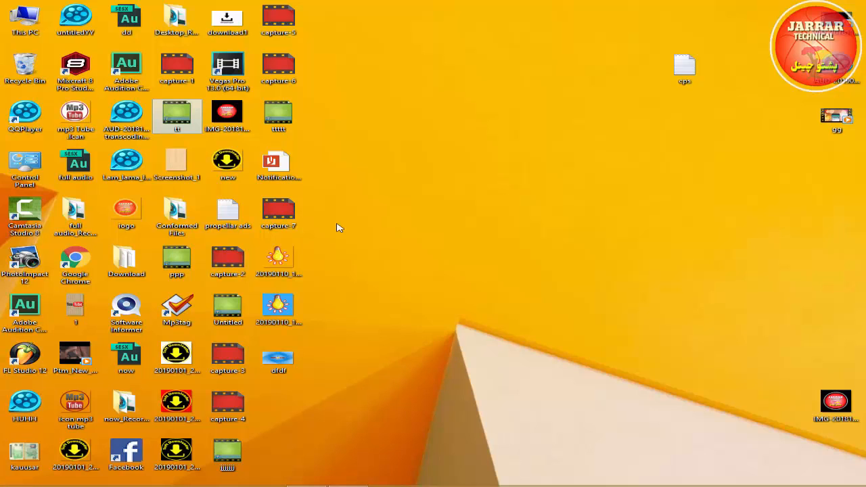
# Launch Adobe Audition from the desktop and dismiss the QuickTime support alert.
pyautogui.doubleClick(25, 308)
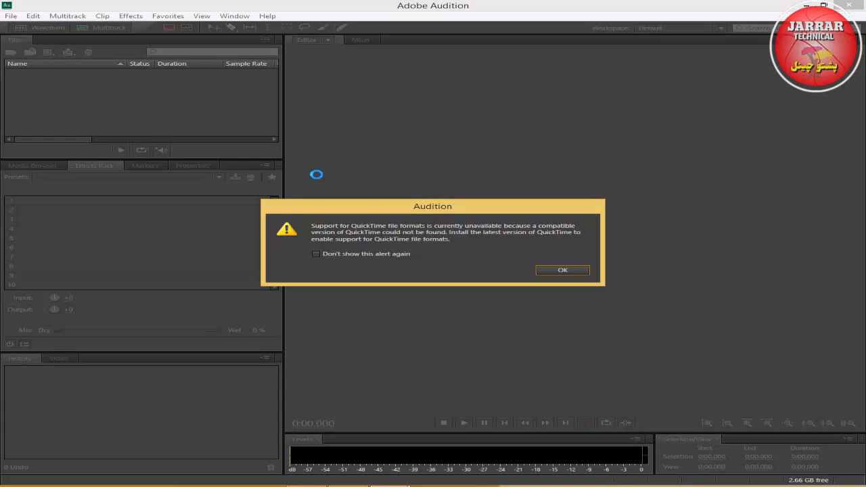
pyautogui.click(560, 270)
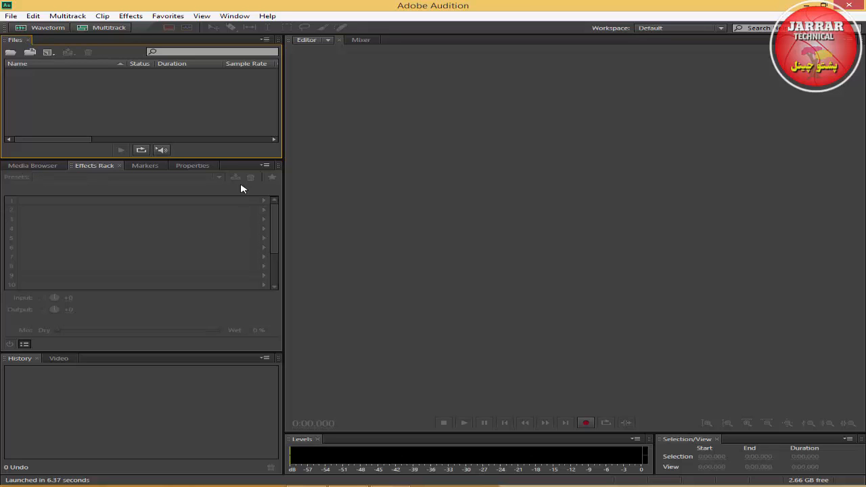
pyautogui.click(388, 486)
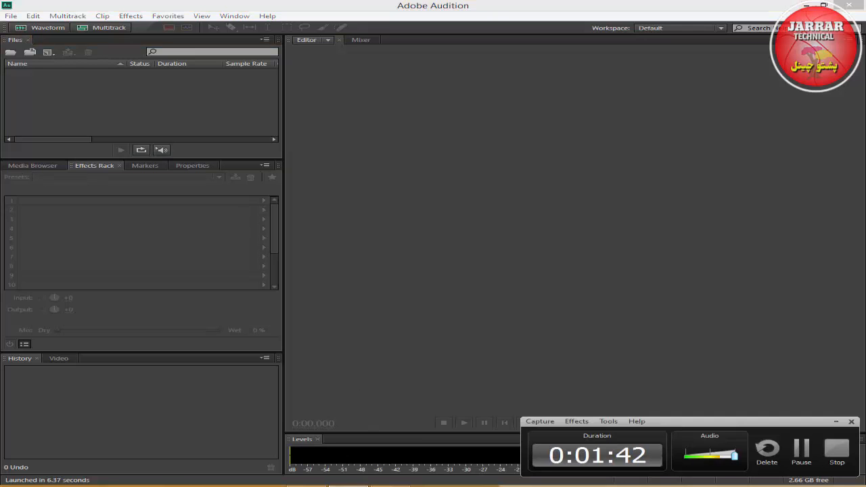
pyautogui.click(348, 486)
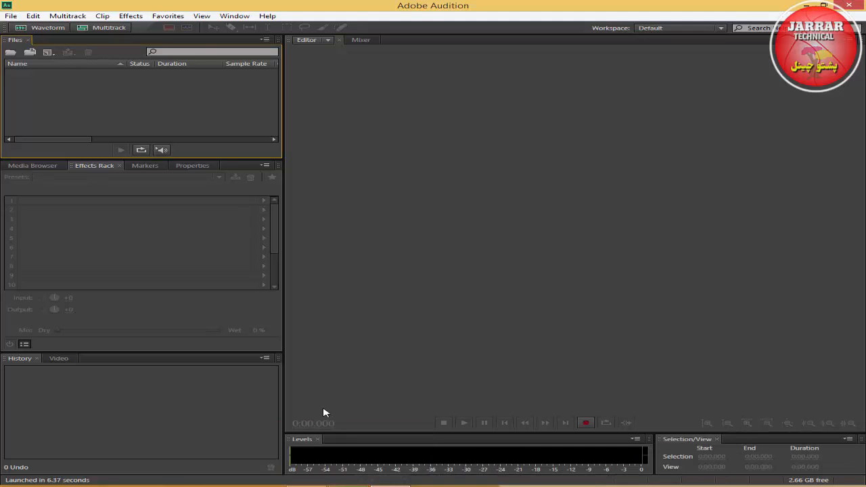
# Create a new 48000 Hz stereo audio file with the default settings and record a test take of about 4 seconds.
pyautogui.click(46, 28)
pyautogui.click(437, 280)
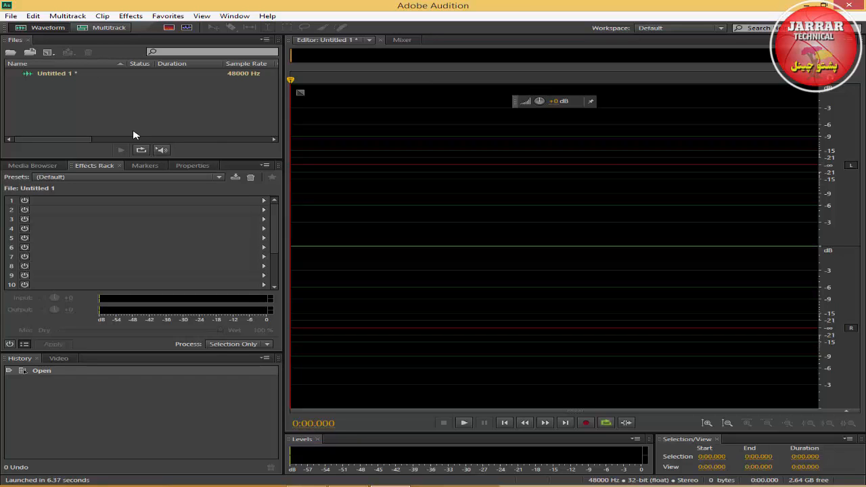
pyautogui.click(586, 423)
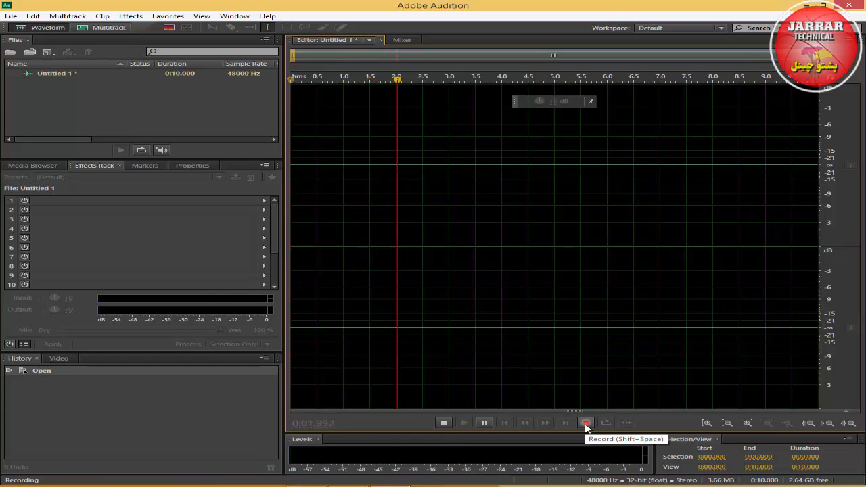
pyautogui.click(444, 423)
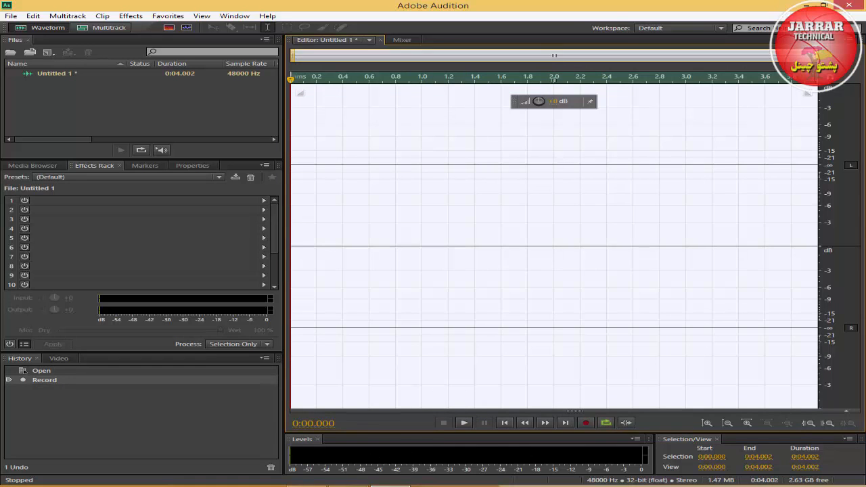
pyautogui.click(348, 486)
pyautogui.click(349, 486)
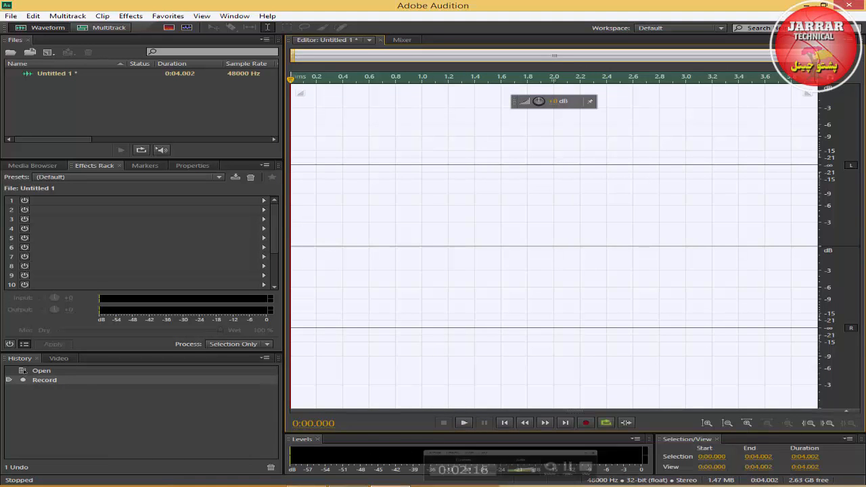
# Review the Audio Channel Mapping and Audio Hardware preferences, keeping the ASIO device class and its device.
pyautogui.click(33, 16)
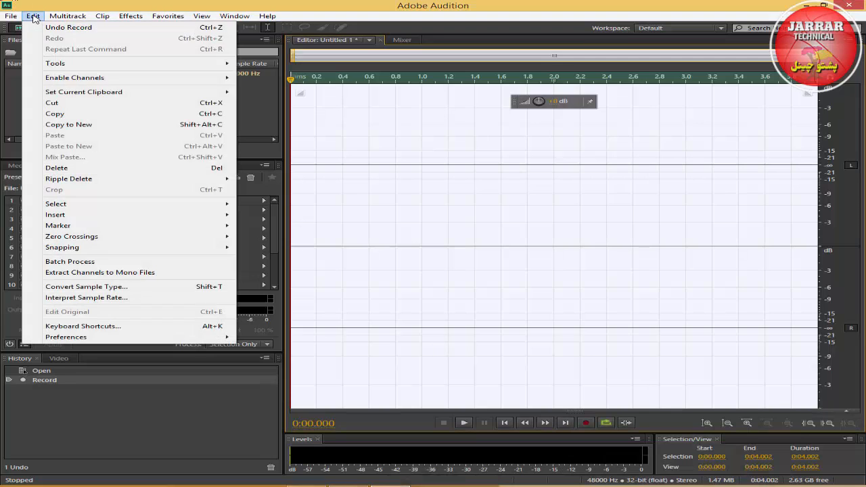
pyautogui.moveTo(130, 336)
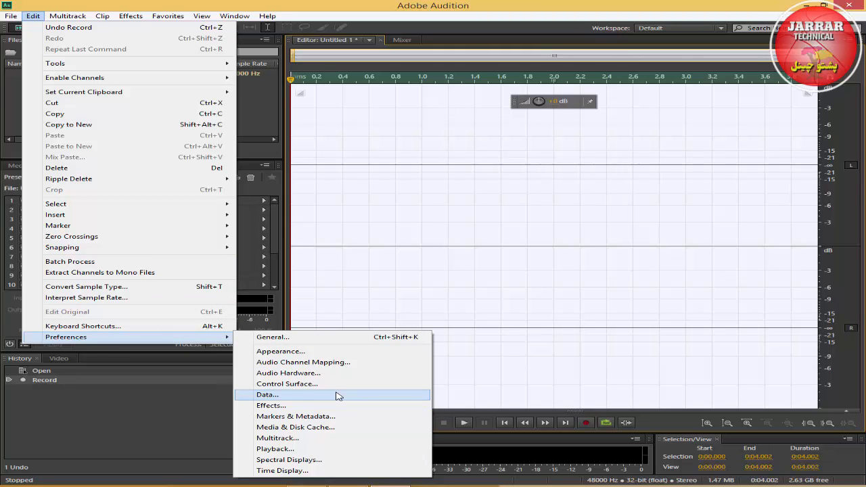
pyautogui.click(328, 362)
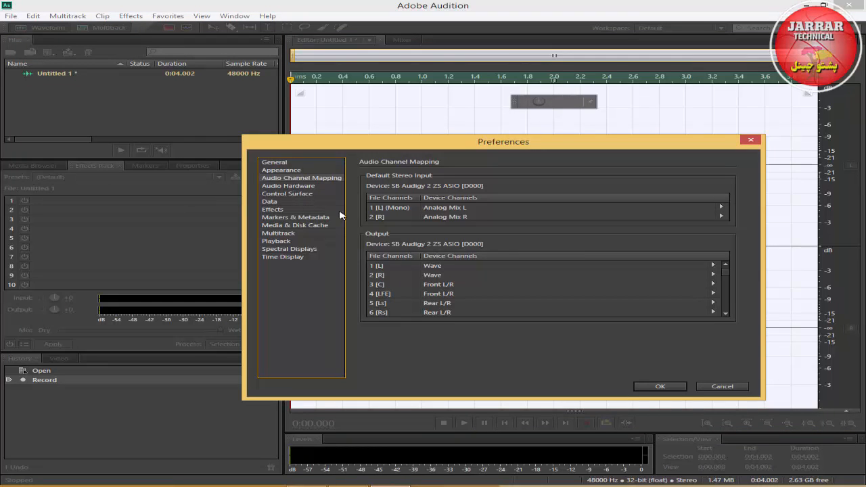
pyautogui.click(304, 186)
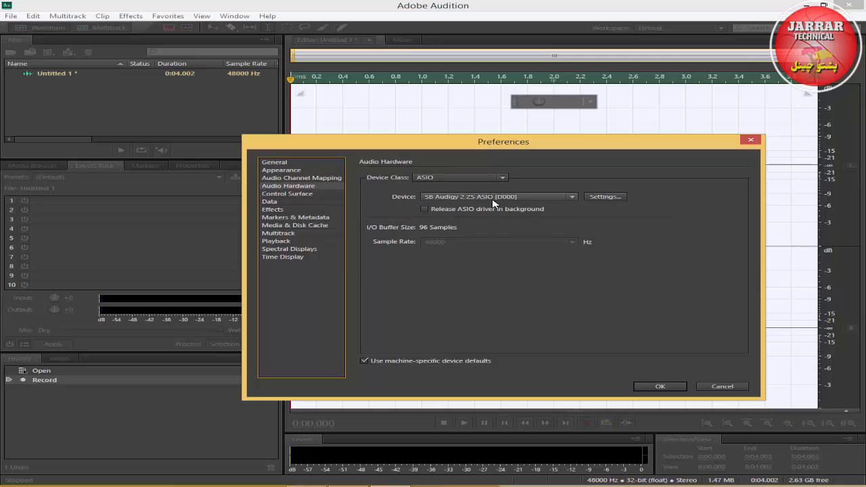
pyautogui.click(661, 386)
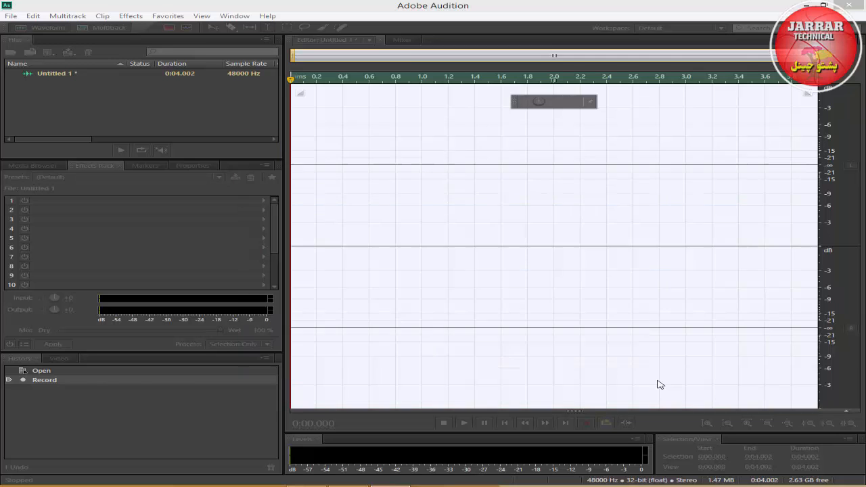
# Record a second test take of about 2 seconds in the untitled waveform.
pyautogui.click(586, 423)
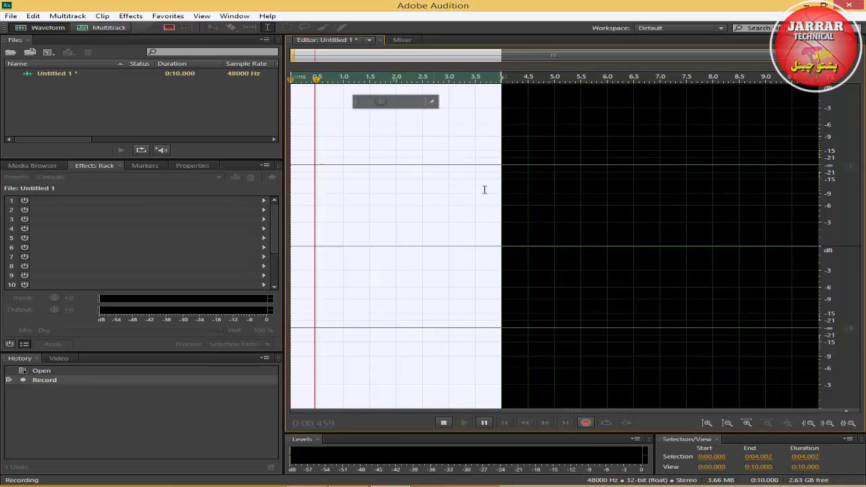
pyautogui.click(445, 424)
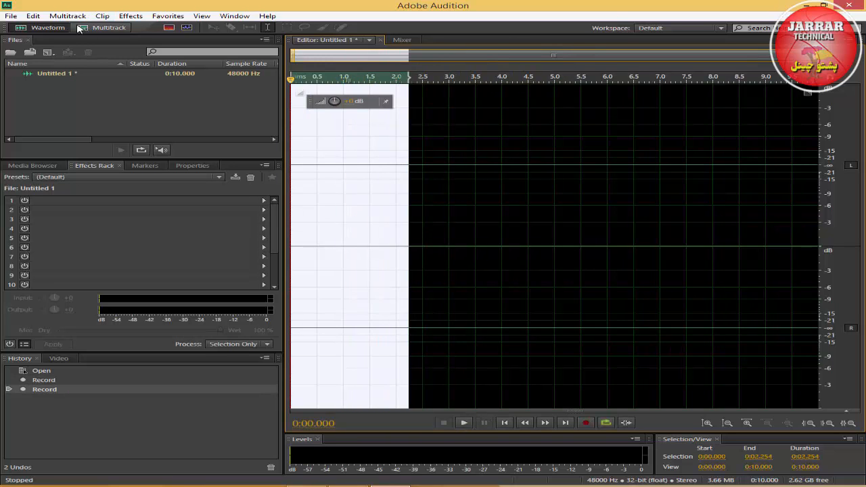
# Create a 48000 Hz, 32-bit stereo multitrack session with the default name, overwriting the existing Untitled Session 1.
pyautogui.click(102, 28)
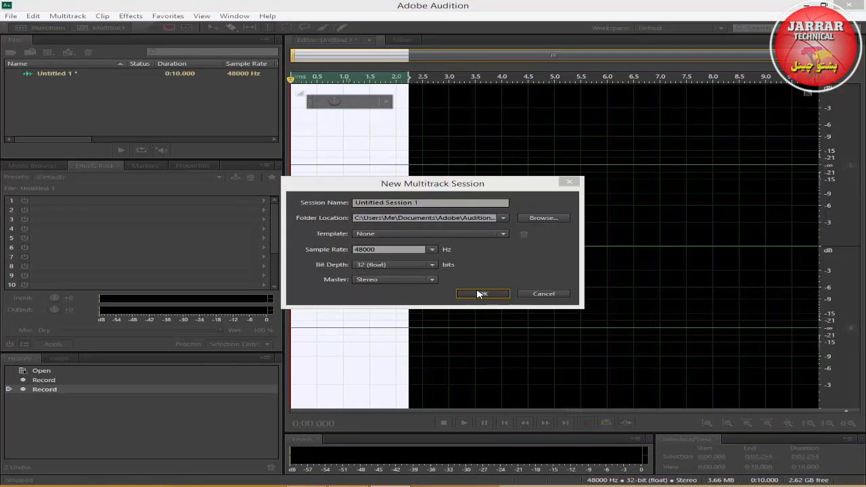
pyautogui.click(480, 294)
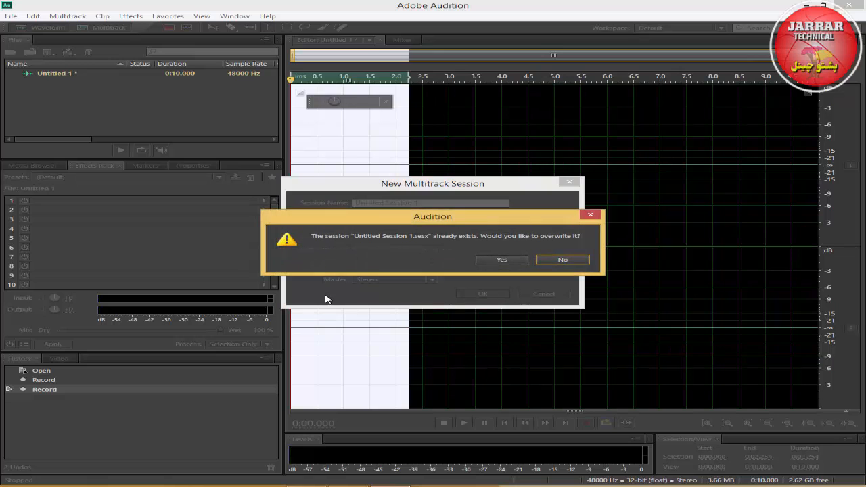
pyautogui.click(479, 263)
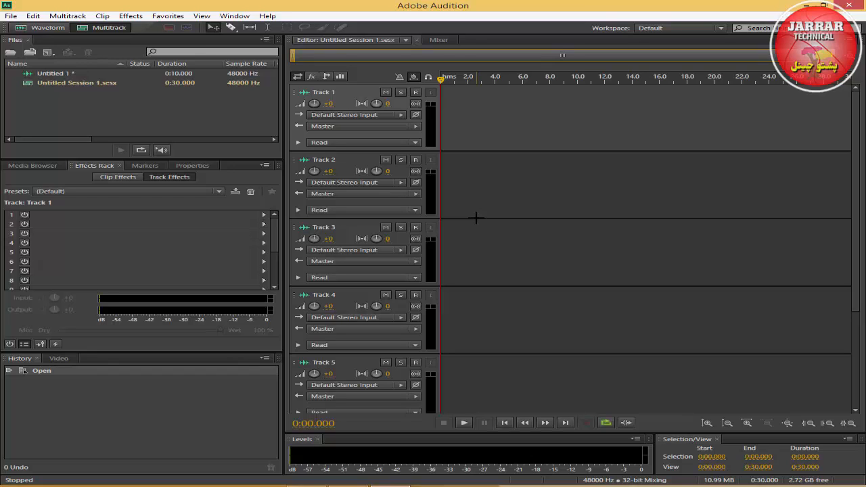
# Arm Track 1 for recording and set its stereo input to [21S] Mic In L.
pyautogui.click(351, 166)
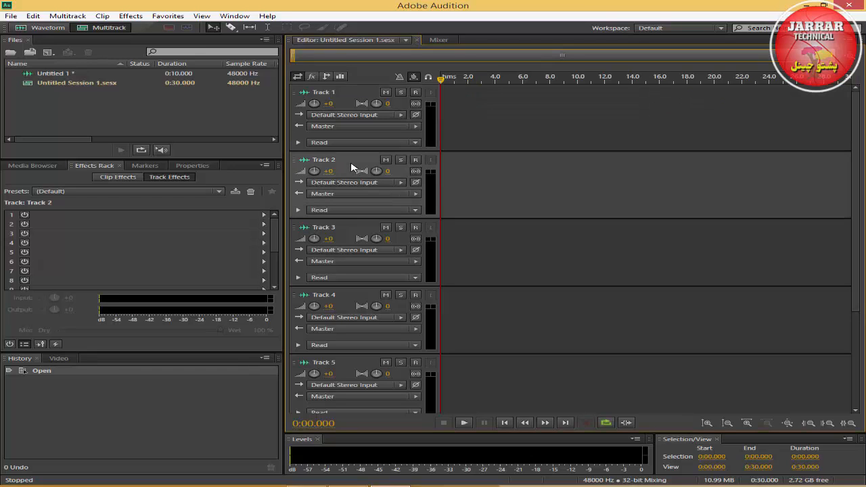
pyautogui.click(351, 235)
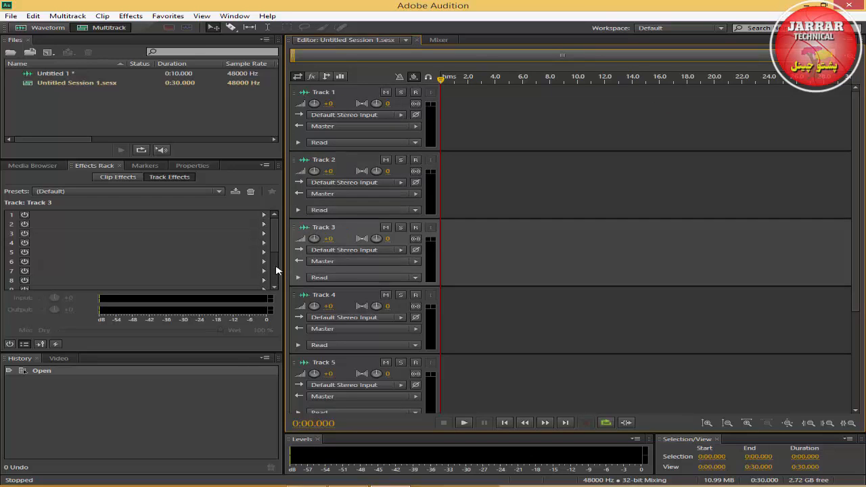
pyautogui.click(352, 101)
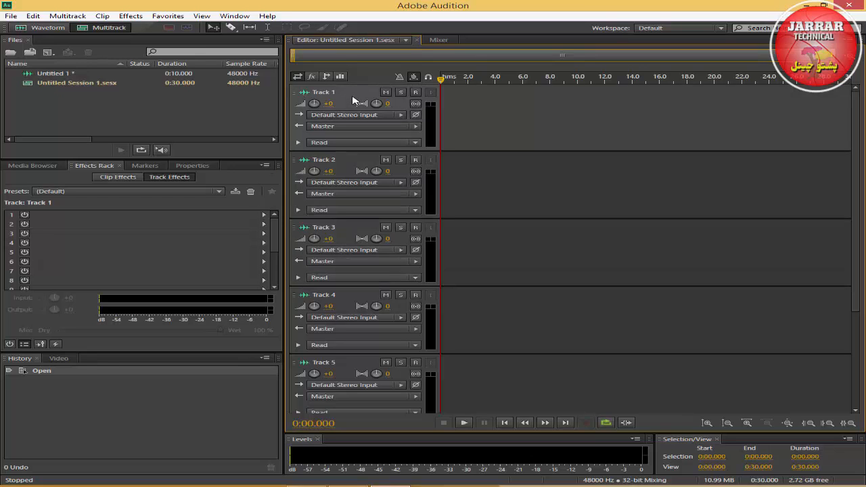
pyautogui.click(414, 93)
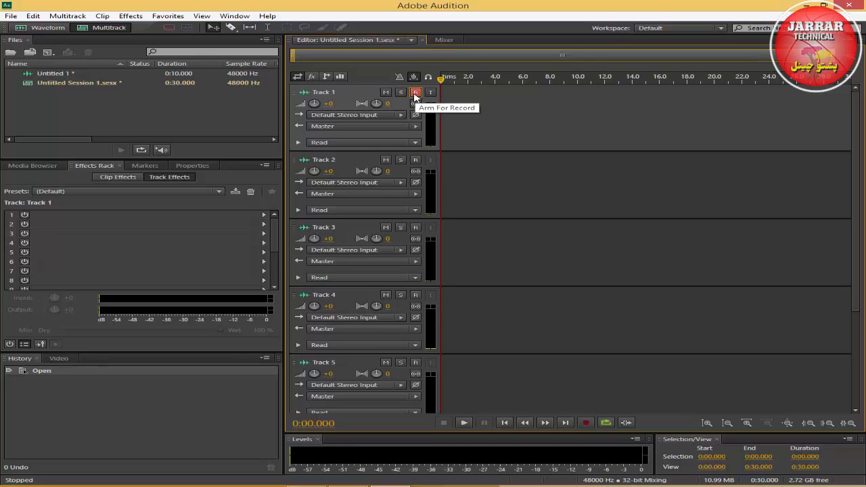
pyautogui.click(365, 115)
pyautogui.moveTo(509, 145)
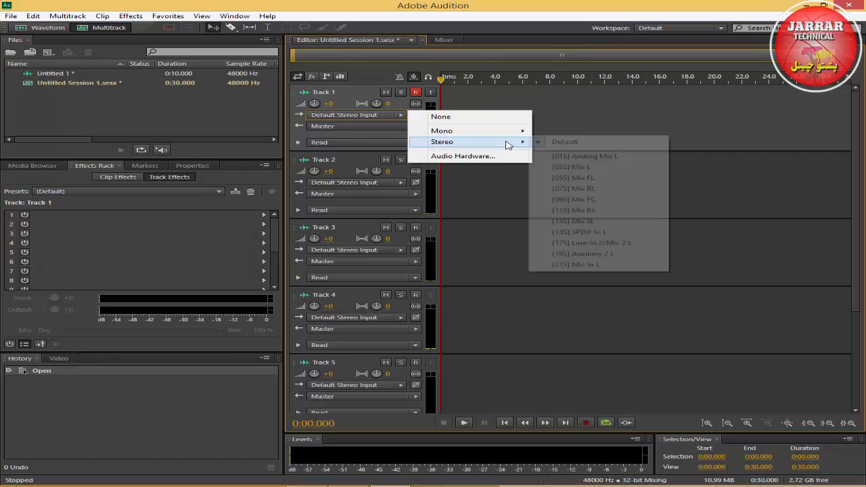
pyautogui.click(571, 266)
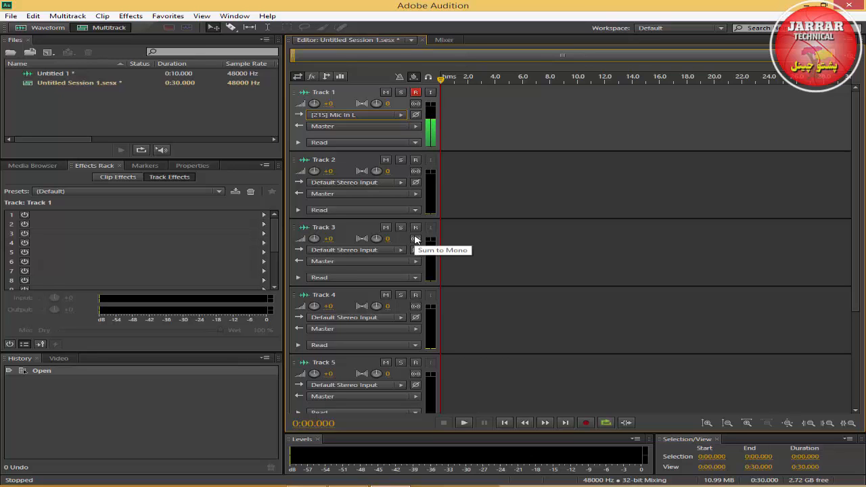
pyautogui.click(349, 486)
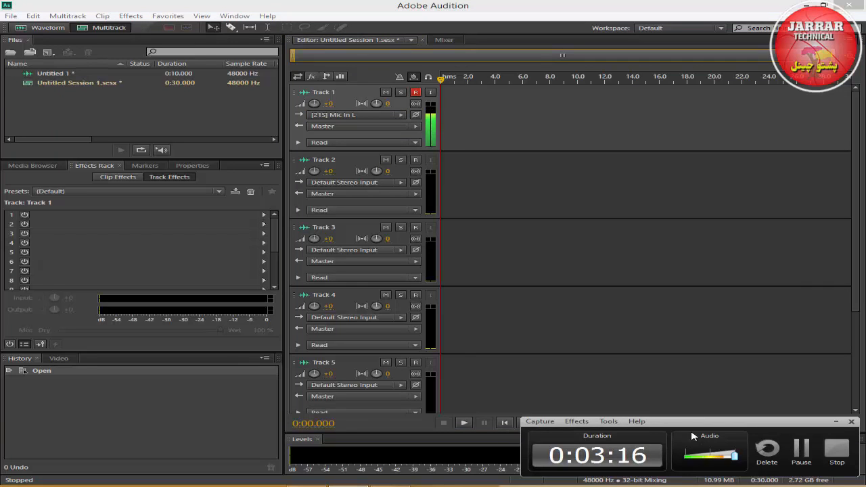
pyautogui.click(836, 421)
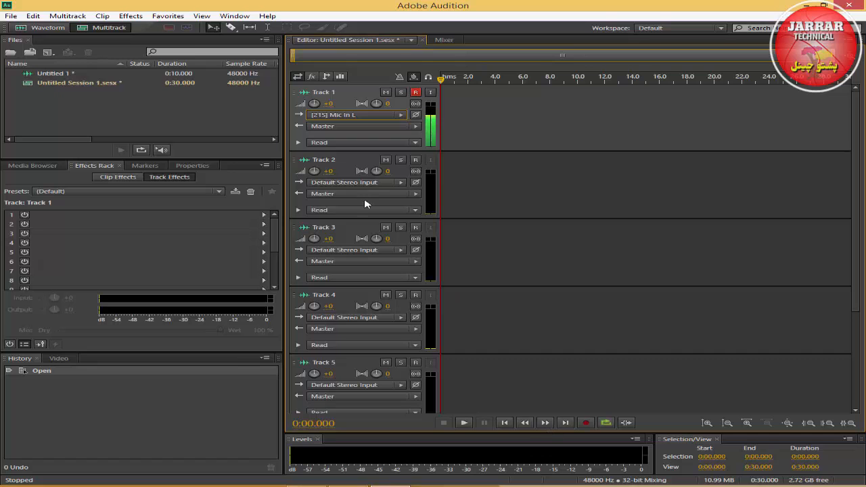
pyautogui.click(355, 117)
pyautogui.moveTo(502, 141)
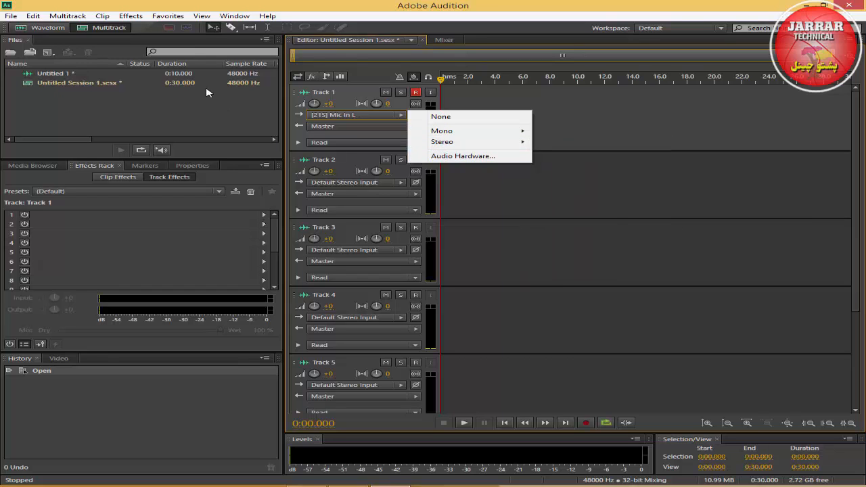
pyautogui.click(351, 93)
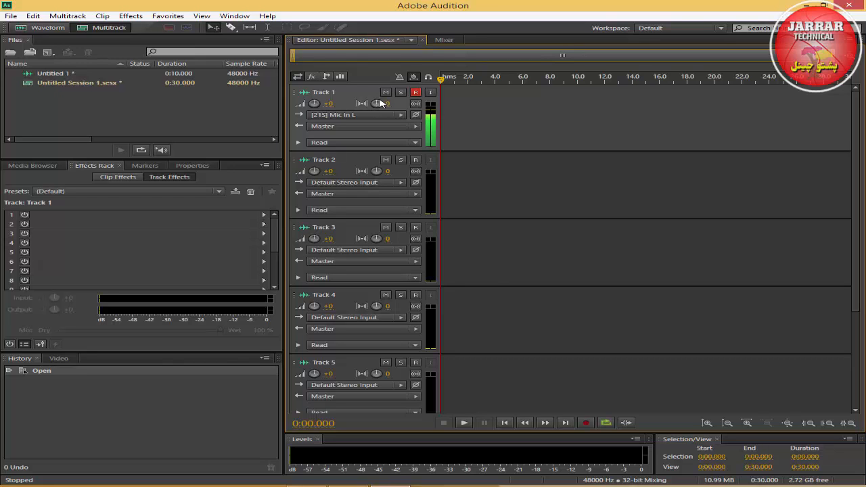
# Record a microphone take of about 38 seconds on Track 1 from the start of the session.
pyautogui.click(586, 423)
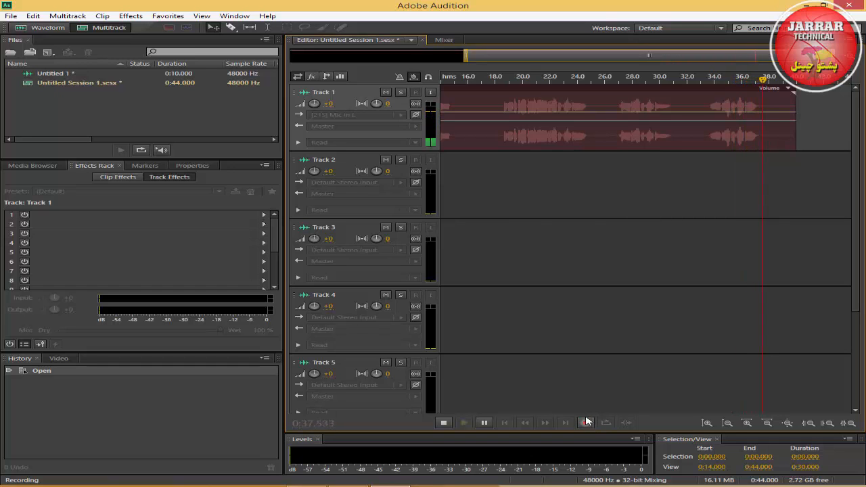
pyautogui.click(587, 422)
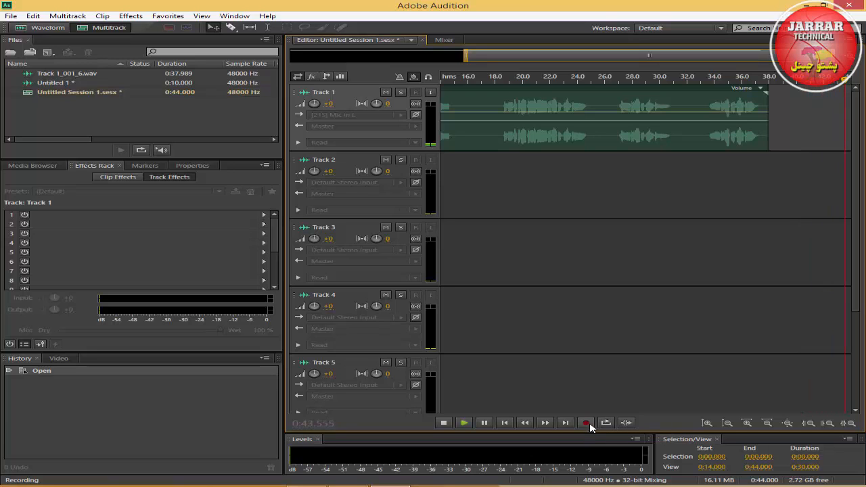
pyautogui.click(443, 422)
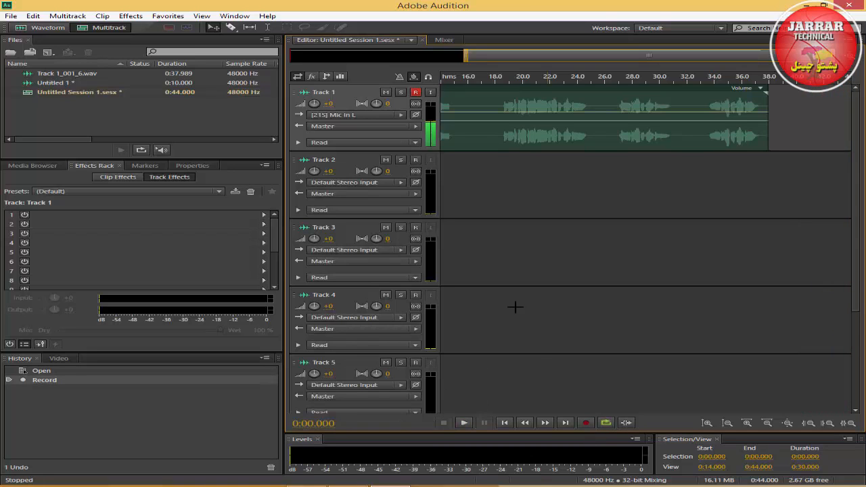
# Play back the Track 1 recording from the beginning and stop it at about 9.7 seconds.
pyautogui.moveTo(650, 58); pyautogui.dragTo(406, 53)
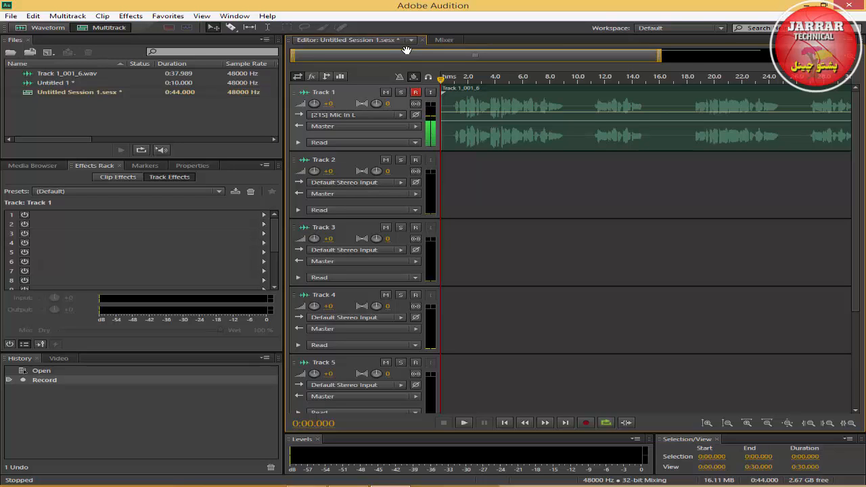
pyautogui.click(464, 423)
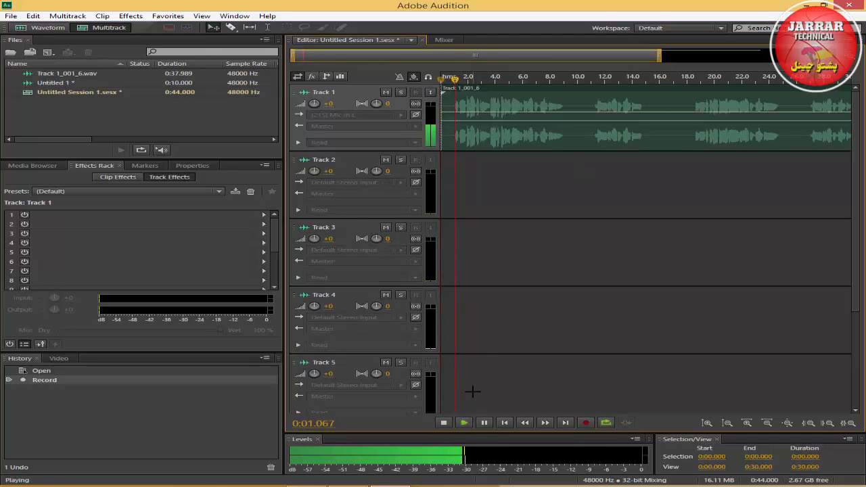
pyautogui.click(775, 486)
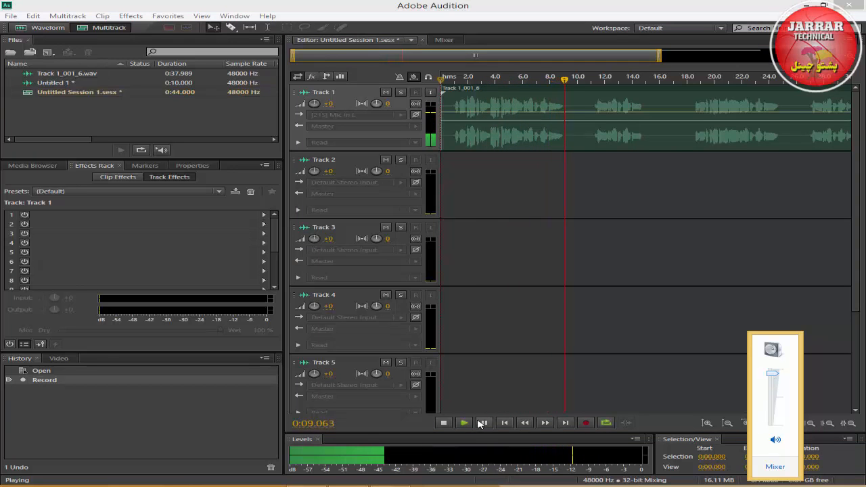
pyautogui.click(447, 424)
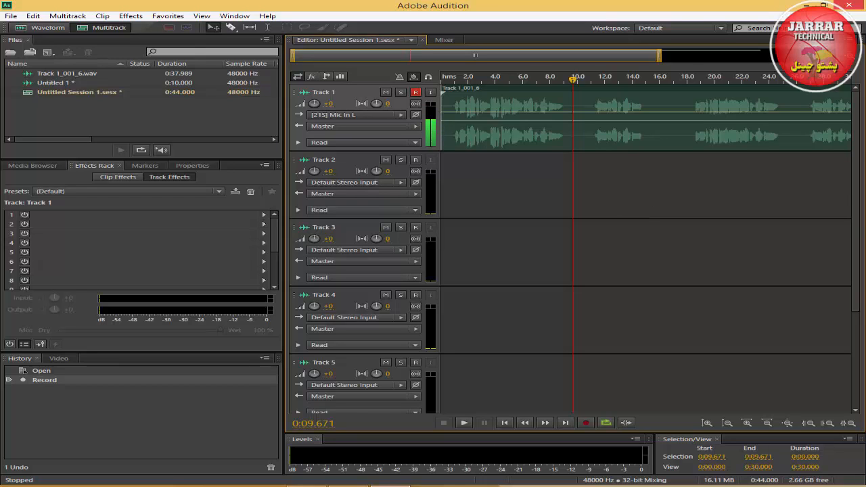
# Play the Track 1 recording from about 9.7 to 16.2 seconds, checking the system volume, and return the playhead to the start.
pyautogui.moveTo(863, 2)
pyautogui.click(464, 423)
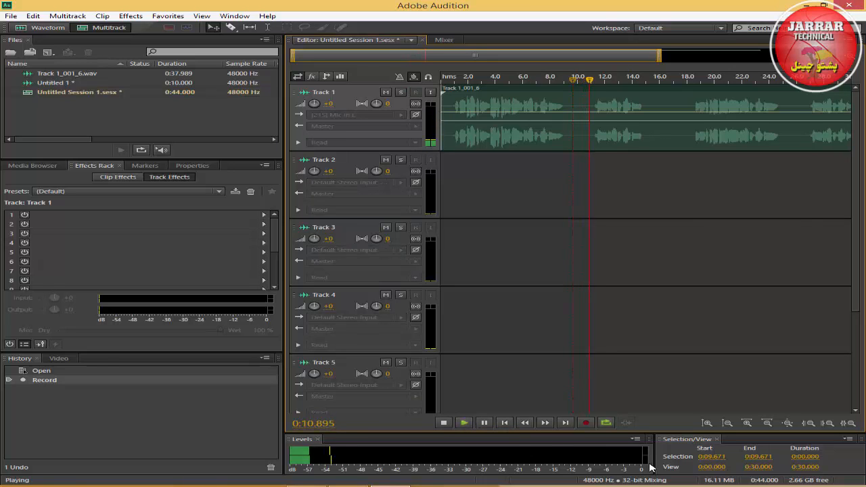
pyautogui.click(775, 485)
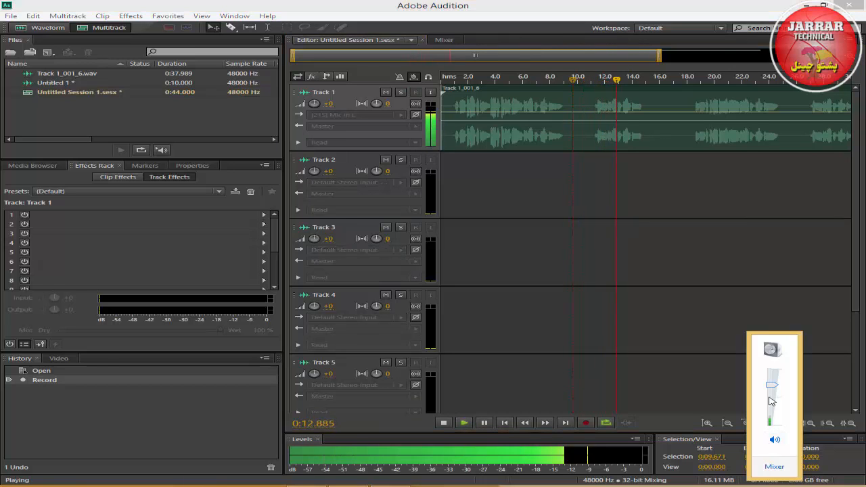
pyautogui.click(444, 423)
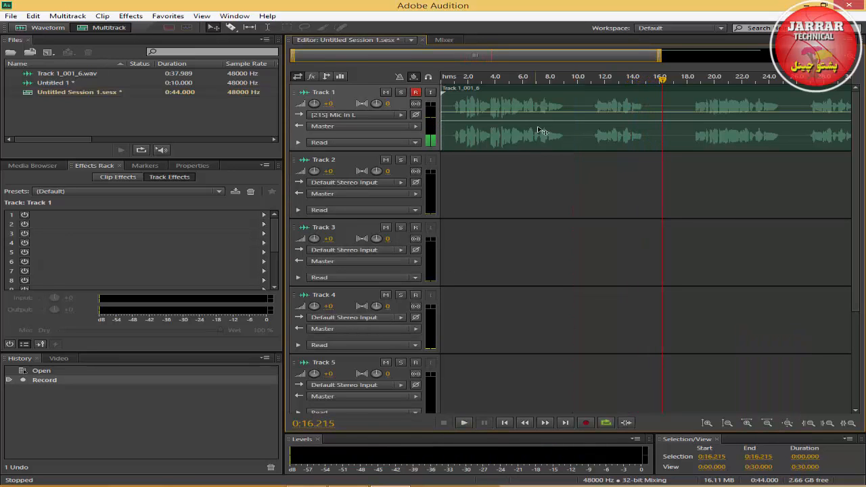
pyautogui.moveTo(506, 80); pyautogui.dragTo(369, 98)
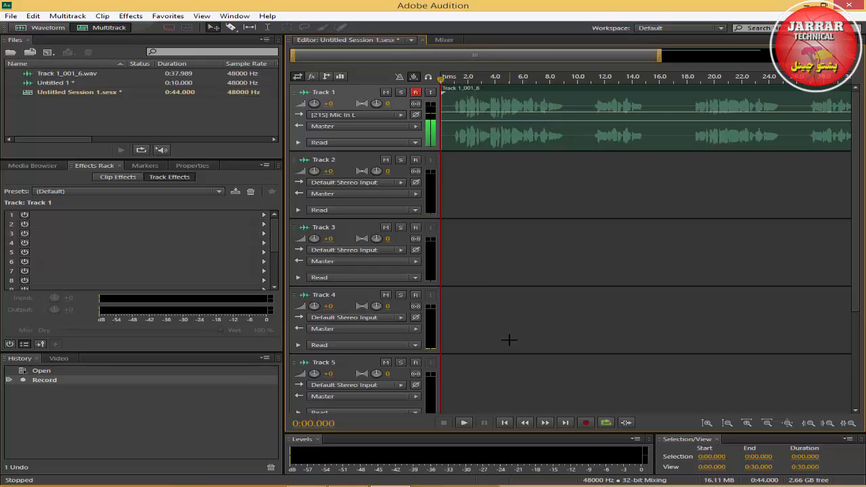
# Set Track 2's stereo input to [21S] Mic In L, arm Track 2 for recording and disarm Track 1.
pyautogui.click(369, 165)
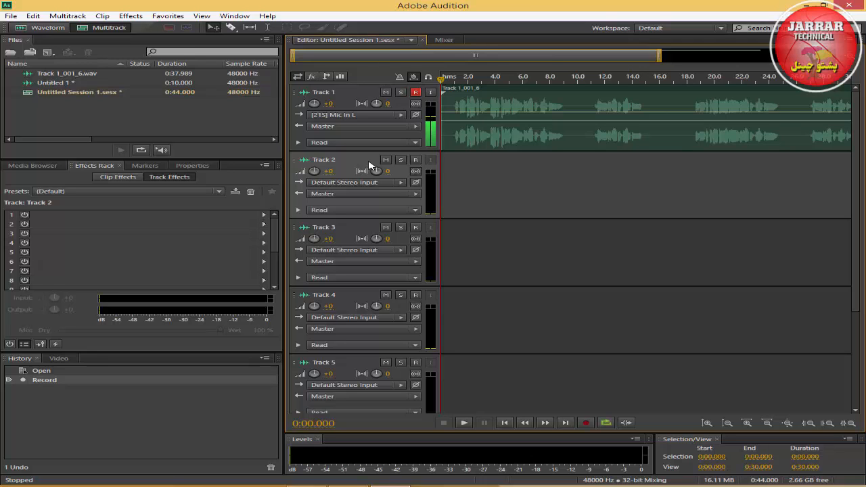
pyautogui.click(351, 182)
pyautogui.moveTo(509, 210)
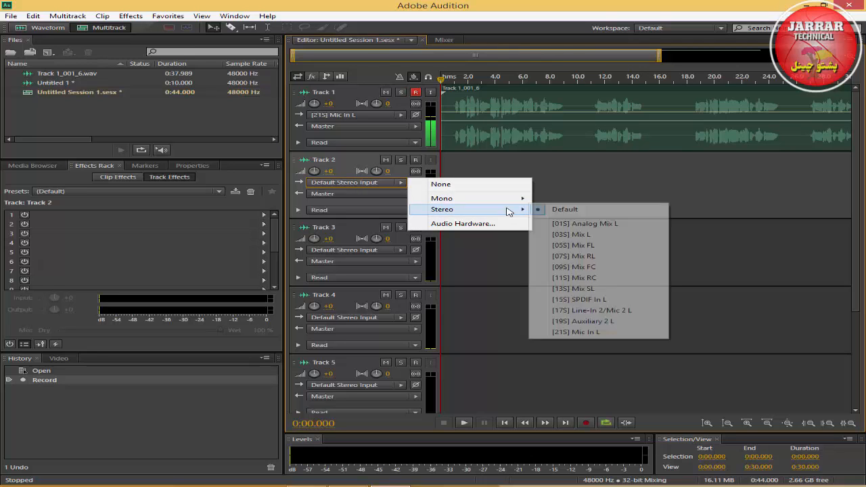
pyautogui.click(595, 332)
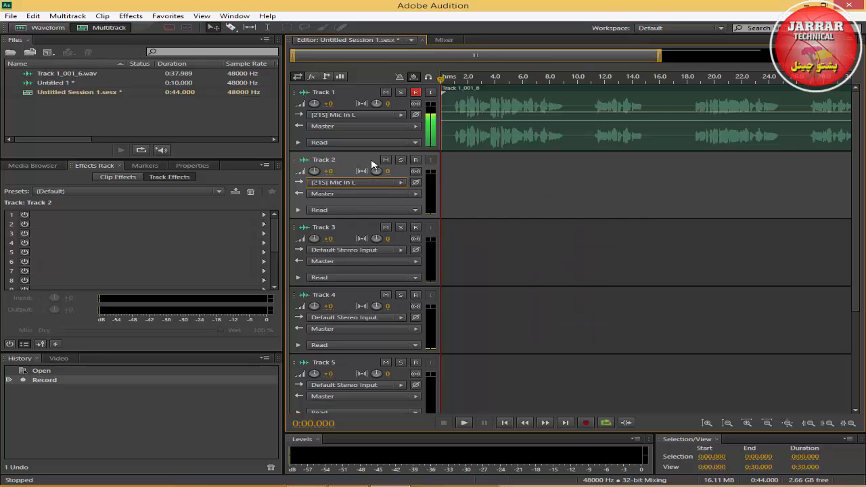
pyautogui.click(417, 161)
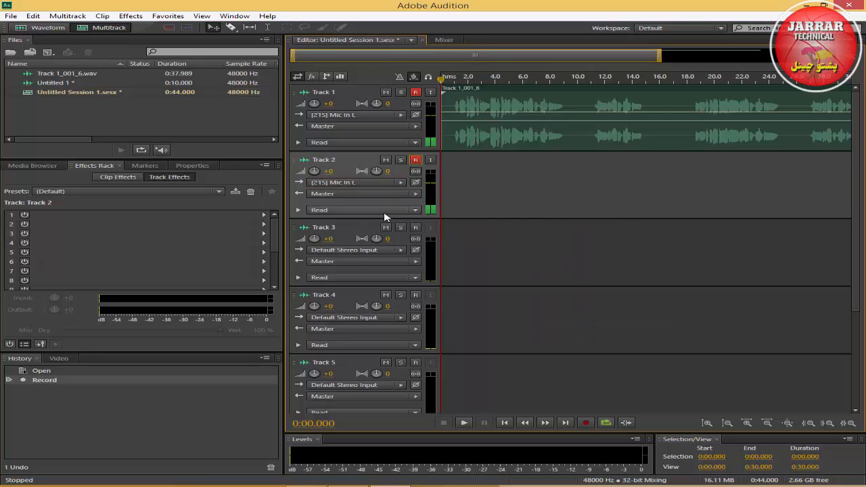
pyautogui.click(415, 93)
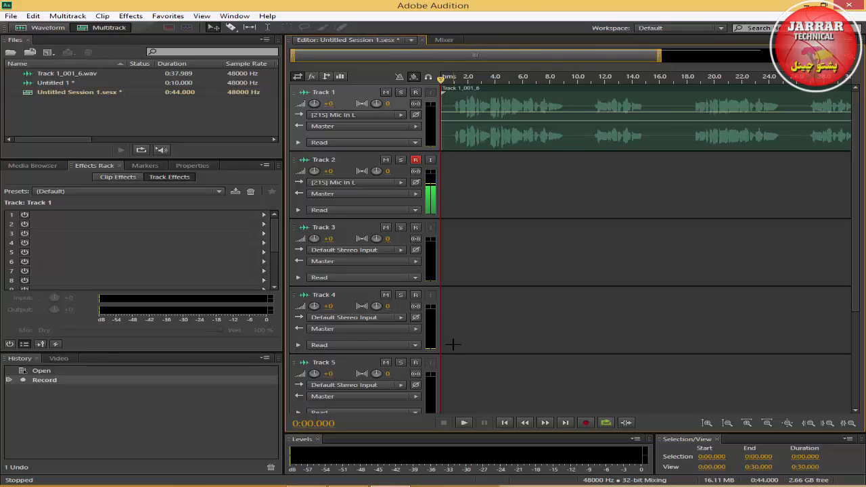
# Record a microphone take of about 34 seconds on Track 2, starting about 1 second into the session.
pyautogui.click(466, 424)
pyautogui.click(442, 425)
pyautogui.click(586, 422)
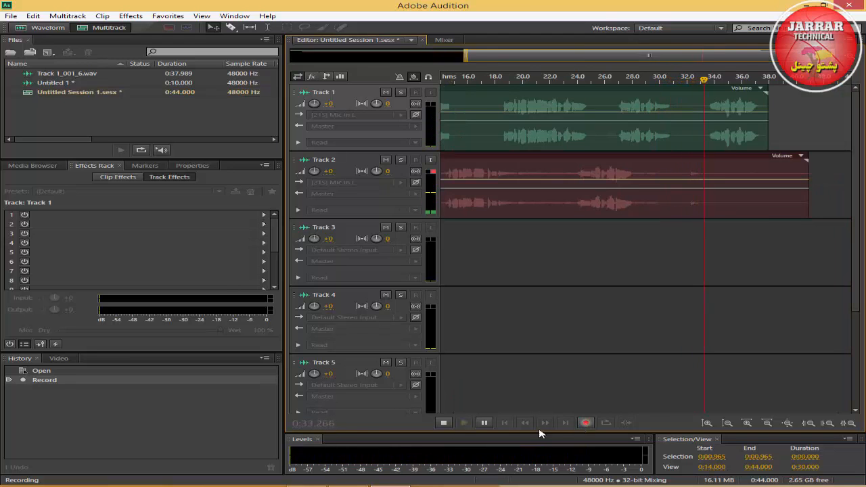
pyautogui.click(443, 423)
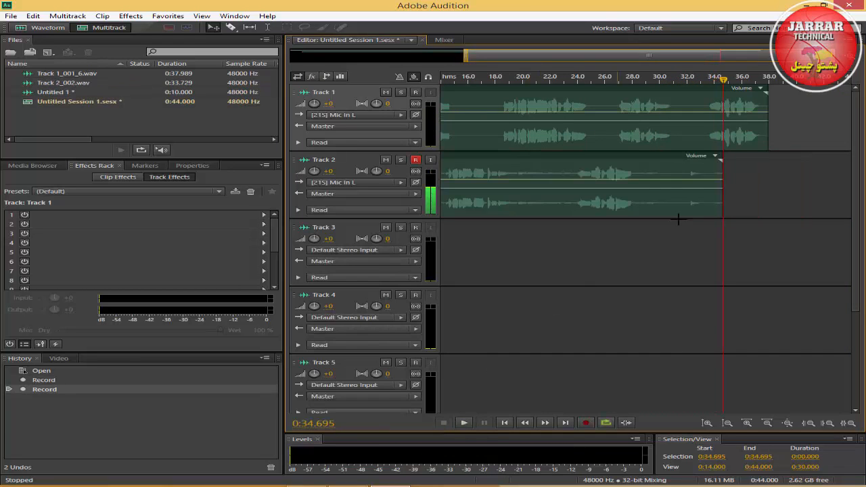
# Select the recorded clips on Track 1 and Track 2 and delete both from the session.
pyautogui.moveTo(803, 116); pyautogui.dragTo(460, 236)
pyautogui.click(514, 195)
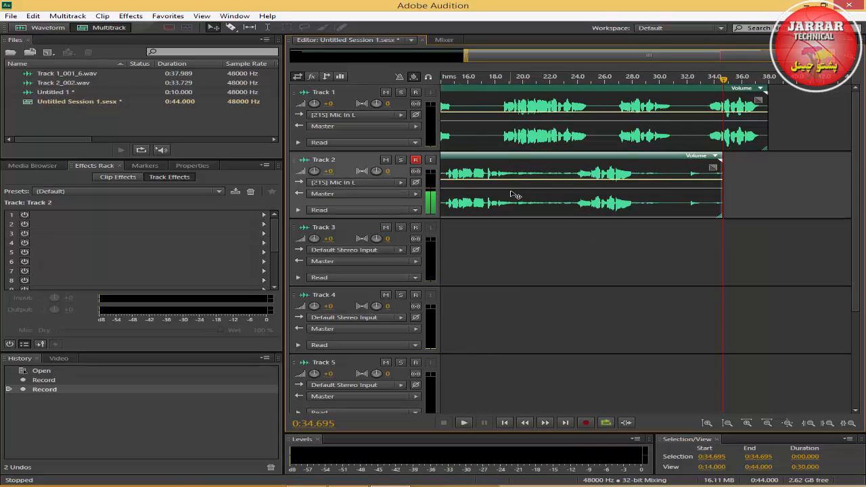
pyautogui.rightClick(513, 194)
pyautogui.click(539, 191)
pyautogui.rightClick(534, 139)
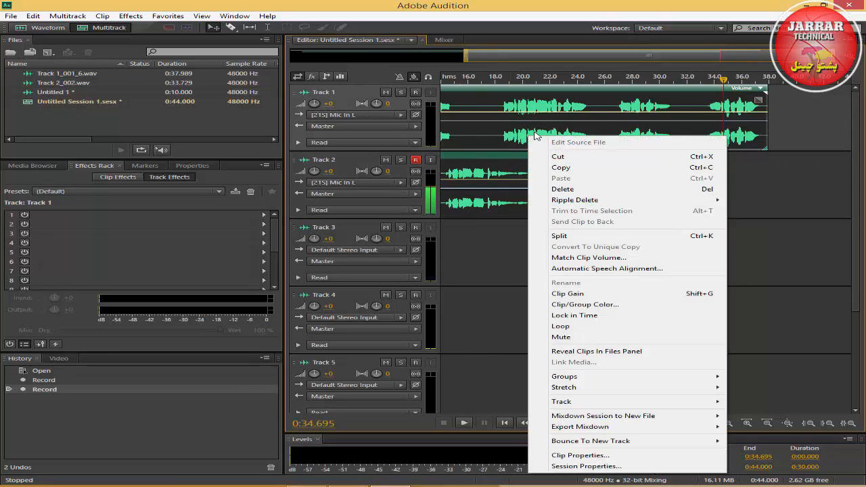
pyautogui.click(539, 132)
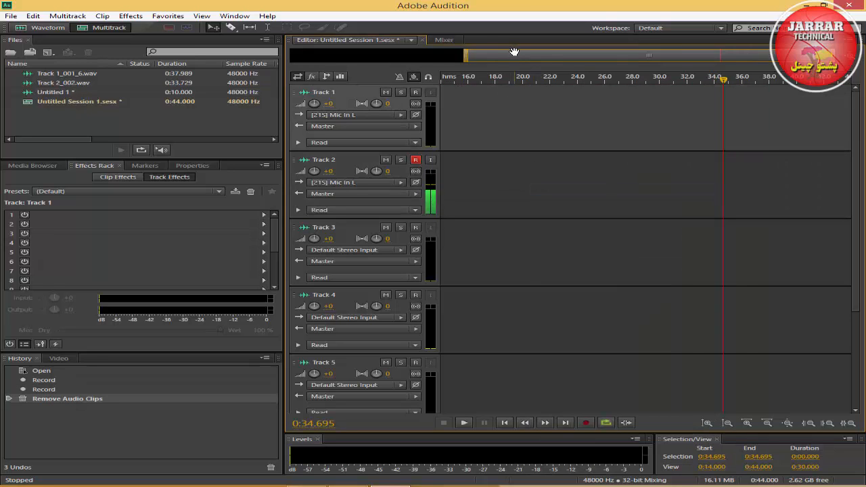
# Disarm Track 2, arm Track 1, and try to record a new take from the start of the session.
pyautogui.moveTo(507, 56); pyautogui.dragTo(279, 73)
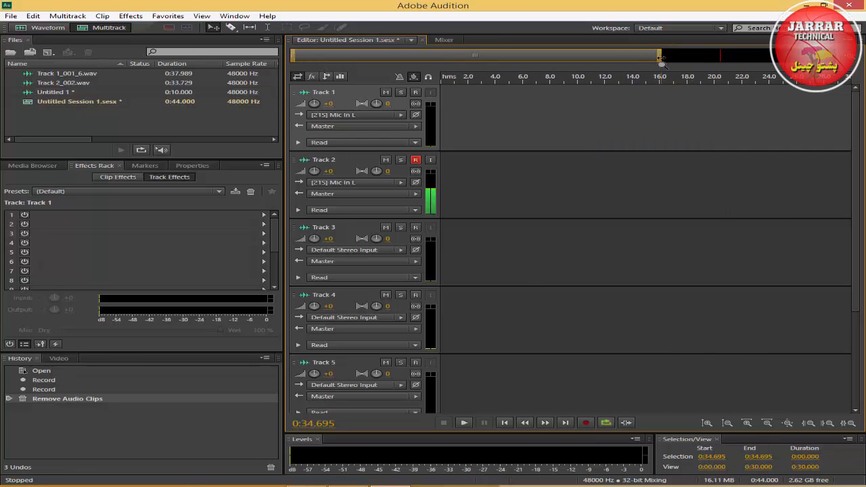
pyautogui.moveTo(659, 56); pyautogui.dragTo(381, 66)
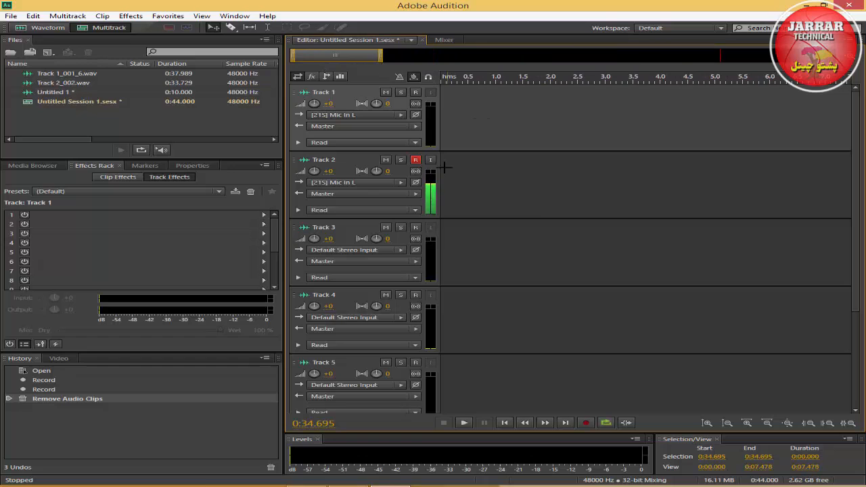
pyautogui.click(416, 160)
pyautogui.click(415, 92)
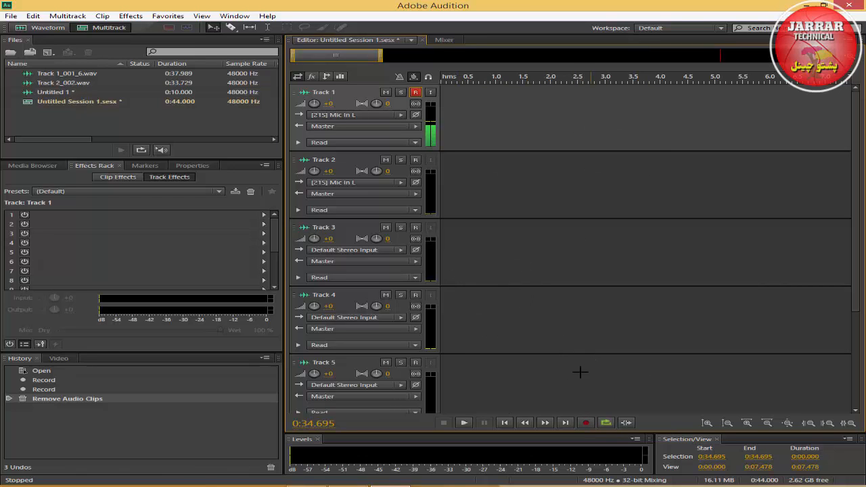
pyautogui.click(504, 425)
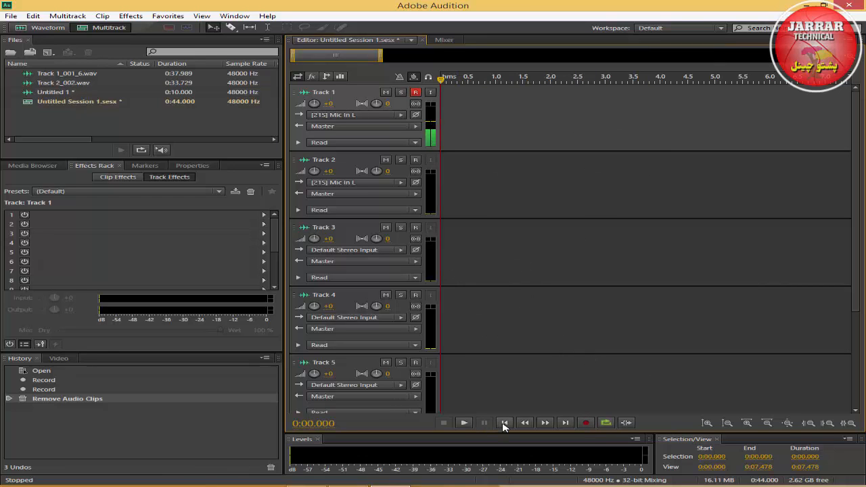
pyautogui.click(586, 423)
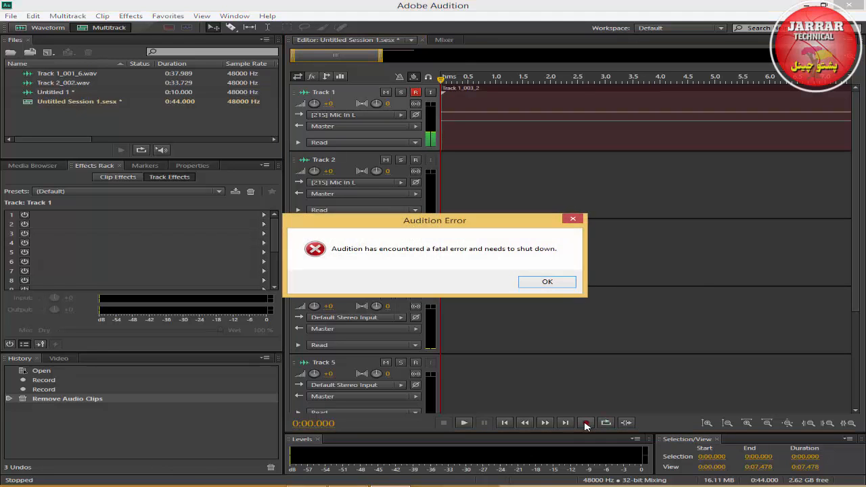
# Dismiss the fatal error, cancel saving Untitled 1, and close the crashed program.
pyautogui.click(547, 282)
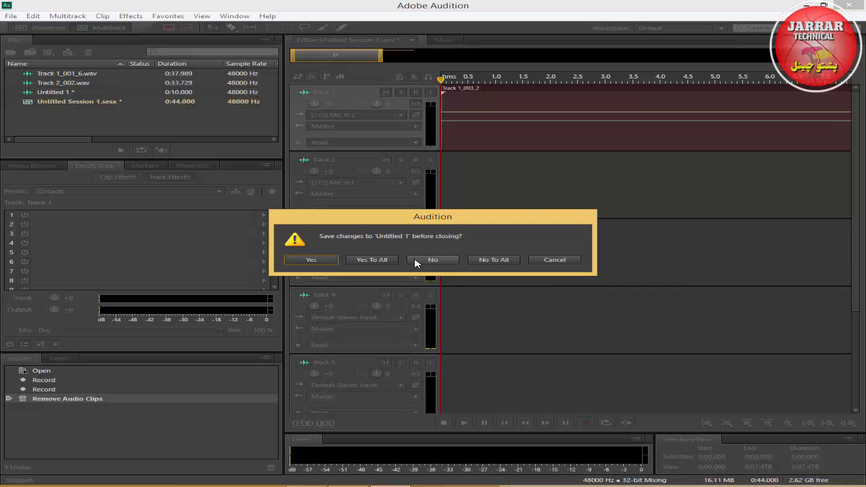
pyautogui.click(554, 261)
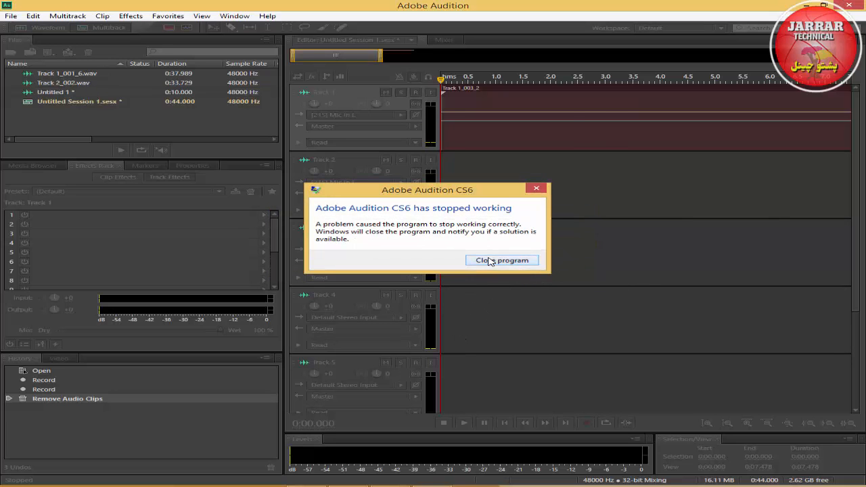
pyautogui.click(482, 259)
# Refresh the desktop and relaunch Adobe Audition CS6, dismissing the QuickTime support alert.
pyautogui.rightClick(441, 118)
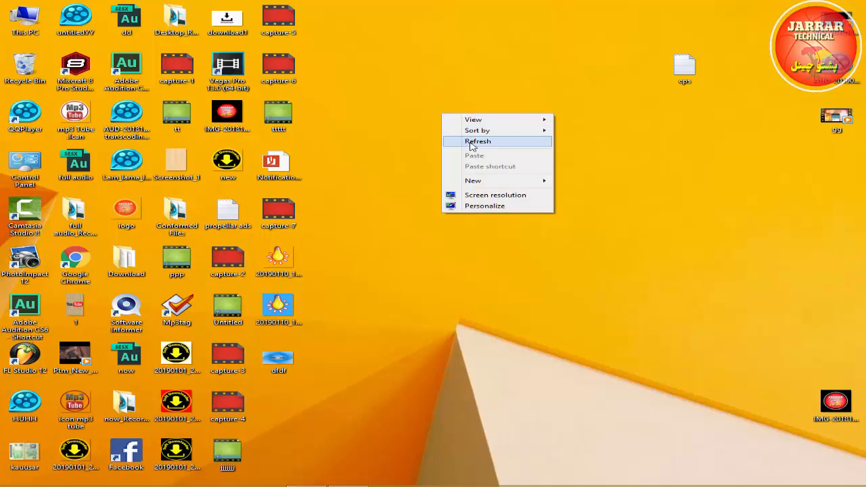
pyautogui.click(475, 141)
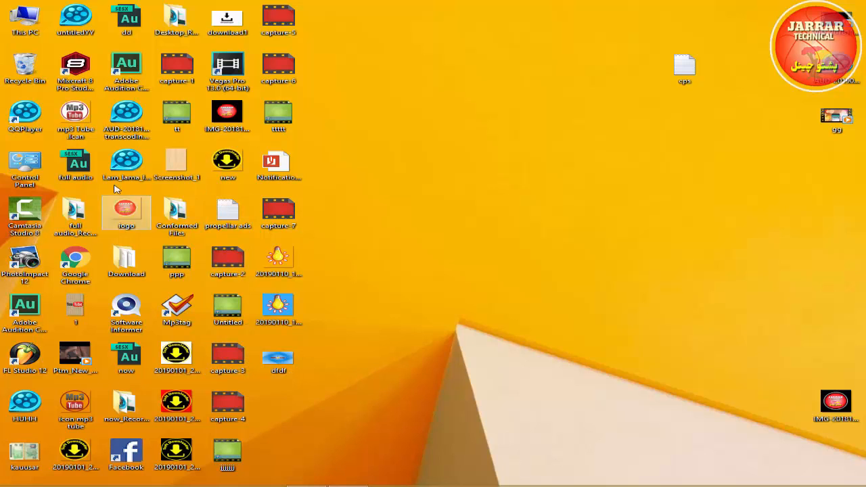
pyautogui.doubleClick(27, 315)
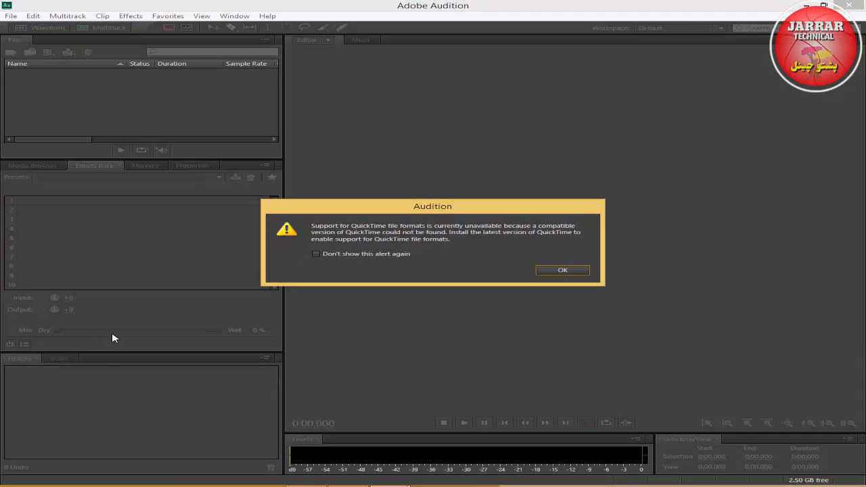
pyautogui.click(561, 270)
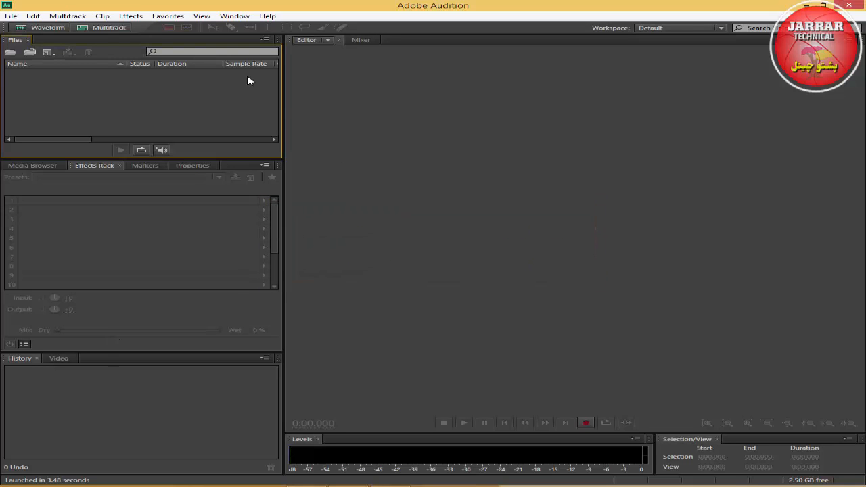
# Create a default-named 48000 Hz, 32-bit stereo multitrack session, overwriting the existing session file.
pyautogui.click(115, 27)
pyautogui.click(487, 296)
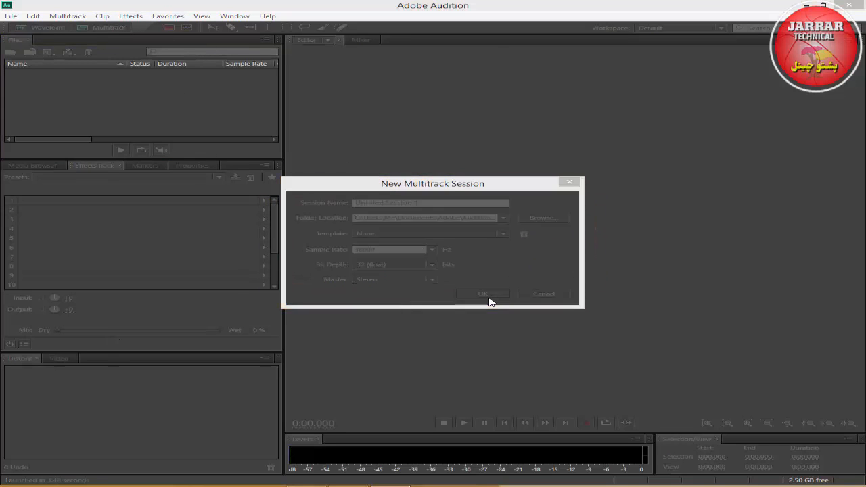
pyautogui.click(503, 262)
# Set Track 1's stereo input to [21S] Mic In L and arm the track for recording.
pyautogui.click(352, 116)
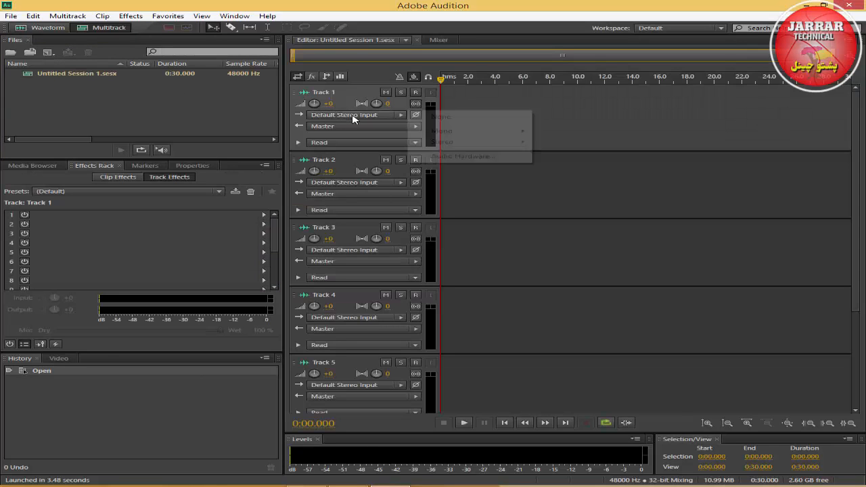
pyautogui.moveTo(507, 144)
pyautogui.click(541, 265)
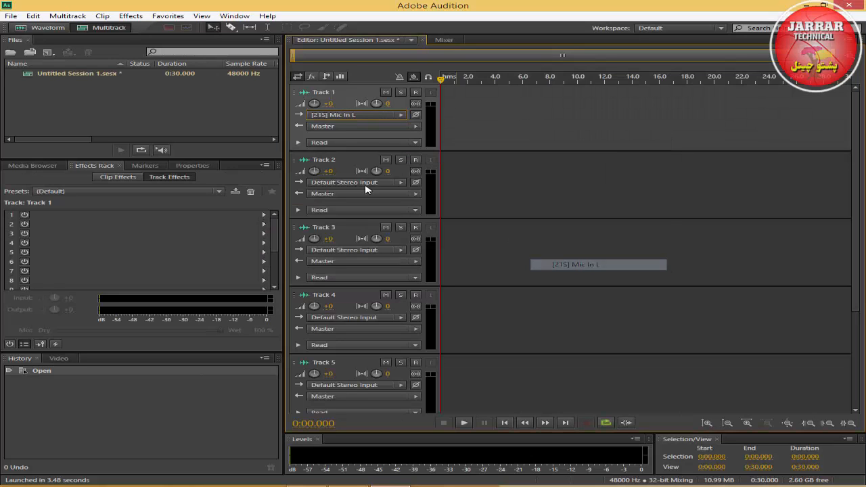
pyautogui.click(416, 92)
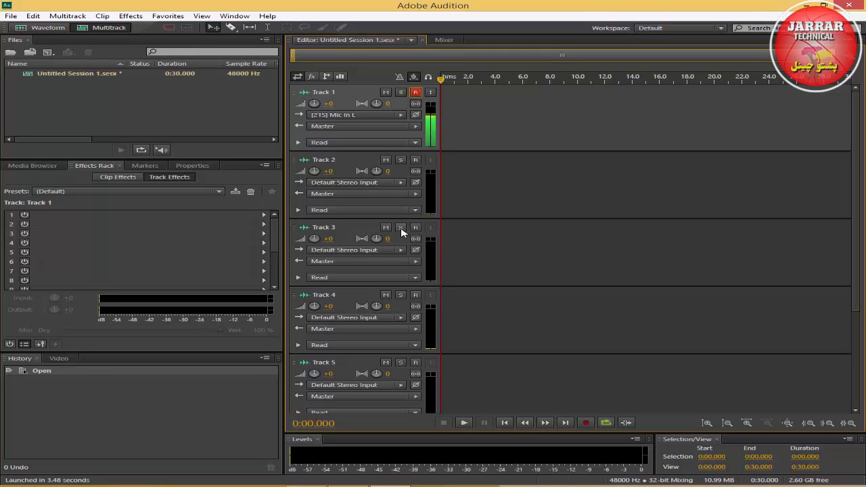
pyautogui.click(407, 486)
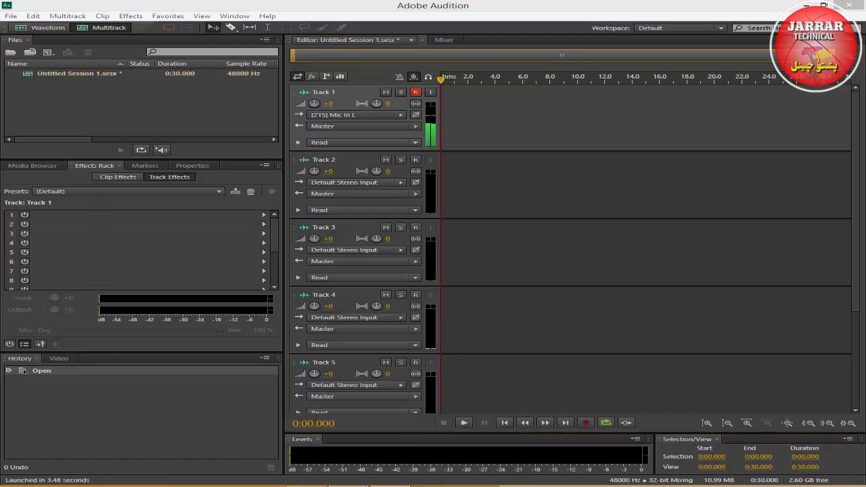
pyautogui.click(359, 485)
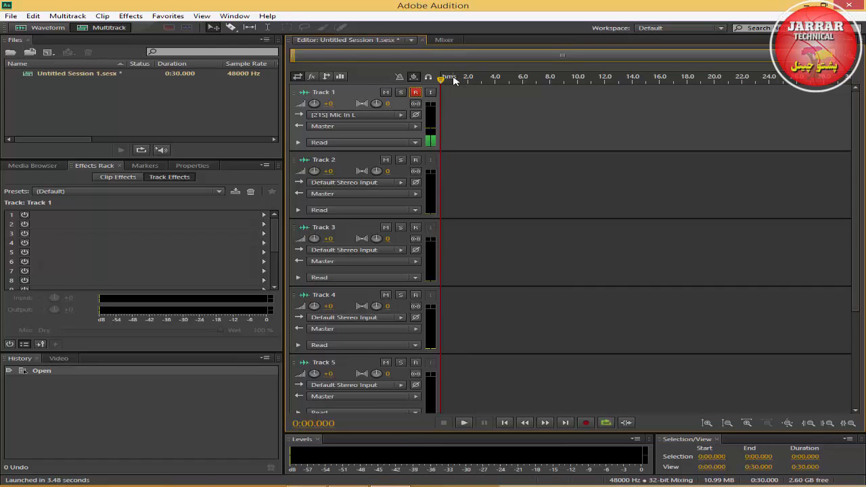
# Record a trial take of about 28 seconds on Track 1 and delete the clip.
pyautogui.click(586, 423)
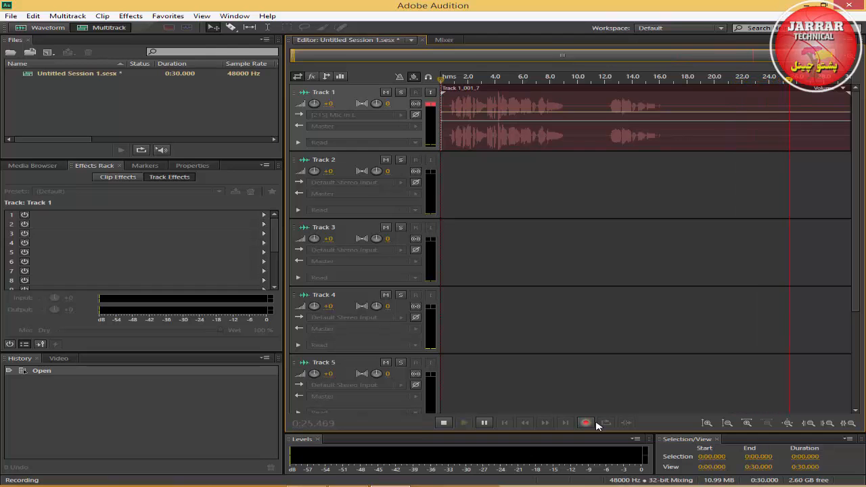
pyautogui.click(443, 422)
pyautogui.rightClick(572, 133)
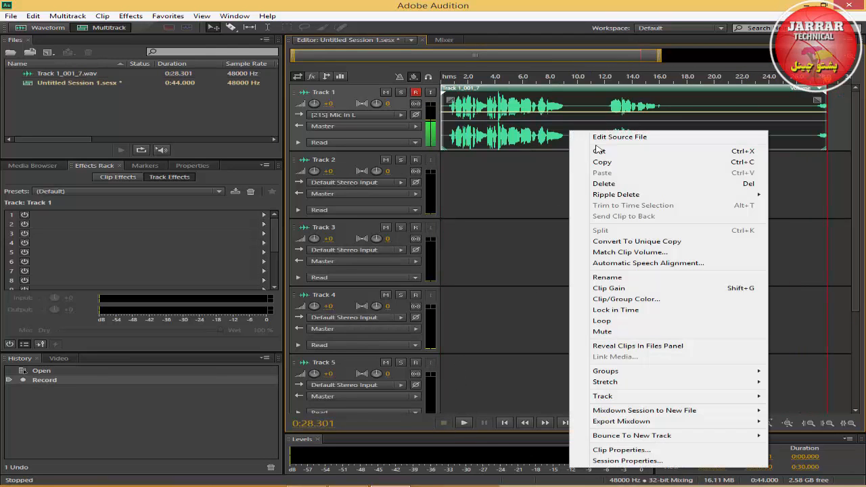
pyautogui.click(612, 184)
# Record a take of about 50 seconds on Track 1 from the start of the session.
pyautogui.moveTo(468, 79); pyautogui.dragTo(395, 81)
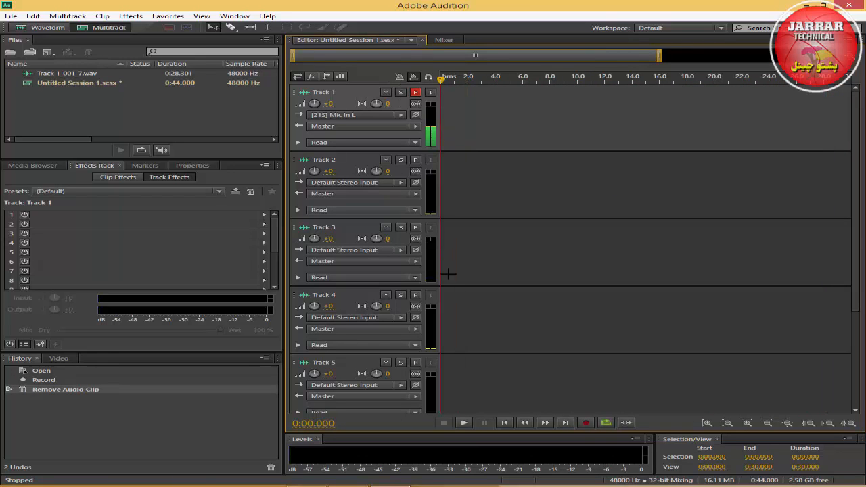
pyautogui.click(585, 423)
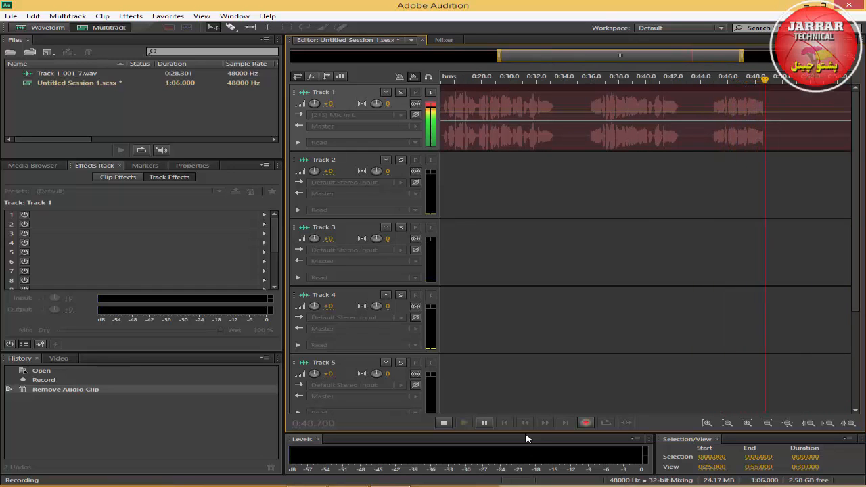
pyautogui.click(444, 423)
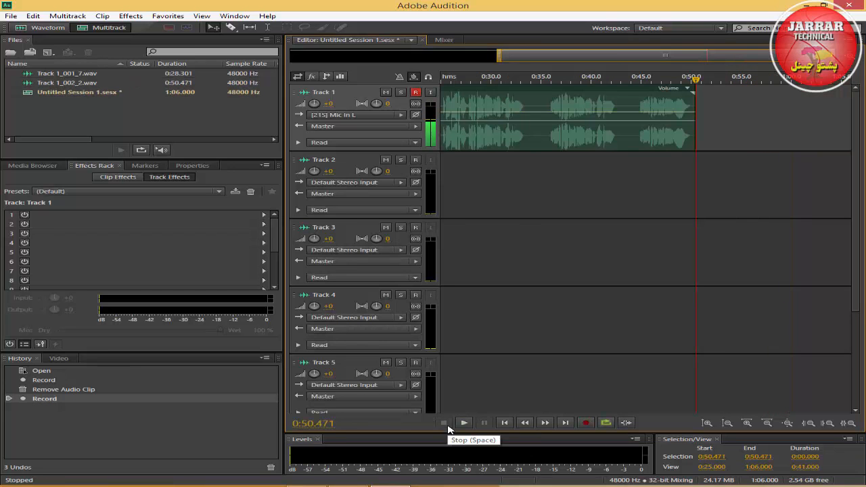
pyautogui.moveTo(536, 61); pyautogui.dragTo(250, 81)
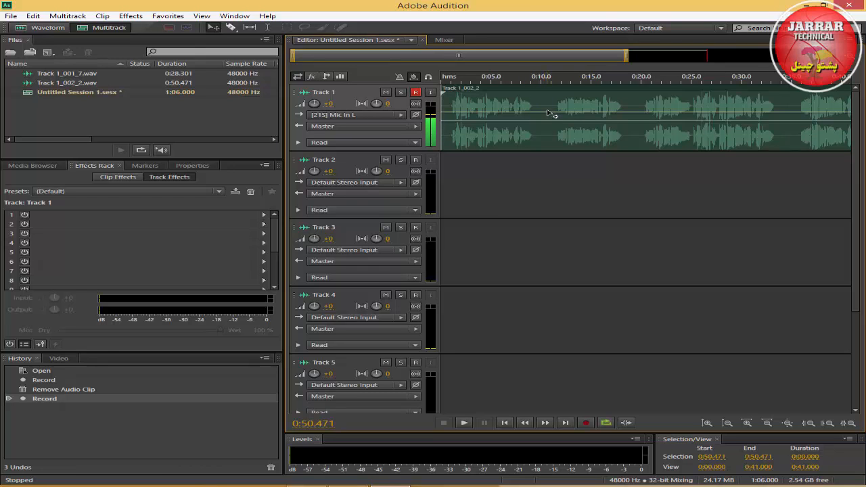
pyautogui.click(376, 184)
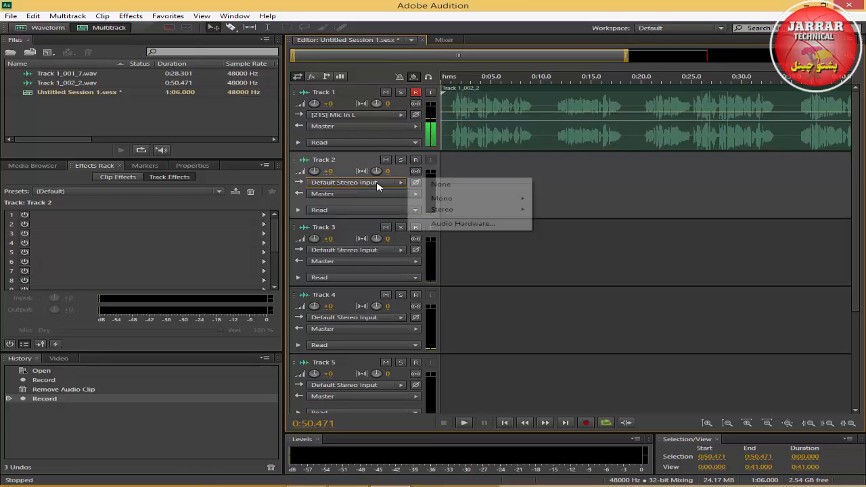
pyautogui.click(433, 223)
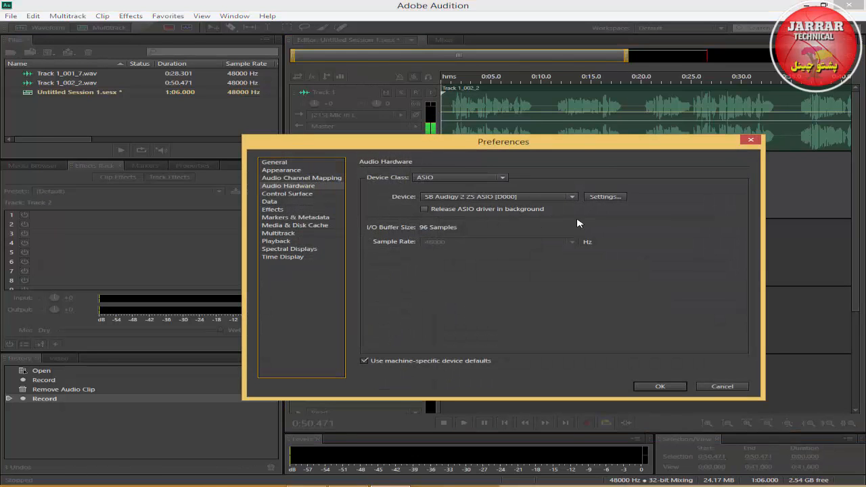
pyautogui.click(707, 387)
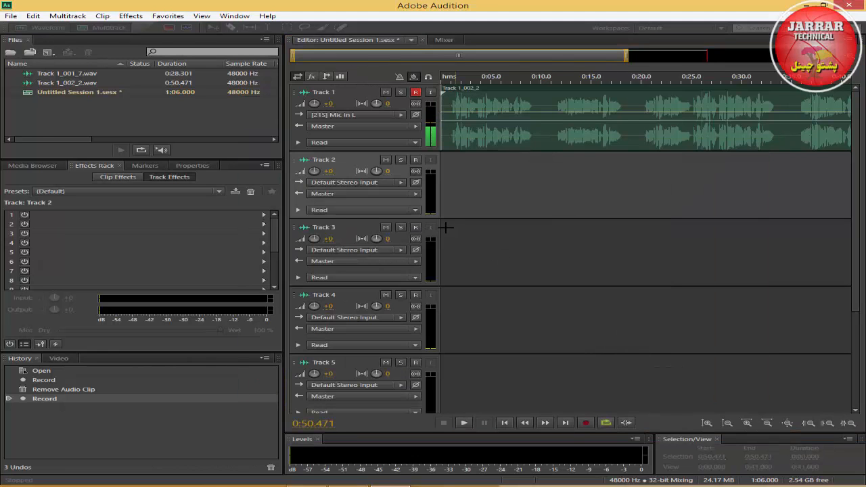
# Set Track 2's stereo input to [21S] Mic In L and arm Track 2 for recording instead of Track 1.
pyautogui.click(373, 182)
pyautogui.moveTo(521, 215)
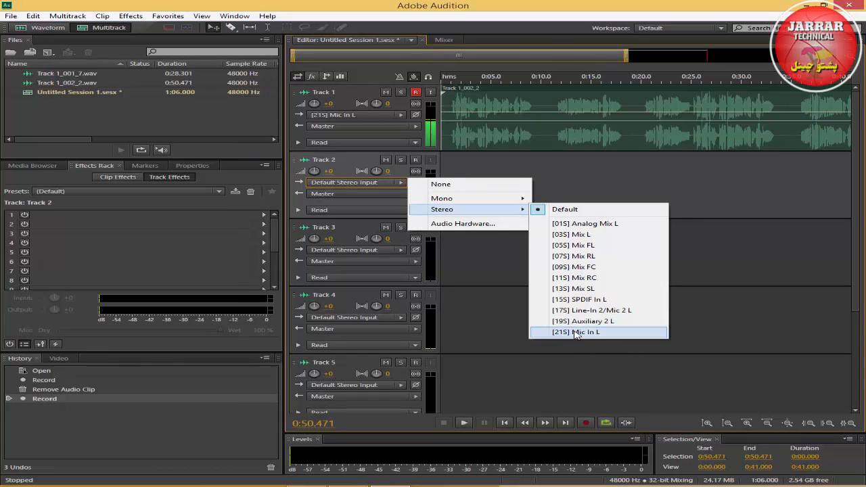
pyautogui.click(575, 333)
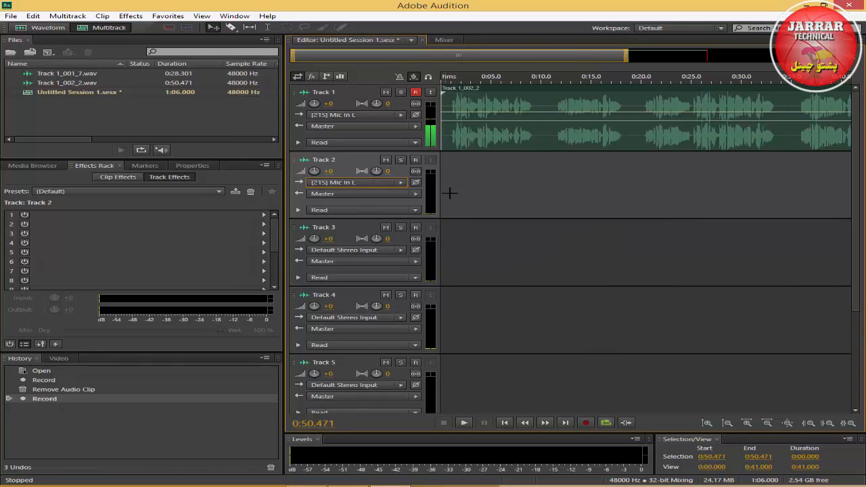
pyautogui.click(416, 91)
pyautogui.click(416, 161)
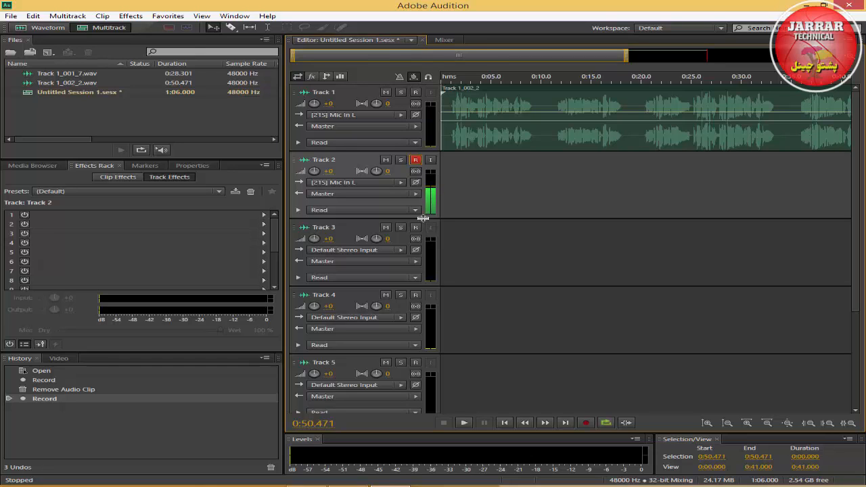
# Record a take of about 50 seconds on Track 2 from about 0:00.5, alongside the Track 1 clip.
pyautogui.click(446, 77)
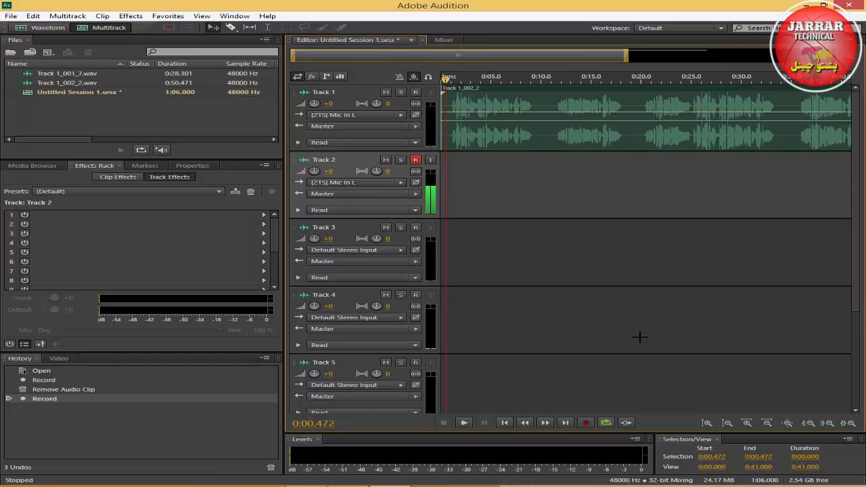
pyautogui.click(585, 423)
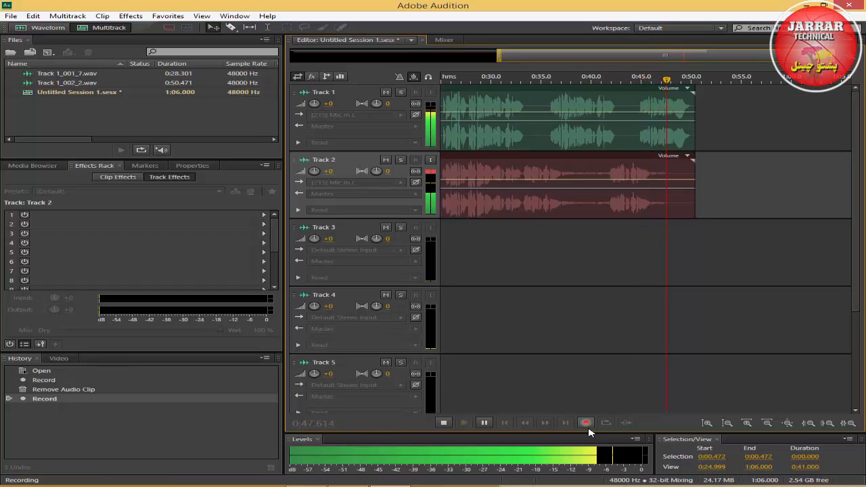
pyautogui.click(445, 424)
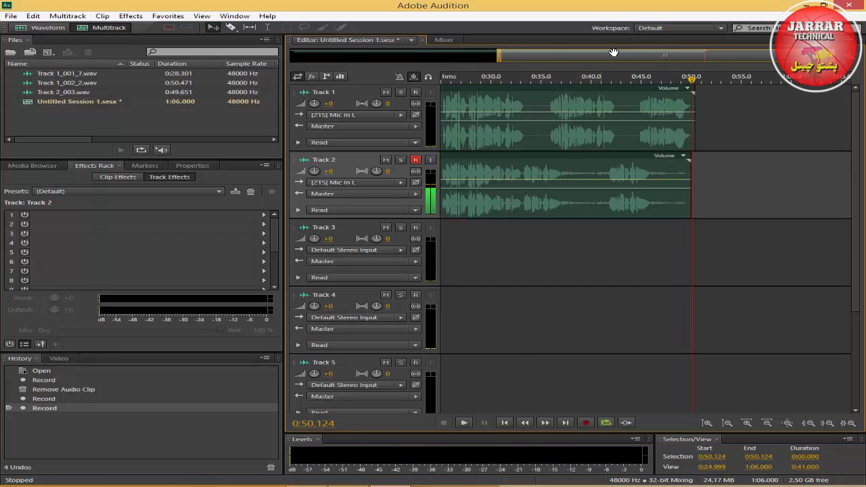
pyautogui.moveTo(607, 57); pyautogui.dragTo(488, 52)
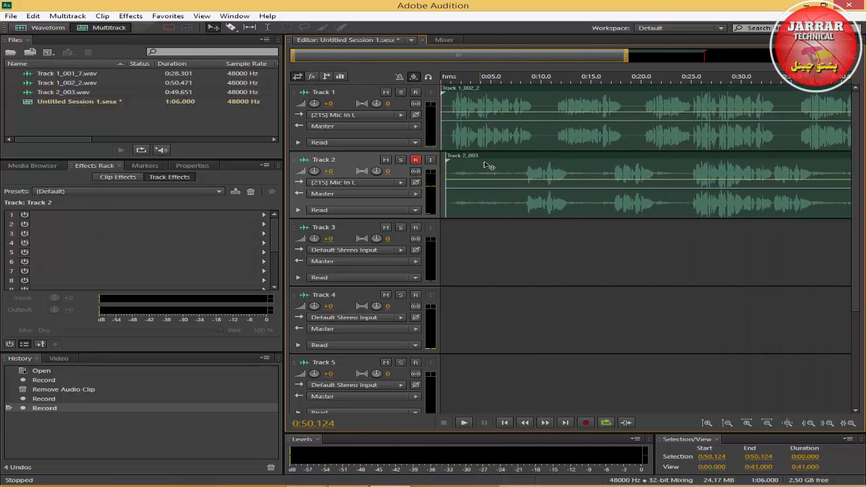
# Play both tracks from the start of the session for about 33 seconds to check the takes together.
pyautogui.click(440, 79)
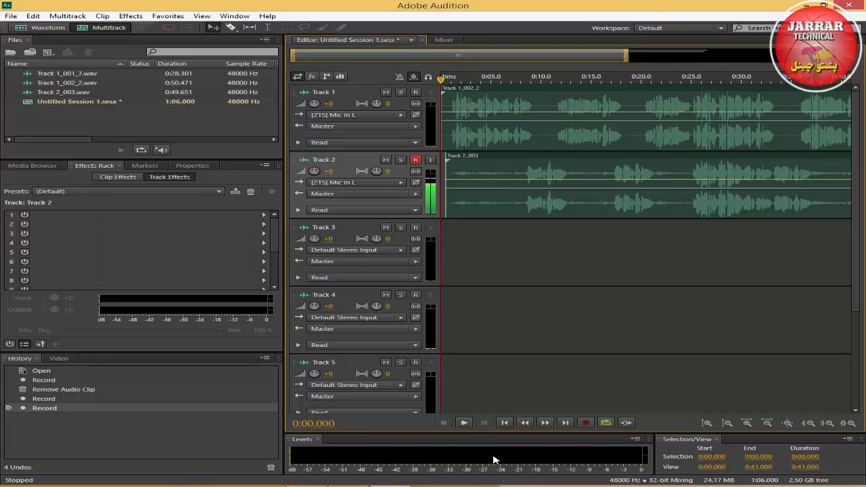
pyautogui.click(464, 423)
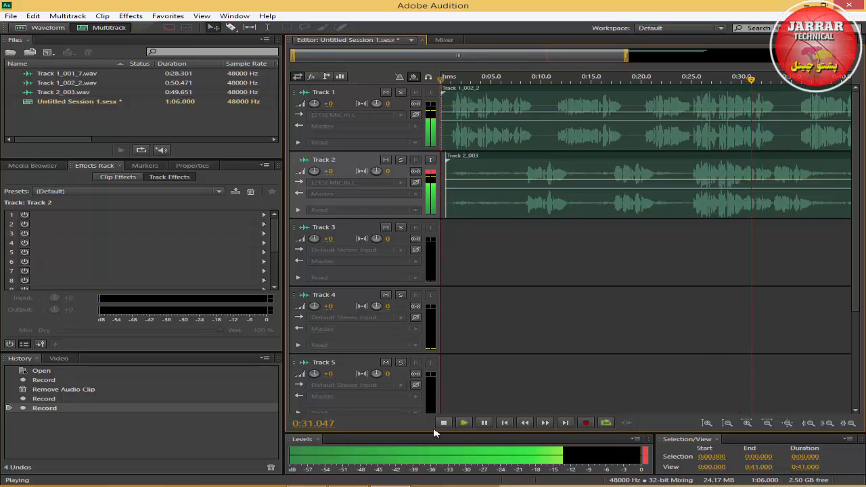
pyautogui.click(442, 424)
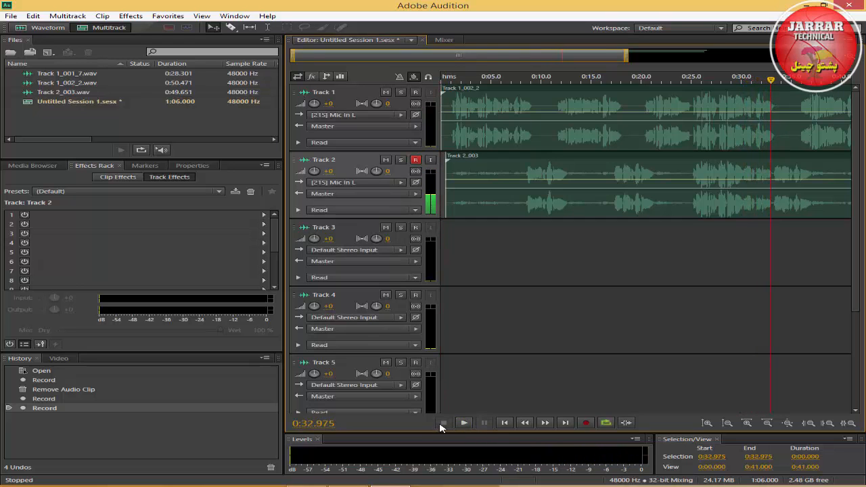
# Change the audio hardware device class to MME and accept the device change.
pyautogui.click(368, 183)
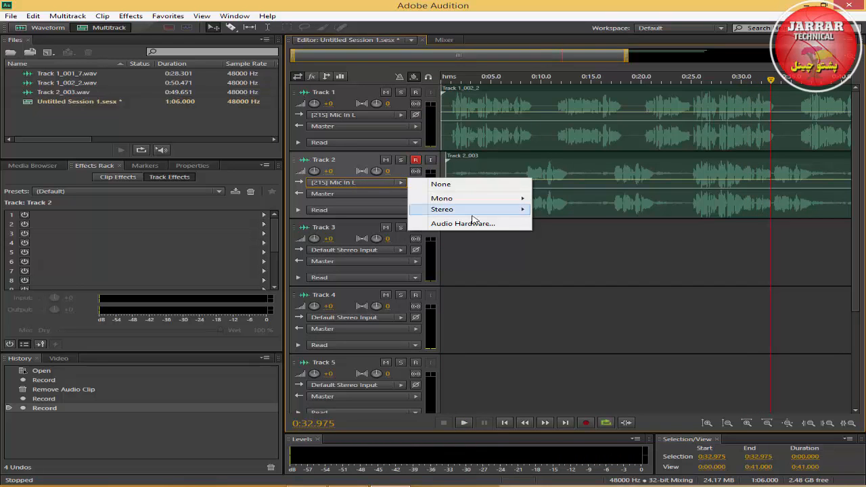
pyautogui.click(464, 224)
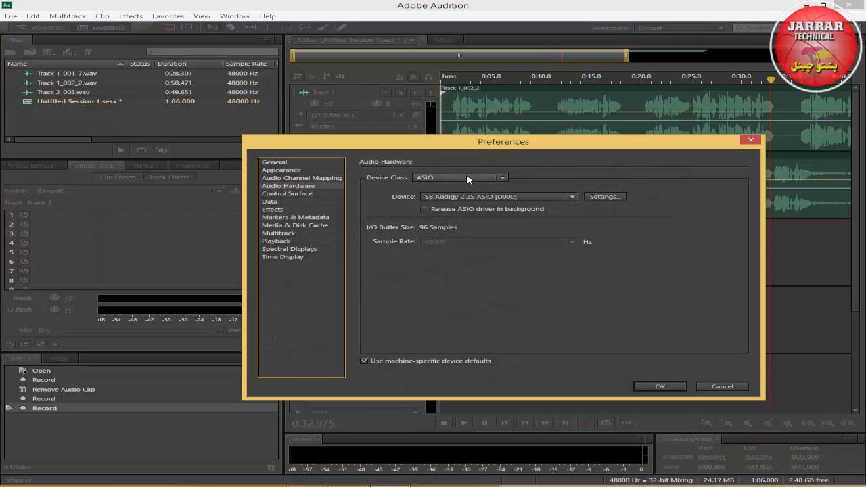
pyautogui.click(467, 177)
pyautogui.click(440, 196)
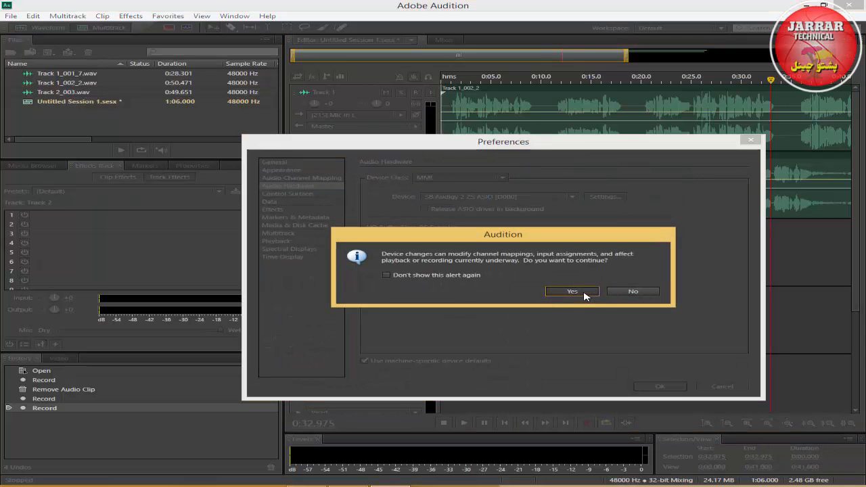
pyautogui.click(572, 291)
pyautogui.click(658, 386)
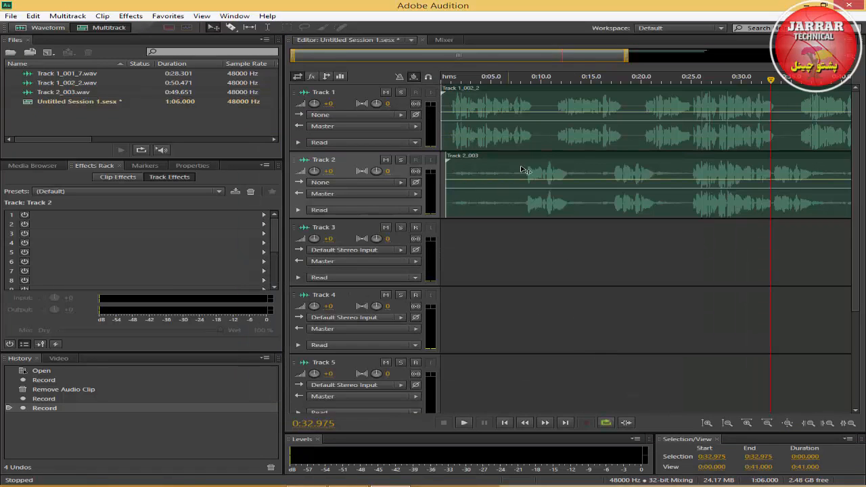
# Play both recorded tracks from about 0:00.5 to about 0:30 through the MME device.
pyautogui.click(446, 79)
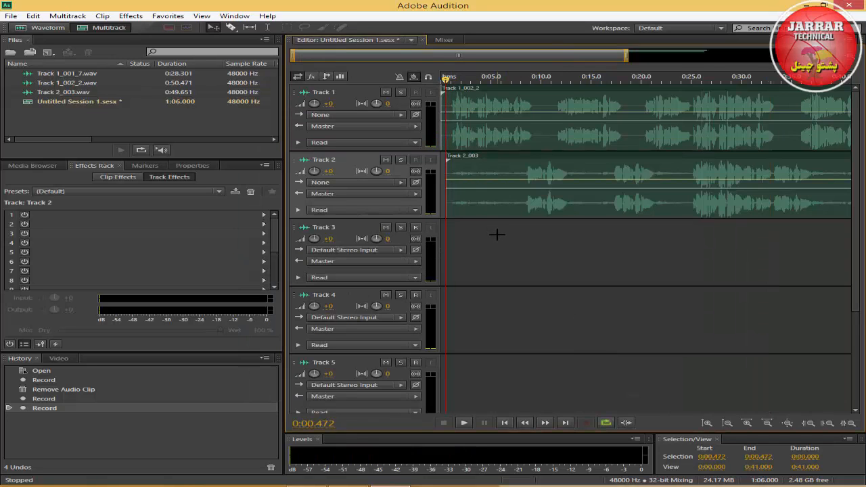
pyautogui.click(473, 425)
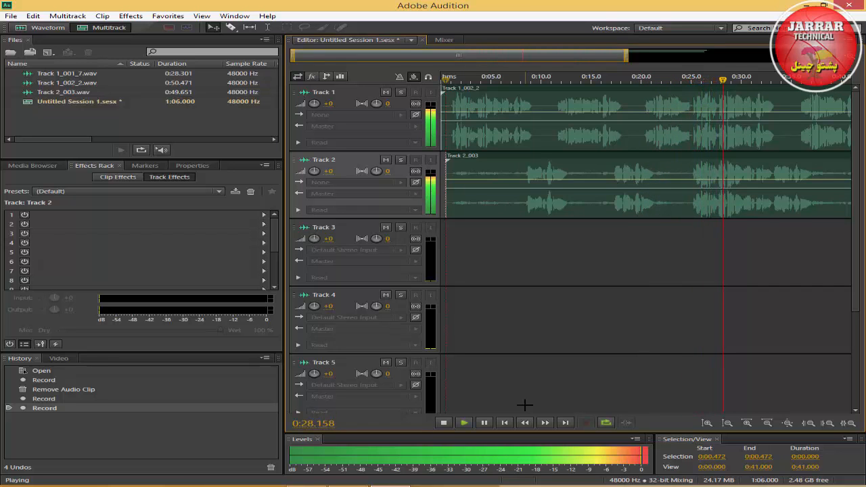
pyautogui.click(443, 423)
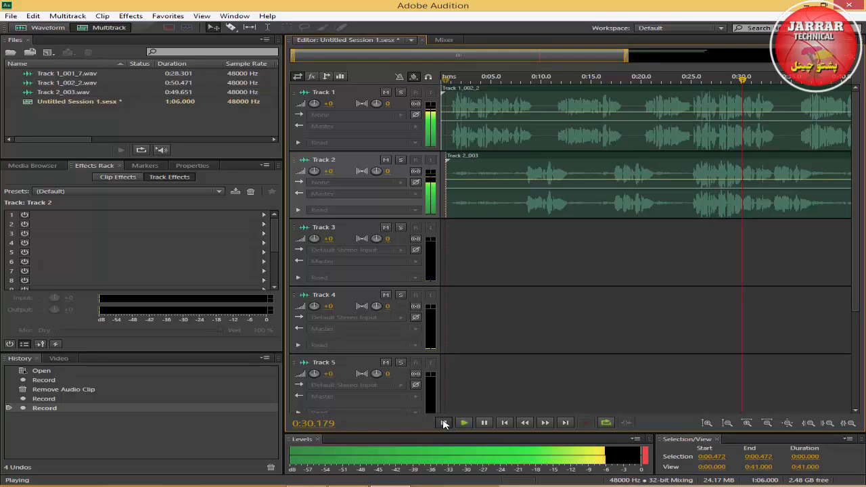
# Switch the audio hardware device class back to ASIO and accept the device change.
pyautogui.click(357, 184)
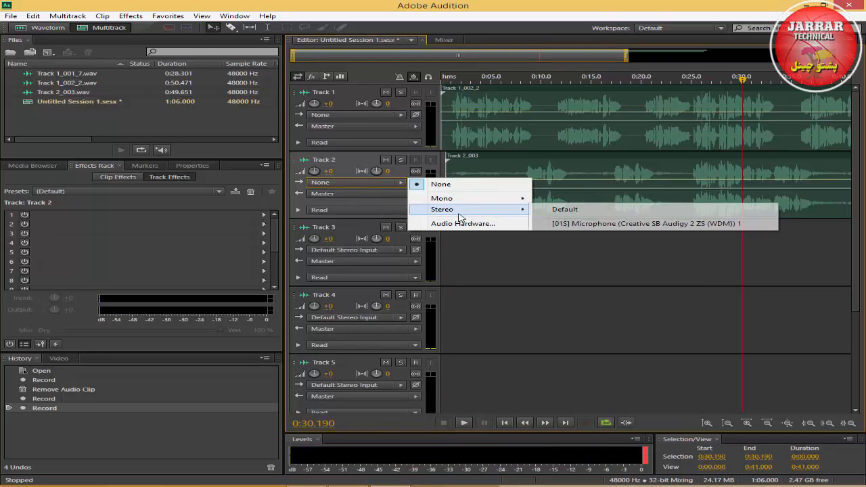
pyautogui.click(497, 228)
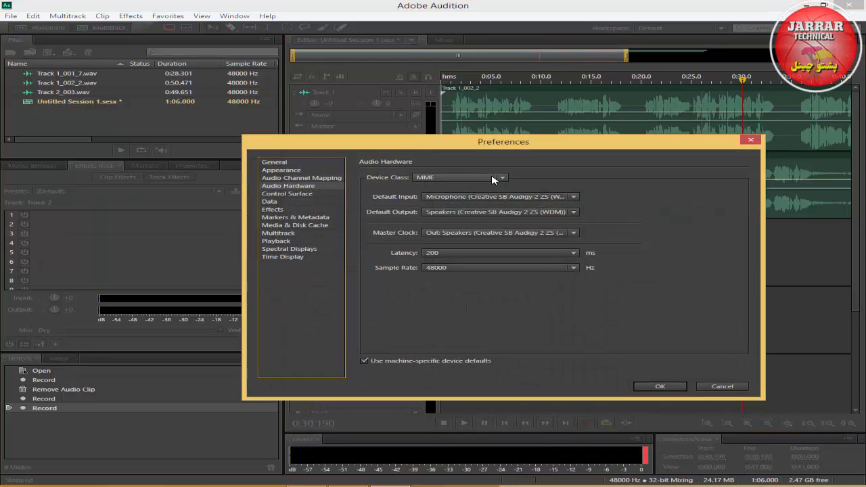
pyautogui.click(473, 177)
pyautogui.click(464, 189)
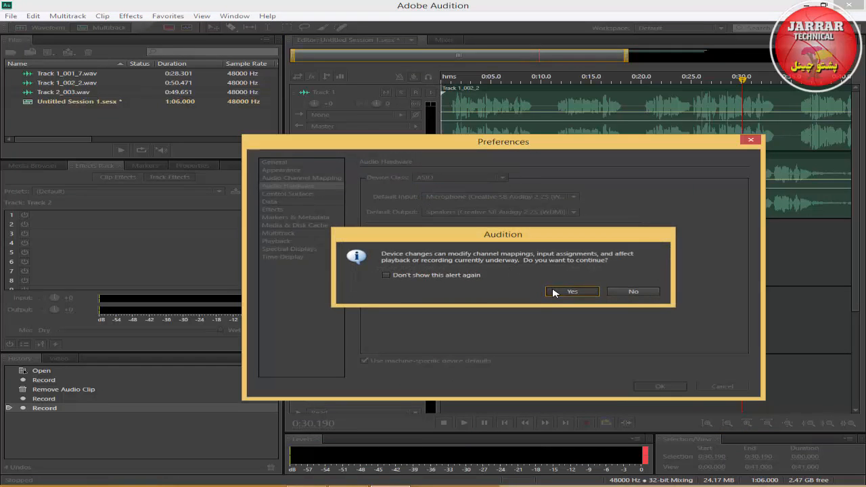
pyautogui.click(552, 293)
pyautogui.click(663, 386)
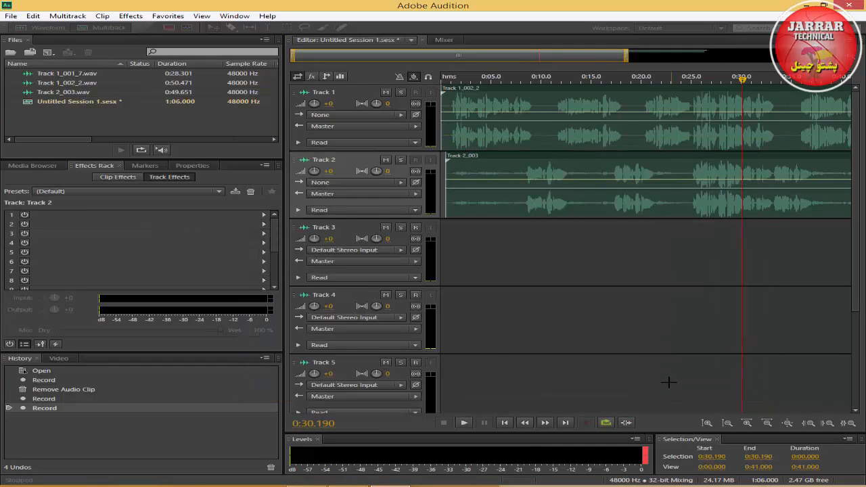
# Reassign the stereo inputs of Track 2 and Track 1 to [21S] Mic In L.
pyautogui.click(370, 185)
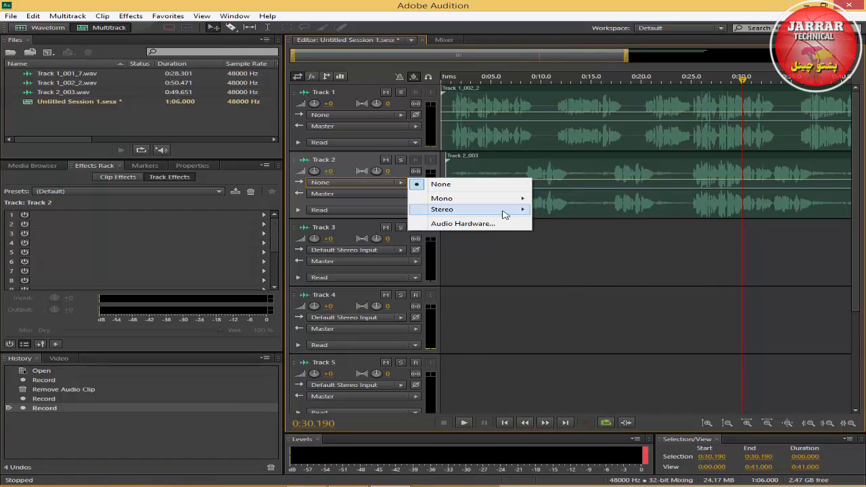
pyautogui.moveTo(504, 211)
pyautogui.click(599, 332)
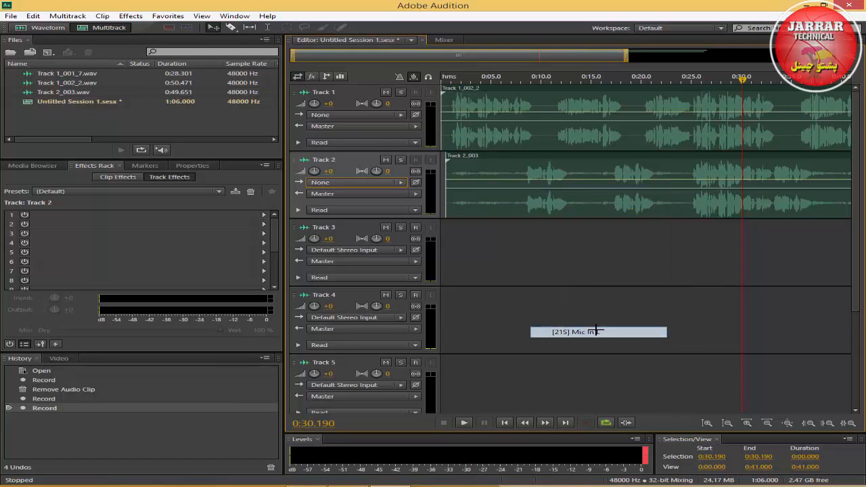
pyautogui.click(369, 116)
pyautogui.moveTo(514, 142)
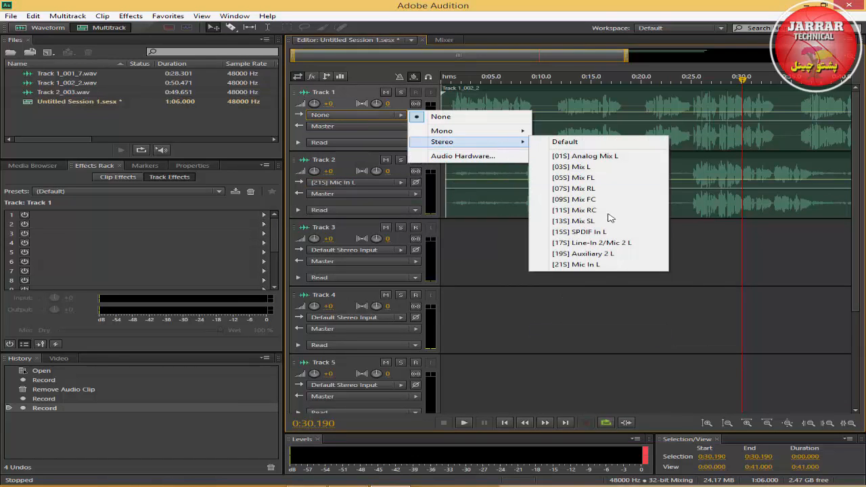
pyautogui.click(600, 263)
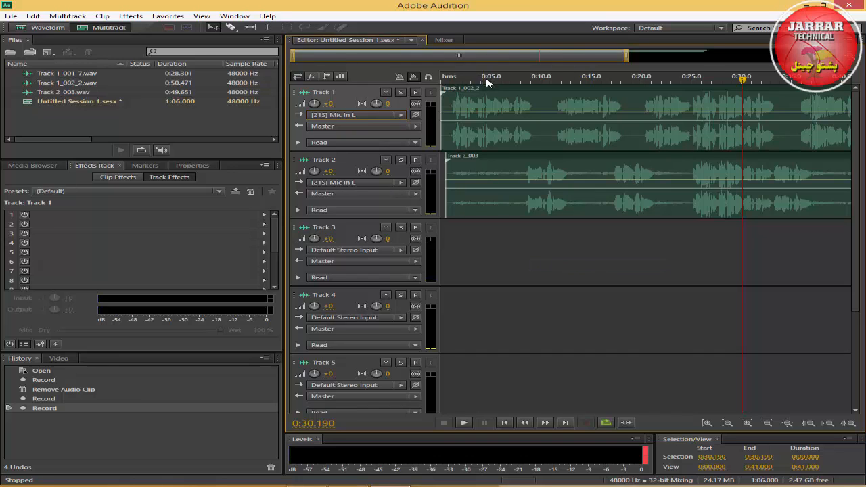
# Trim the end of the Track 2 clip back to about 0:46, where its last phrase ends.
pyautogui.moveTo(625, 60); pyautogui.dragTo(391, 66)
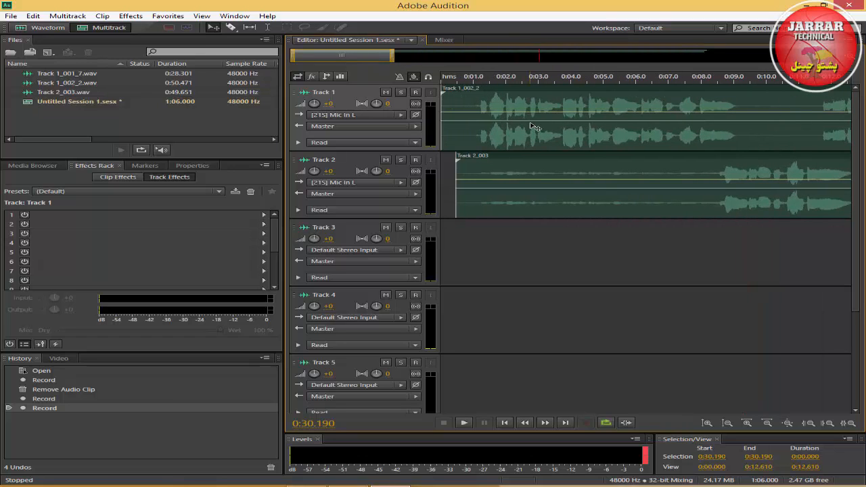
pyautogui.moveTo(356, 57); pyautogui.dragTo(676, 45)
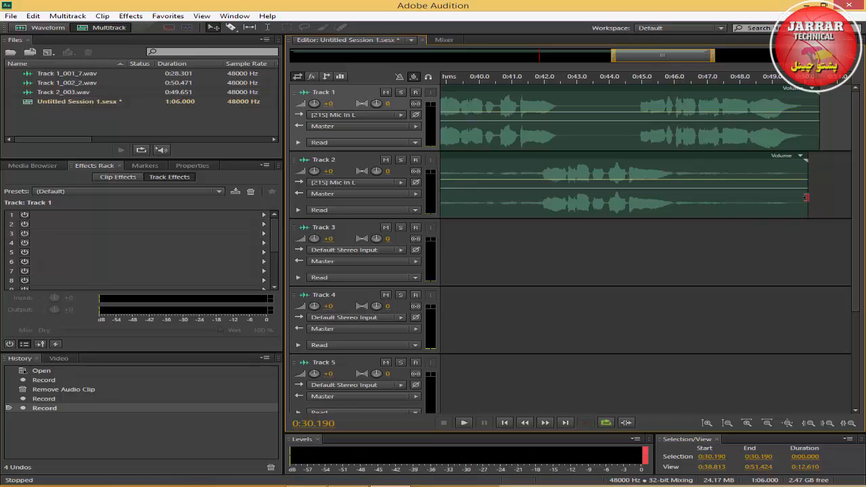
pyautogui.moveTo(805, 197); pyautogui.dragTo(674, 194)
pyautogui.moveTo(686, 54); pyautogui.dragTo(696, 52)
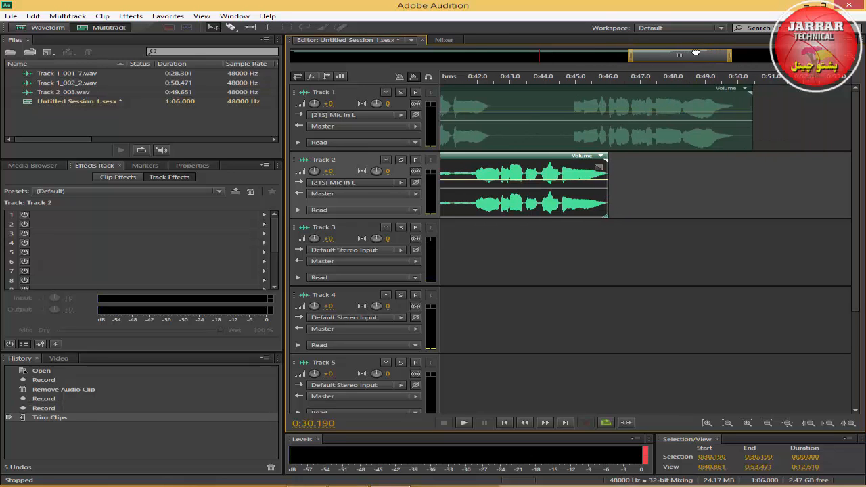
# Arm Track 2, play from about 0:42.6 and try to punch in a new take after the clip's end at about 0:46.
pyautogui.click(613, 79)
pyautogui.click(414, 161)
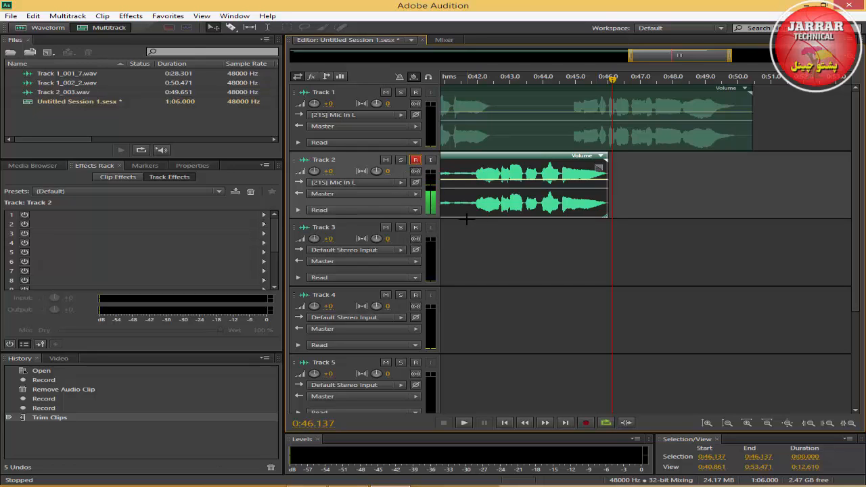
pyautogui.click(496, 79)
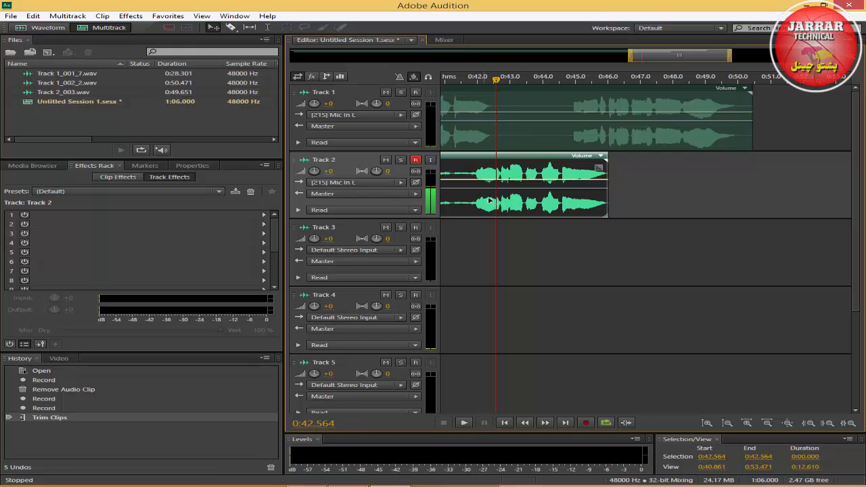
pyautogui.click(464, 423)
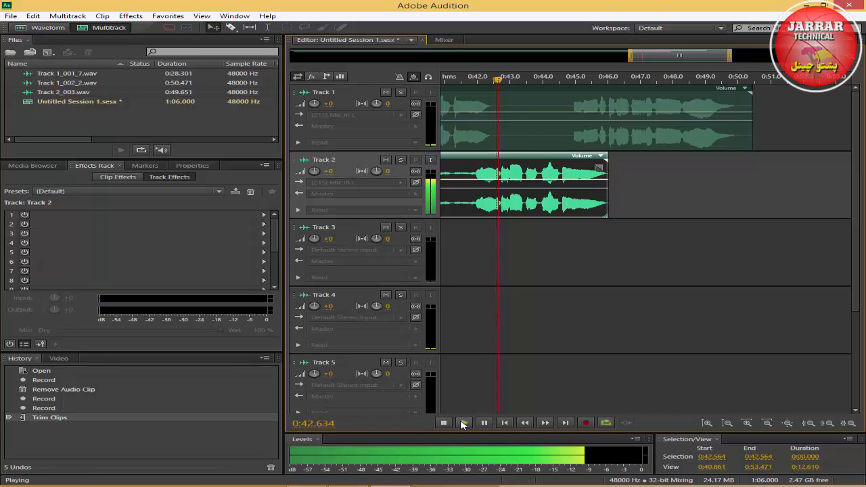
pyautogui.click(585, 424)
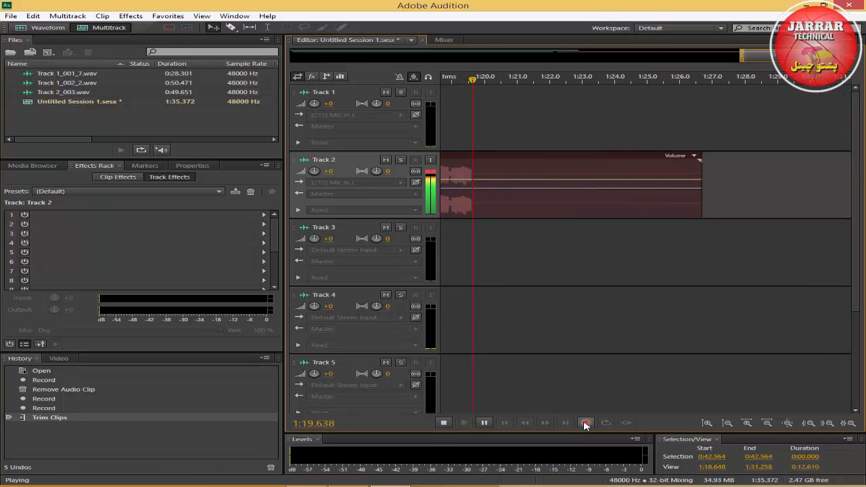
pyautogui.click(586, 422)
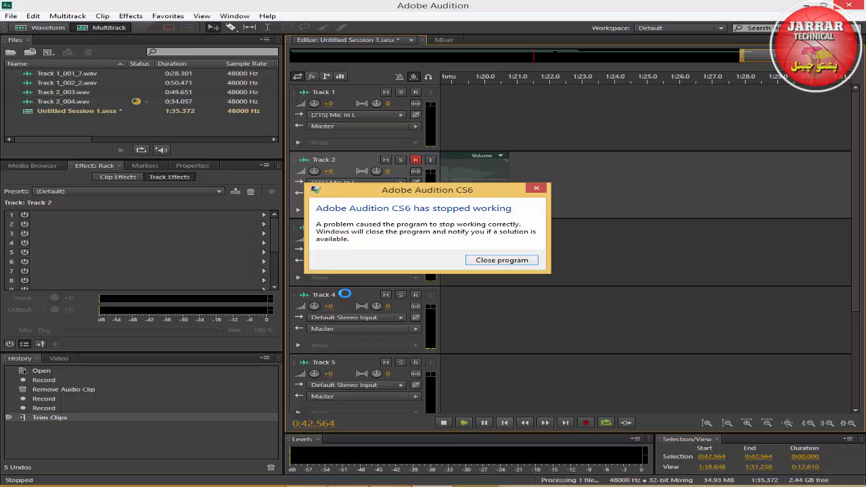
# Close the crashed program and launch Adobe Audition again from the desktop.
pyautogui.click(501, 260)
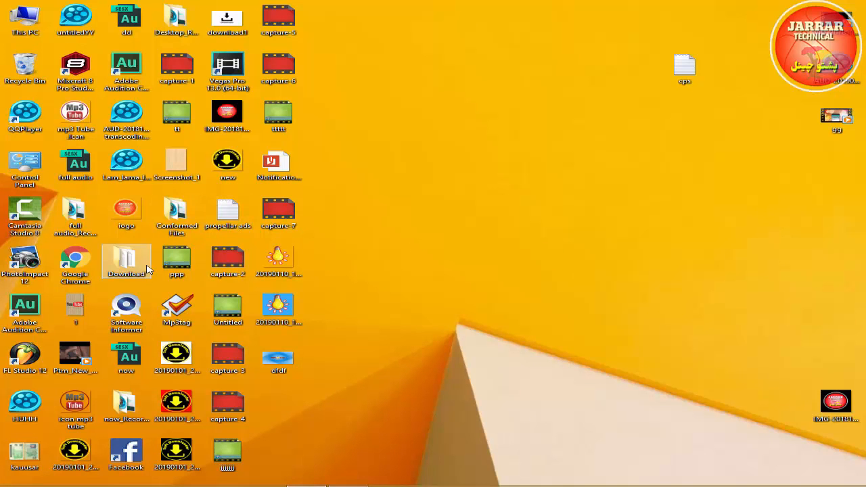
pyautogui.doubleClick(35, 317)
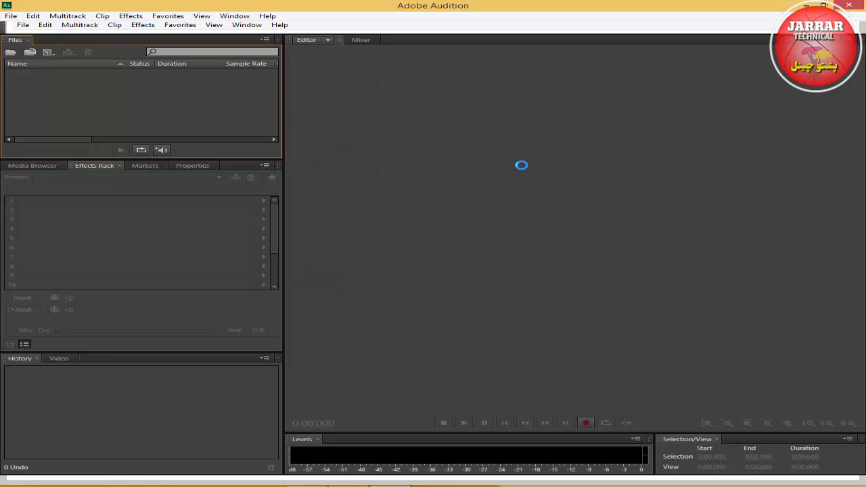
pyautogui.click(539, 271)
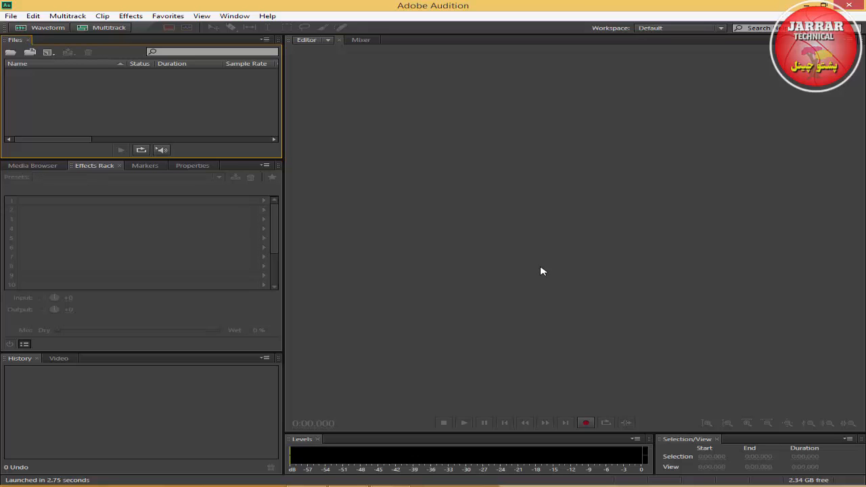
# Create a 48000 Hz, 32-bit float, stereo multitrack session named Untitled Session 1, overwriting the existing session file.
pyautogui.click(102, 28)
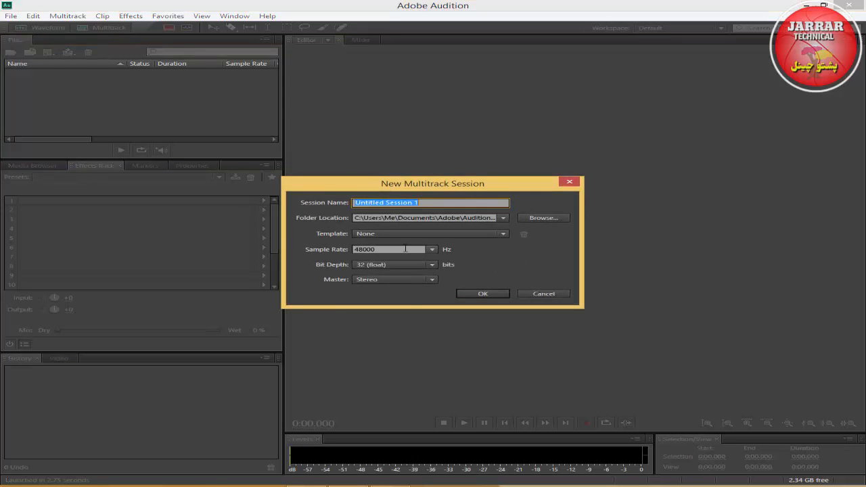
pyautogui.click(474, 295)
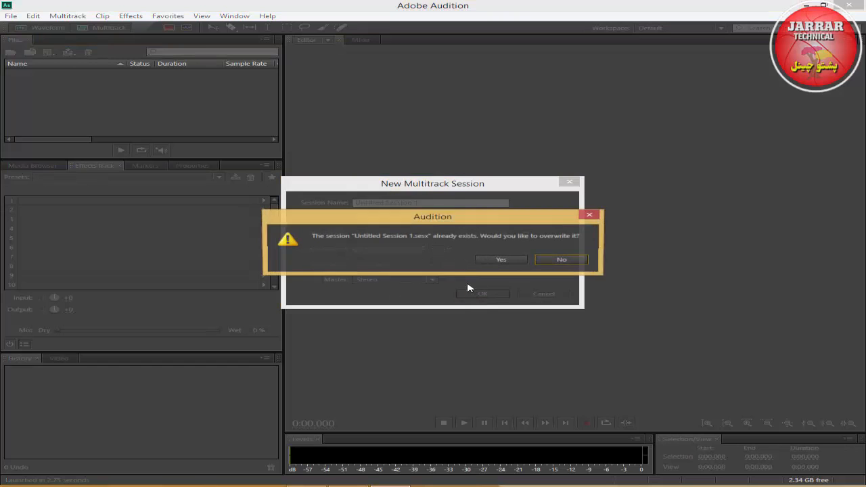
pyautogui.click(497, 259)
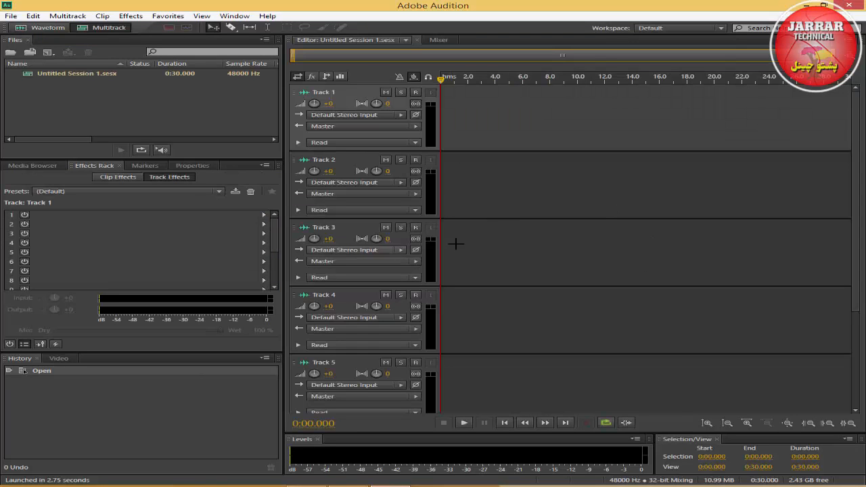
# Assign the stereo input [21S] Mic In L to Track 1 and Track 2.
pyautogui.click(387, 115)
pyautogui.moveTo(499, 142)
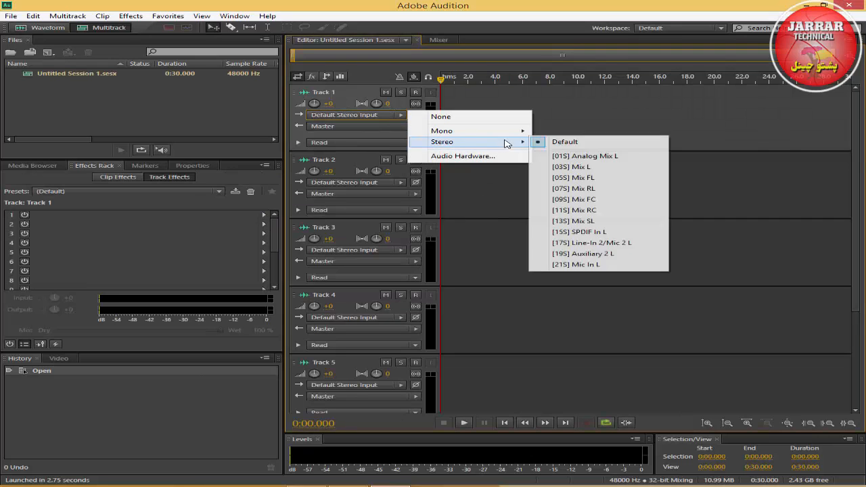
pyautogui.click(593, 265)
pyautogui.click(373, 183)
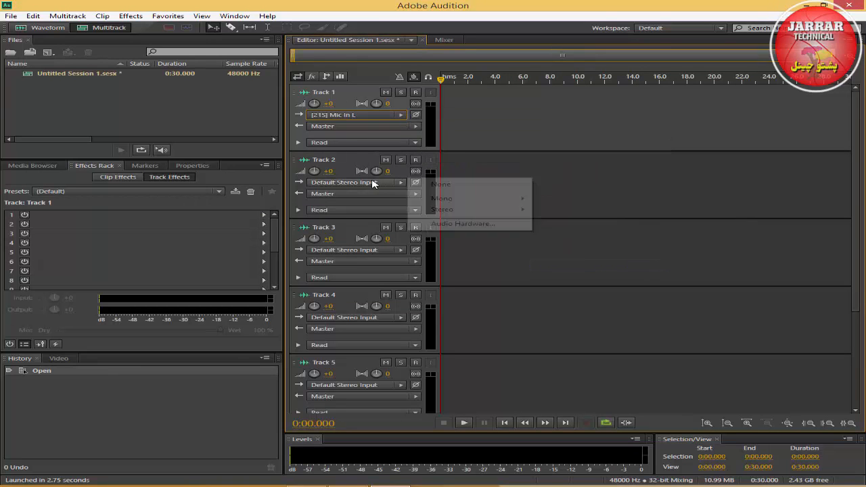
pyautogui.moveTo(500, 209)
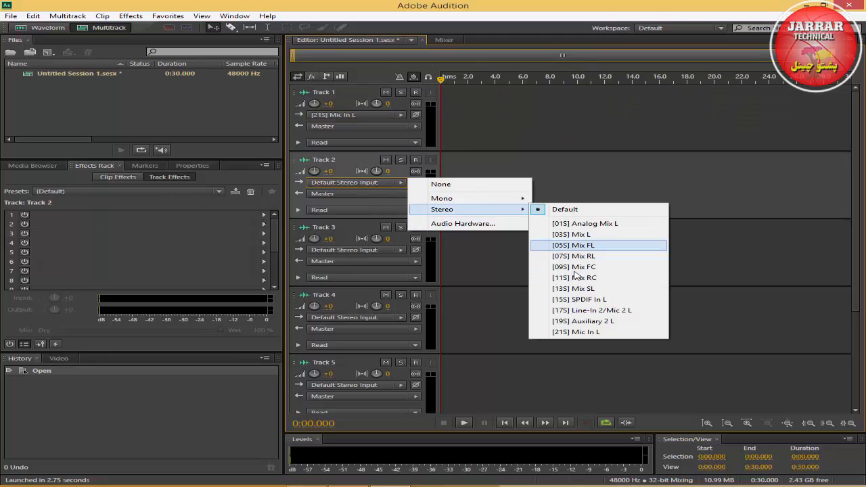
pyautogui.click(575, 332)
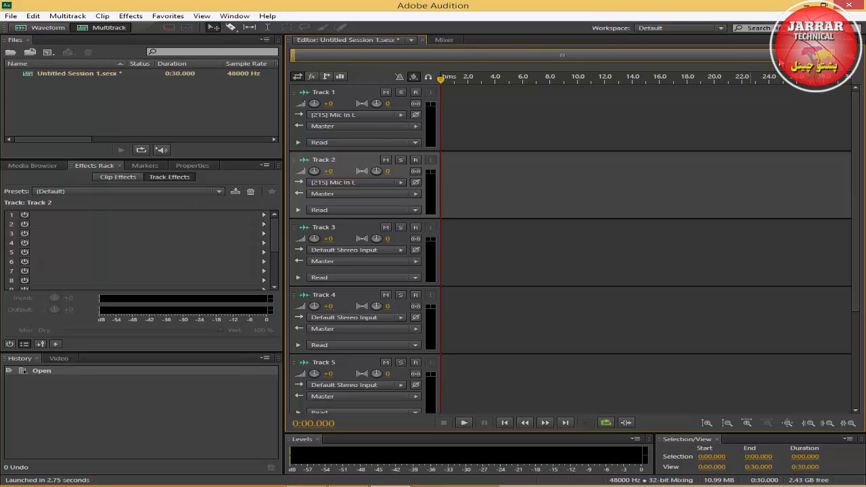
# Arm Track 1 and record a voice take from 0:00 to about 0:25.8.
pyautogui.moveTo(836, 55); pyautogui.dragTo(448, 70)
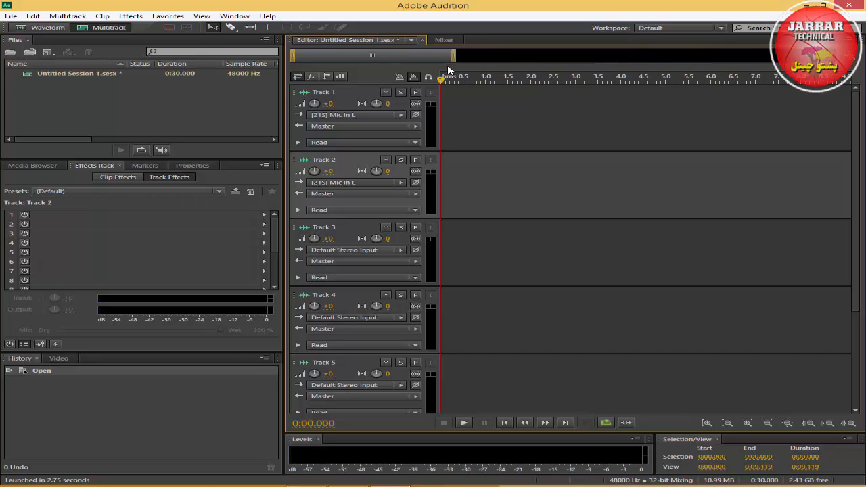
pyautogui.click(416, 92)
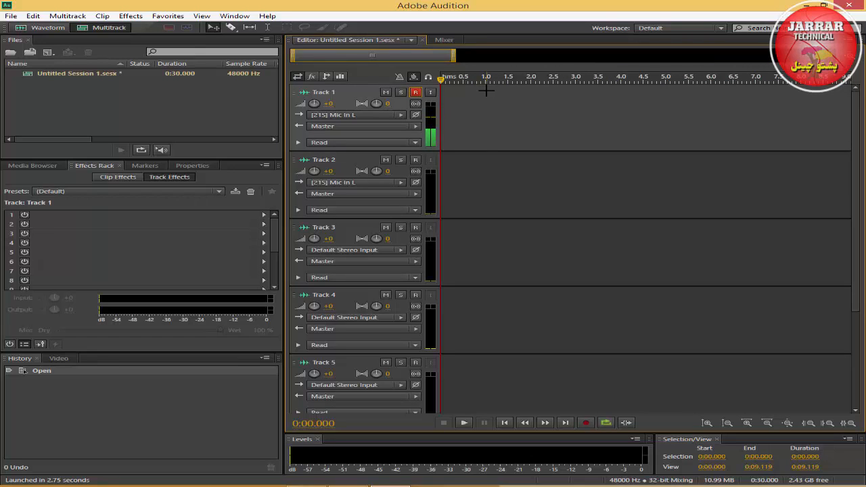
pyautogui.click(586, 424)
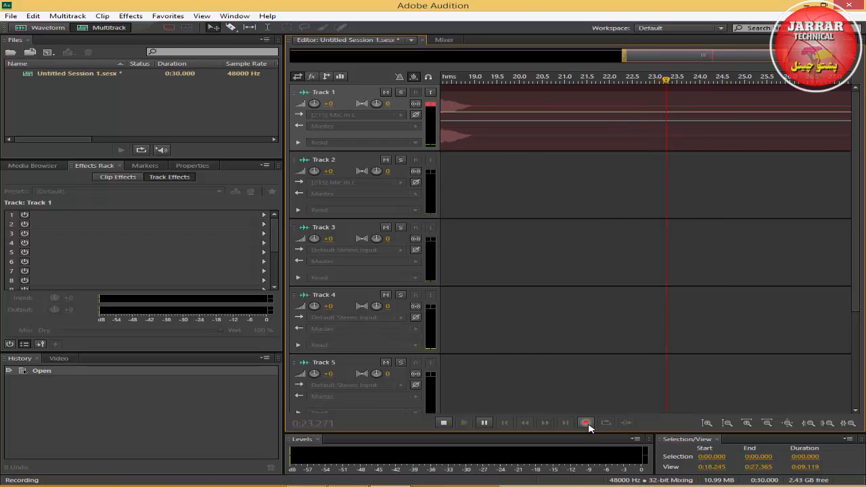
pyautogui.click(443, 423)
# Arm Track 2 instead of Track 1 and record a take on it from about 0:00.2 to about 0:46.6.
pyautogui.moveTo(678, 56); pyautogui.dragTo(242, 76)
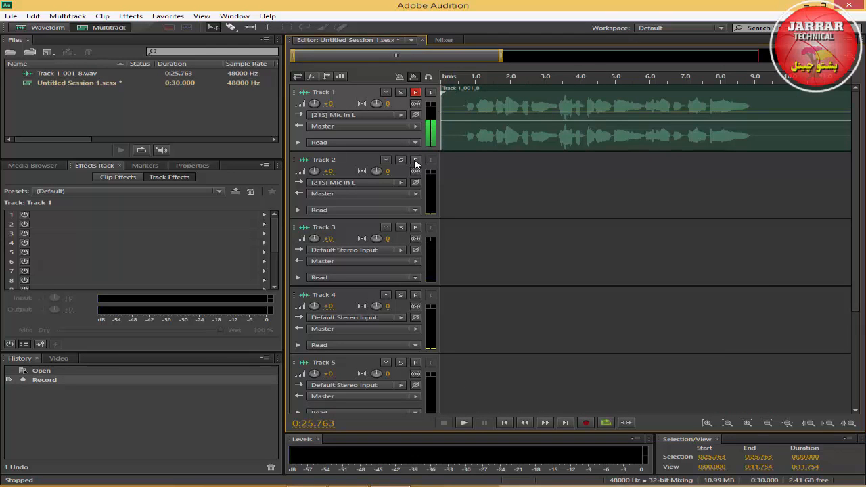
pyautogui.click(415, 163)
pyautogui.click(415, 92)
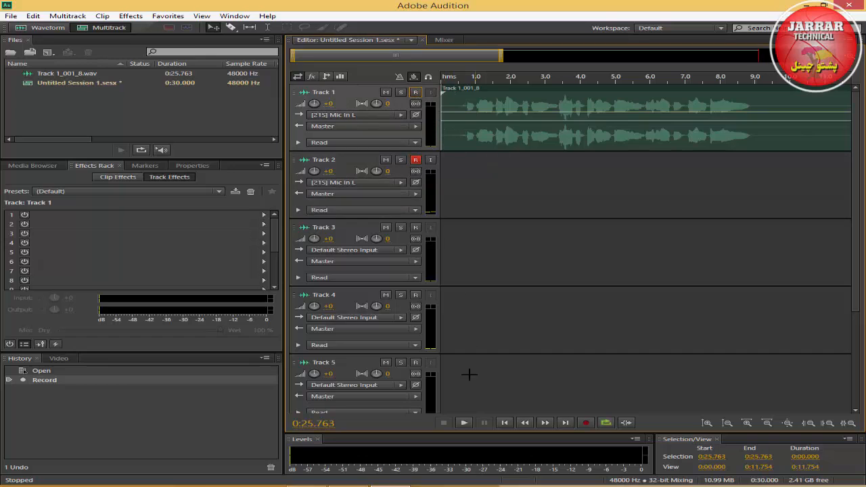
pyautogui.click(449, 81)
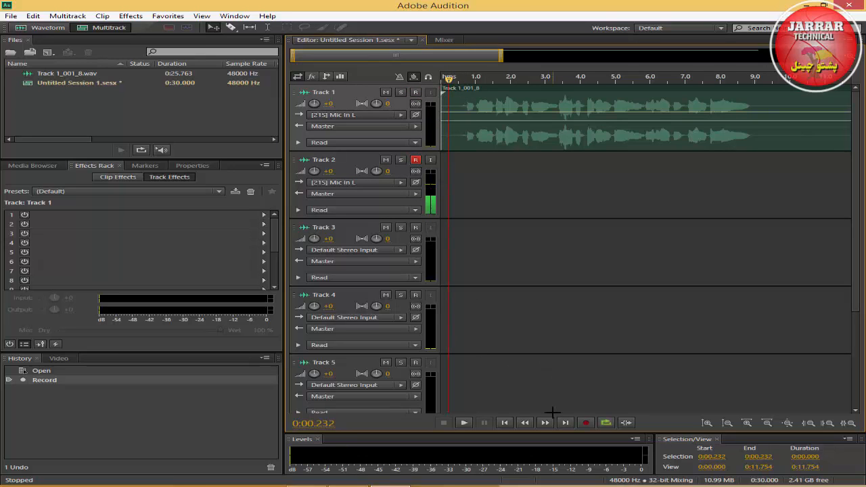
pyautogui.click(585, 423)
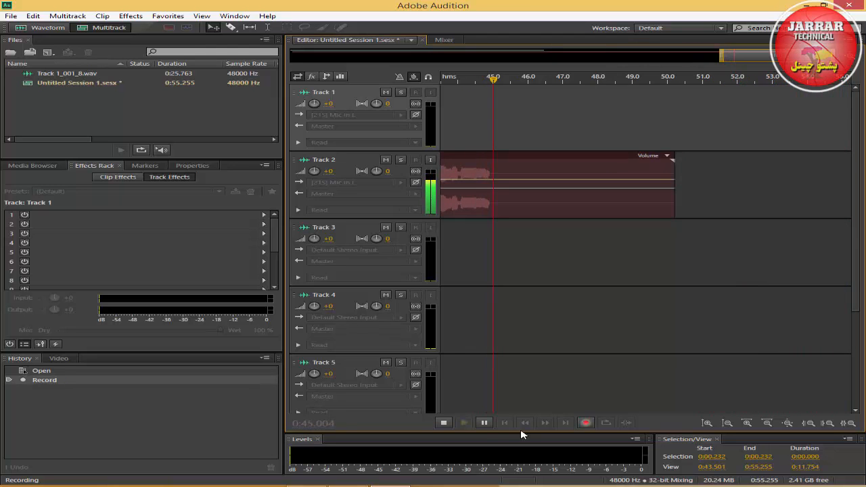
pyautogui.click(443, 422)
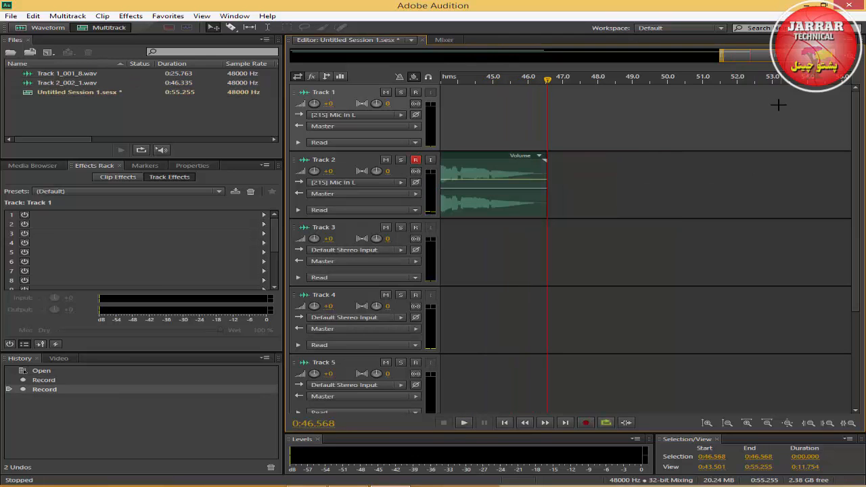
# Trim the end of the Track 1 clip back to about 0:19.3, just after its last phrase.
pyautogui.moveTo(775, 54); pyautogui.dragTo(481, 62)
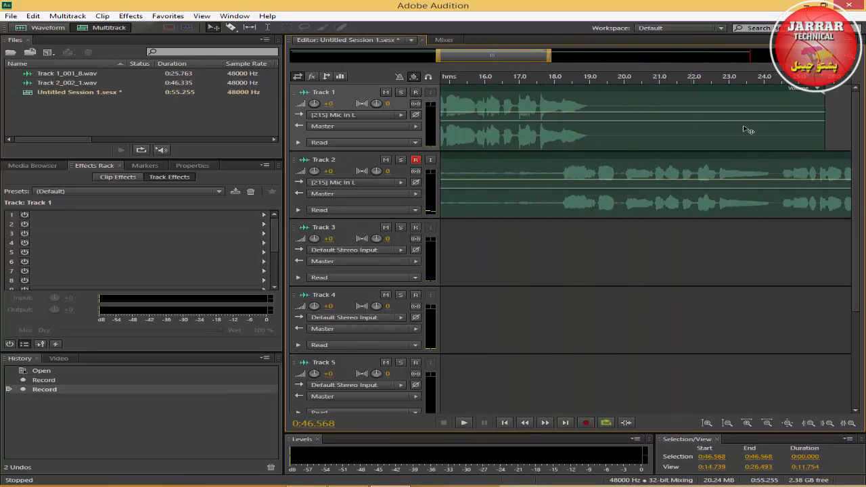
pyautogui.moveTo(825, 130); pyautogui.dragTo(599, 128)
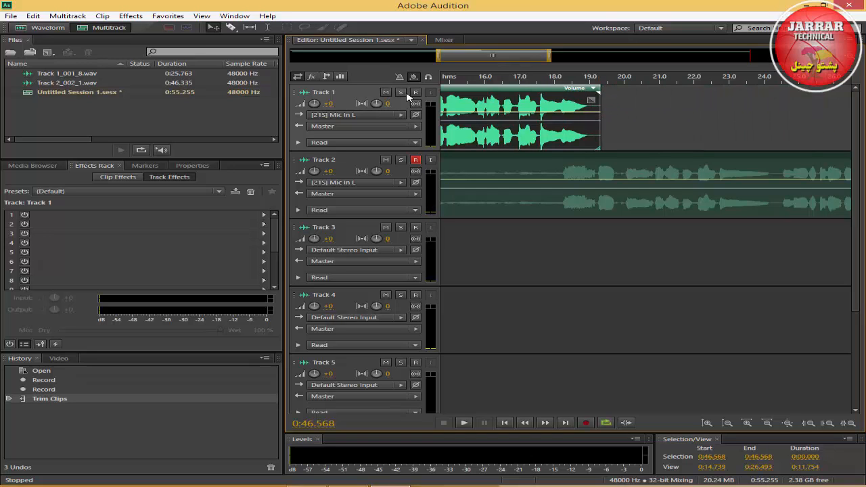
# Arm Track 1 instead of Track 2, play from about 0:17 and punch in a second Track 1 take from about 0:20 to 0:47.
pyautogui.click(415, 92)
pyautogui.click(415, 160)
pyautogui.click(519, 100)
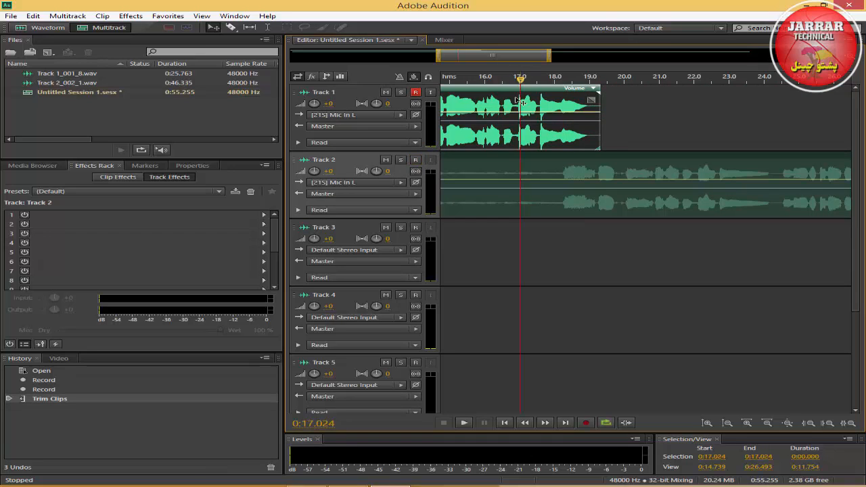
pyautogui.click(463, 424)
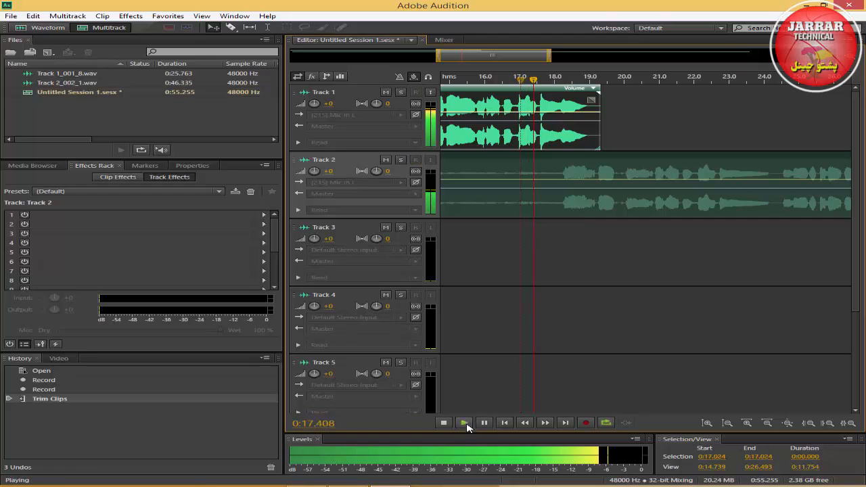
pyautogui.click(585, 423)
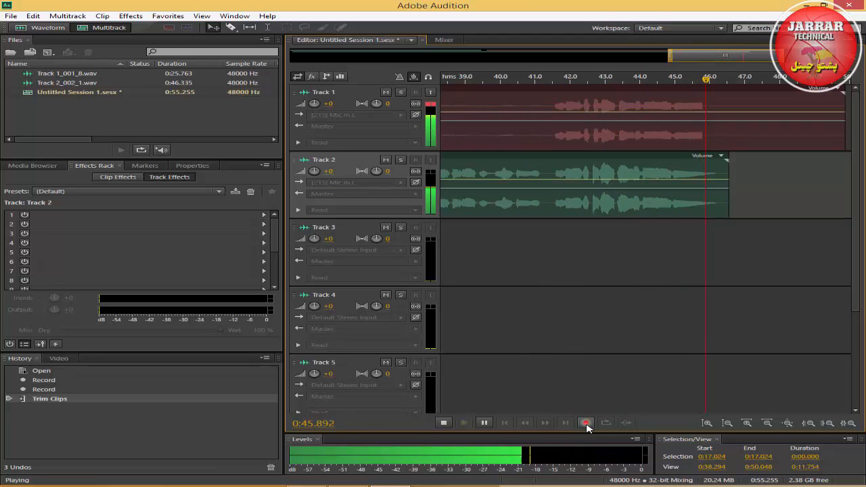
pyautogui.click(587, 426)
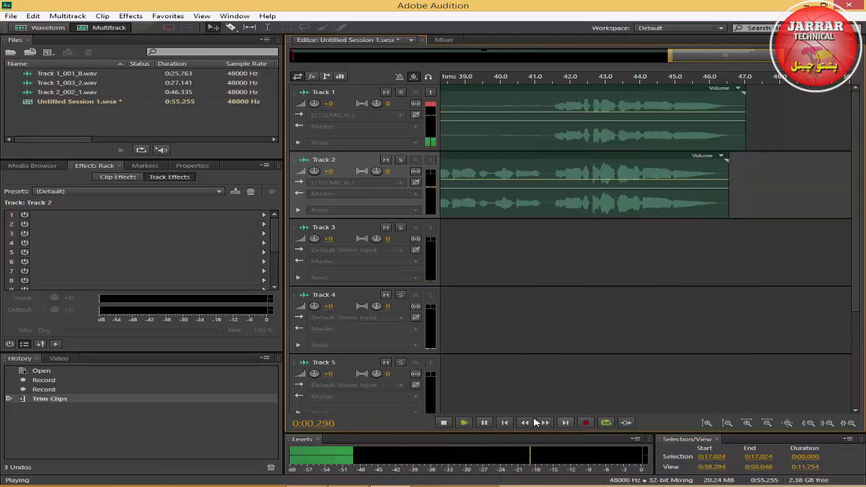
pyautogui.click(443, 423)
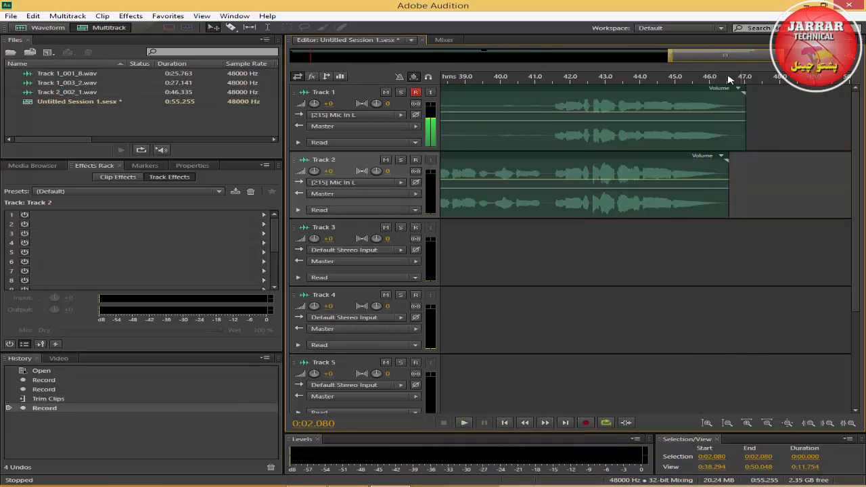
# Trim the start of the Track 2 clip forward to about 0:07.8, just before its first phrase, and save the session.
pyautogui.moveTo(720, 58); pyautogui.dragTo(316, 59)
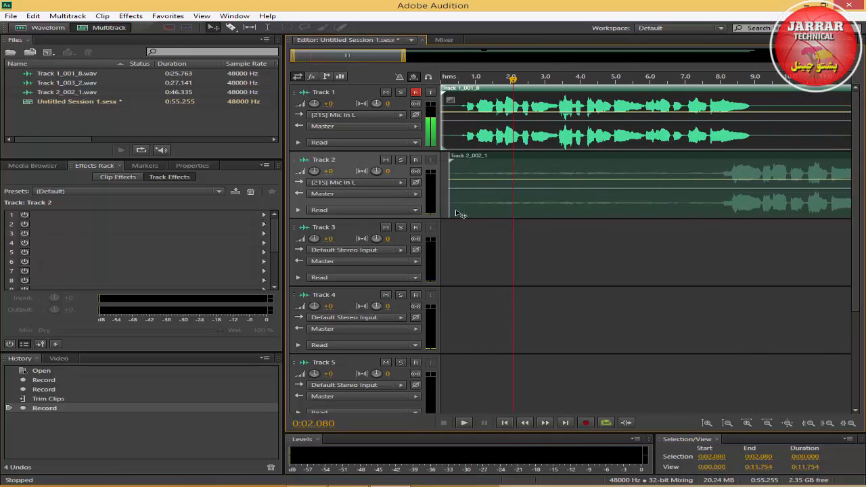
pyautogui.moveTo(454, 209); pyautogui.dragTo(710, 188)
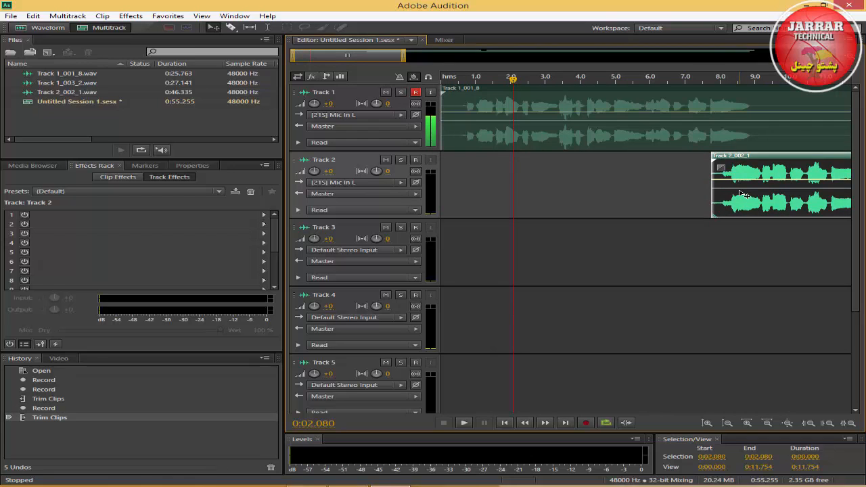
pyautogui.hotkey('ctrl', 's')
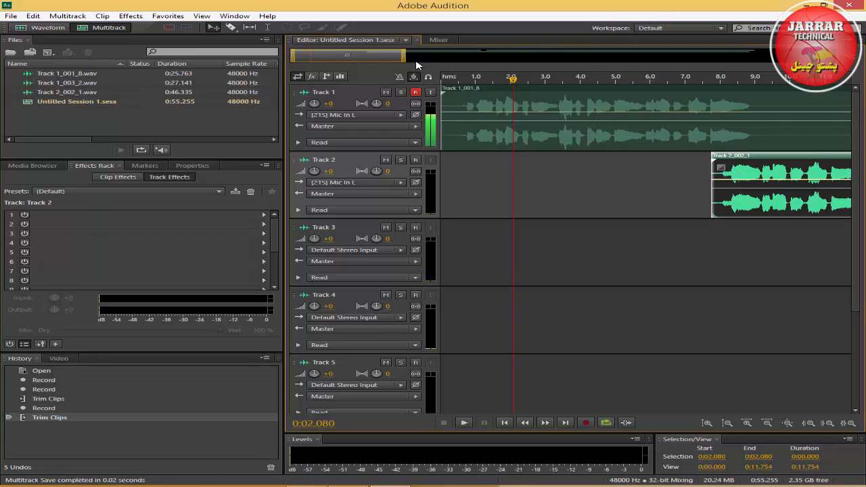
# Trim the end of the Track 2 clip back to about 0:46.4.
pyautogui.moveTo(404, 58); pyautogui.dragTo(778, 71)
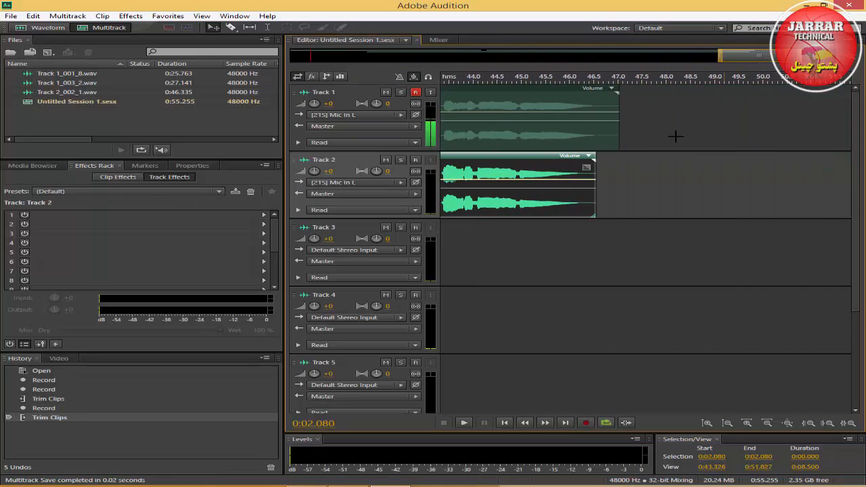
pyautogui.moveTo(596, 184); pyautogui.dragTo(588, 184)
# Trim the end of the Track 1 clip back to about 0:36.9, just after its last spoken phrase.
pyautogui.moveTo(741, 57); pyautogui.dragTo(706, 58)
pyautogui.moveTo(786, 117); pyautogui.dragTo(482, 118)
pyautogui.moveTo(729, 55); pyautogui.dragTo(691, 56)
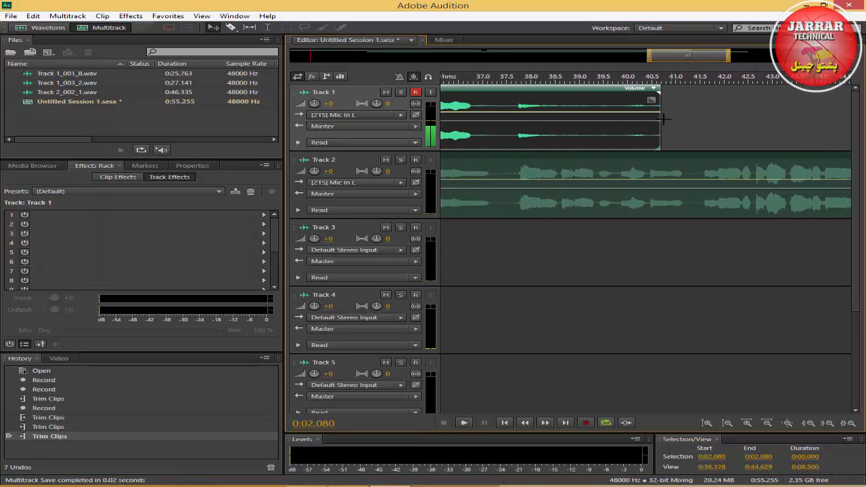
pyautogui.moveTo(661, 128); pyautogui.dragTo(476, 119)
# Record another Track 1 take from about 0:37.2 to 0:59.1.
pyautogui.click(495, 79)
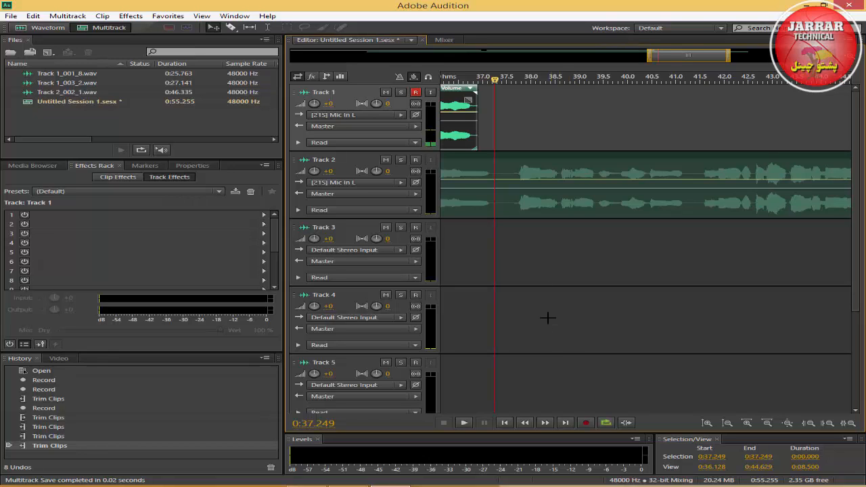
pyautogui.click(585, 423)
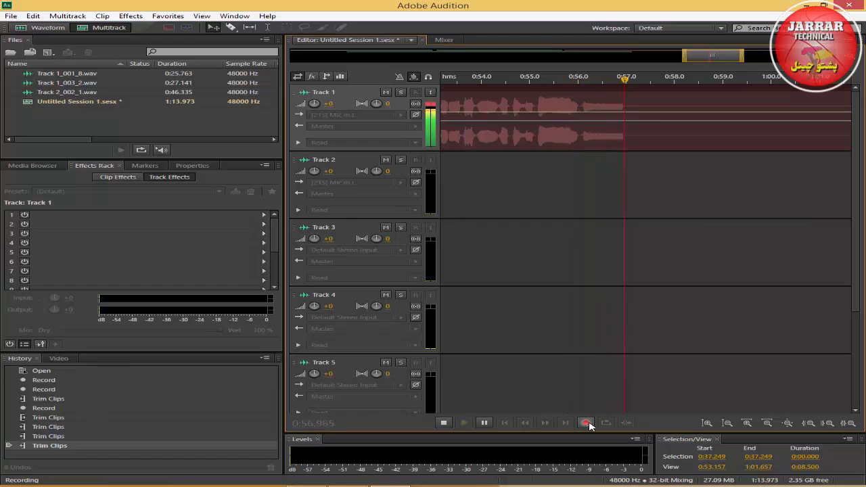
pyautogui.click(443, 424)
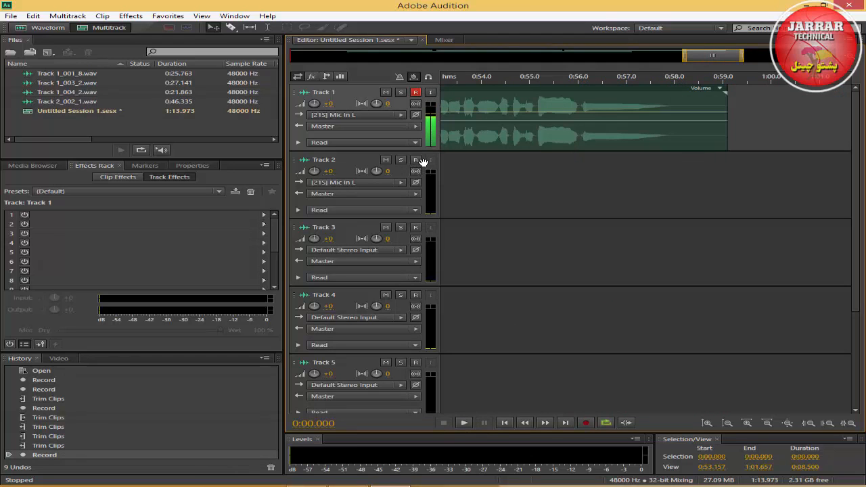
# Arm Track 2 instead of Track 1 and record a Track 2 take from about 0:46.9 to 1:12.4.
pyautogui.click(415, 160)
pyautogui.click(416, 92)
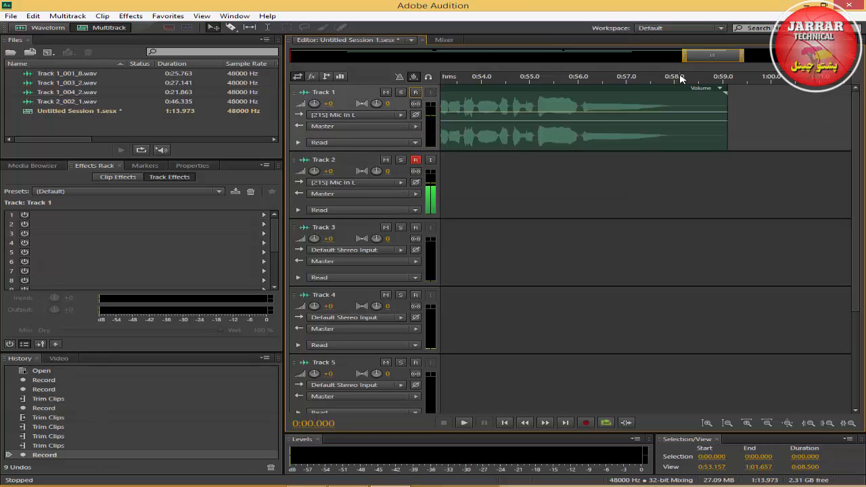
pyautogui.moveTo(696, 61); pyautogui.dragTo(621, 66)
pyautogui.click(650, 75)
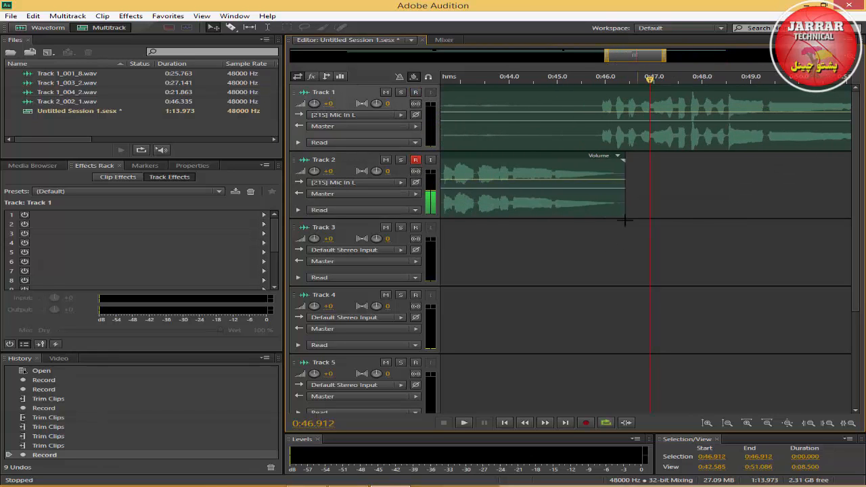
pyautogui.click(583, 422)
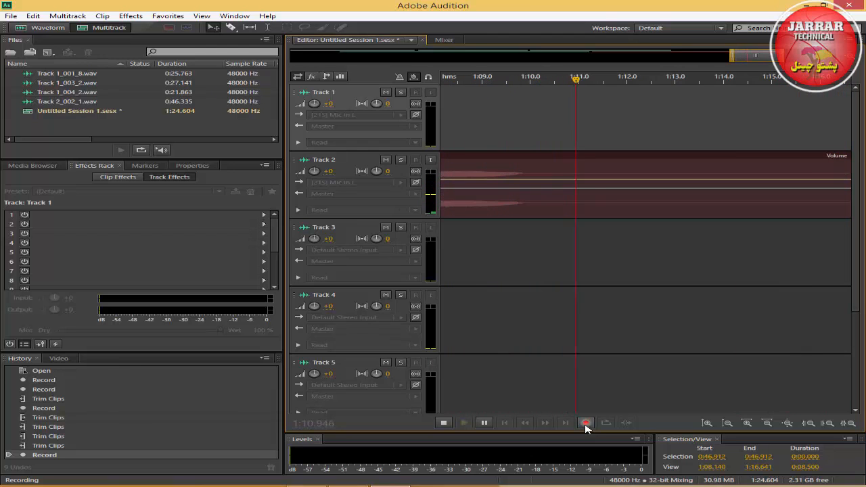
pyautogui.click(443, 422)
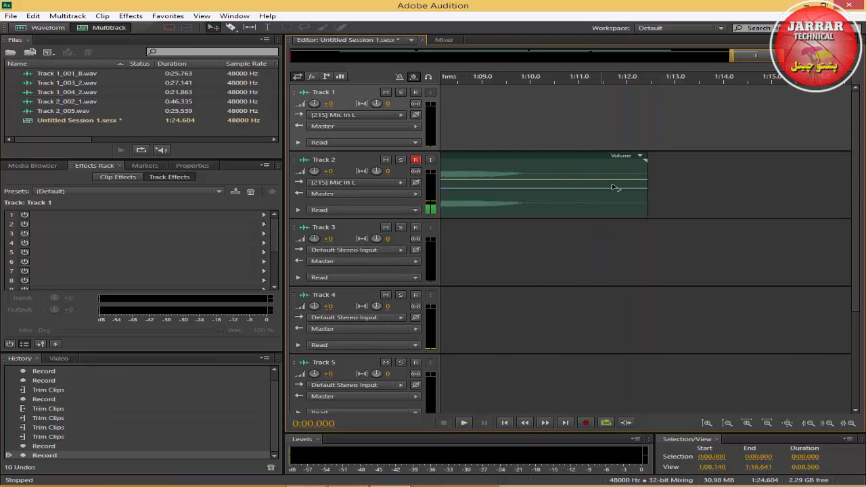
pyautogui.moveTo(757, 58); pyautogui.dragTo(680, 57)
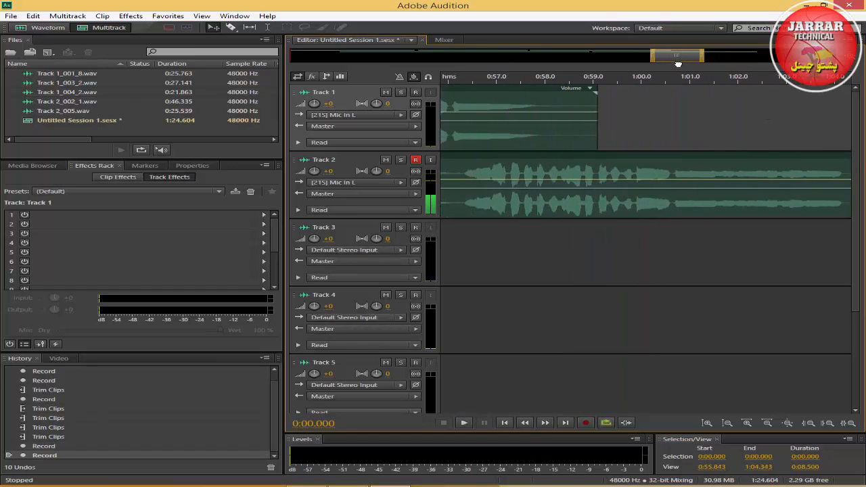
pyautogui.click(641, 80)
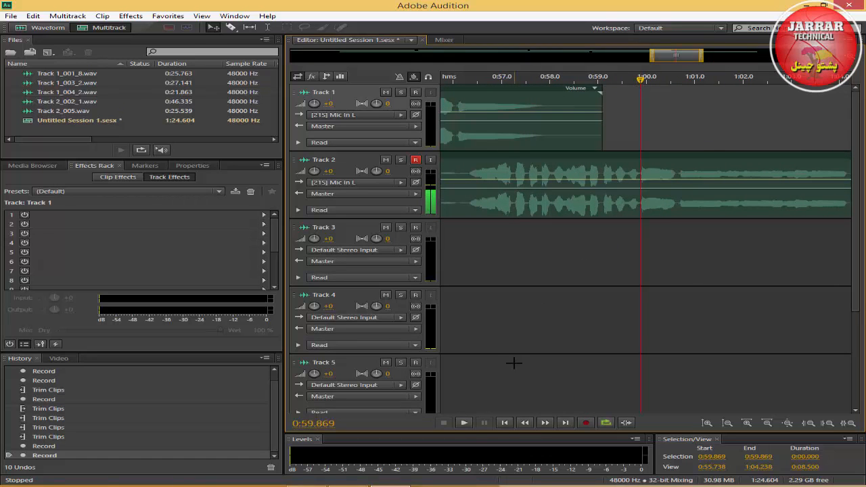
pyautogui.click(585, 422)
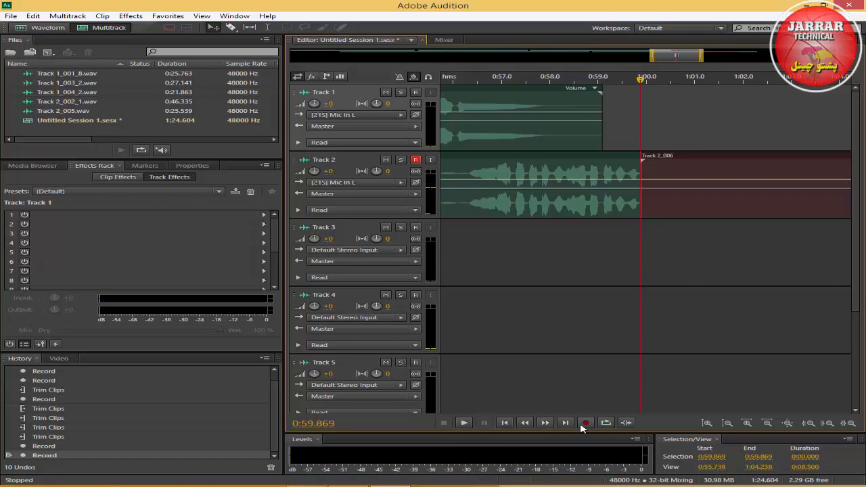
pyautogui.click(444, 422)
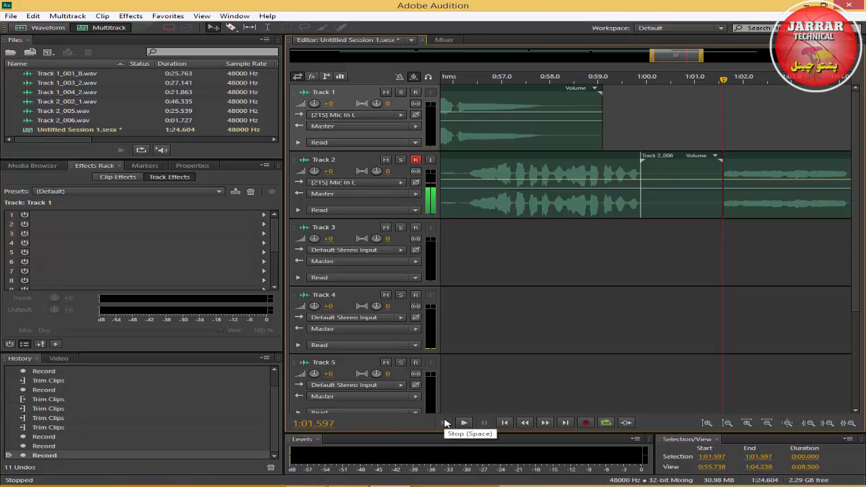
pyautogui.hotkey('ctrl', 'z')
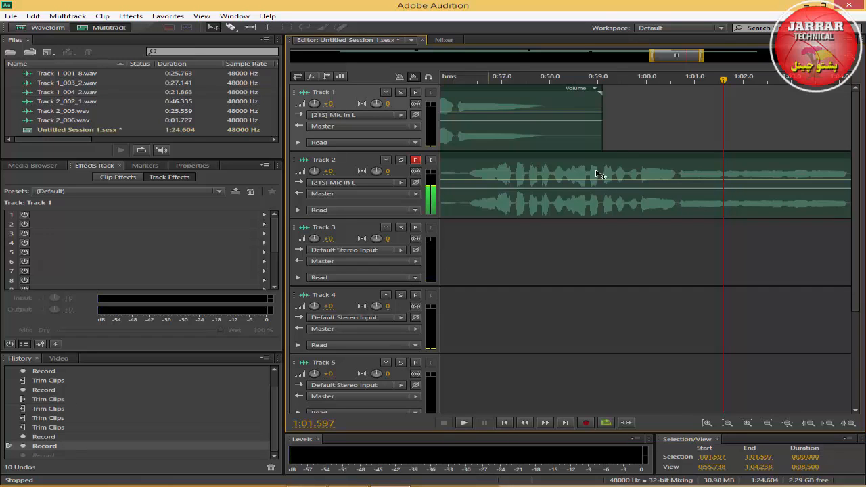
# Arm Track 1 instead of Track 2 and record a Track 1 take from about 0:59.4 to 1:23.8.
pyautogui.click(614, 84)
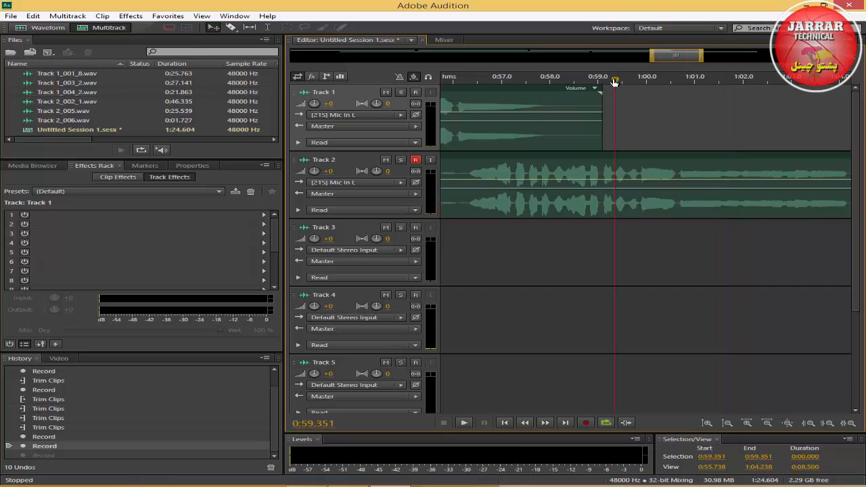
pyautogui.click(416, 92)
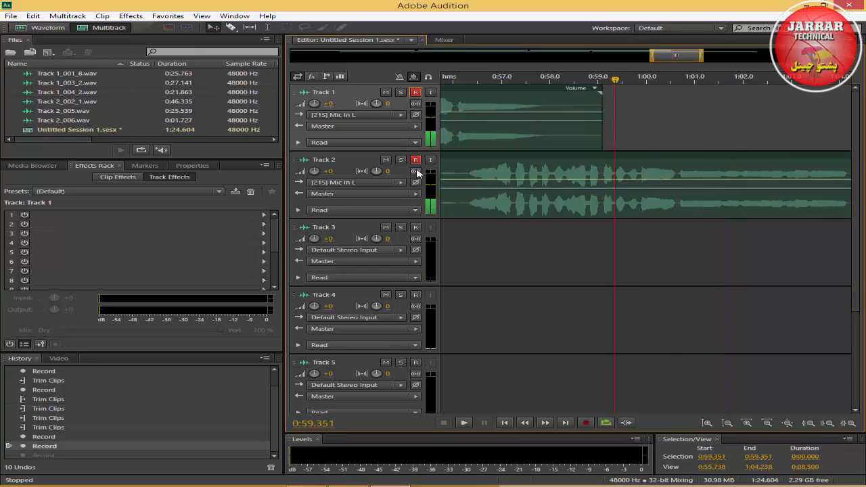
pyautogui.click(419, 169)
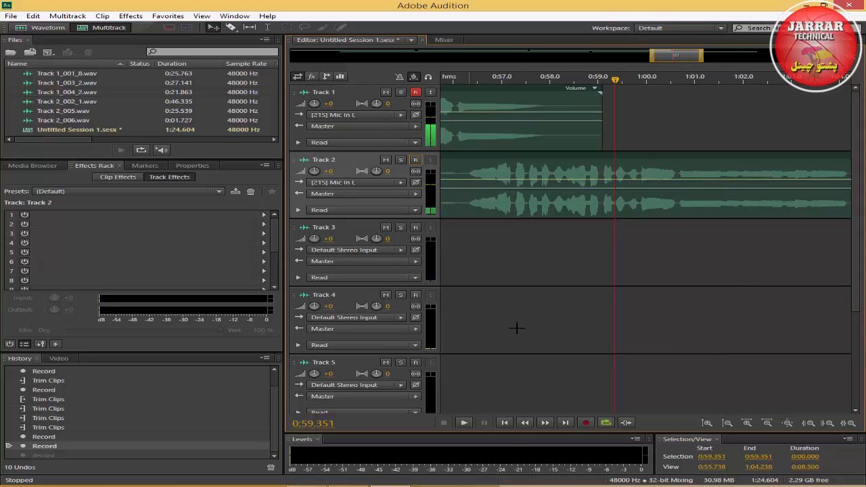
pyautogui.click(586, 423)
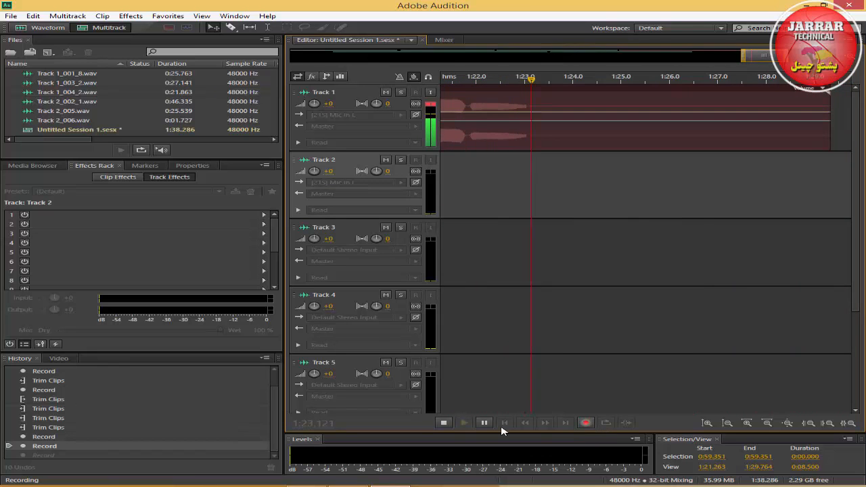
pyautogui.click(443, 422)
# Move the newest Track 1 clip about 1.4 seconds later and trim the end of the Track 2 clip back to about 1:09.9.
pyautogui.moveTo(777, 54); pyautogui.dragTo(689, 65)
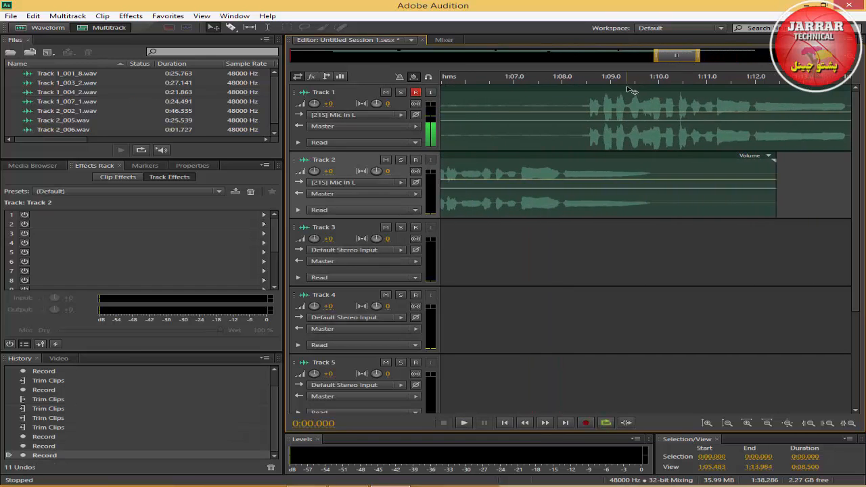
pyautogui.moveTo(629, 90); pyautogui.dragTo(683, 98)
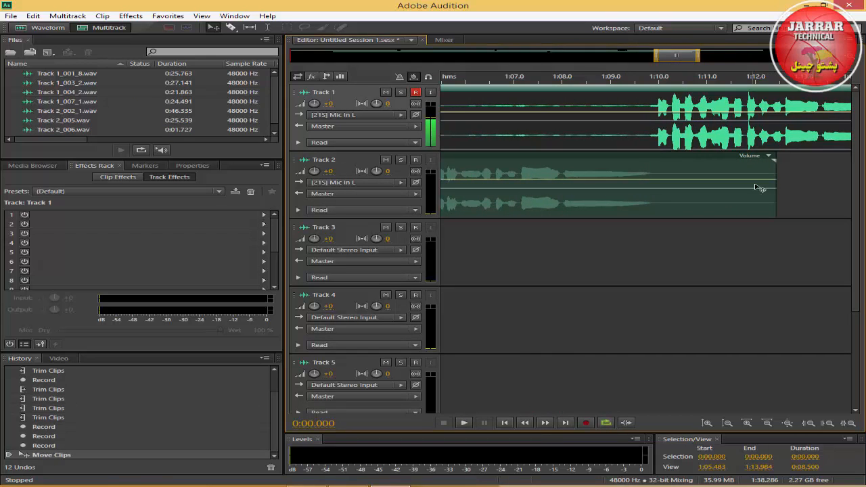
pyautogui.moveTo(775, 190); pyautogui.dragTo(652, 192)
pyautogui.click(647, 77)
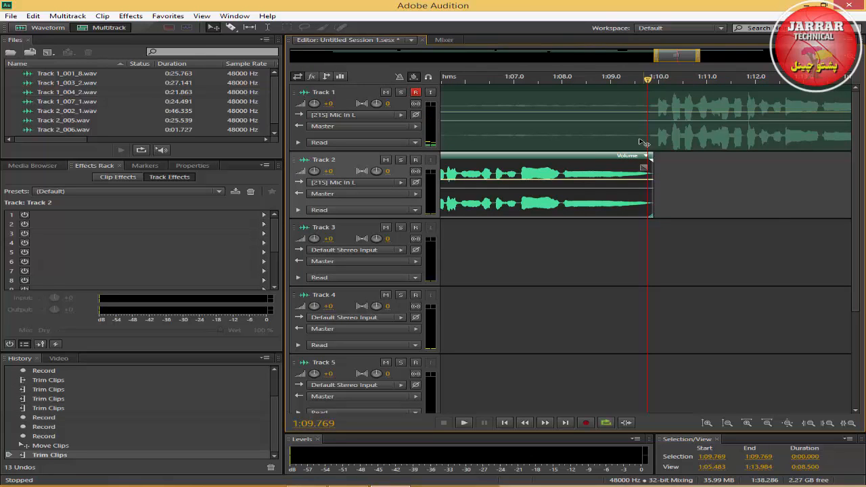
pyautogui.click(652, 81)
pyautogui.click(516, 80)
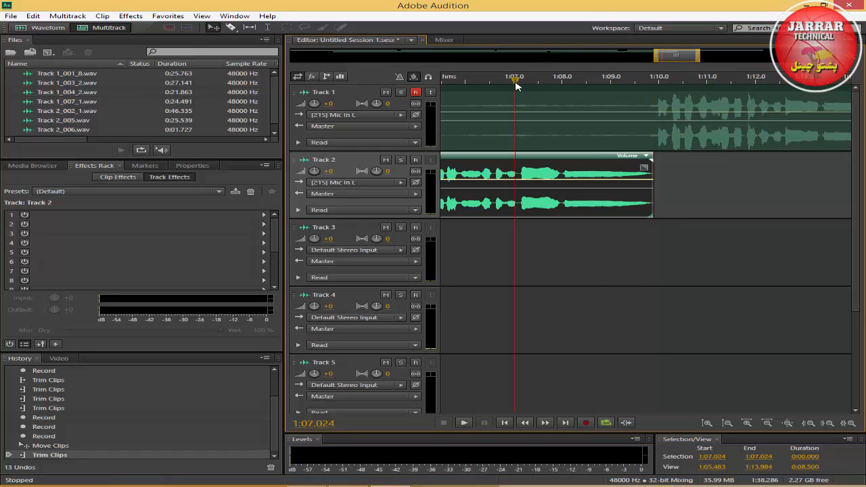
pyautogui.click(463, 423)
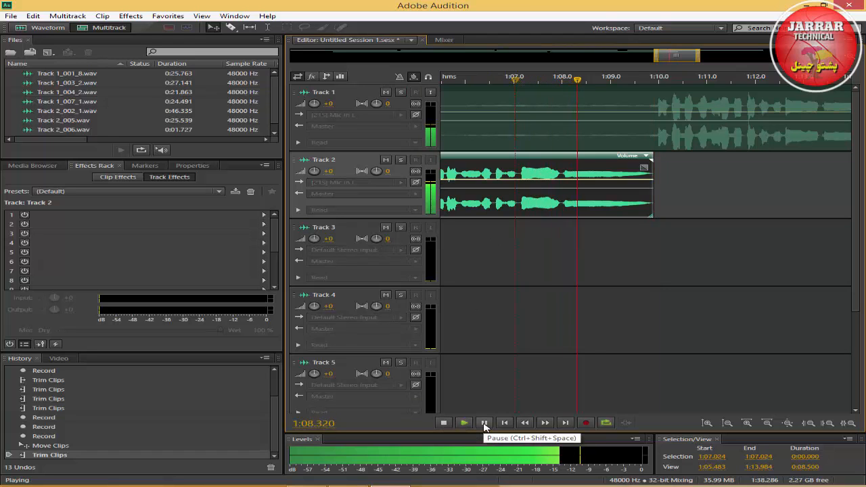
pyautogui.click(587, 423)
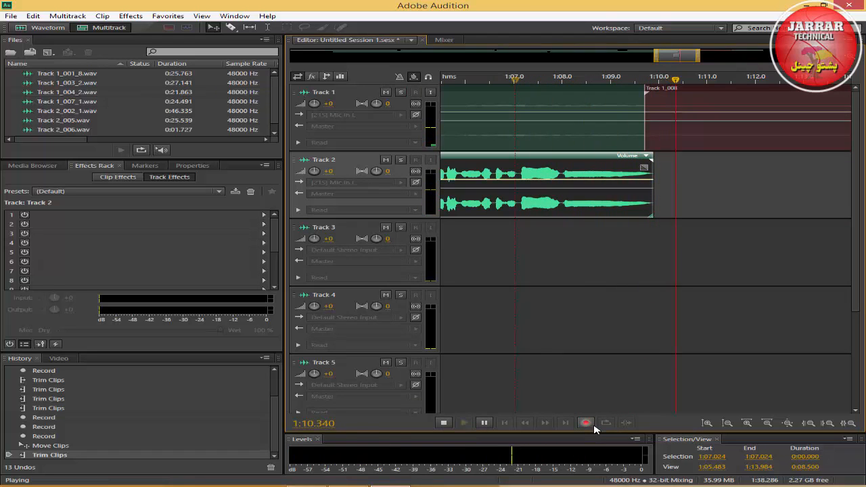
pyautogui.click(443, 423)
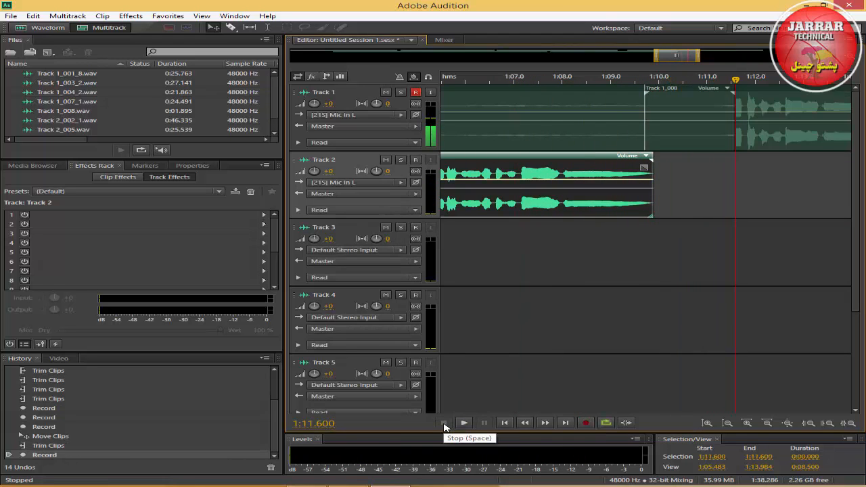
pyautogui.hotkey('ctrl', 'z')
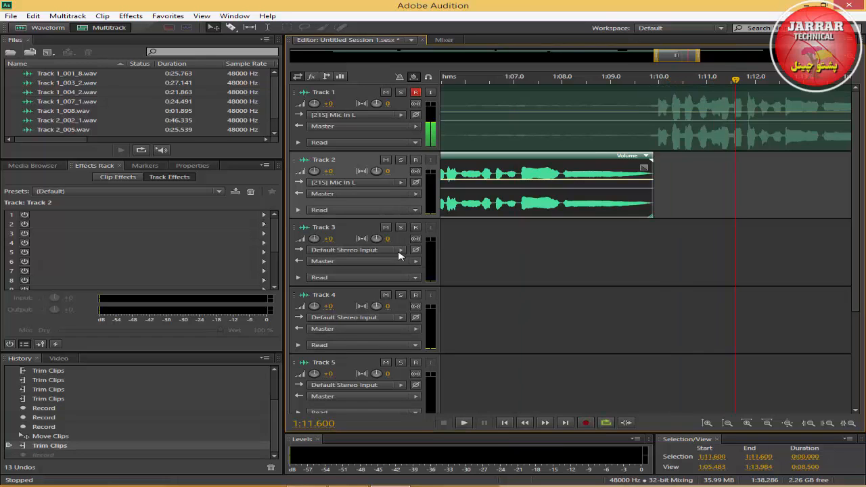
# Nudge the Track 1 clip slightly later, and with only Track 2 armed record a take from about 1:09.9 to 1:41.3.
pyautogui.click(415, 159)
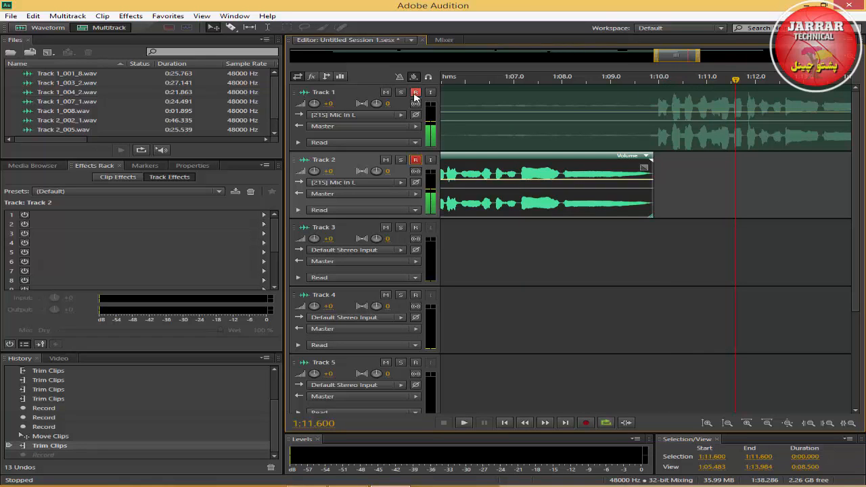
pyautogui.click(415, 92)
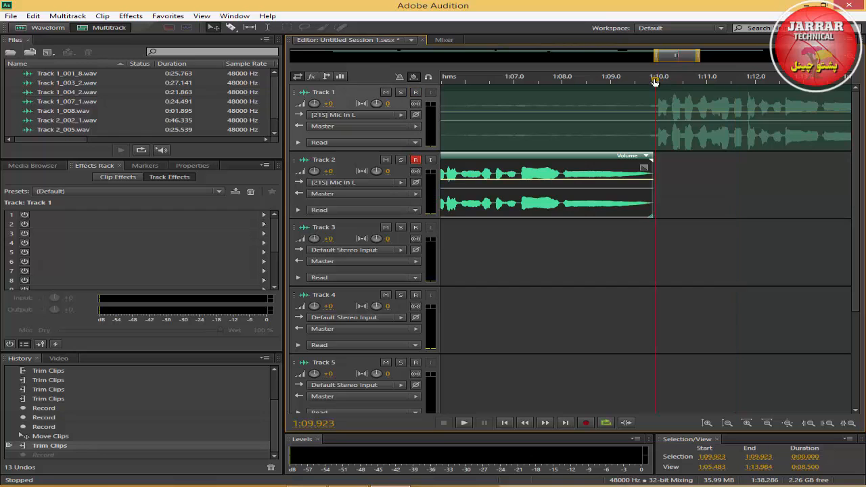
pyautogui.moveTo(660, 93)
pyautogui.mouseDown()
pyautogui.moveTo(684, 92)
pyautogui.moveTo(643, 85)
pyautogui.mouseUp()
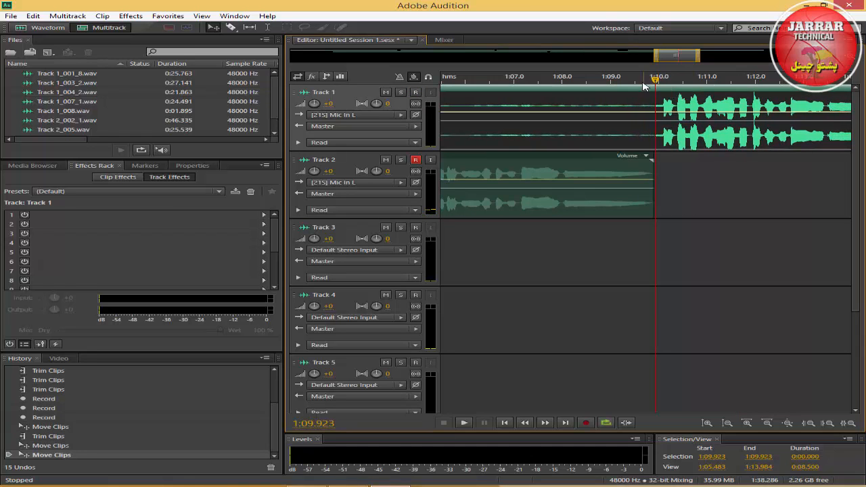
pyautogui.click(585, 422)
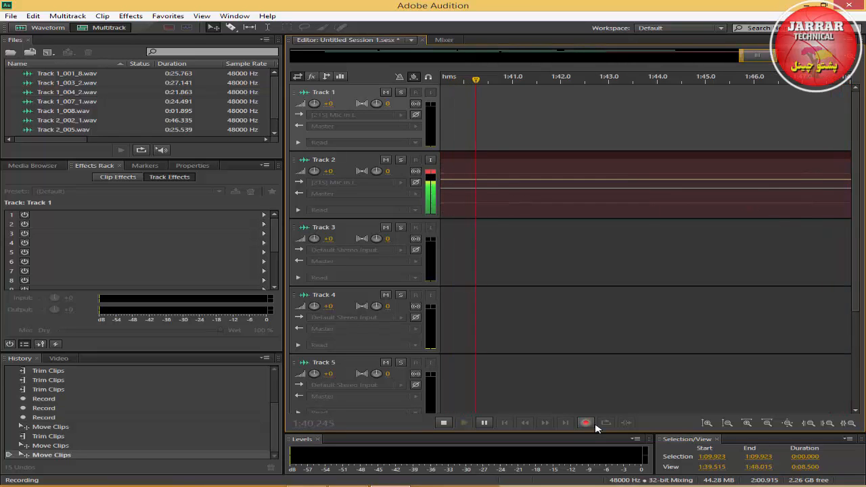
pyautogui.press('space')
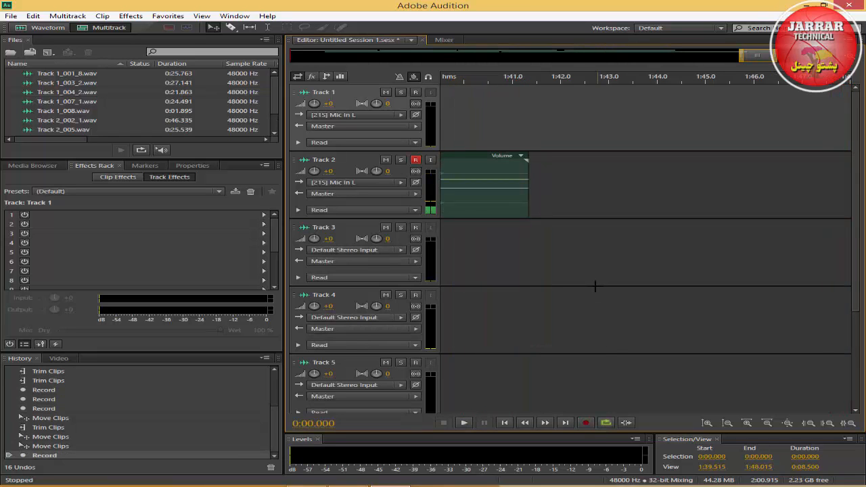
# Trim the end of the Track 2 clip back to about 1:34.2 and record another Track 2 take from about 1:34.4 to 1:49.6.
pyautogui.moveTo(746, 55); pyautogui.dragTo(715, 56)
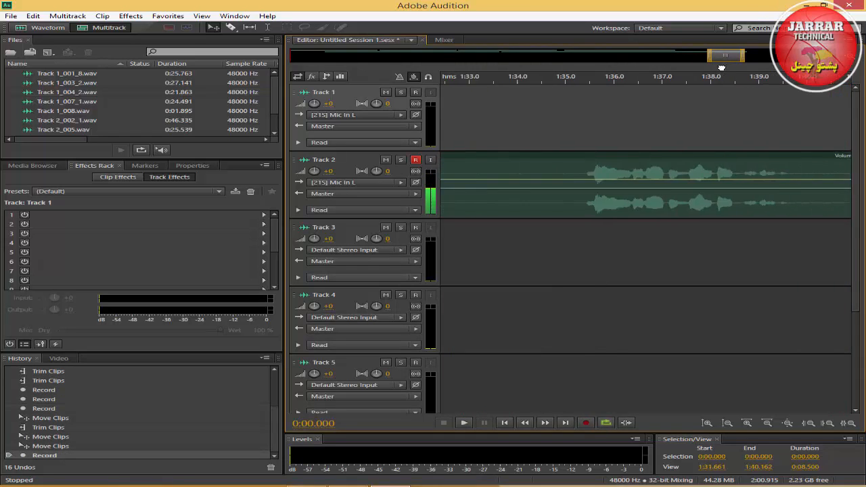
pyautogui.moveTo(842, 201); pyautogui.dragTo(499, 203)
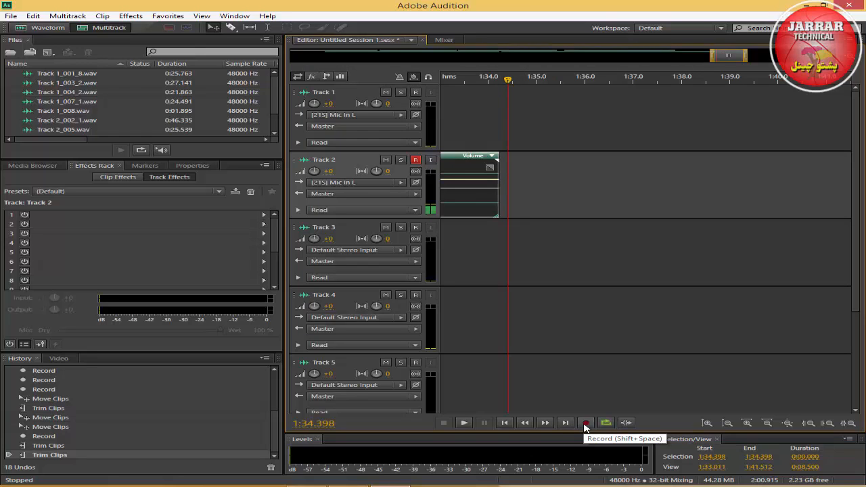
pyautogui.click(586, 423)
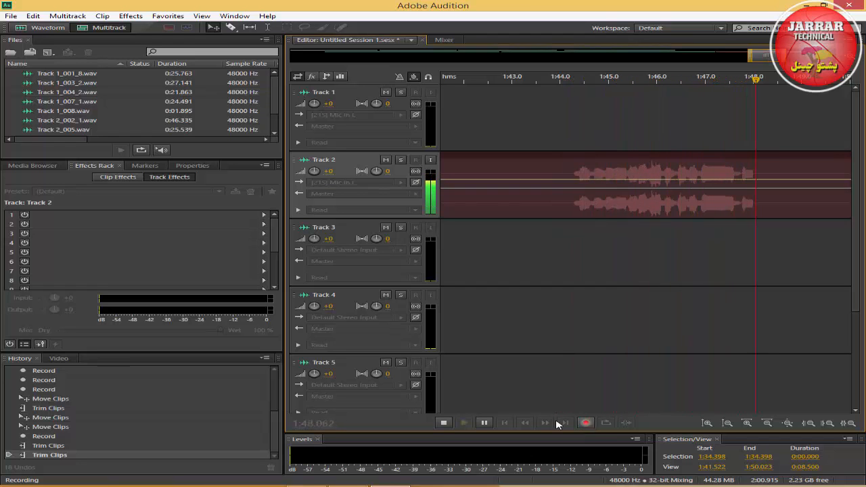
pyautogui.click(443, 423)
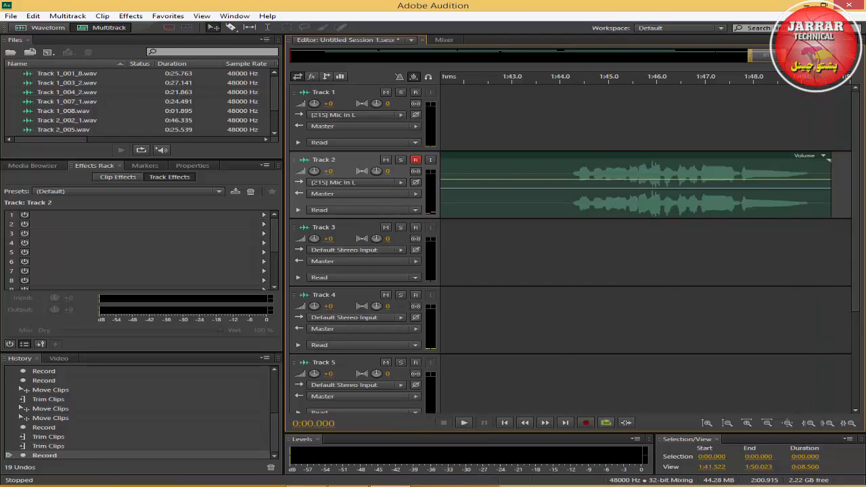
# Arm Track 1 instead of Track 2 and record a Track 1 take from about 1:25.7 to 2:07.8.
pyautogui.moveTo(764, 55); pyautogui.dragTo(671, 62)
pyautogui.click(464, 77)
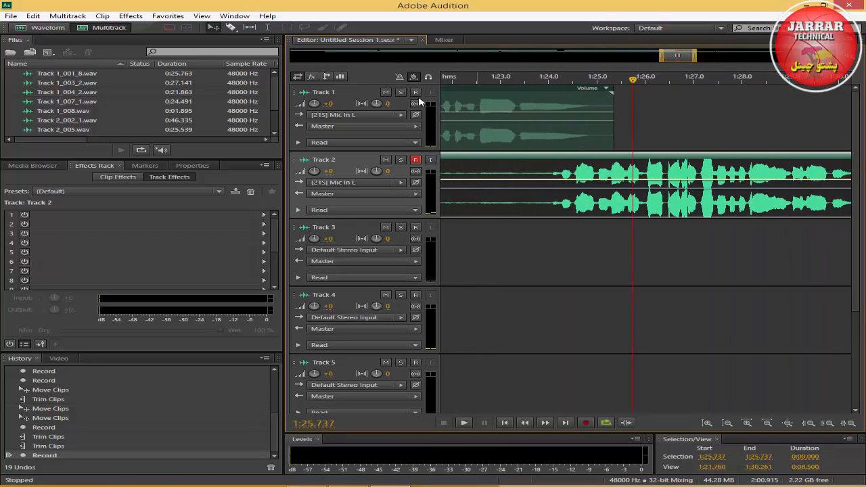
pyautogui.click(415, 92)
pyautogui.click(416, 160)
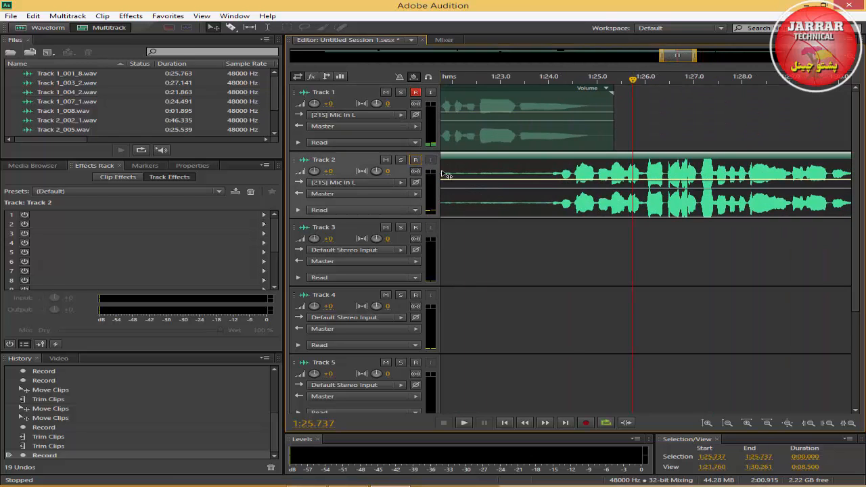
pyautogui.click(585, 423)
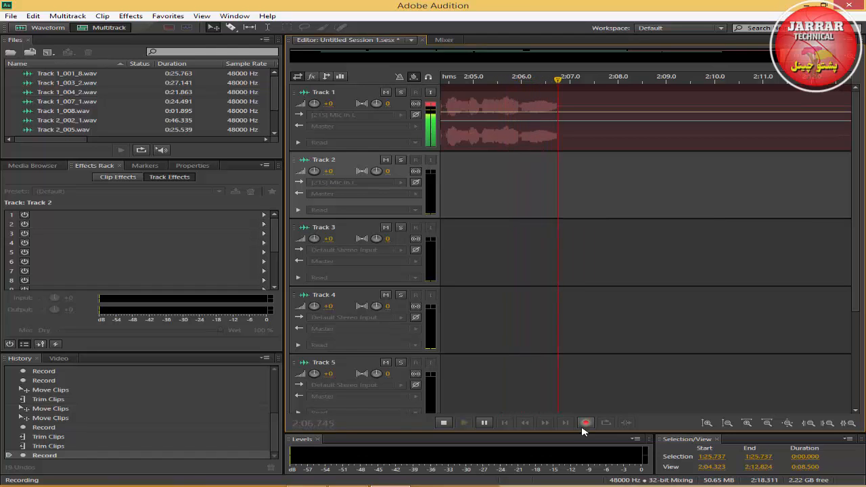
pyautogui.click(585, 424)
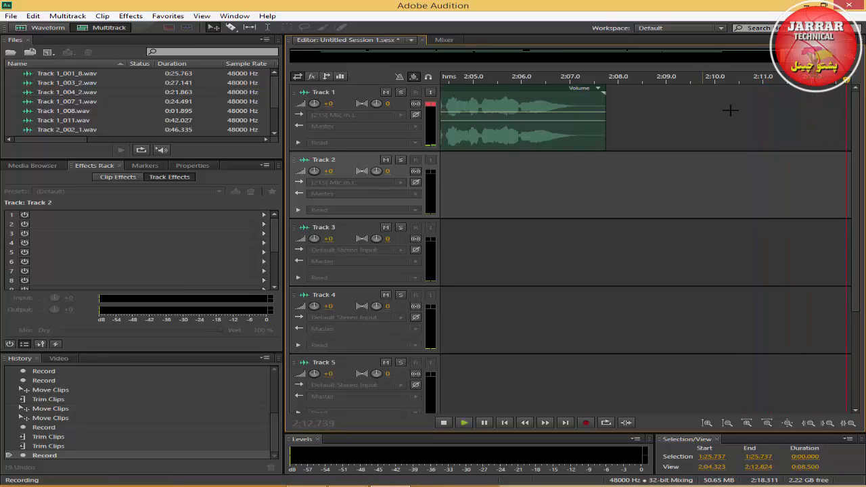
pyautogui.click(444, 422)
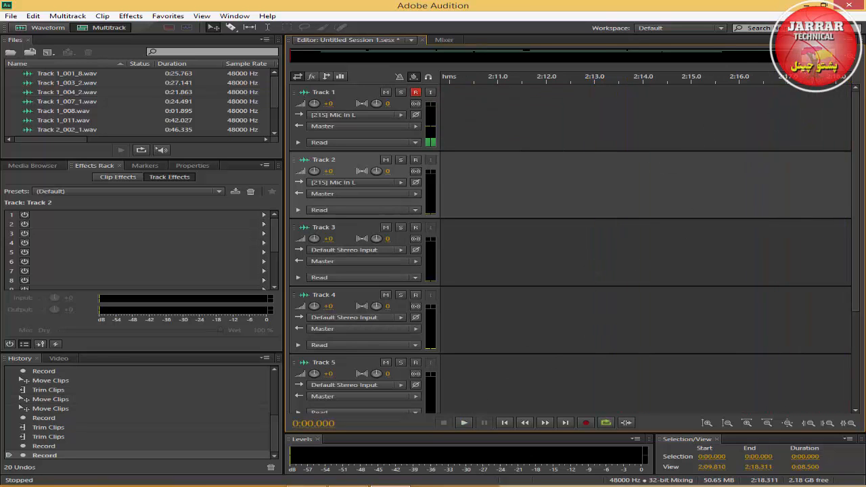
# Save the session, and save it again under the name bbbbbbbbbbbbbbbbbbbbbbb on the Desktop in Audition Session format.
pyautogui.moveTo(806, 61); pyautogui.dragTo(263, 67)
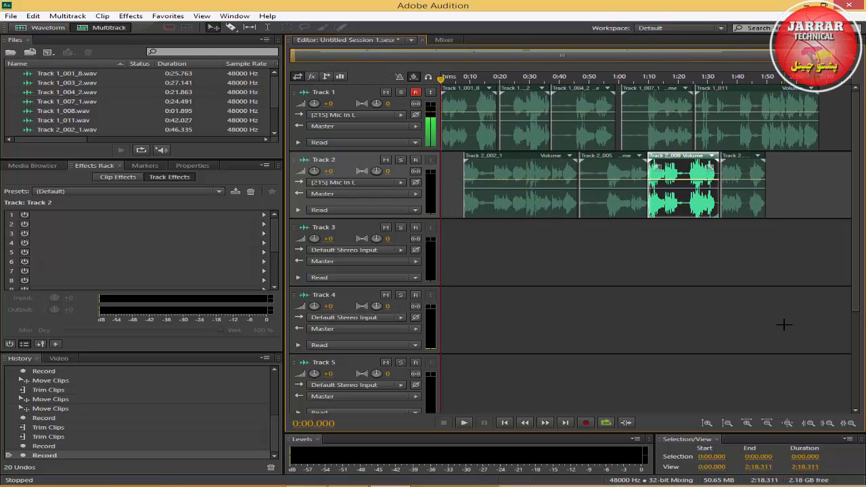
pyautogui.hotkey('ctrl', 's')
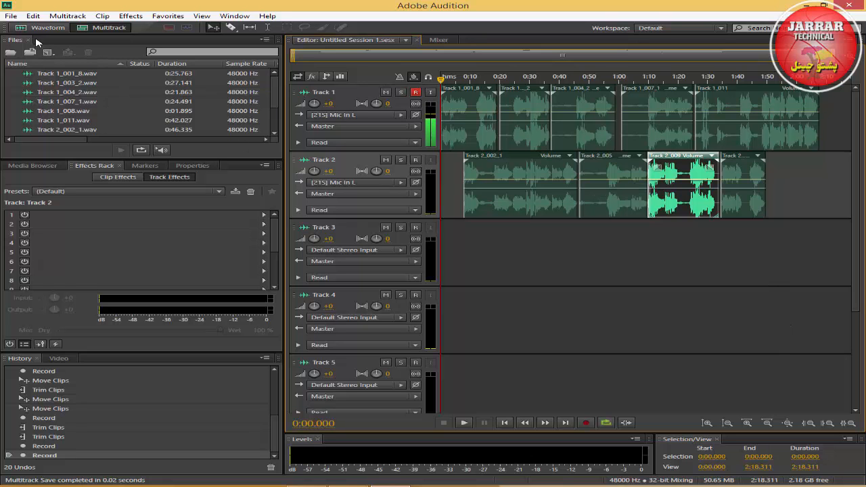
pyautogui.click(11, 15)
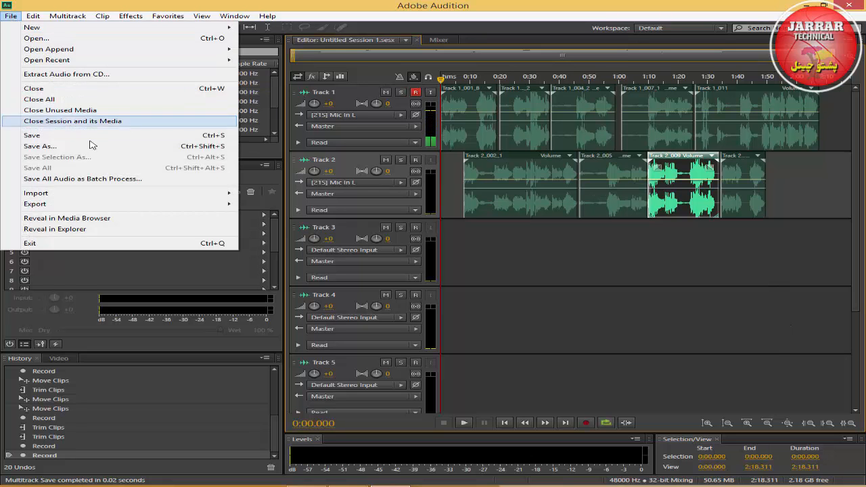
pyautogui.click(99, 149)
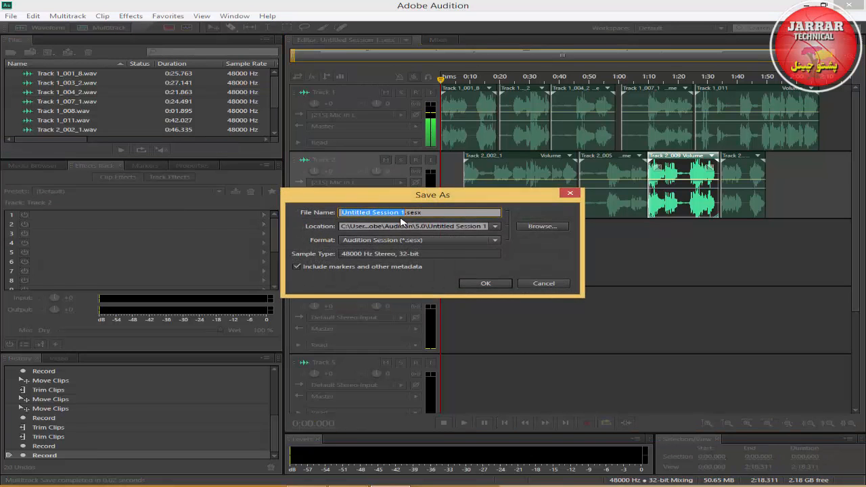
pyautogui.write('bbbbbbbbbbbbbbbbbbbbbbb')
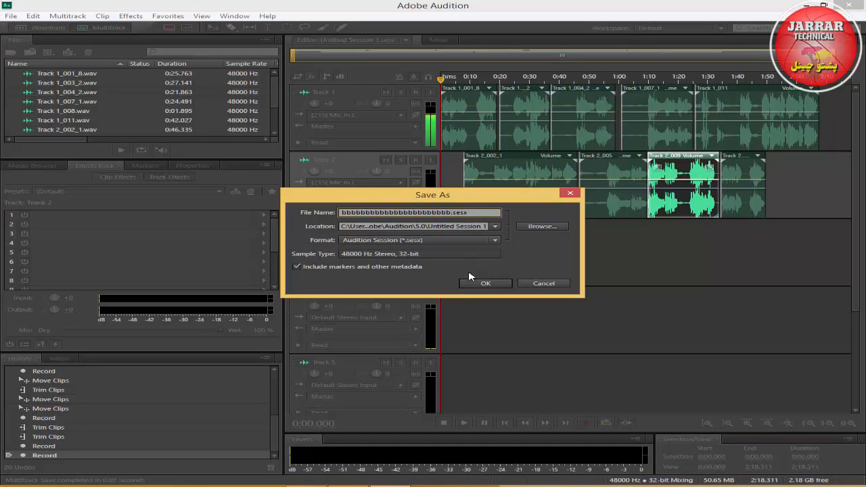
pyautogui.click(542, 226)
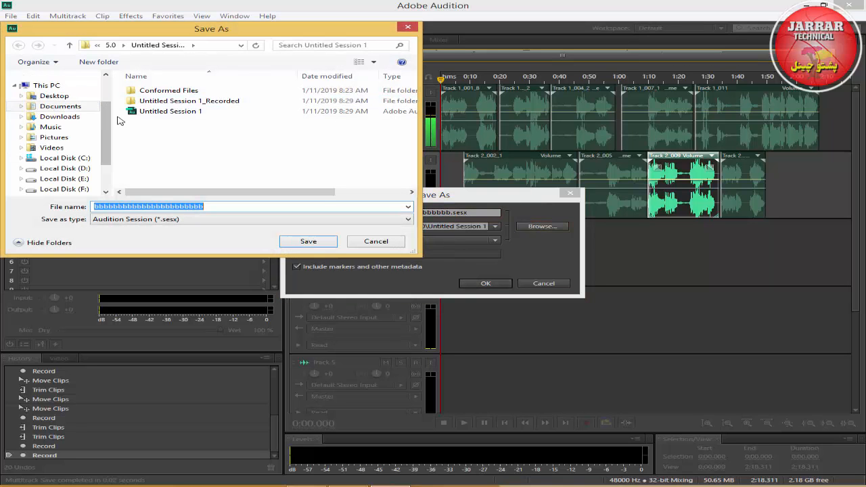
pyautogui.scroll(2, 74, 115)
pyautogui.click(54, 90)
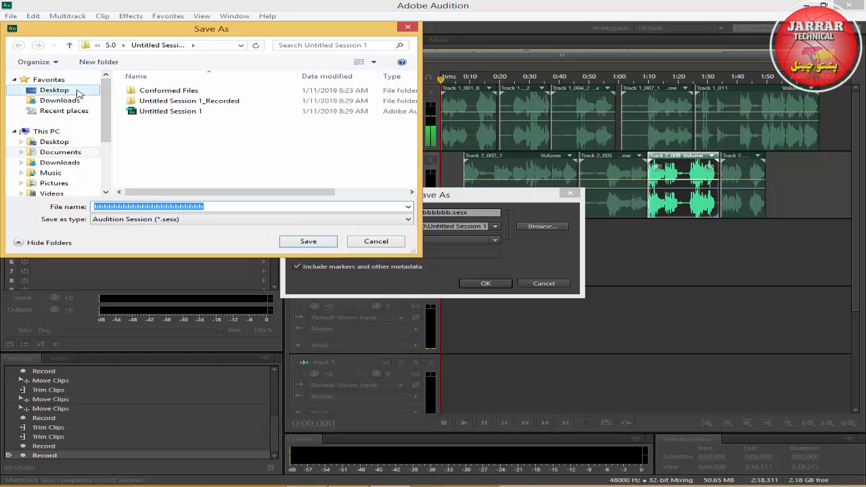
pyautogui.click(308, 243)
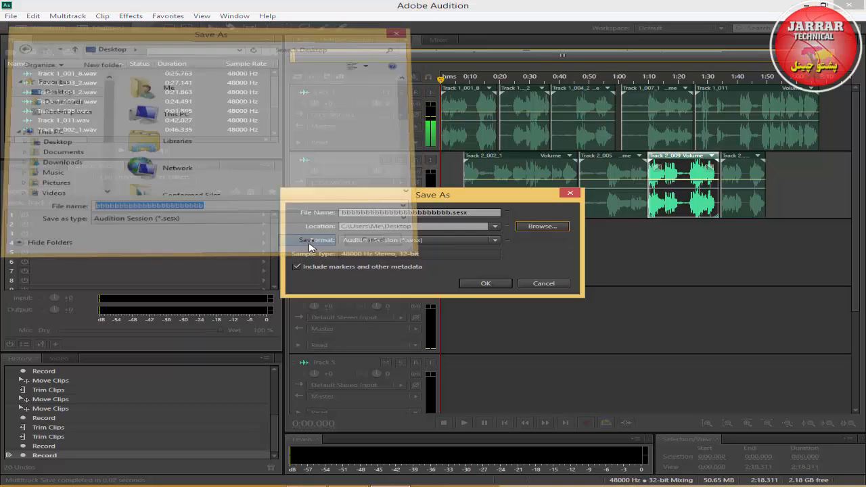
pyautogui.click(472, 285)
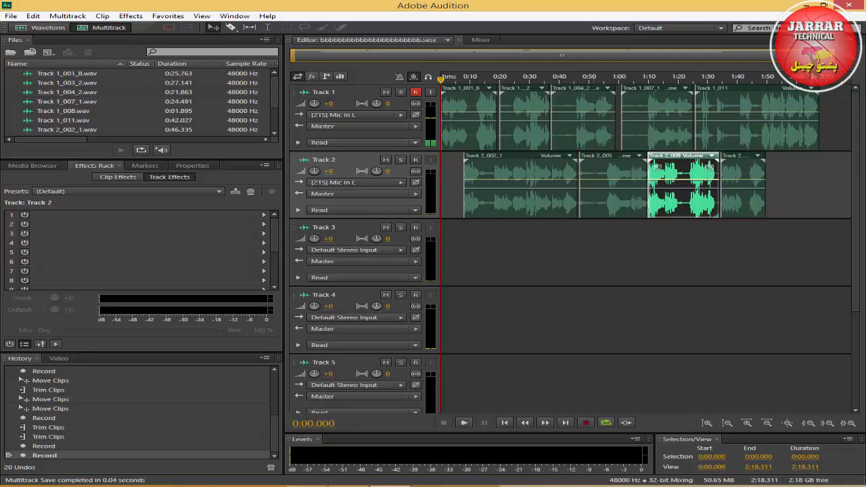
# Close Audition, move the saved session file to an empty area of the desktop and reopen the session from it.
pyautogui.click(848, 4)
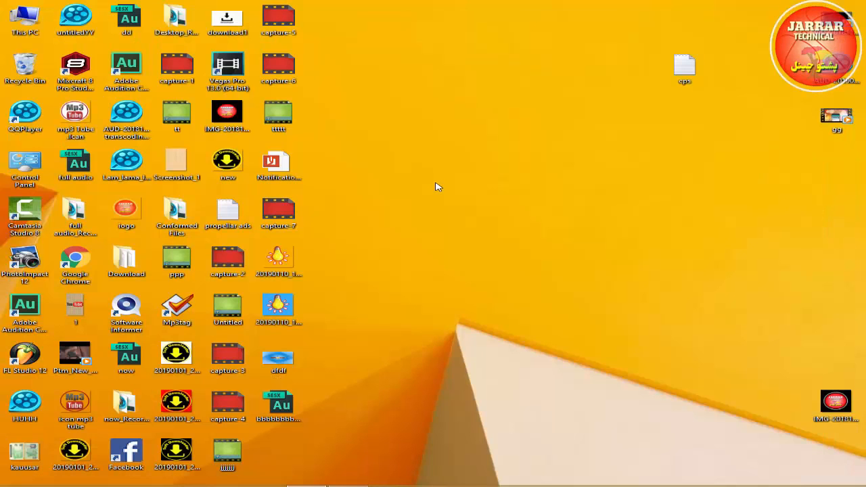
pyautogui.moveTo(280, 404); pyautogui.dragTo(432, 125)
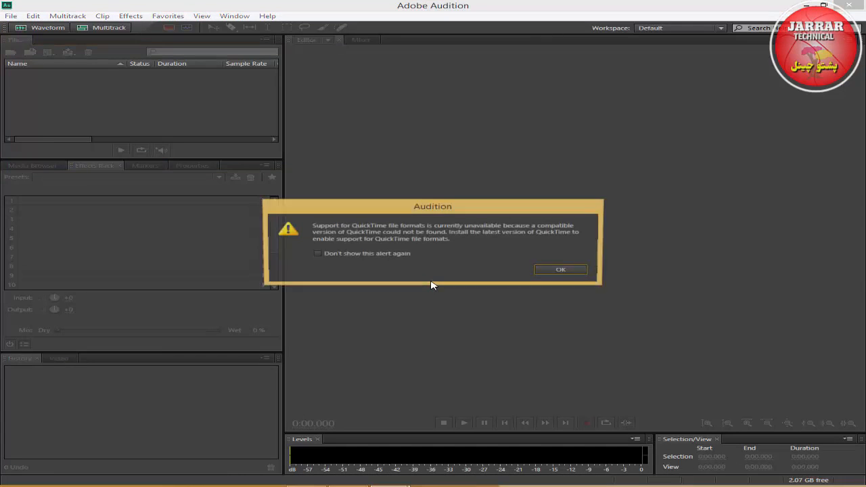
pyautogui.click(559, 269)
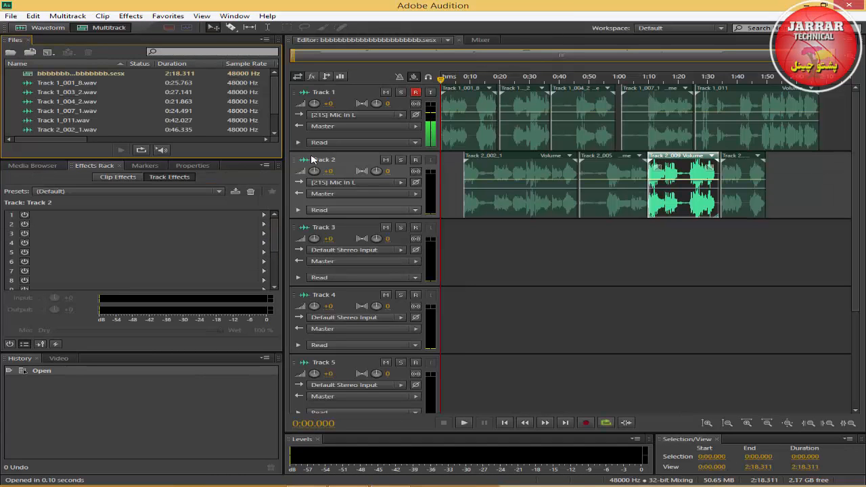
# Switch the audio hardware device class from ASIO to MME and save the session.
pyautogui.click(400, 115)
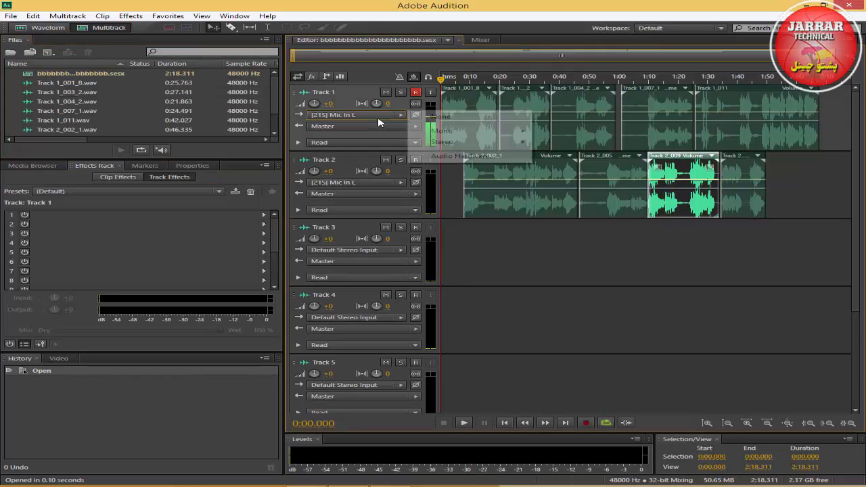
pyautogui.click(441, 156)
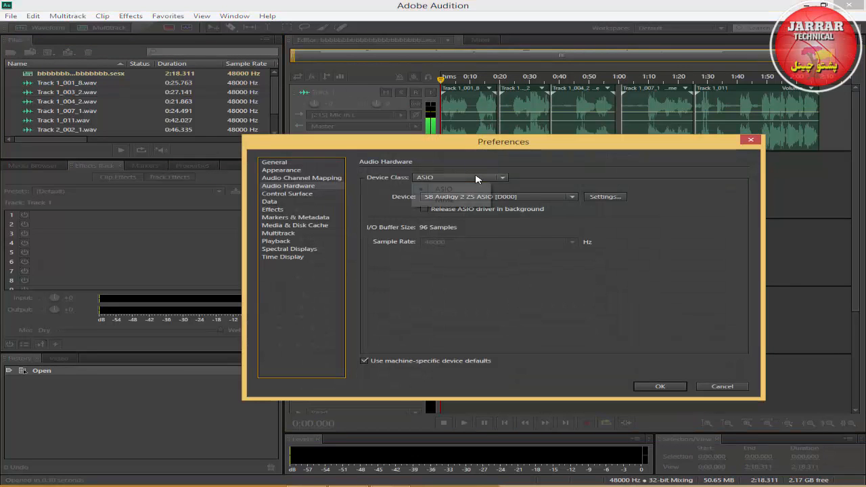
pyautogui.click(467, 177)
pyautogui.click(477, 201)
pyautogui.click(578, 292)
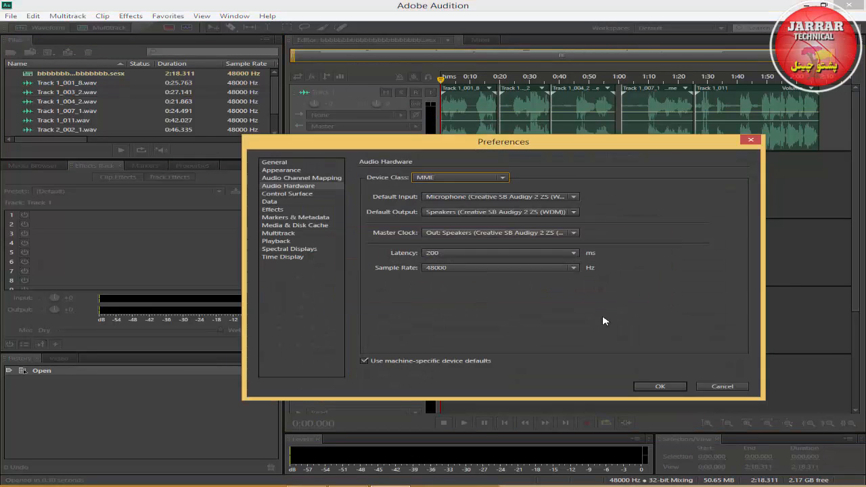
pyautogui.click(642, 387)
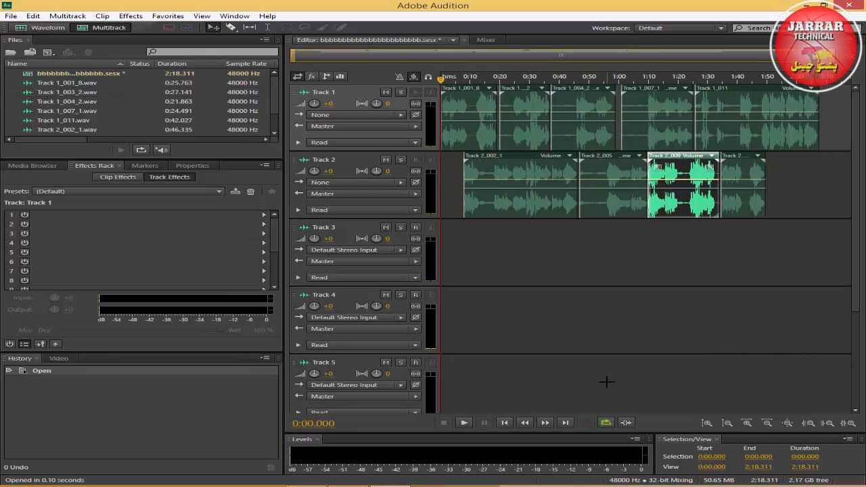
pyautogui.hotkey('ctrl', 's')
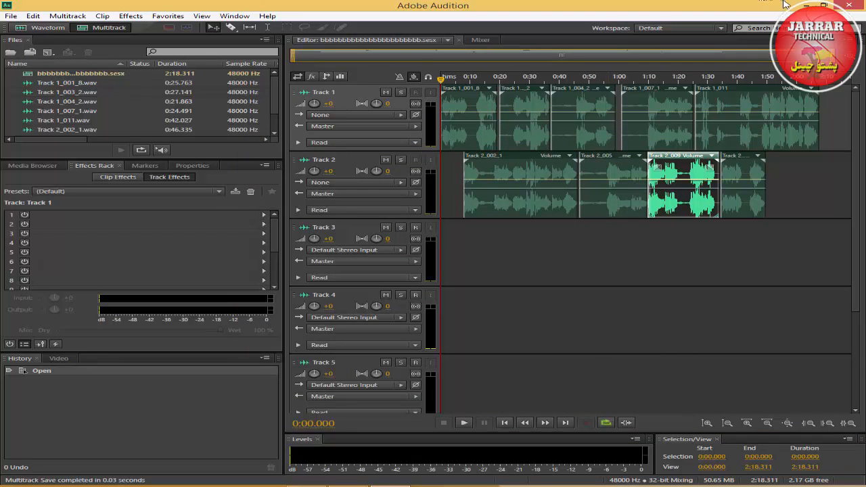
# Close Audition and reload the session from its desktop file with the MME device class in use.
pyautogui.click(849, 7)
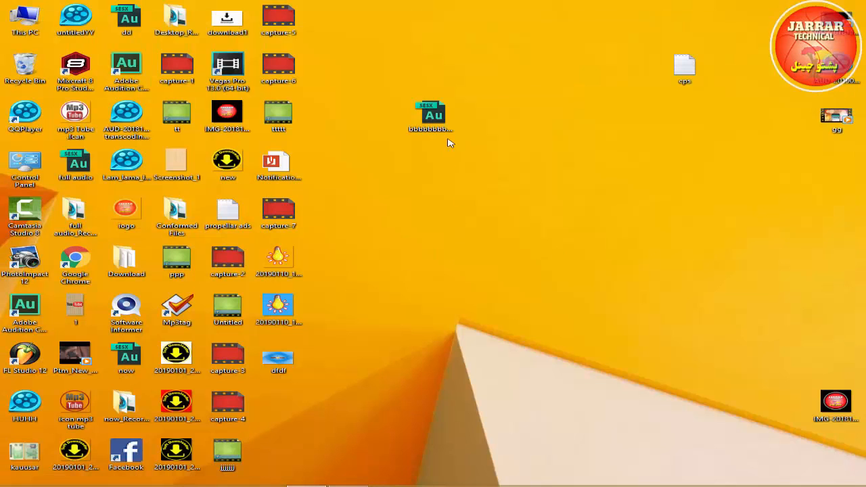
pyautogui.click(436, 126)
pyautogui.doubleClick(438, 127)
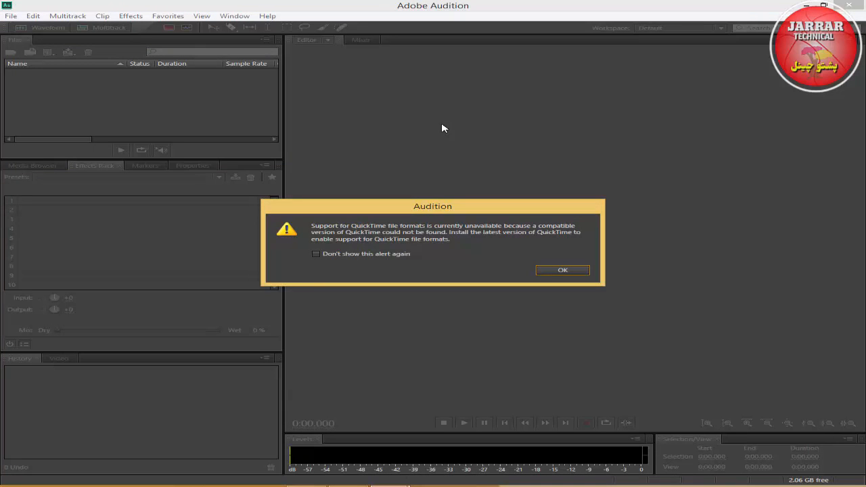
pyautogui.click(551, 270)
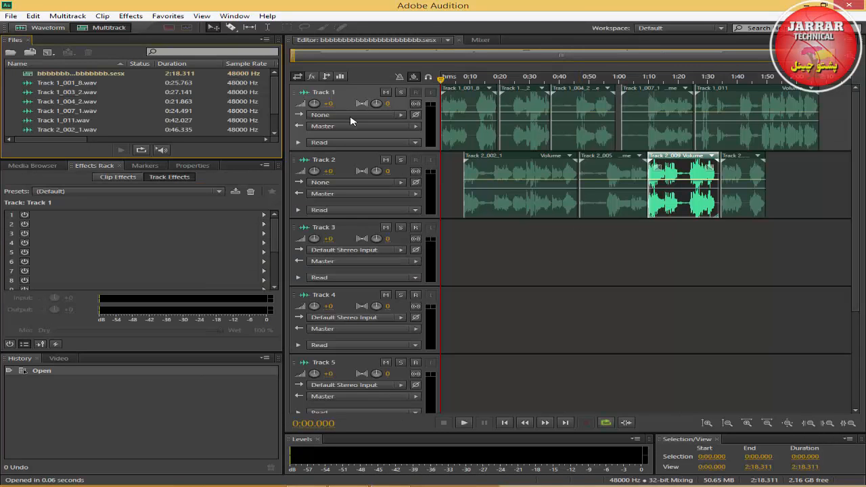
pyautogui.click(351, 117)
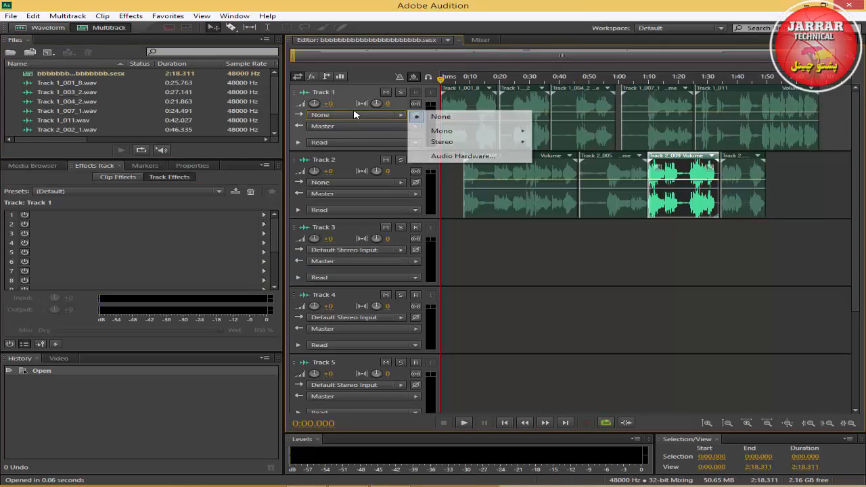
pyautogui.click(548, 298)
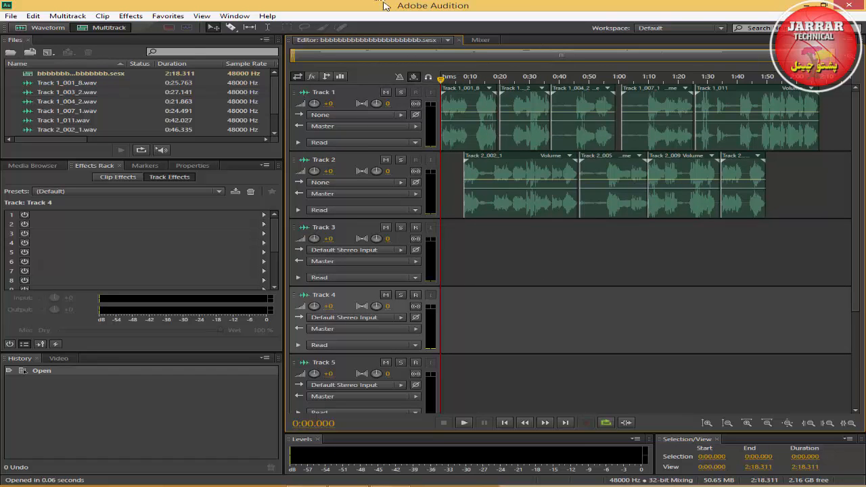
pyautogui.click(359, 102)
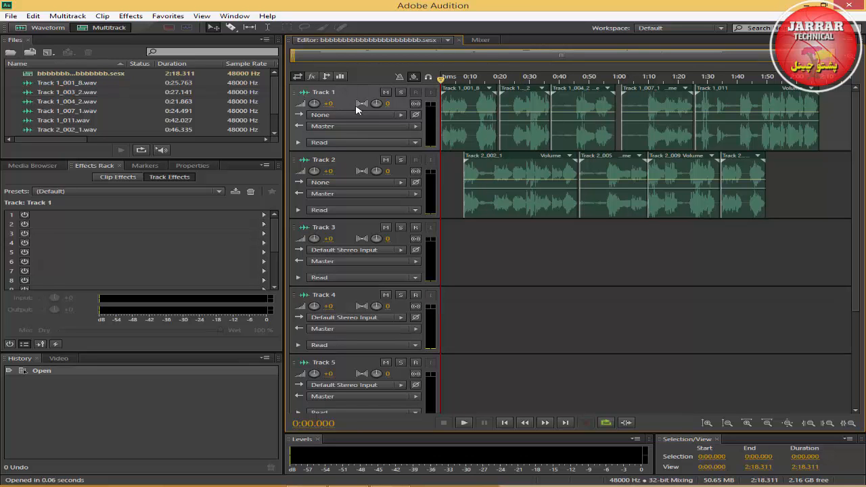
pyautogui.click(263, 215)
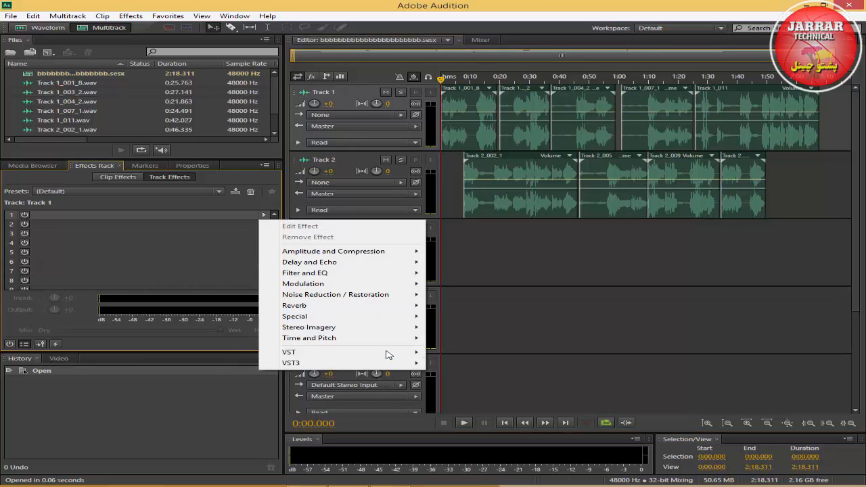
pyautogui.moveTo(388, 354)
pyautogui.click(524, 255)
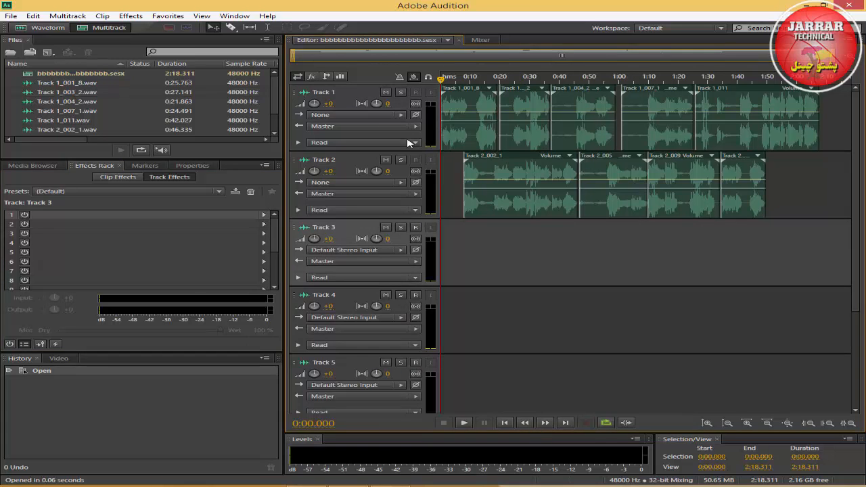
# Add the Antares Audio Auto-Tune_Evo_VST effect to the first effects rack slot of Track 1.
pyautogui.click(356, 101)
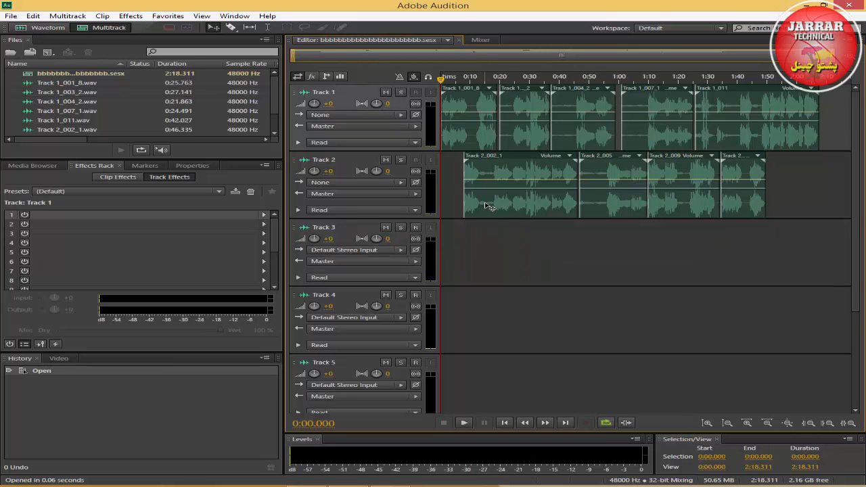
pyautogui.press('F10')
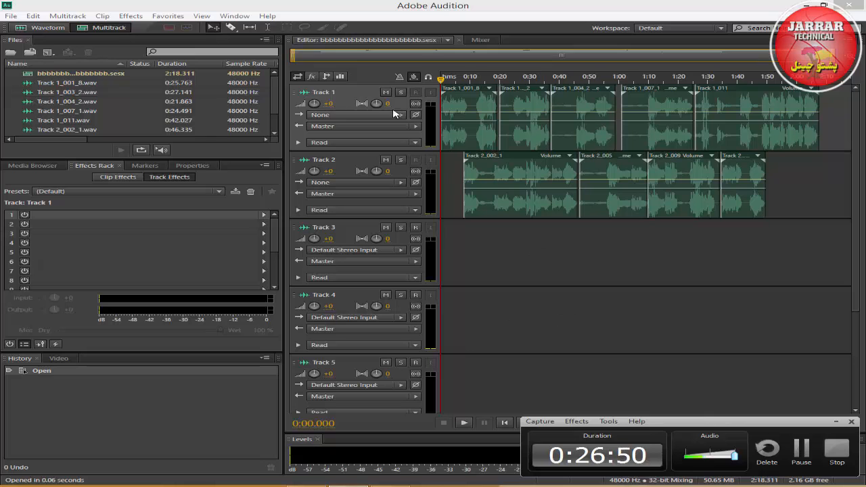
pyautogui.click(264, 214)
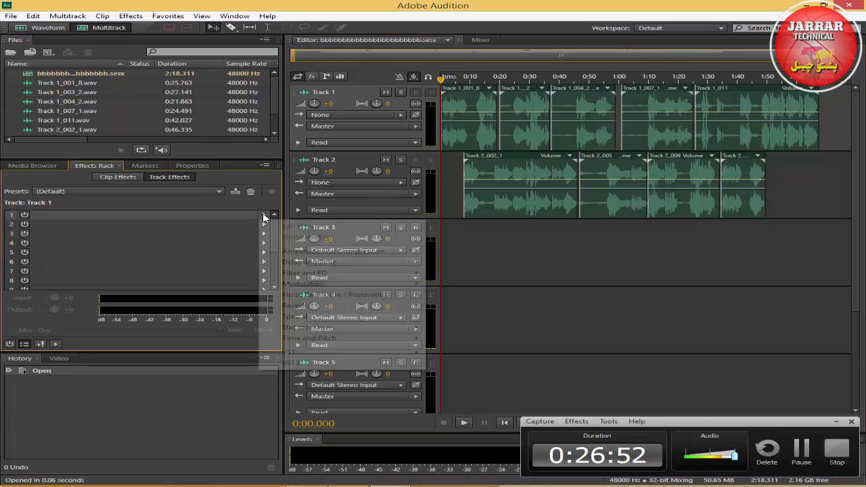
pyautogui.moveTo(416, 353)
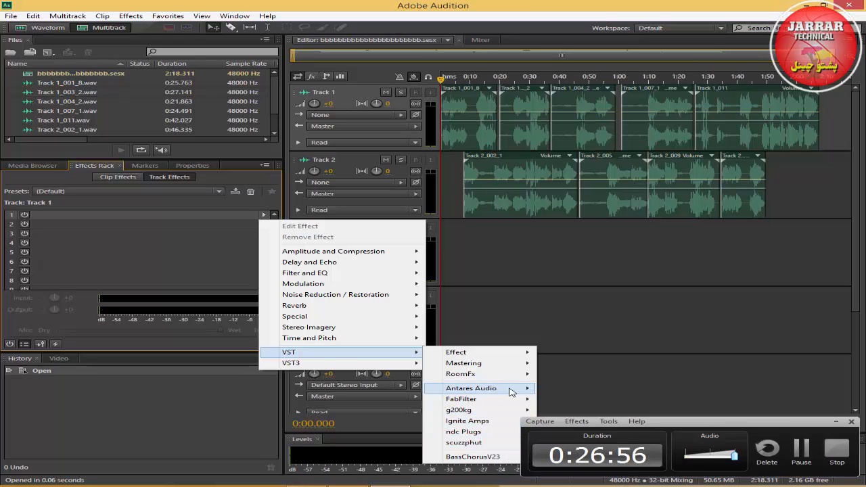
pyautogui.moveTo(512, 390)
pyautogui.click(567, 391)
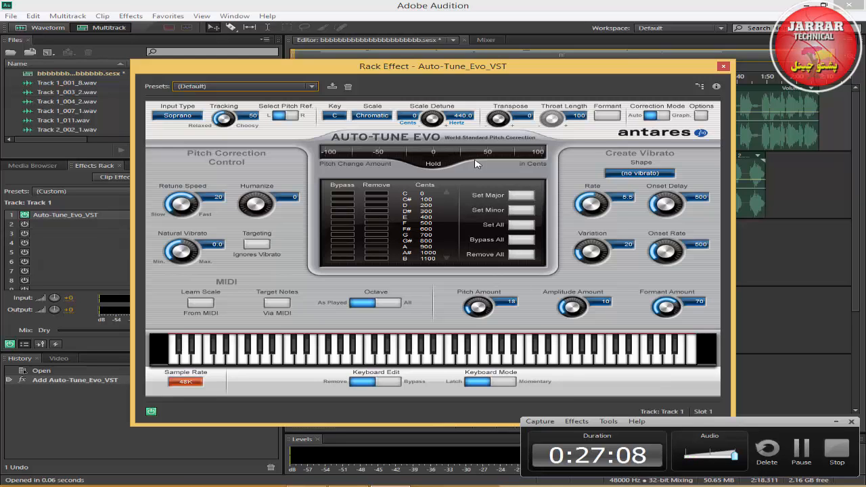
# Move the Auto-Tune window out of the way, mute Track 2, reselect Track 1, and return the window to view.
pyautogui.moveTo(397, 68); pyautogui.dragTo(631, 181)
pyautogui.click(386, 160)
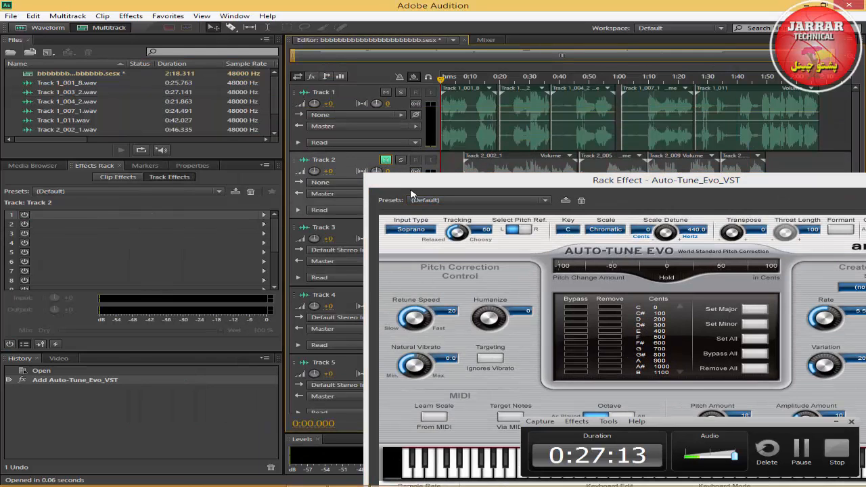
pyautogui.moveTo(414, 189); pyautogui.dragTo(403, 232)
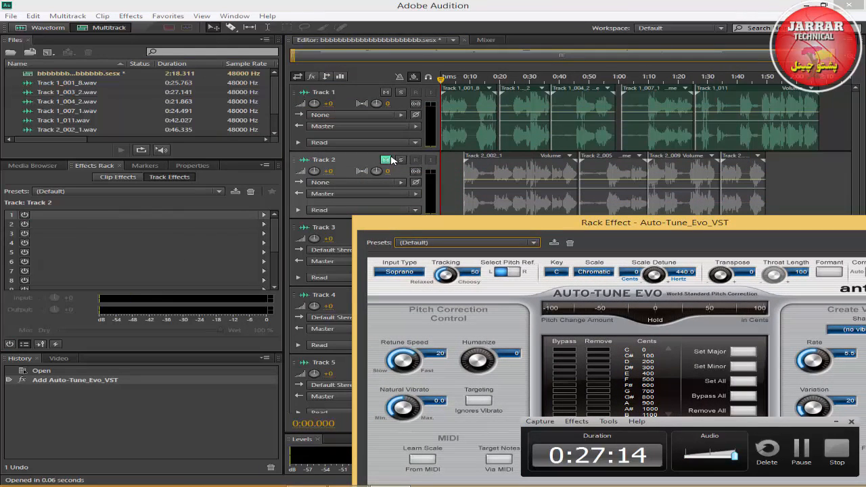
pyautogui.click(363, 95)
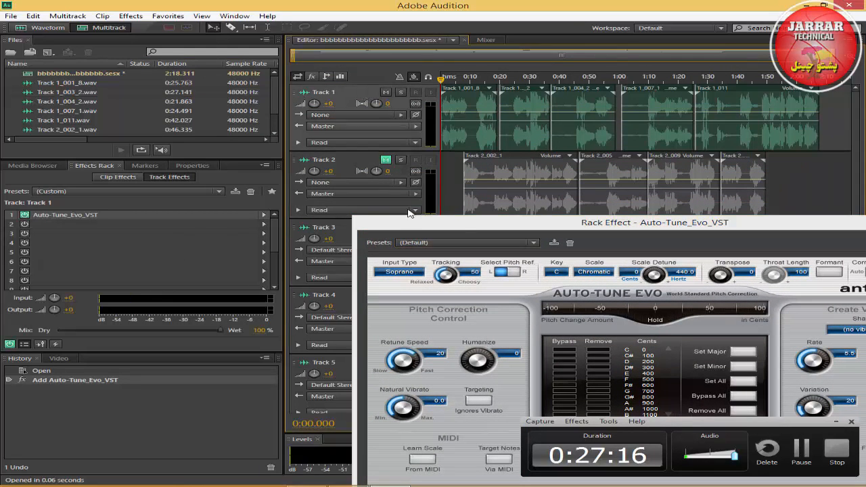
pyautogui.moveTo(467, 223); pyautogui.dragTo(253, 37)
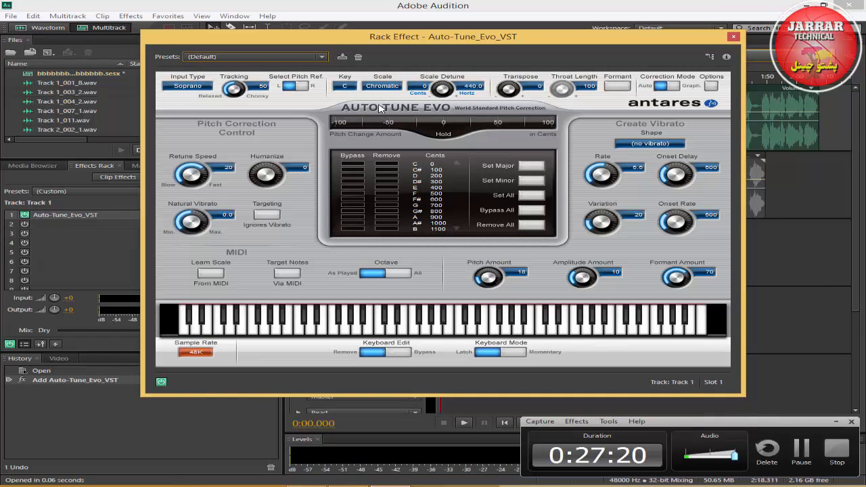
# Configure Track 1's Auto-Tune Evo with retune speed 0, a Minor scale and the Low Male input type, and close its window.
pyautogui.moveTo(198, 181); pyautogui.dragTo(212, 84)
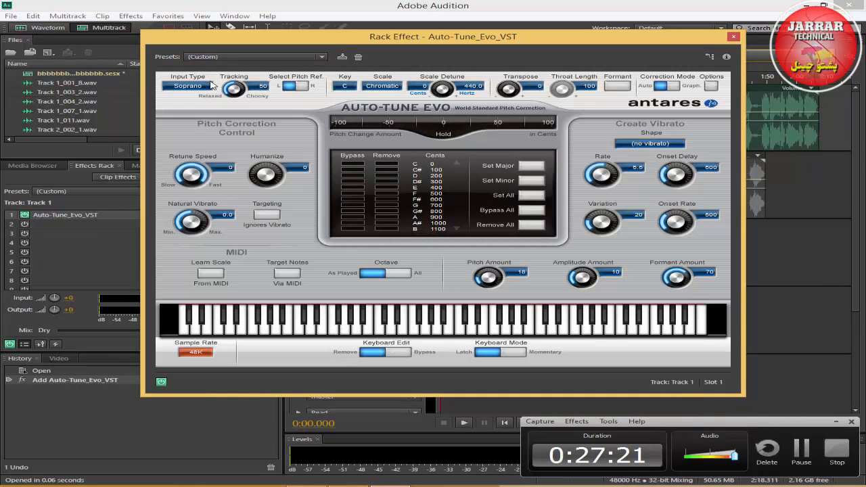
pyautogui.click(370, 90)
pyautogui.click(386, 103)
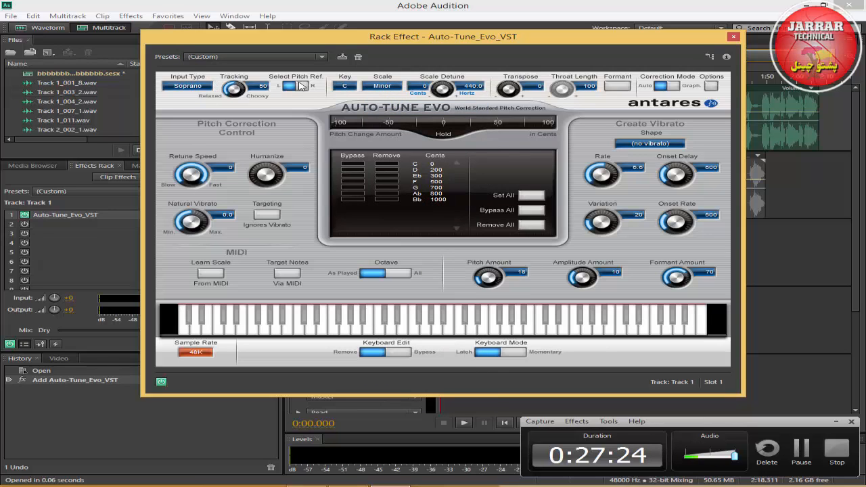
pyautogui.click(212, 85)
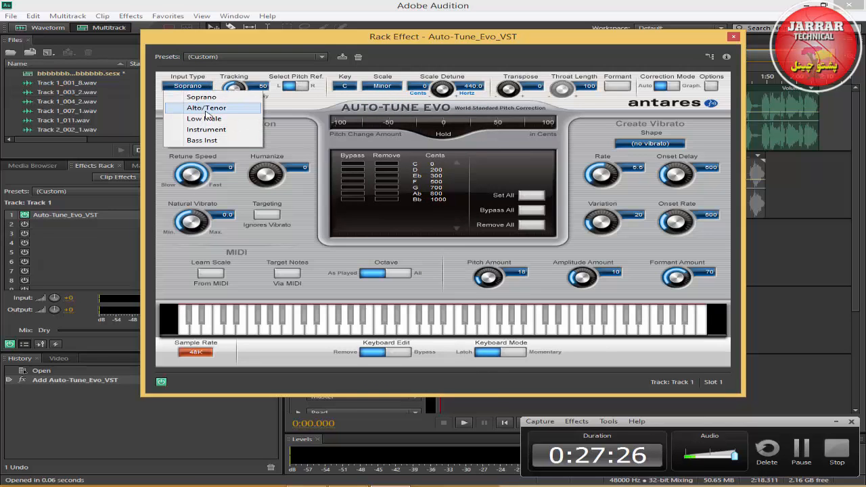
pyautogui.click(198, 98)
pyautogui.click(197, 88)
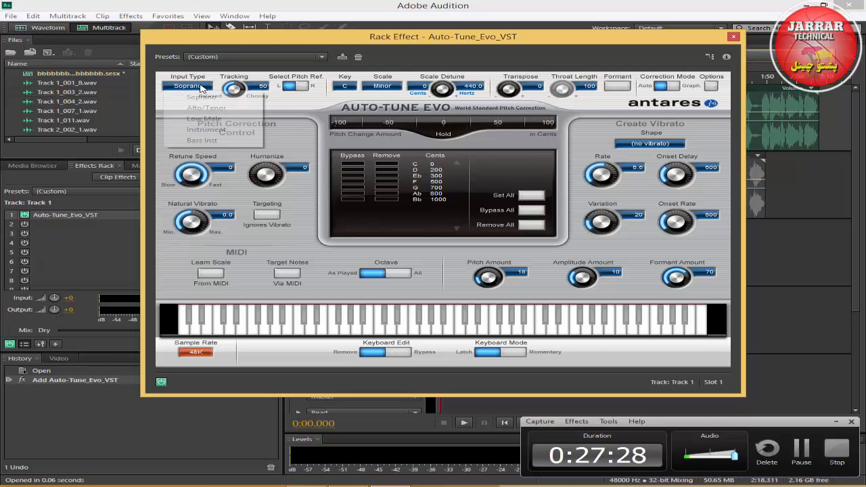
pyautogui.click(202, 119)
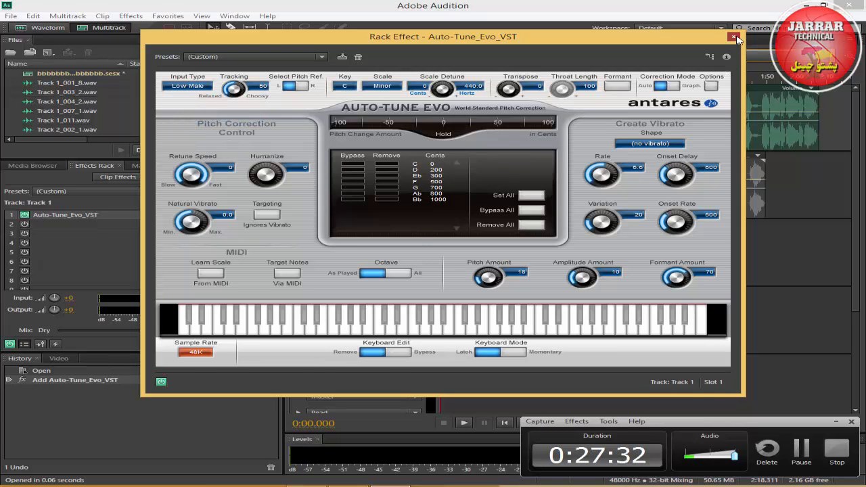
pyautogui.click(737, 37)
# Minimize the screen recorder and play the session with Track 1's Auto-Tune effect window open.
pyautogui.click(605, 422)
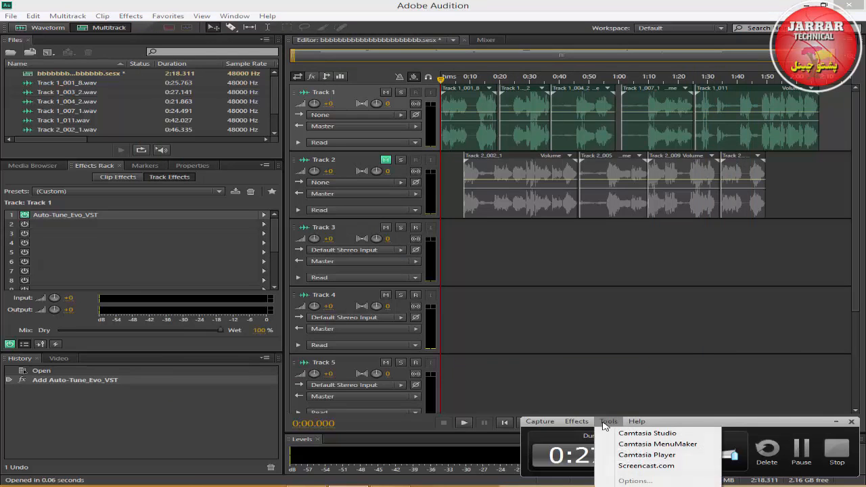
pyautogui.click(836, 422)
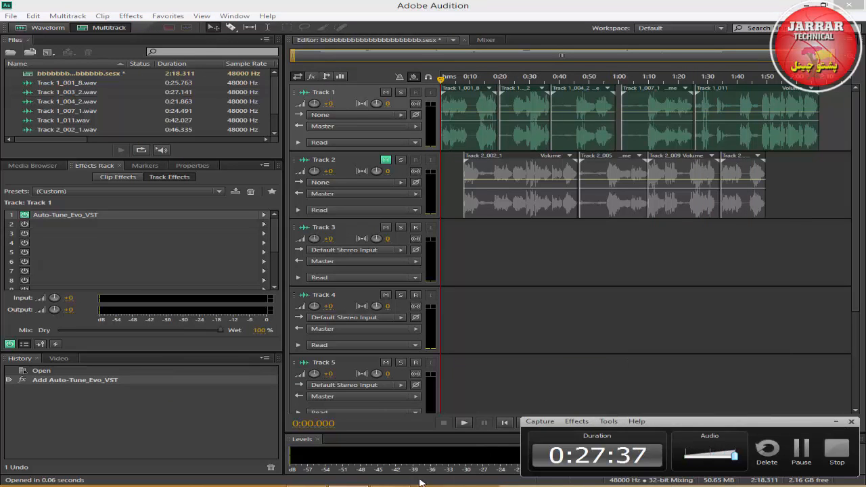
pyautogui.click(464, 425)
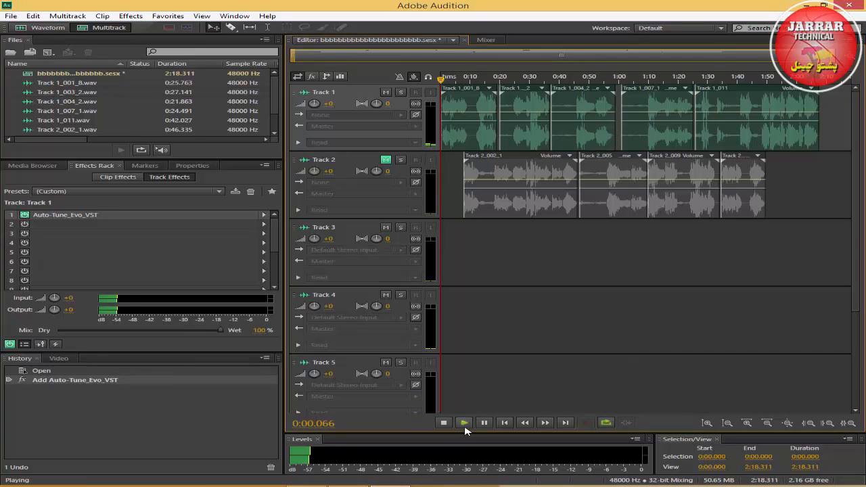
pyautogui.doubleClick(133, 217)
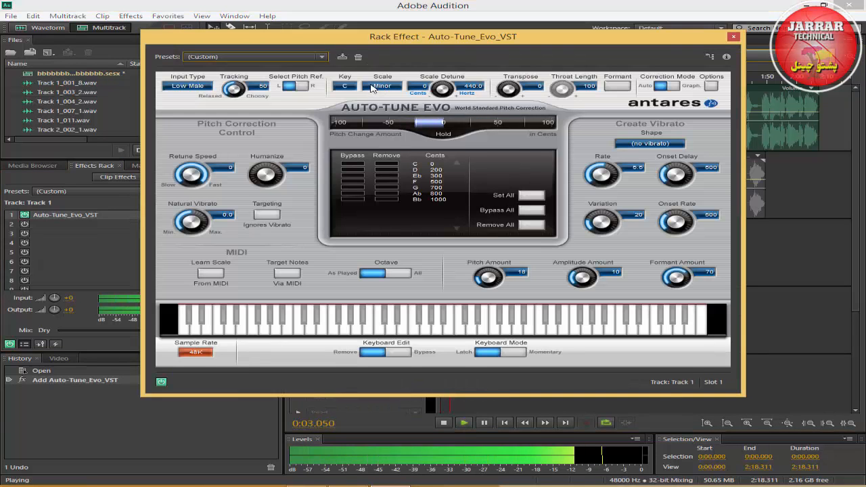
# Try Auto-Tune scale detunes of 94 and 73 cents during playback, and of -100 cents with playback stopped.
pyautogui.moveTo(442, 90); pyautogui.dragTo(441, 41)
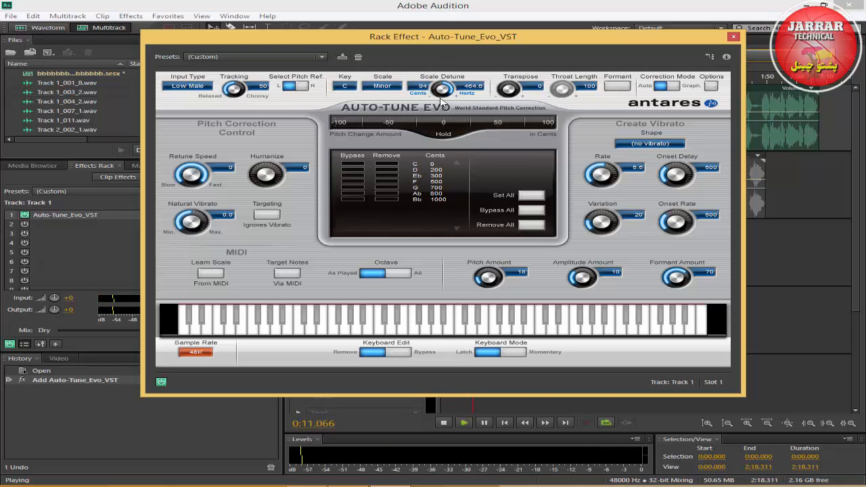
pyautogui.moveTo(441, 100); pyautogui.dragTo(441, 113)
pyautogui.click(444, 423)
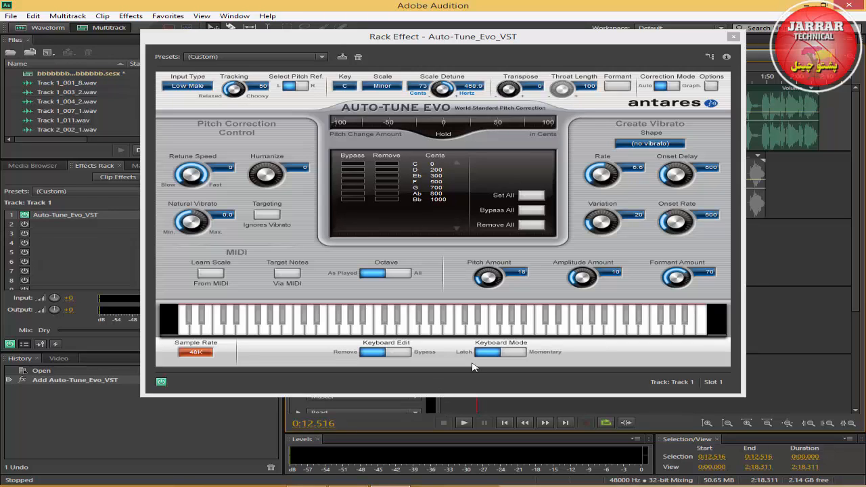
pyautogui.moveTo(445, 91); pyautogui.dragTo(443, 115)
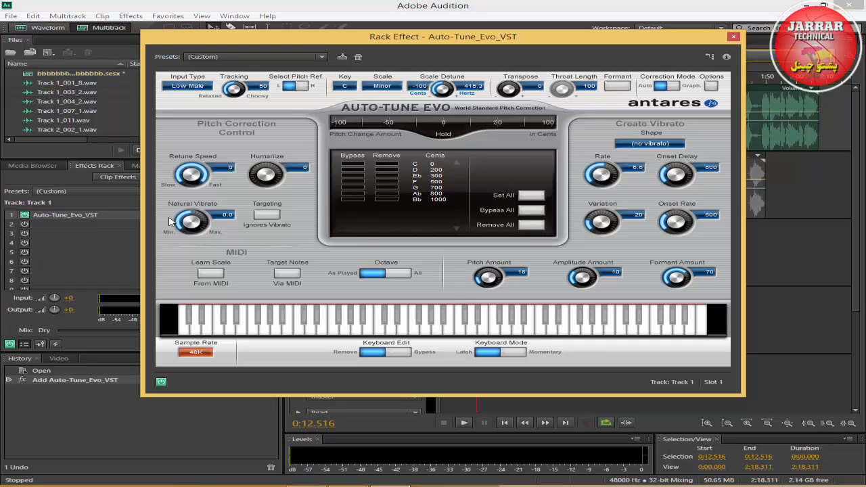
# Set the Auto-Tune key to D# and the scale to Major, with a scale detune of about -63 cents.
pyautogui.click(347, 87)
pyautogui.click(348, 131)
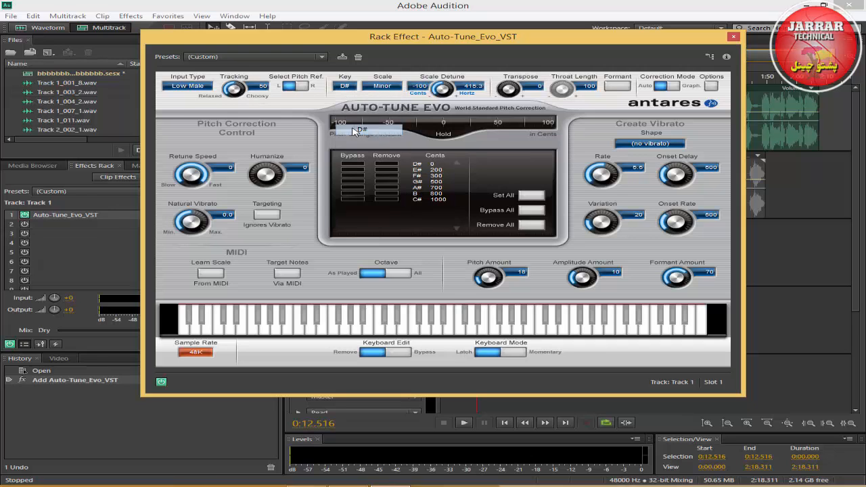
pyautogui.click(386, 88)
pyautogui.click(385, 99)
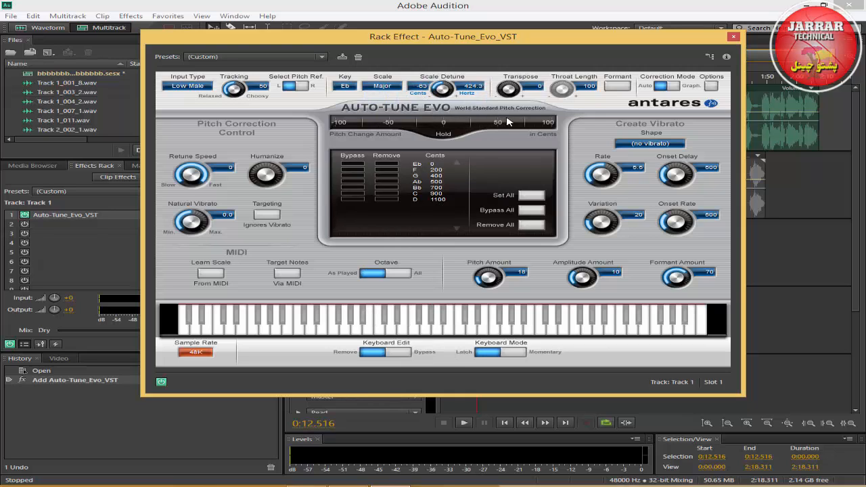
# Change the Auto-Tune key to C, keeping the Major scale.
pyautogui.click(351, 87)
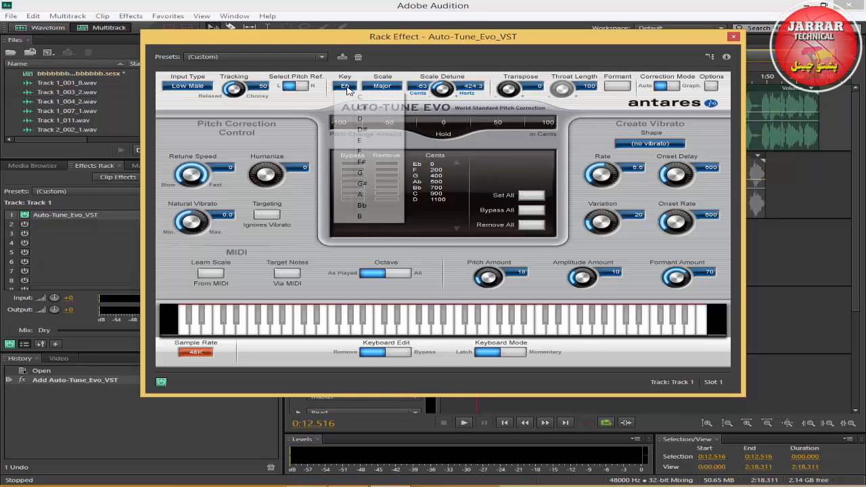
pyautogui.click(359, 99)
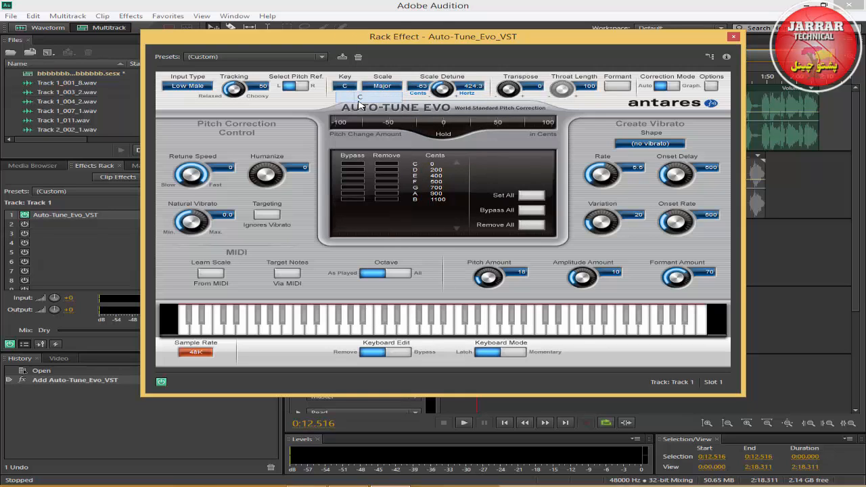
pyautogui.click(397, 91)
pyautogui.click(394, 93)
# Resume playback with the Auto-Tune scale detune lowered to -100 cents and raise the system volume slightly.
pyautogui.click(464, 423)
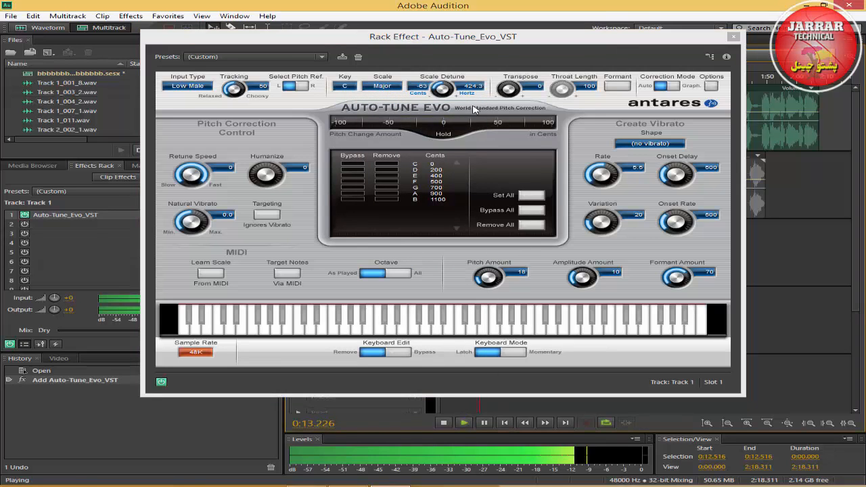
pyautogui.click(446, 100)
pyautogui.moveTo(446, 99); pyautogui.dragTo(448, 120)
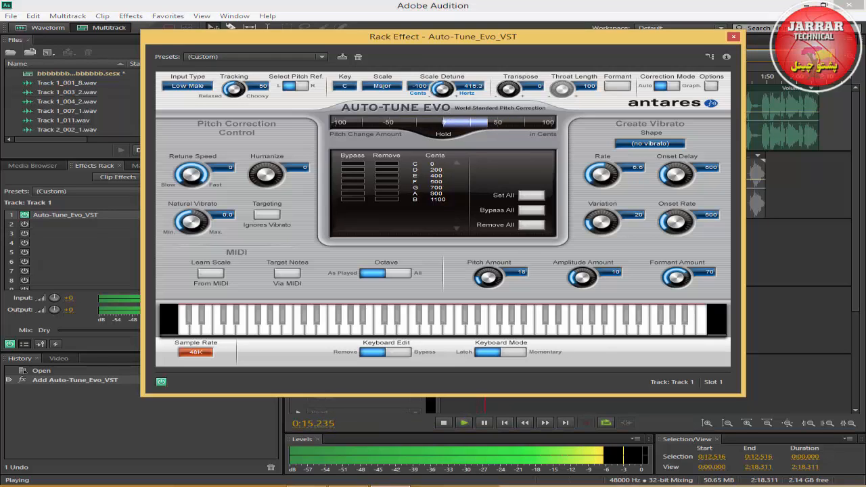
pyautogui.click(773, 485)
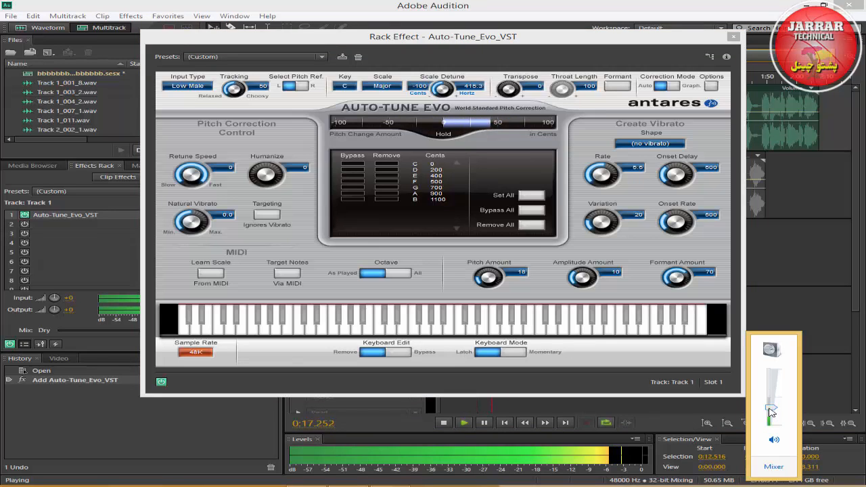
pyautogui.moveTo(769, 410); pyautogui.dragTo(769, 402)
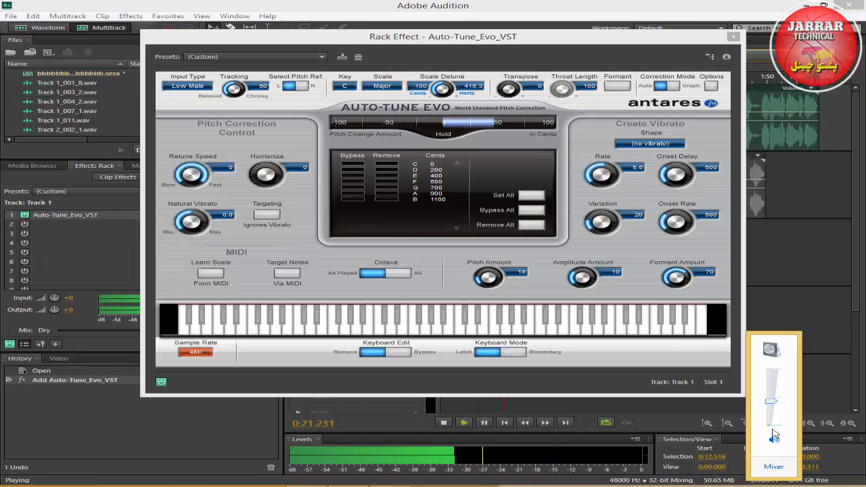
# Try the Auto-Tune key C# while playing, varying the scale detune through -78, 78 and -64 cents.
pyautogui.moveTo(442, 90); pyautogui.dragTo(441, 83)
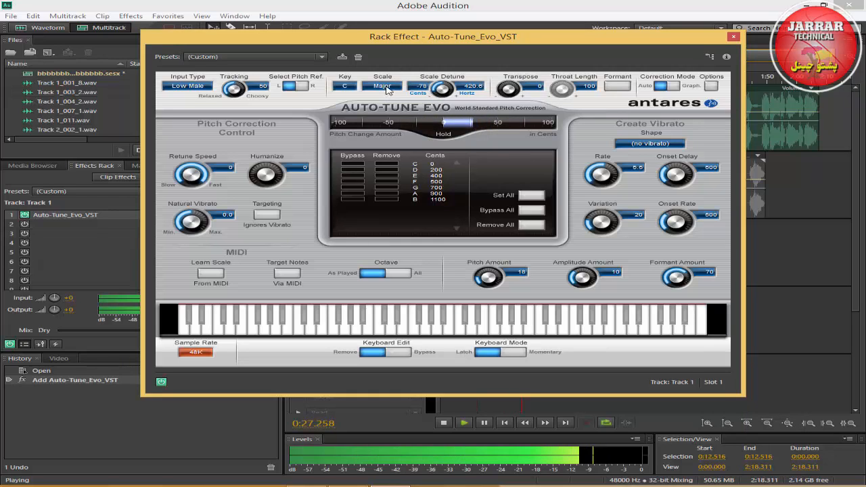
pyautogui.click(345, 86)
pyautogui.click(345, 102)
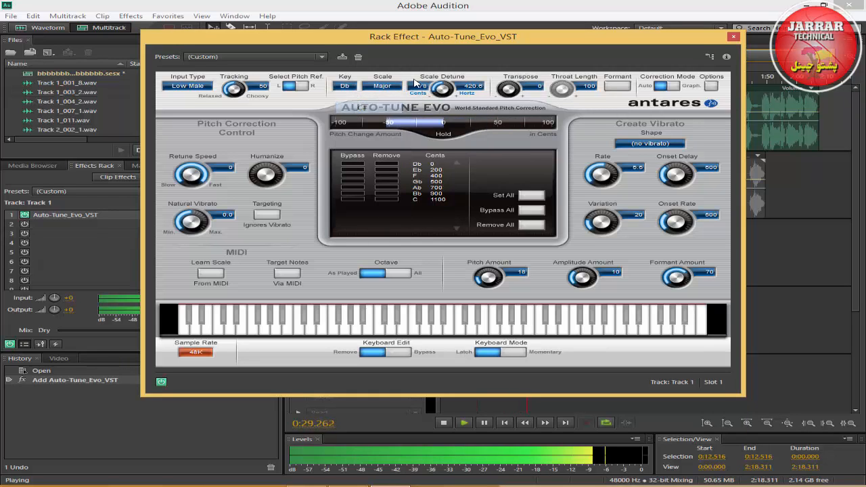
pyautogui.moveTo(441, 87); pyautogui.dragTo(456, 46)
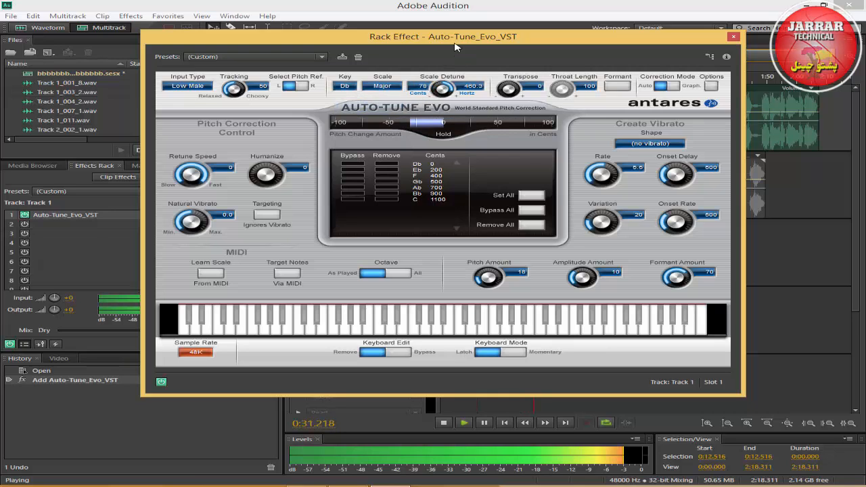
pyautogui.moveTo(441, 86); pyautogui.dragTo(443, 156)
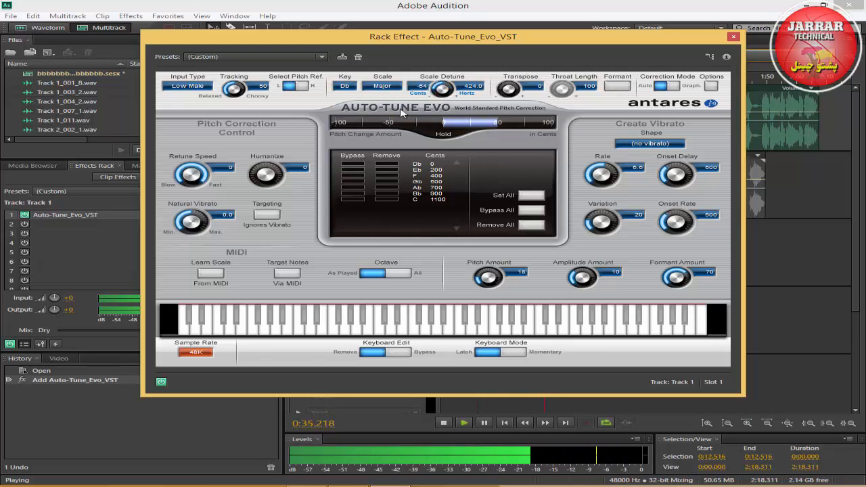
# Set the Auto-Tune key to D, tune the scale detune to -78 cents by ear, and reposition the effect window.
pyautogui.click(346, 87)
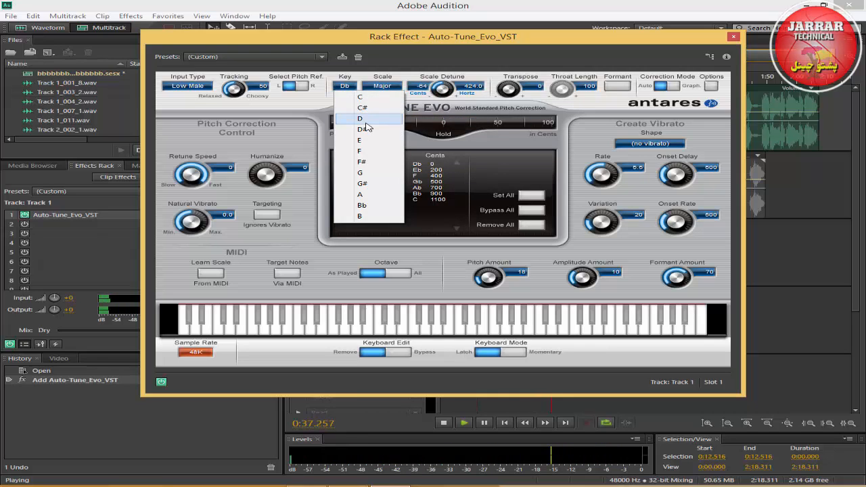
pyautogui.click(371, 119)
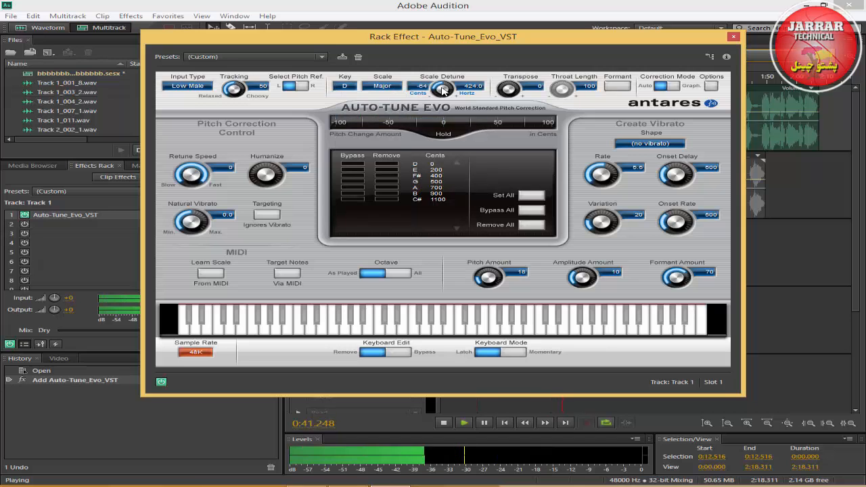
pyautogui.moveTo(432, 39); pyautogui.dragTo(471, 78)
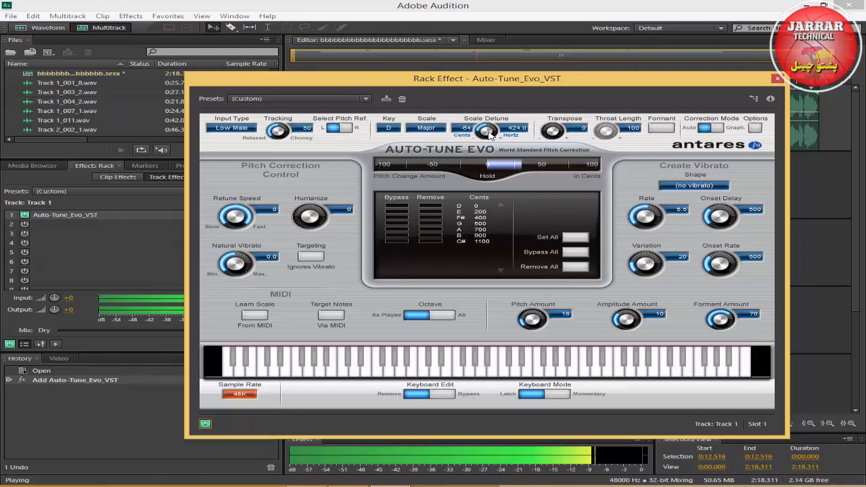
pyautogui.moveTo(488, 134); pyautogui.dragTo(487, 150)
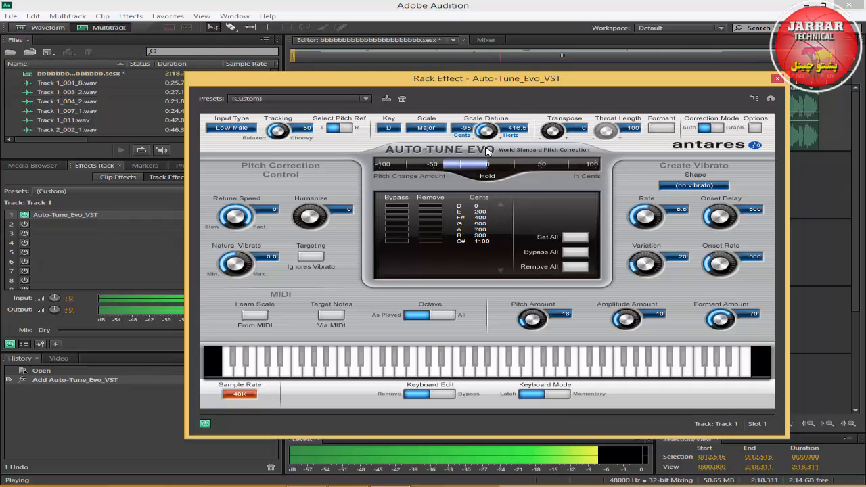
pyautogui.moveTo(488, 150); pyautogui.dragTo(490, 130)
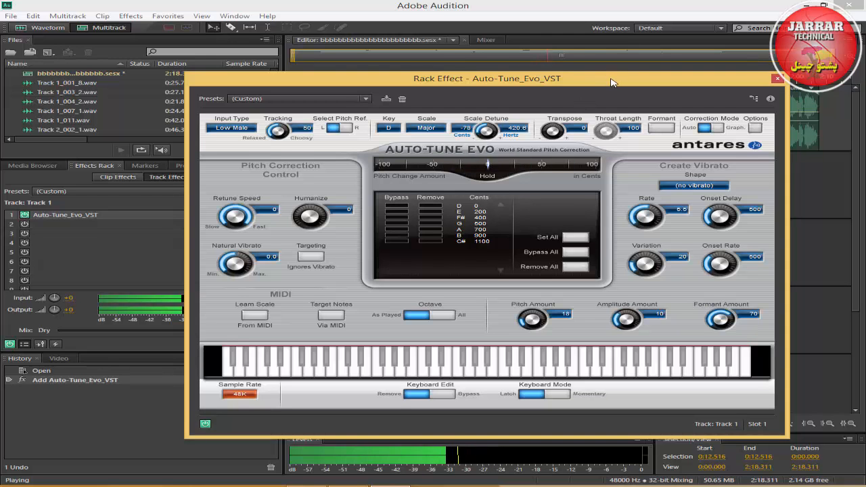
pyautogui.moveTo(610, 82)
pyautogui.mouseDown()
pyautogui.moveTo(620, 203)
pyautogui.moveTo(613, 82)
pyautogui.mouseUp()
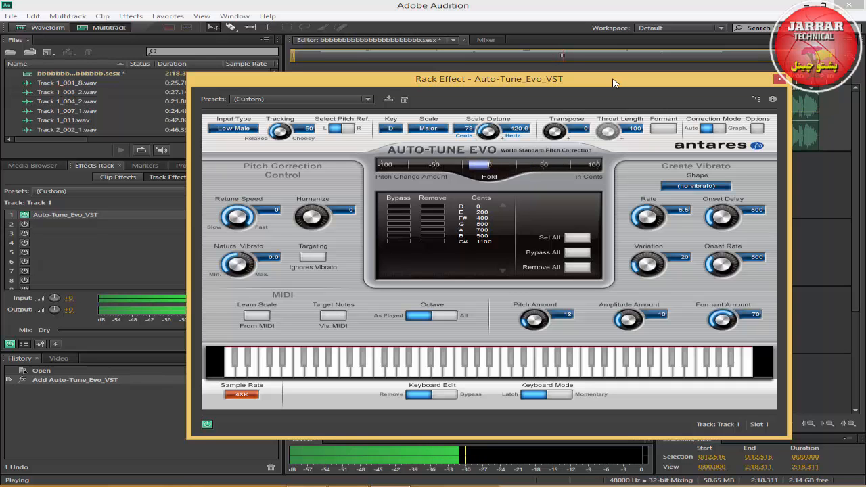
pyautogui.moveTo(611, 82); pyautogui.dragTo(639, 34)
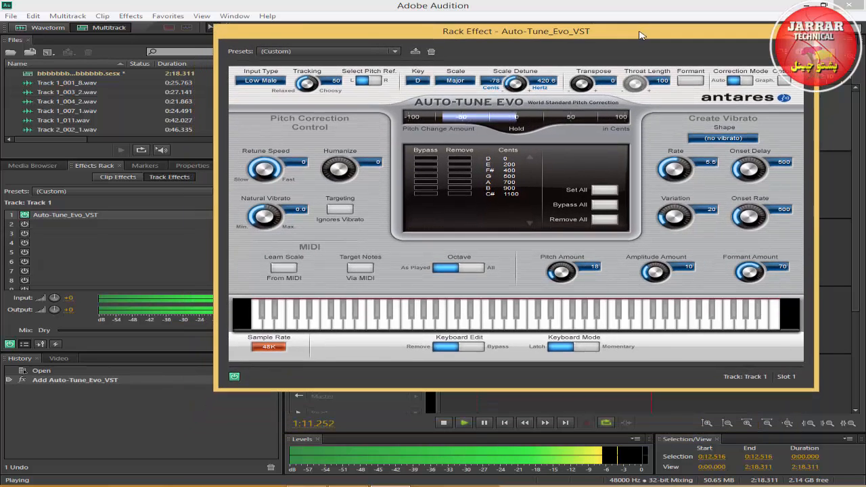
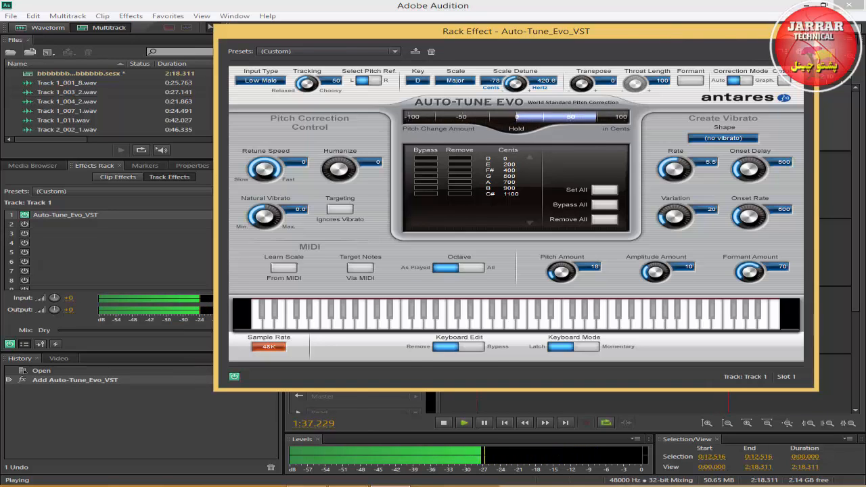
# Stop playback and save Track 1's Auto-Tune settings as an effect preset named b.
pyautogui.click(801, 31)
pyautogui.click(445, 423)
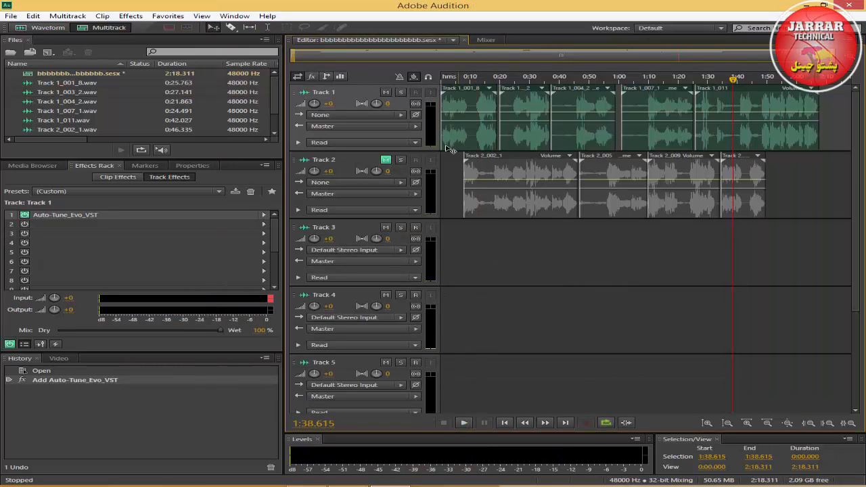
pyautogui.doubleClick(156, 215)
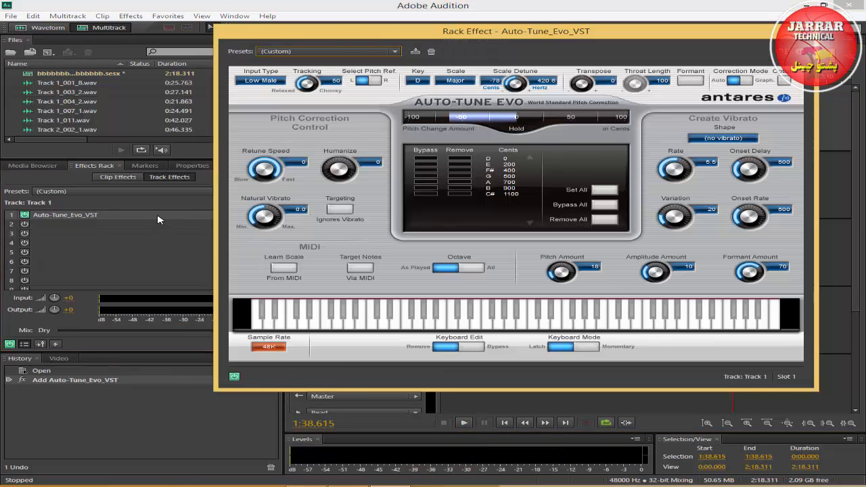
pyautogui.click(414, 52)
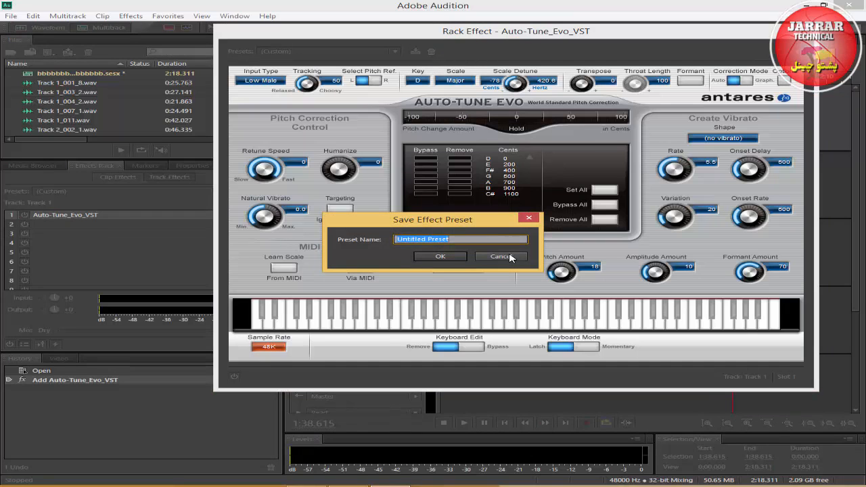
pyautogui.click(440, 257)
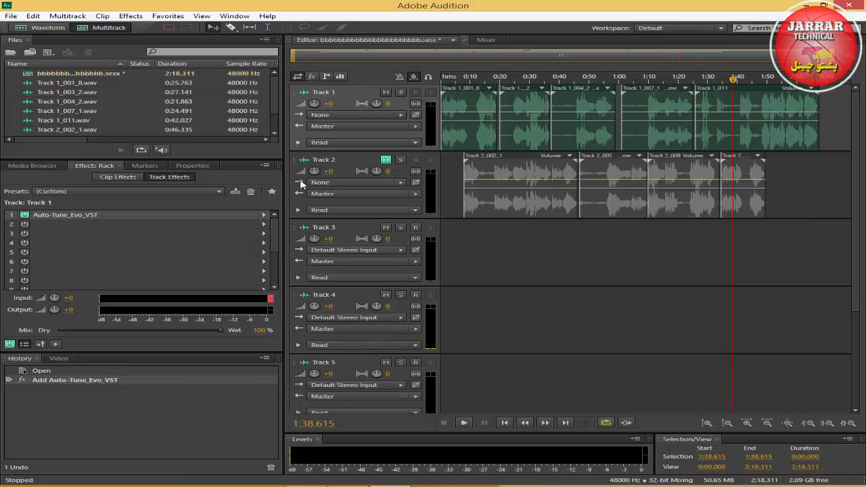
# Add the Auto-Tune_Evo_VST effect to the first rack slot of Track 2 and load preset b.
pyautogui.click(349, 168)
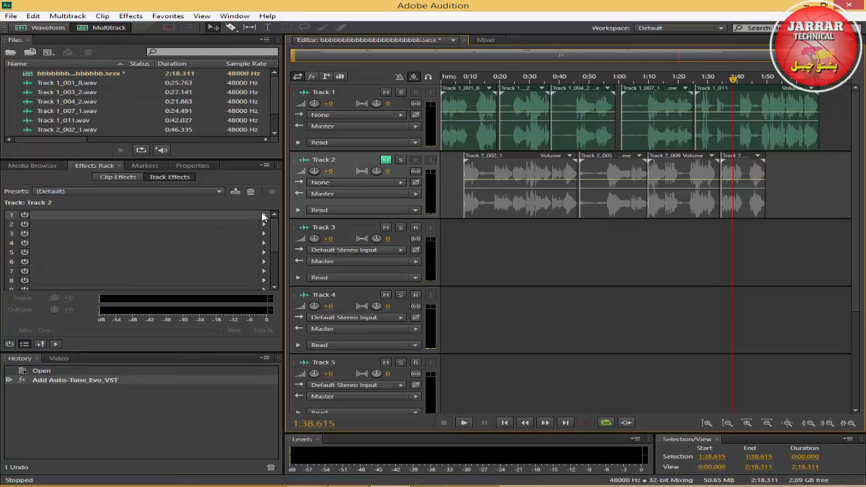
pyautogui.click(263, 215)
pyautogui.moveTo(397, 353)
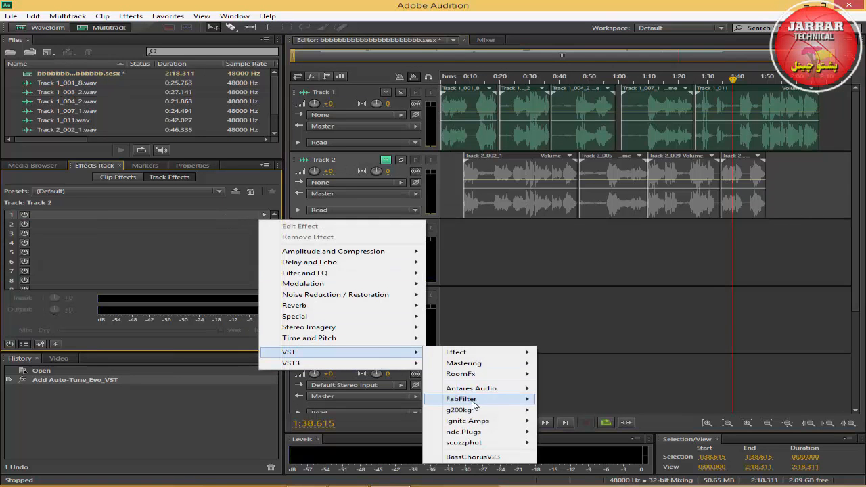
pyautogui.moveTo(522, 390)
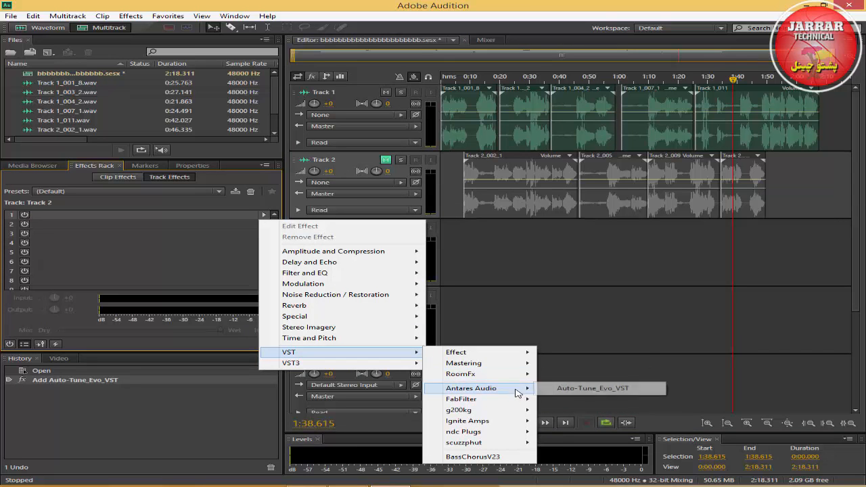
pyautogui.click(575, 388)
pyautogui.click(238, 90)
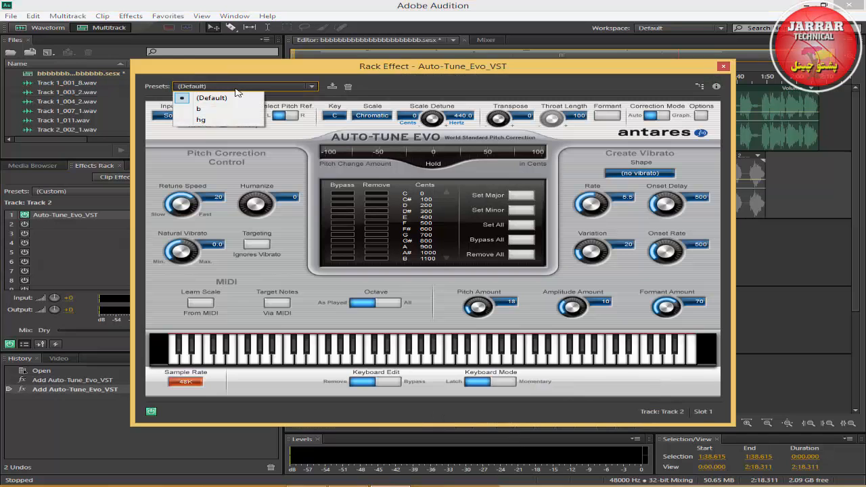
pyautogui.click(195, 117)
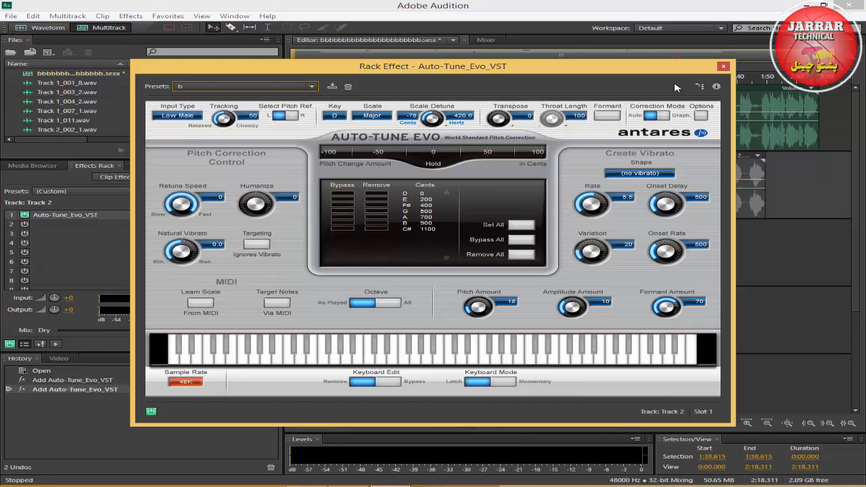
pyautogui.click(723, 66)
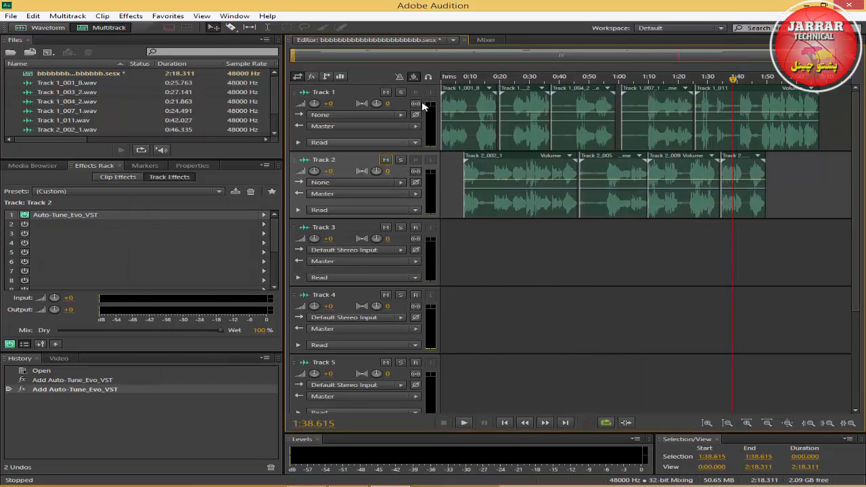
# Unmute Track 2 and play both tuned tracks together from the start of the session.
pyautogui.click(446, 79)
pyautogui.click(471, 424)
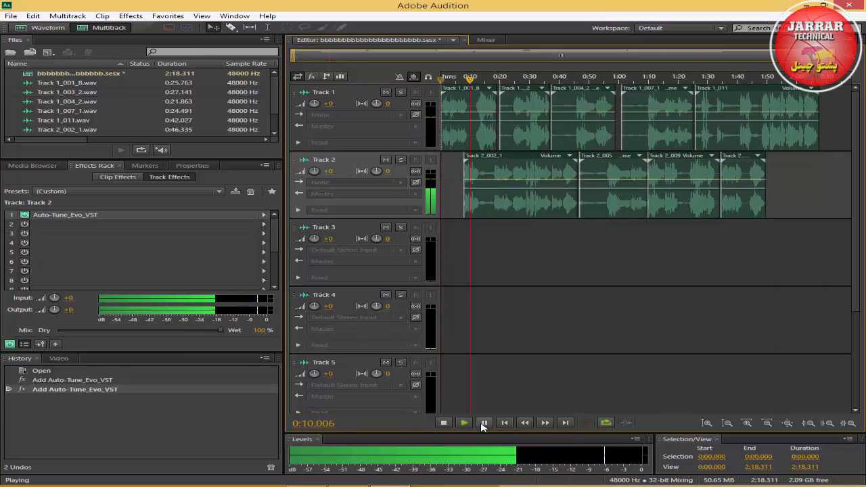
# Open Track 1's Auto-Tune_Evo_VST effect during playback and raise its Scale Detune to 67 cents.
pyautogui.click(443, 424)
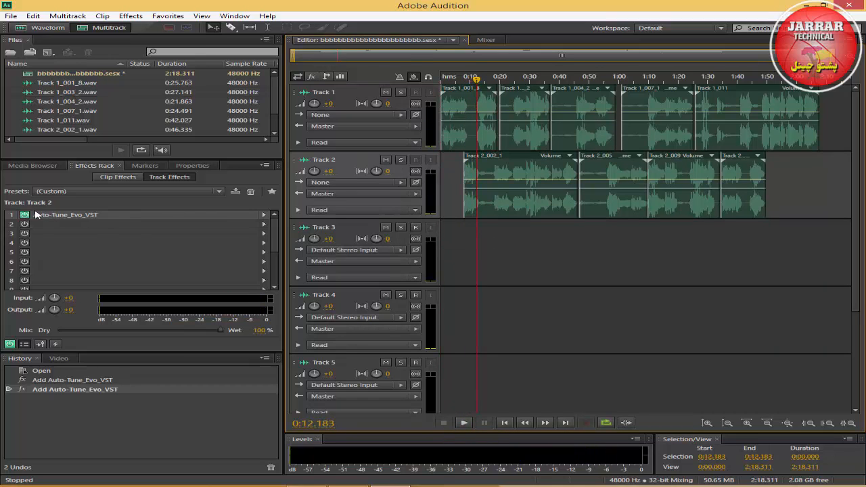
pyautogui.click(37, 215)
pyautogui.click(358, 95)
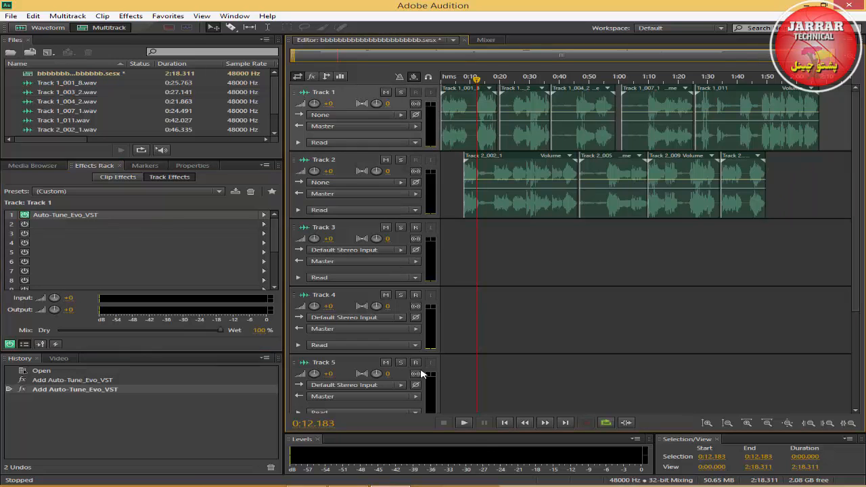
pyautogui.click(463, 423)
pyautogui.doubleClick(174, 215)
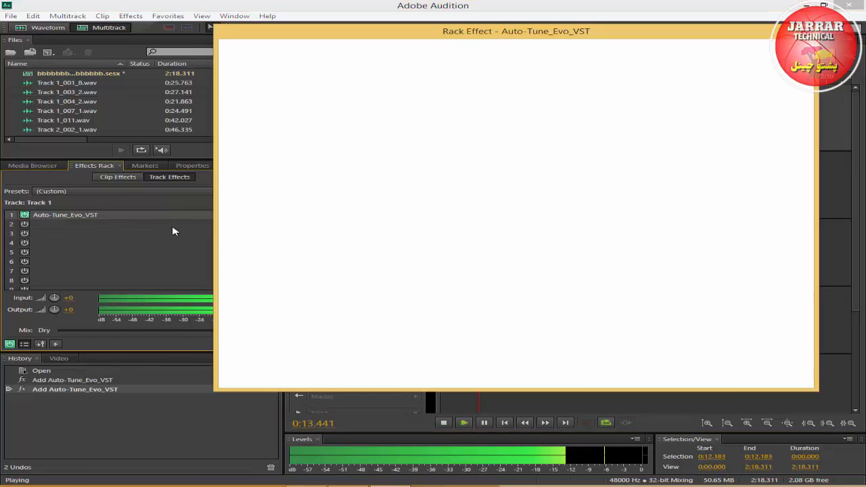
pyautogui.moveTo(516, 85); pyautogui.dragTo(519, 47)
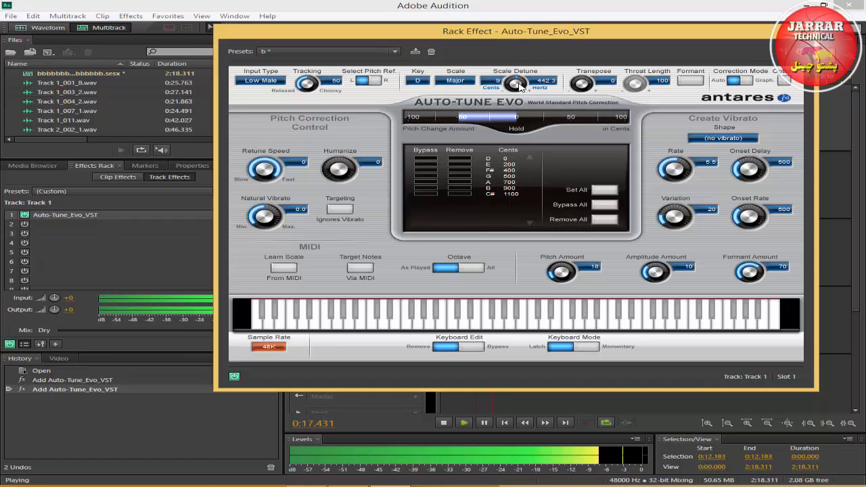
pyautogui.moveTo(519, 88); pyautogui.dragTo(525, 64)
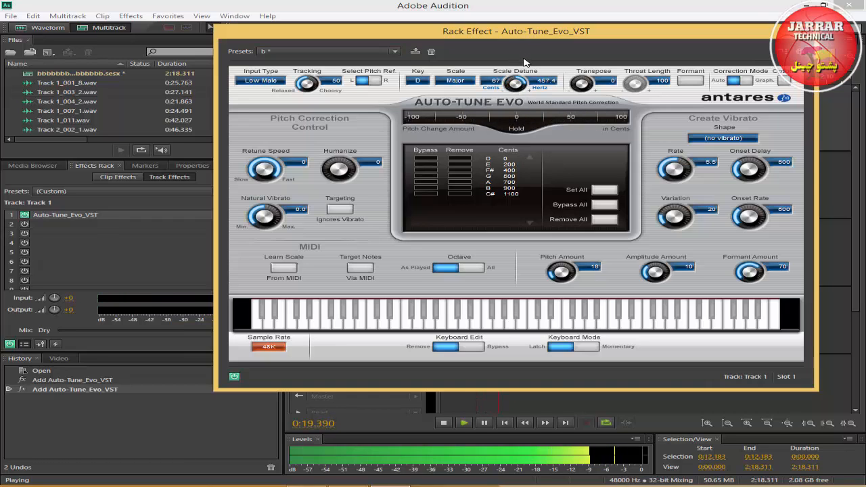
# Mute Track 2 in the multitrack session, keeping Track 1's Auto-Tune effect window open.
pyautogui.moveTo(522, 31); pyautogui.dragTo(554, 201)
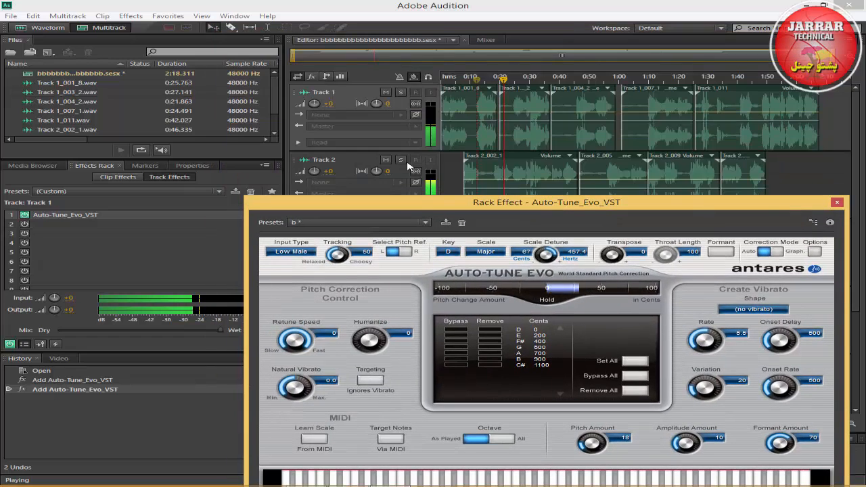
pyautogui.click(386, 160)
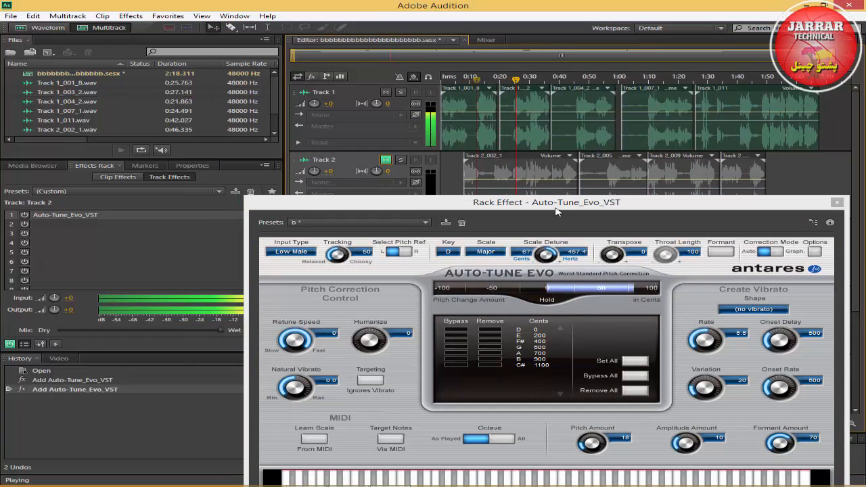
pyautogui.moveTo(562, 203); pyautogui.dragTo(567, 161)
pyautogui.moveTo(568, 129); pyautogui.dragTo(577, 77)
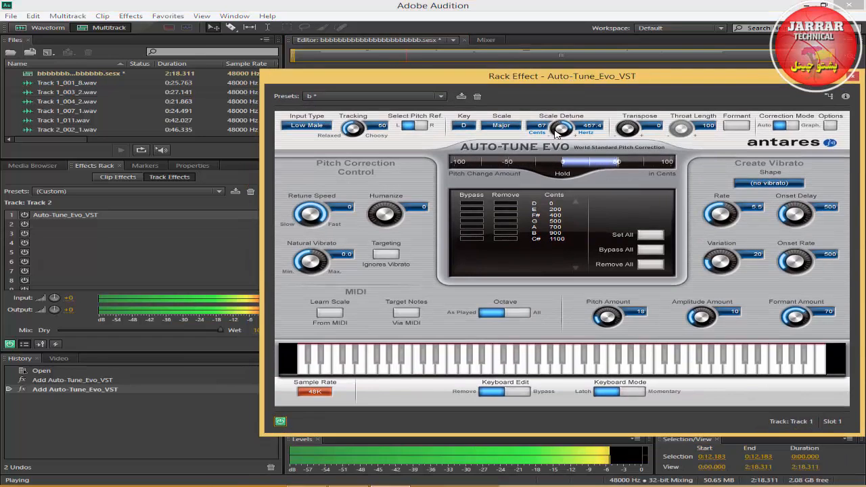
# Set the Auto-Tune key to D#, trying Scale Detune at 100 cents and at -17 cents.
pyautogui.moveTo(556, 133); pyautogui.dragTo(572, 108)
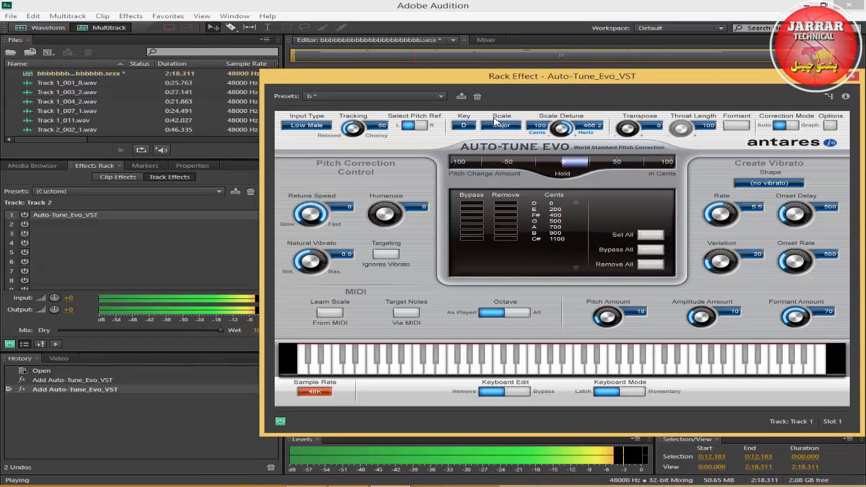
pyautogui.click(465, 126)
pyautogui.click(498, 177)
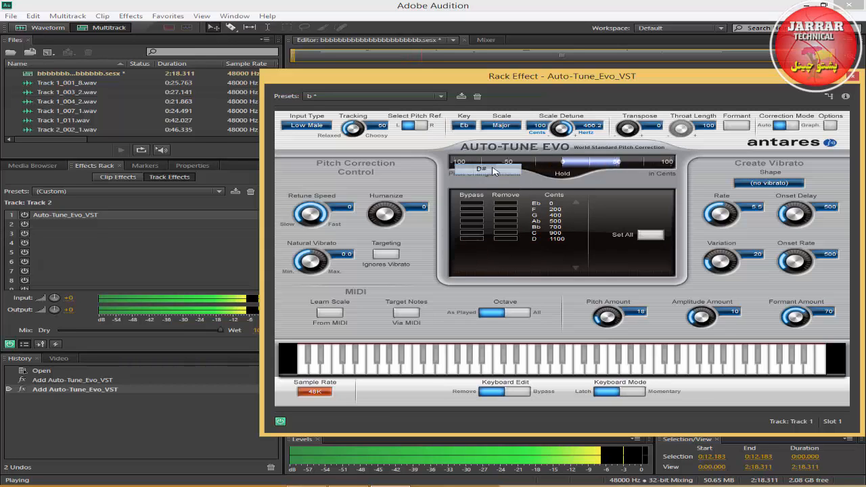
pyautogui.moveTo(548, 131); pyautogui.dragTo(561, 173)
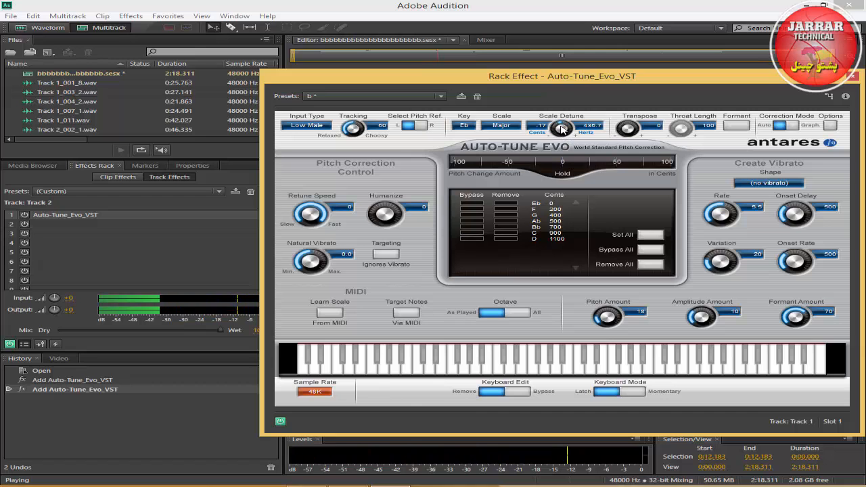
# Adjust the computer's speaker volume slightly while Track 1 plays.
pyautogui.moveTo(583, 81); pyautogui.dragTo(504, 72)
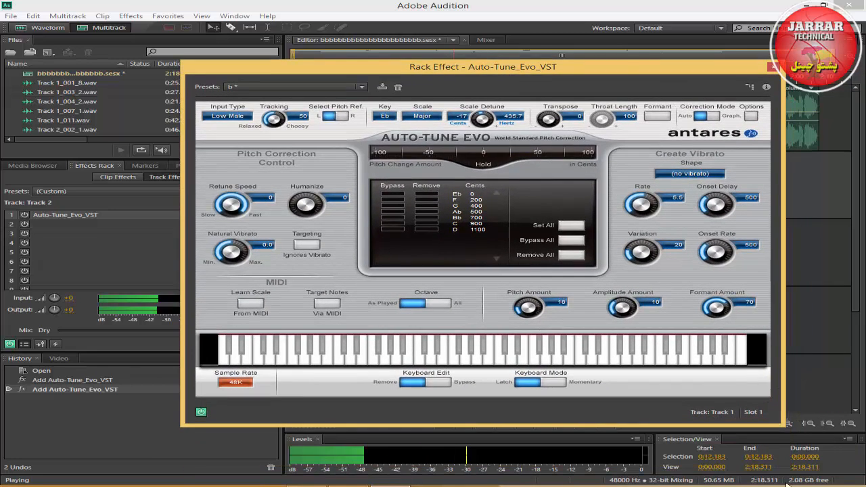
pyautogui.click(777, 485)
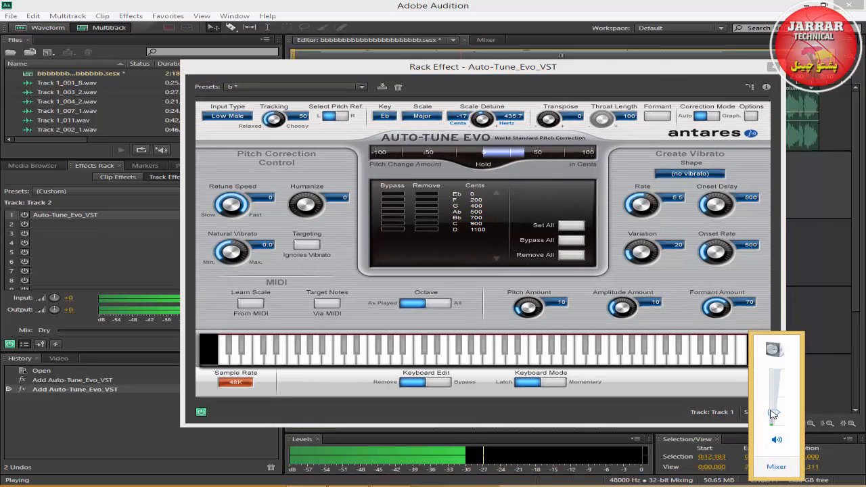
pyautogui.moveTo(772, 414); pyautogui.dragTo(774, 414)
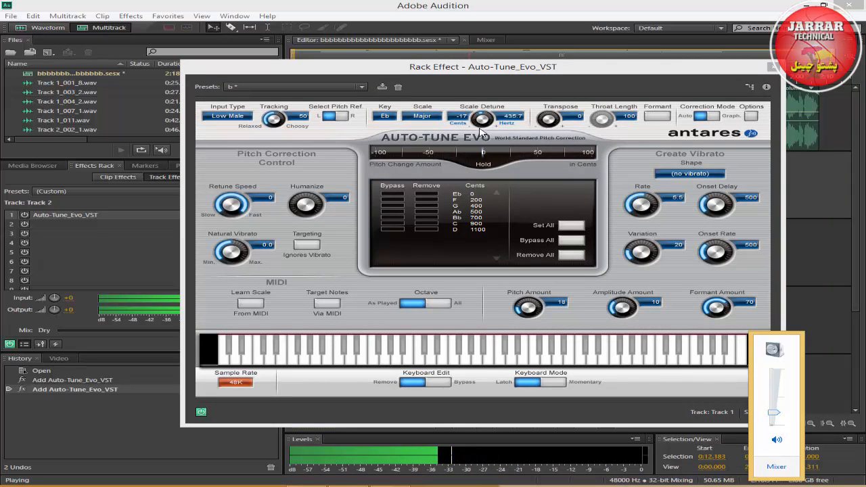
# Try Scale Detune values of -92, -46 and 88 cents in the D# key while Track 1 plays.
pyautogui.moveTo(481, 119); pyautogui.dragTo(477, 152)
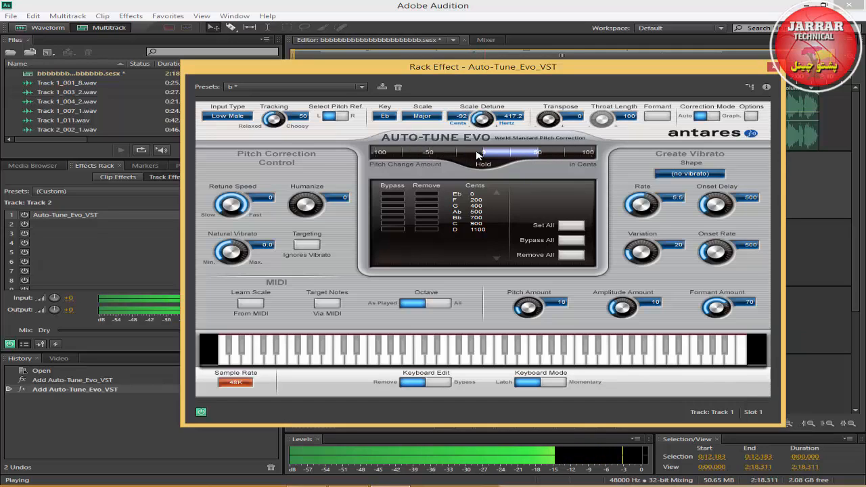
pyautogui.moveTo(477, 155); pyautogui.dragTo(482, 136)
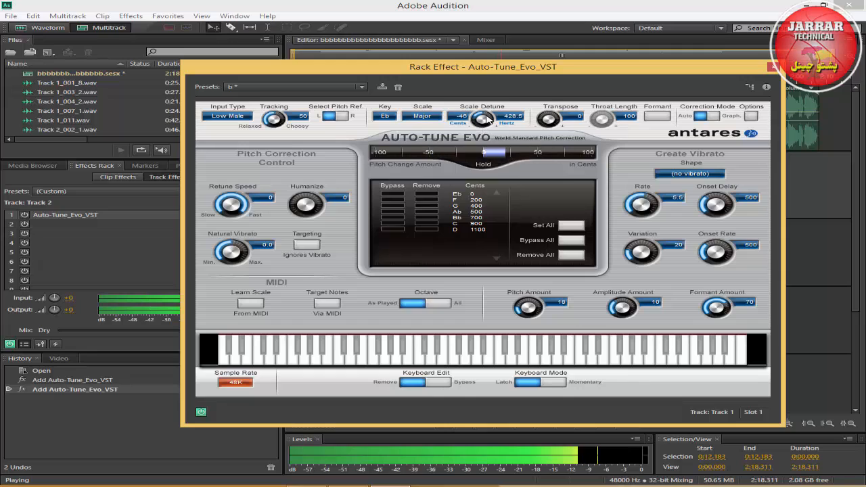
pyautogui.moveTo(484, 115); pyautogui.dragTo(517, 79)
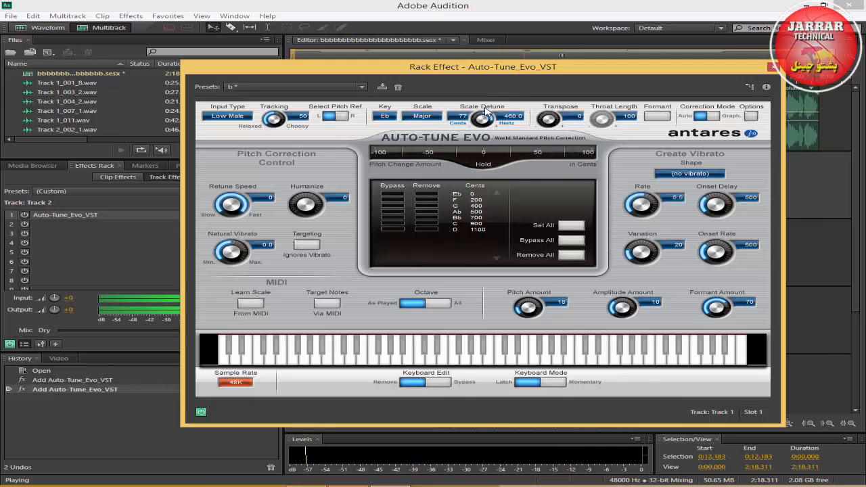
# Play the session again from the start of the timeline to hear the current Auto-Tune settings.
pyautogui.moveTo(485, 74); pyautogui.dragTo(499, 156)
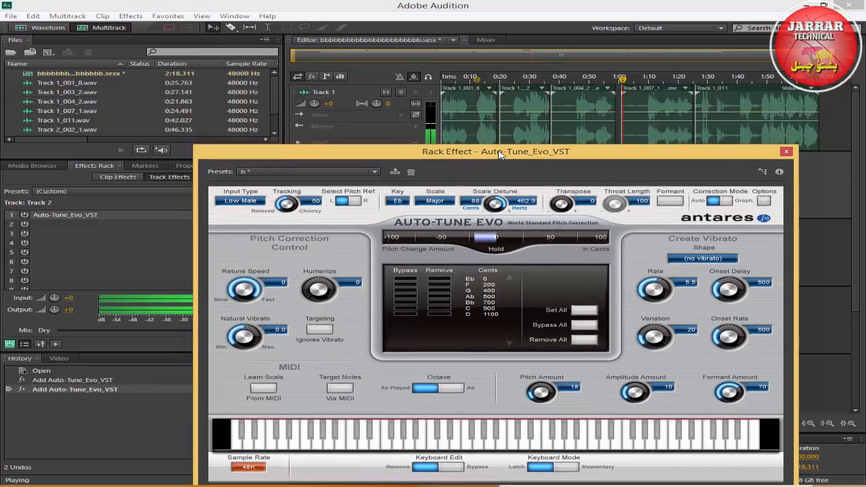
pyautogui.click(443, 79)
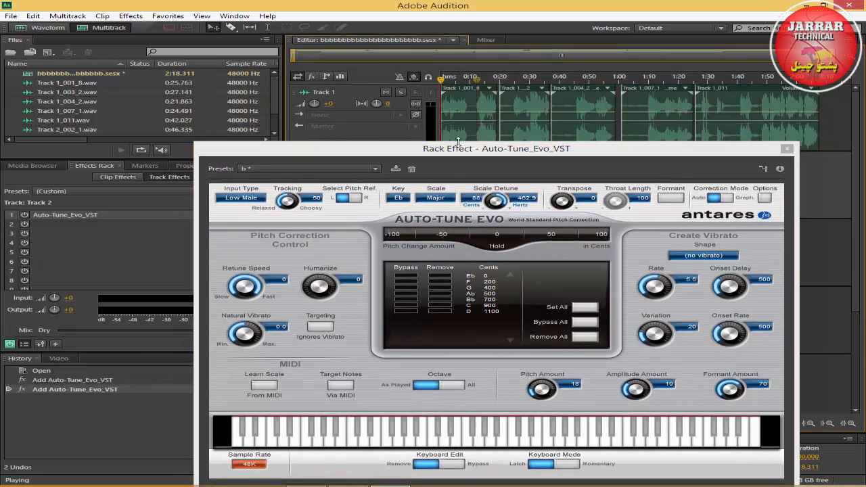
pyautogui.moveTo(452, 152); pyautogui.dragTo(467, 73)
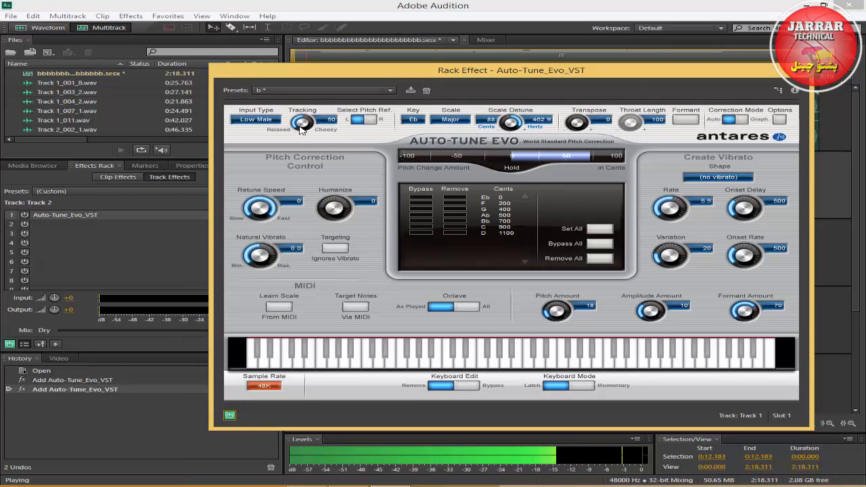
# Set the Auto-Tune key to E and try Scale Detune values of 38, -65, -24 and 39 cents.
pyautogui.click(414, 119)
pyautogui.click(436, 174)
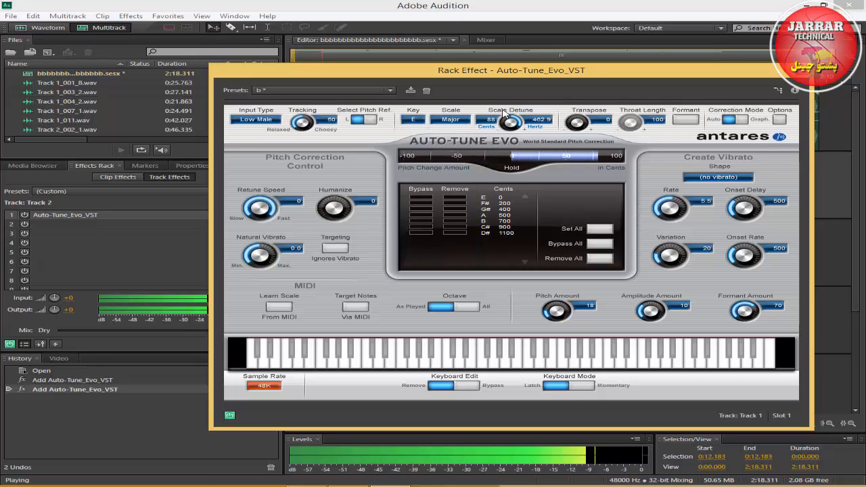
pyautogui.moveTo(517, 120); pyautogui.dragTo(513, 147)
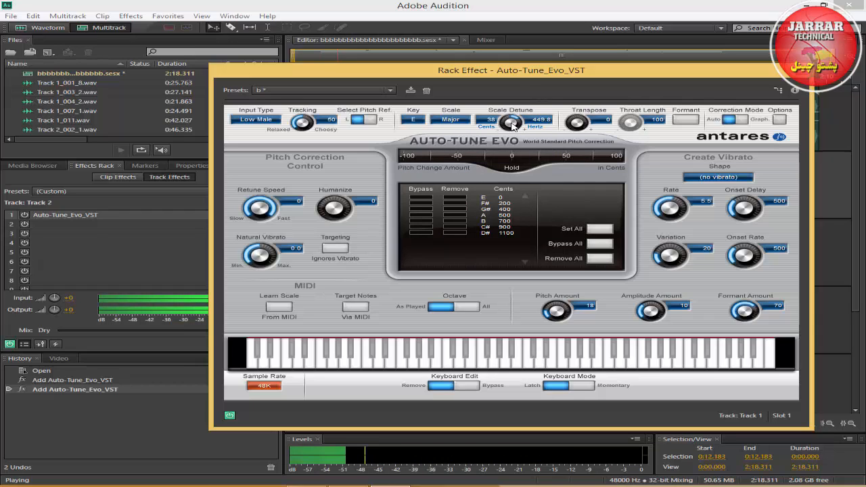
pyautogui.moveTo(511, 122); pyautogui.dragTo(511, 161)
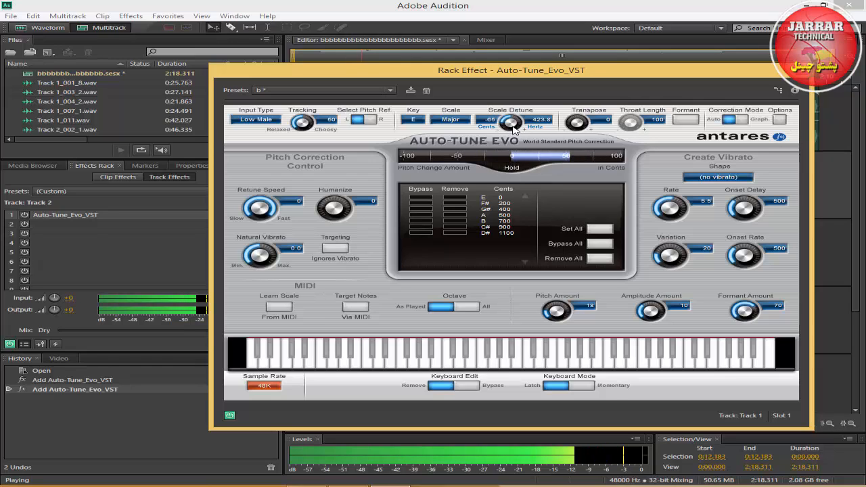
pyautogui.moveTo(512, 126); pyautogui.dragTo(512, 117)
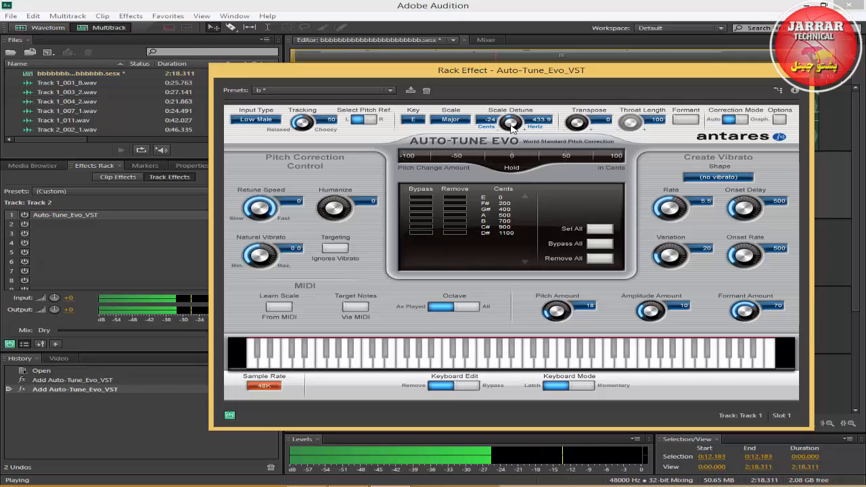
pyautogui.moveTo(512, 129); pyautogui.dragTo(526, 97)
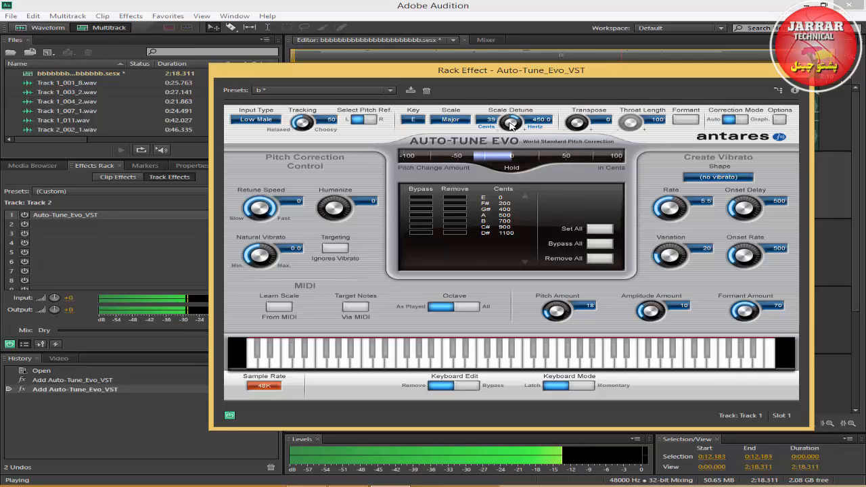
# Restart playback from the beginning of the timeline and lower the Scale Detune to 23 cents.
pyautogui.moveTo(565, 72); pyautogui.dragTo(673, 180)
pyautogui.moveTo(461, 82); pyautogui.dragTo(415, 82)
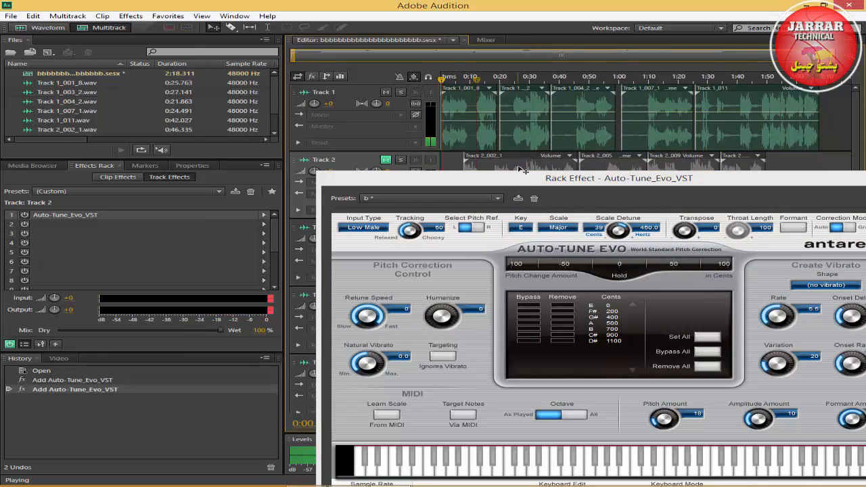
pyautogui.moveTo(513, 176); pyautogui.dragTo(391, 53)
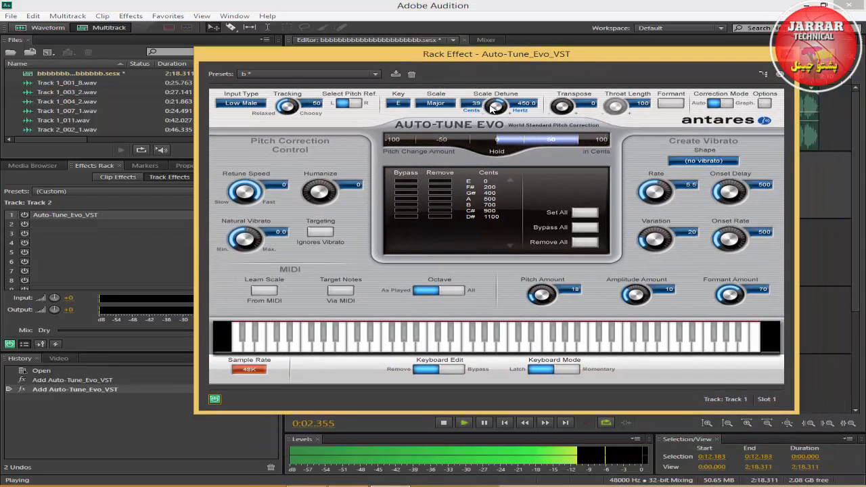
pyautogui.moveTo(496, 106); pyautogui.dragTo(498, 139)
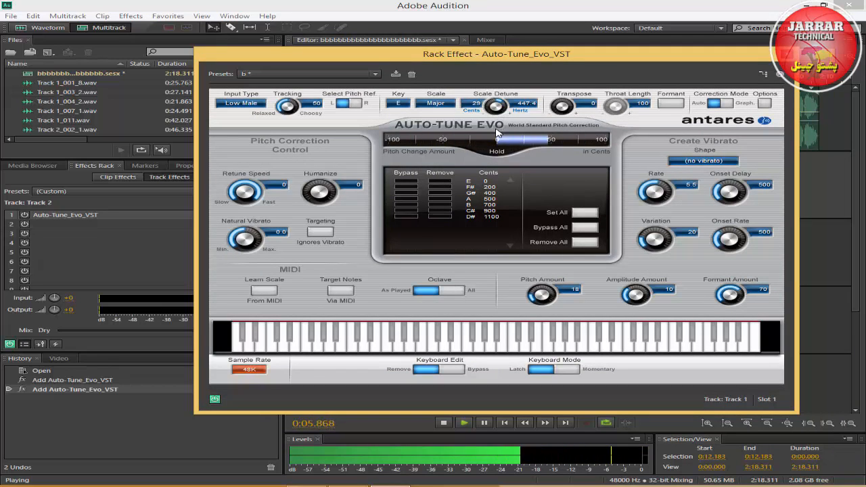
# Set the Auto-Tune key to F and adjust the Scale Detune to 32 cents while listening.
pyautogui.click(408, 106)
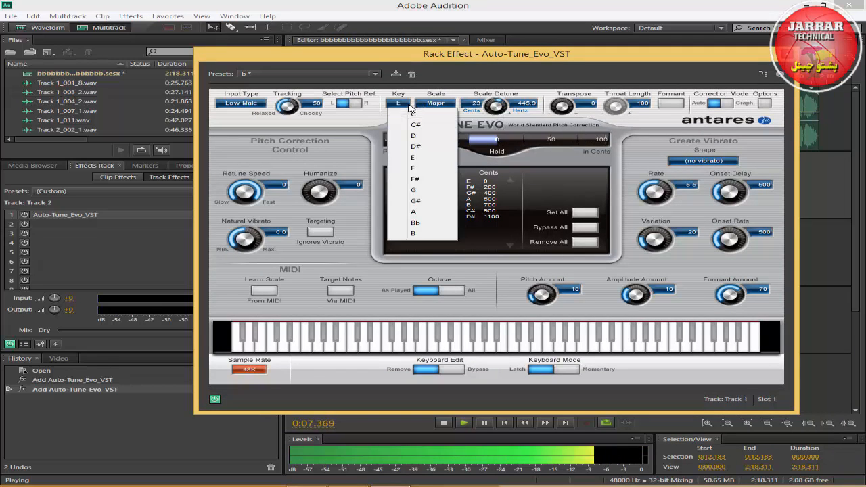
pyautogui.click(423, 168)
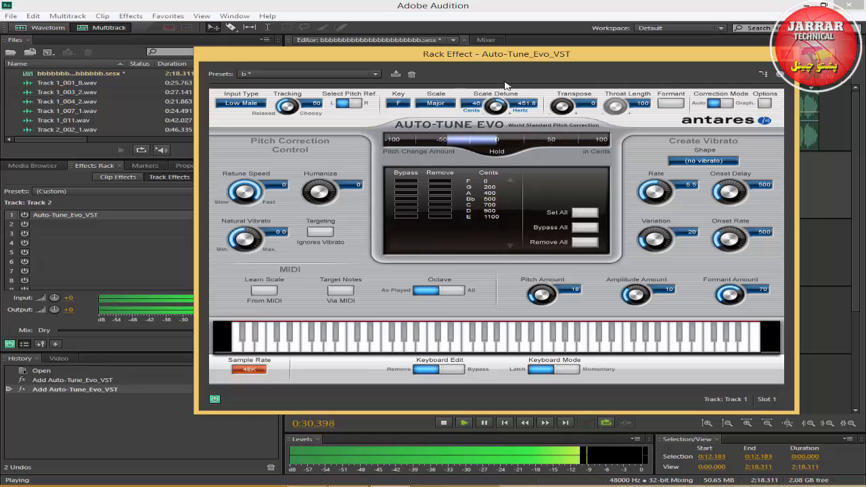
pyautogui.moveTo(498, 106); pyautogui.dragTo(500, 108)
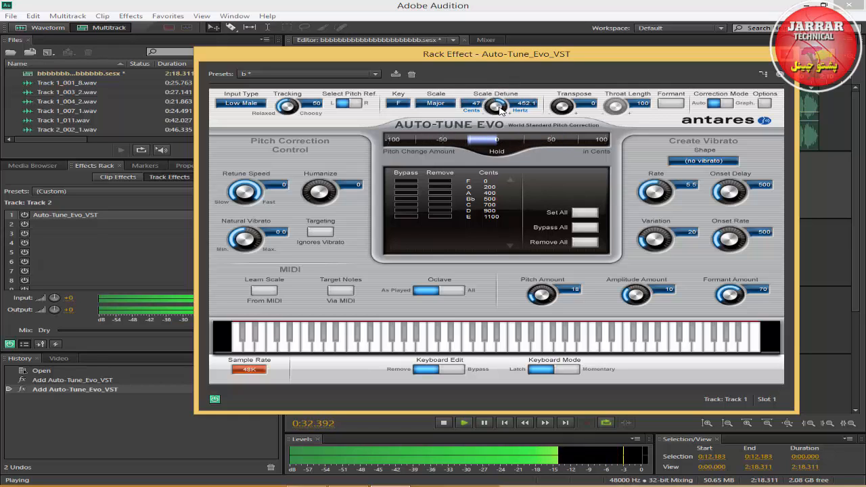
pyautogui.moveTo(500, 108); pyautogui.dragTo(500, 114)
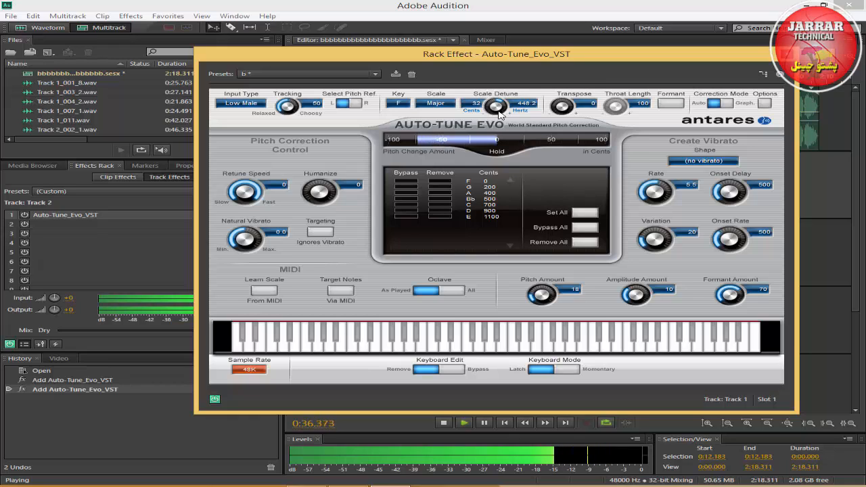
# Try the sine wave vibrato shape during playback, then revert to no vibrato.
pyautogui.click(723, 162)
pyautogui.click(697, 183)
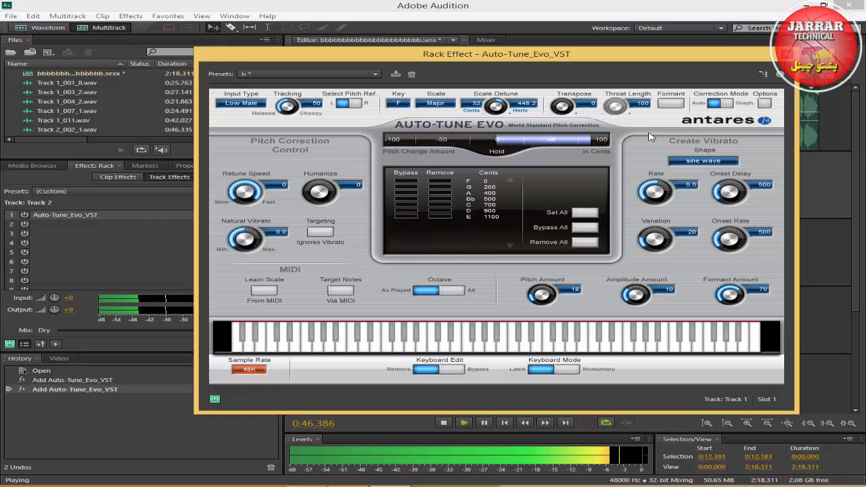
pyautogui.click(686, 163)
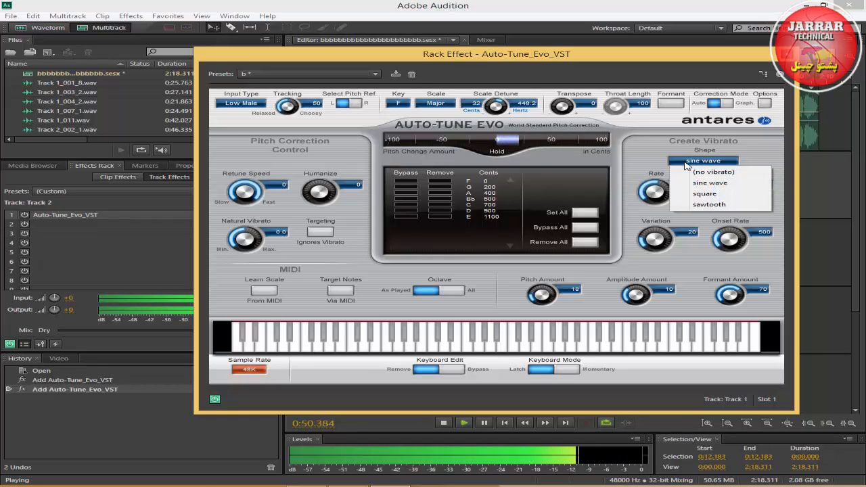
pyautogui.click(690, 172)
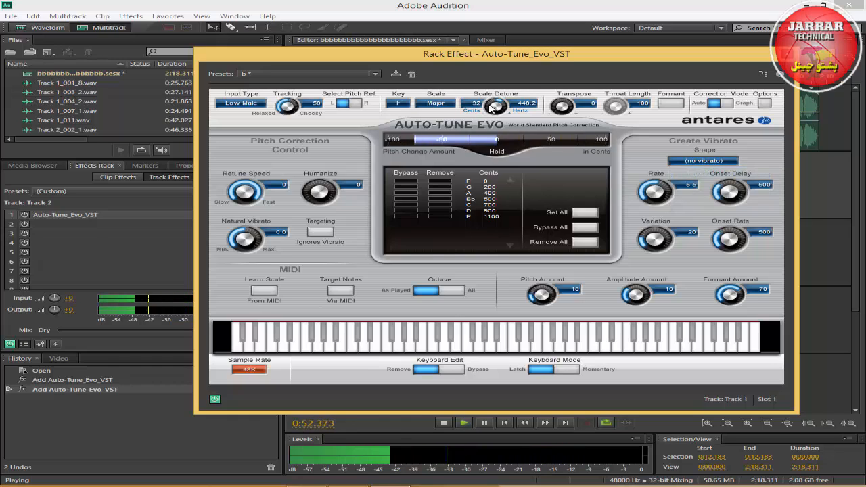
# Try Scale Detune values of -48 and -80 cents on Track 1, restarting playback near the beginning of the timeline.
pyautogui.moveTo(494, 107); pyautogui.dragTo(504, 110)
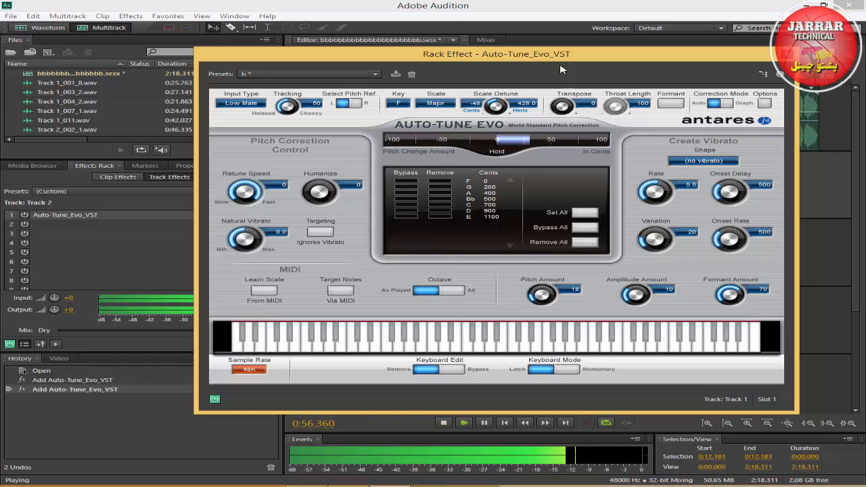
pyautogui.moveTo(534, 54); pyautogui.dragTo(675, 140)
pyautogui.click(443, 80)
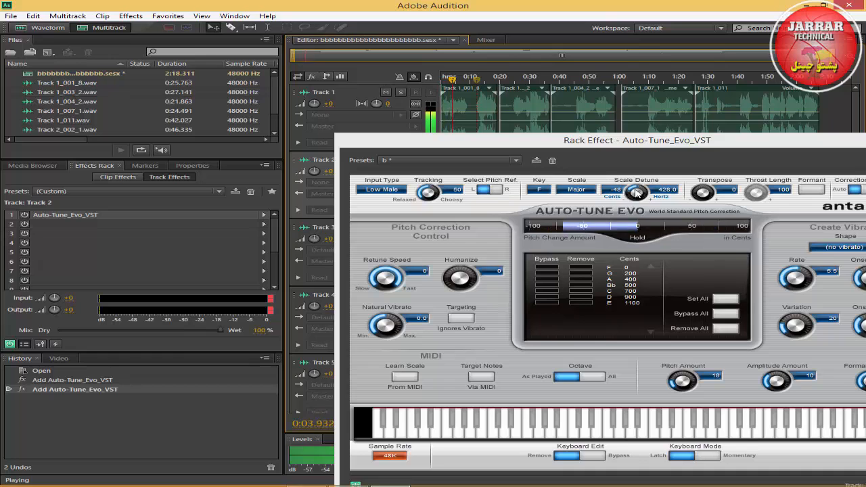
pyautogui.moveTo(638, 196); pyautogui.dragTo(636, 219)
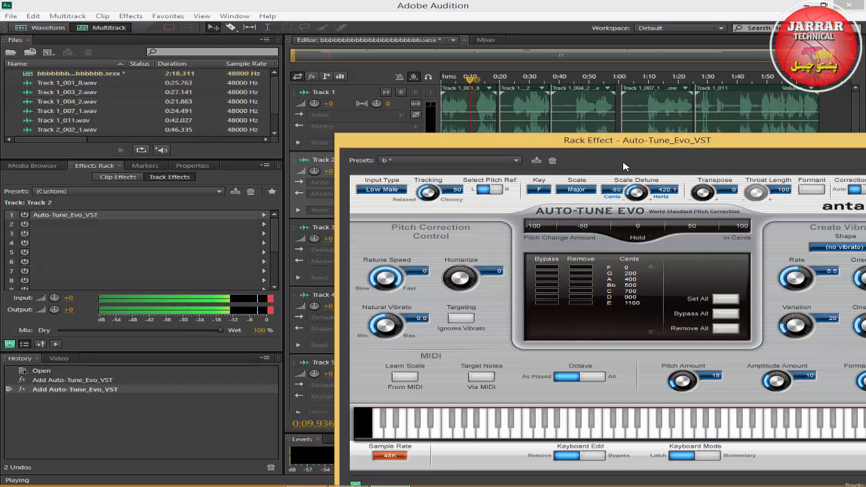
# Try Scale Detune values of -31, 25 and 84 cents while listening to Track 1.
pyautogui.moveTo(614, 140); pyautogui.dragTo(548, 92)
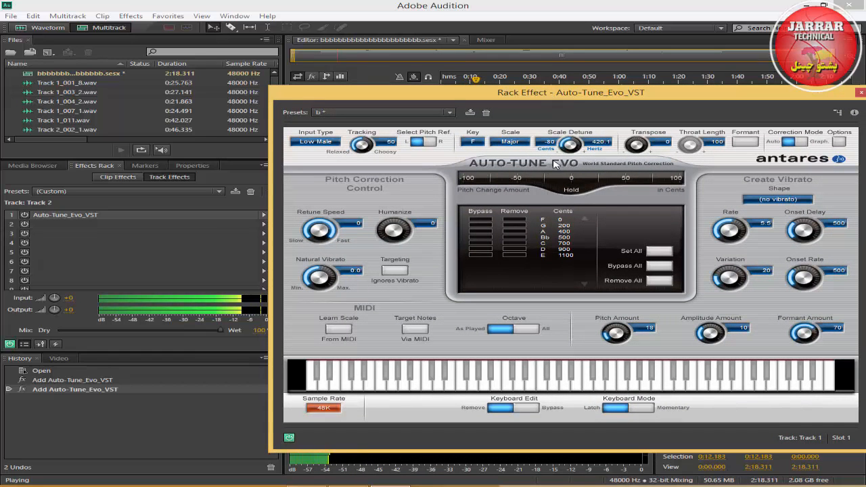
pyautogui.moveTo(570, 138)
pyautogui.mouseDown()
pyautogui.moveTo(579, 170)
pyautogui.moveTo(579, 137)
pyautogui.mouseUp()
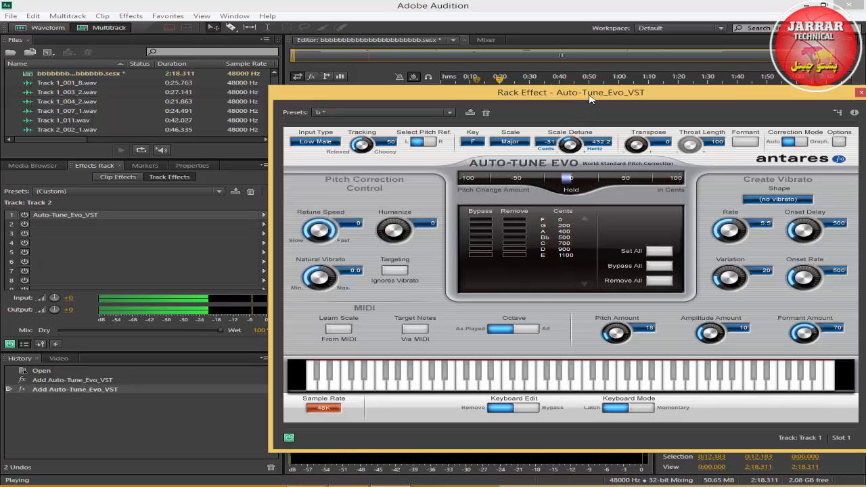
pyautogui.moveTo(586, 94); pyautogui.dragTo(525, 68)
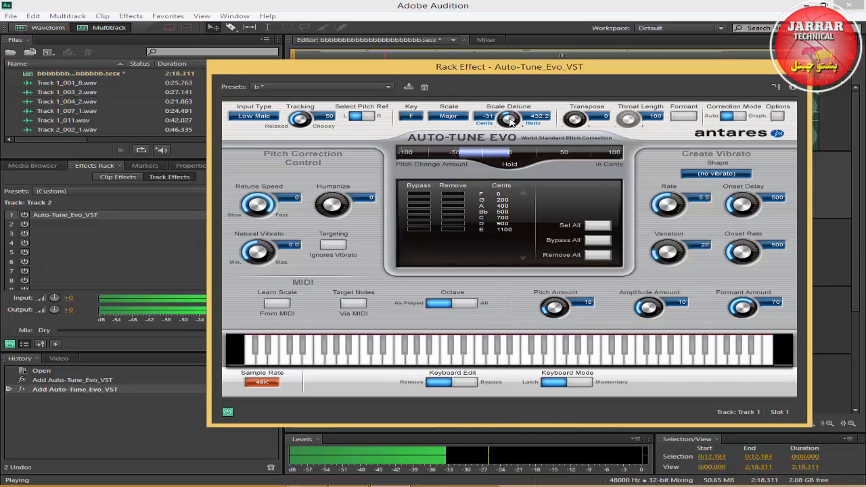
pyautogui.moveTo(510, 121); pyautogui.dragTo(517, 101)
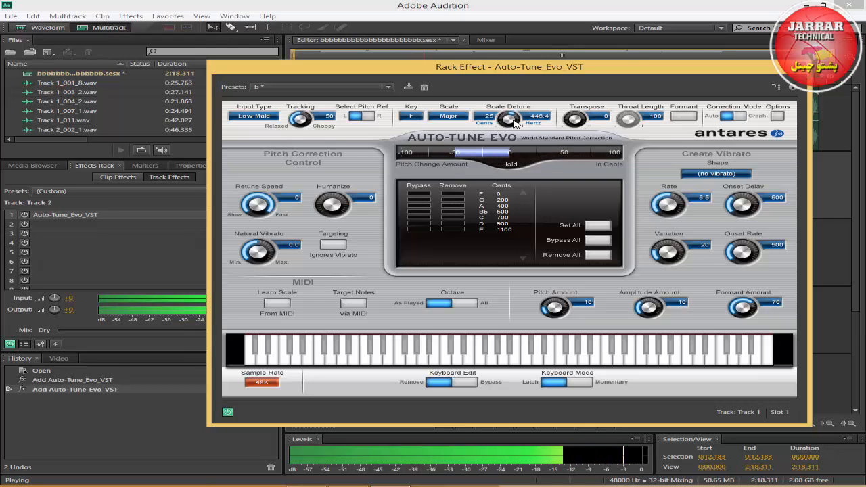
pyautogui.moveTo(512, 120); pyautogui.dragTo(518, 91)
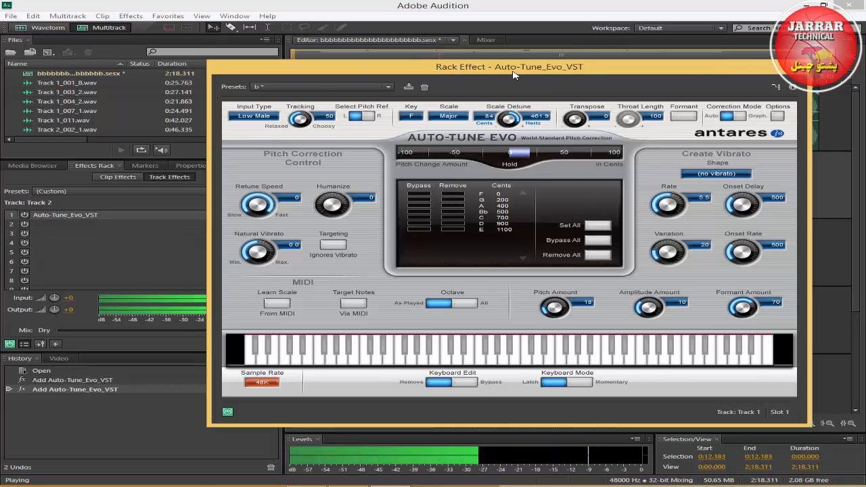
# Replay Track 1 from near the start, try a Scale Detune of 100 cents and settle on 78 cents.
pyautogui.moveTo(514, 68); pyautogui.dragTo(518, 136)
pyautogui.moveTo(457, 82); pyautogui.dragTo(421, 91)
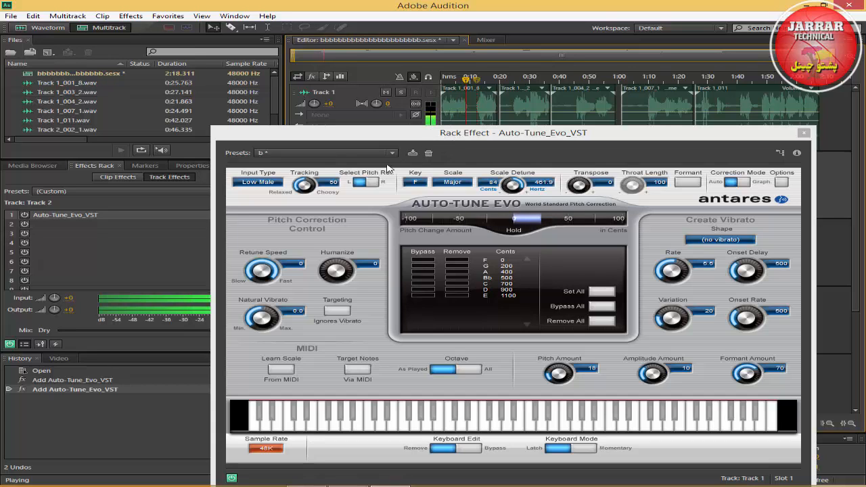
pyautogui.moveTo(508, 186); pyautogui.dragTo(511, 166)
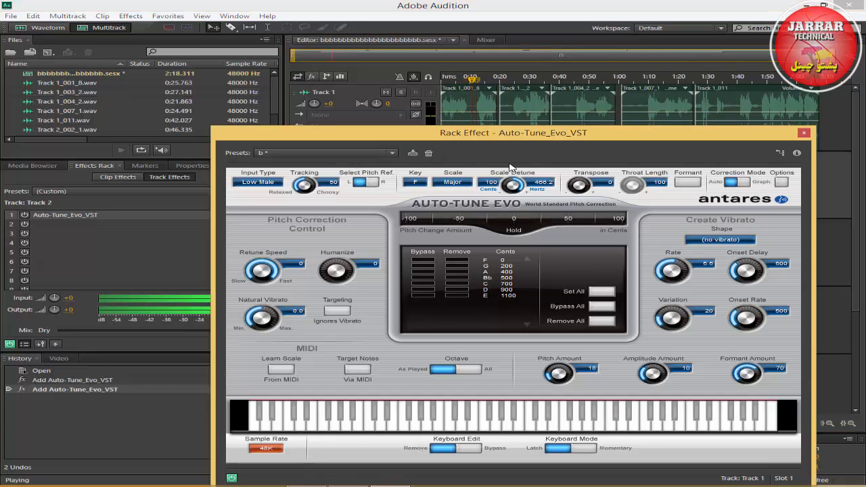
pyautogui.click(446, 78)
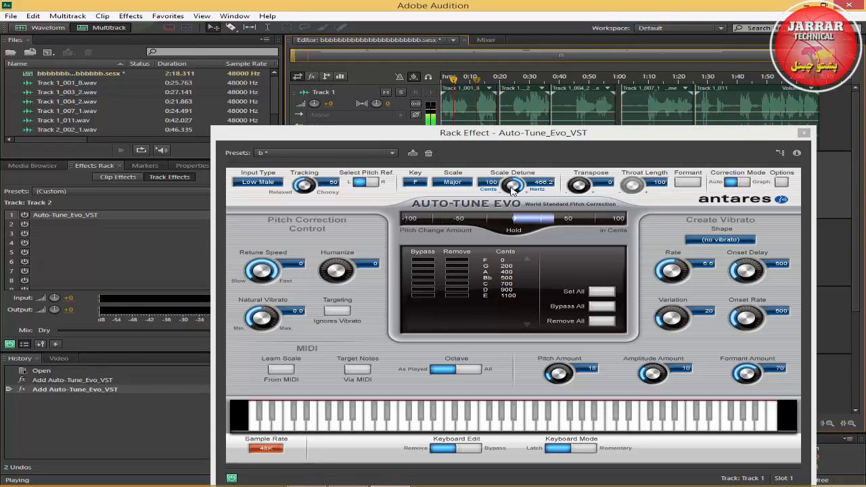
pyautogui.moveTo(512, 190); pyautogui.dragTo(512, 181)
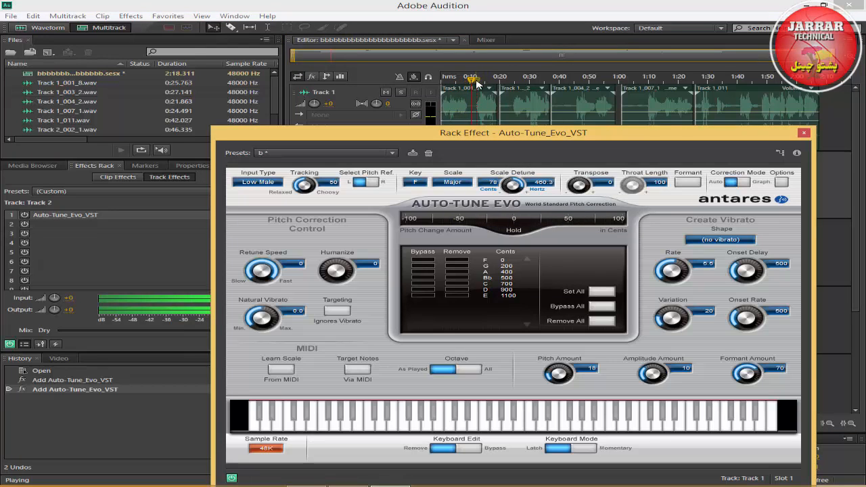
# Stop playback, overwrite preset "b" with Track 1's current Auto-Tune settings and close the effect window.
pyautogui.moveTo(486, 134); pyautogui.dragTo(490, 87)
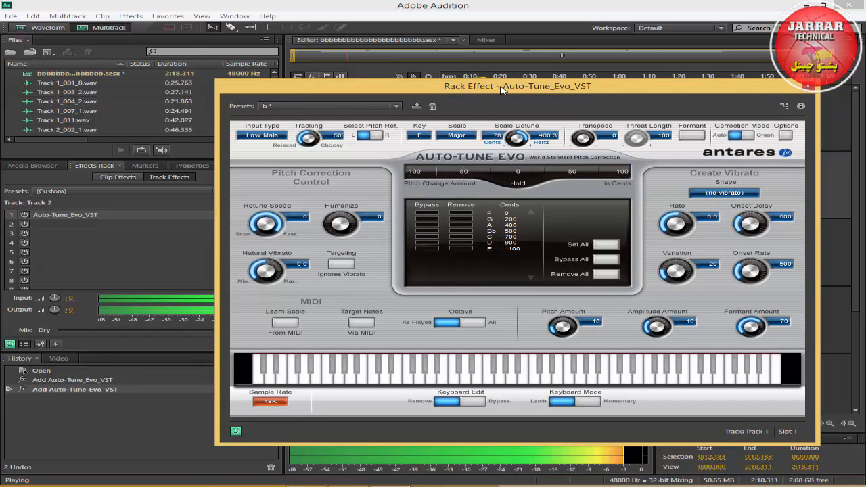
pyautogui.moveTo(500, 88); pyautogui.dragTo(503, 67)
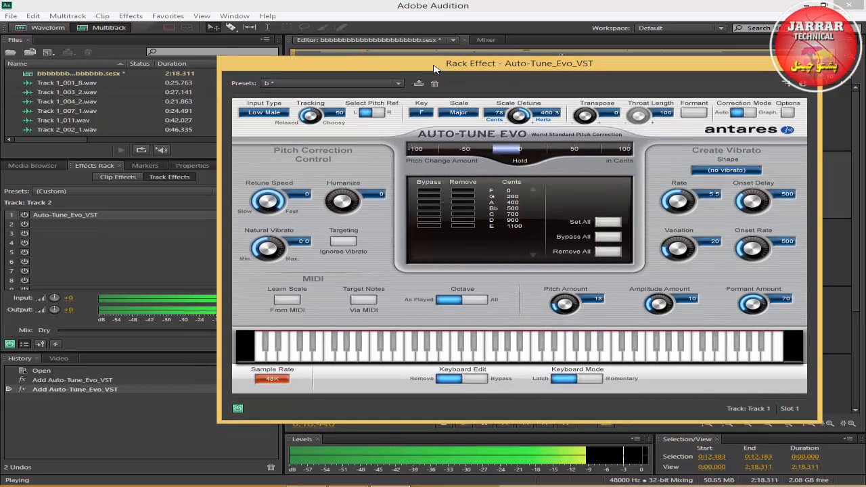
pyautogui.moveTo(436, 67); pyautogui.dragTo(466, 32)
pyautogui.press('space')
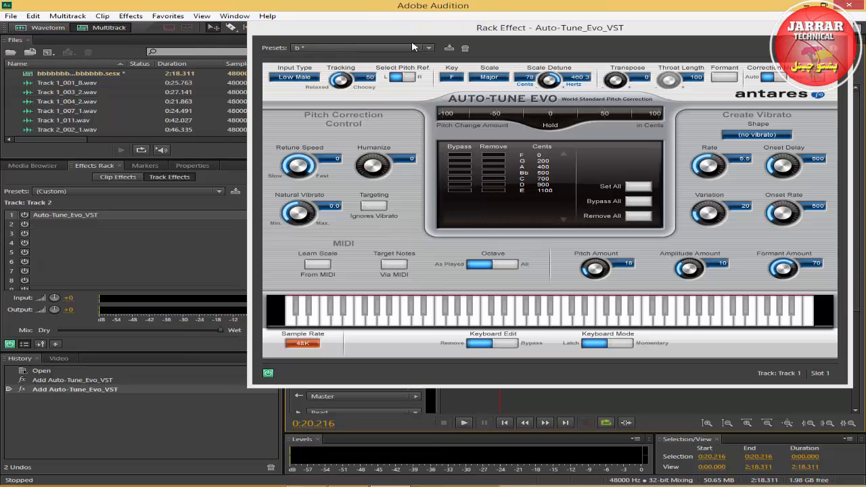
pyautogui.click(449, 49)
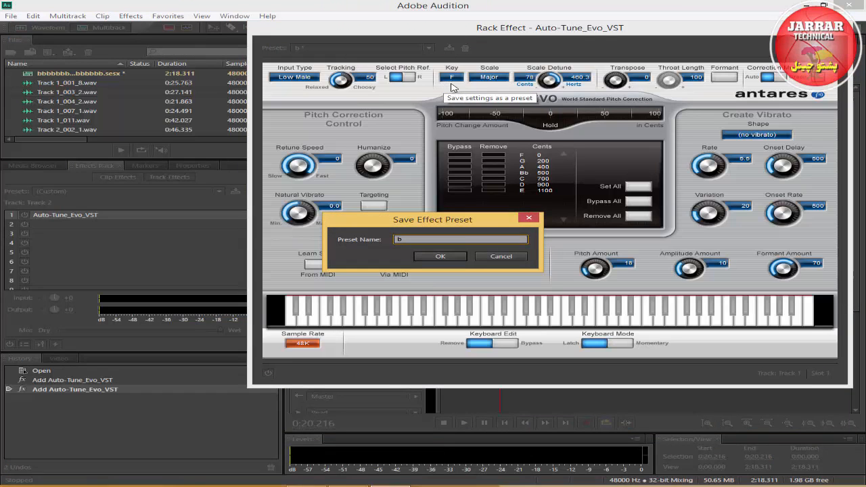
pyautogui.click(440, 257)
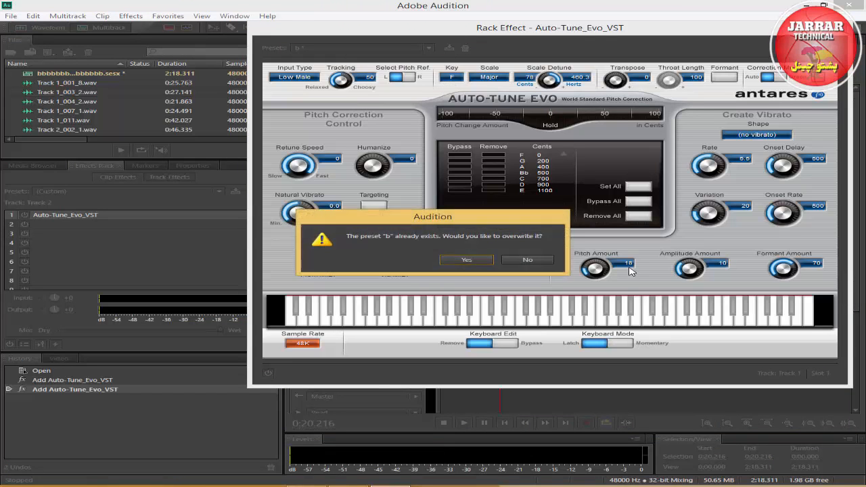
pyautogui.click(460, 262)
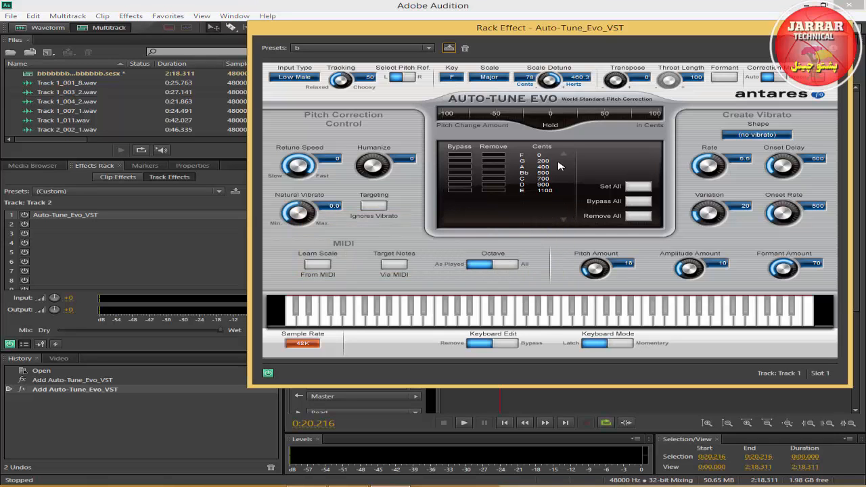
pyautogui.click(840, 28)
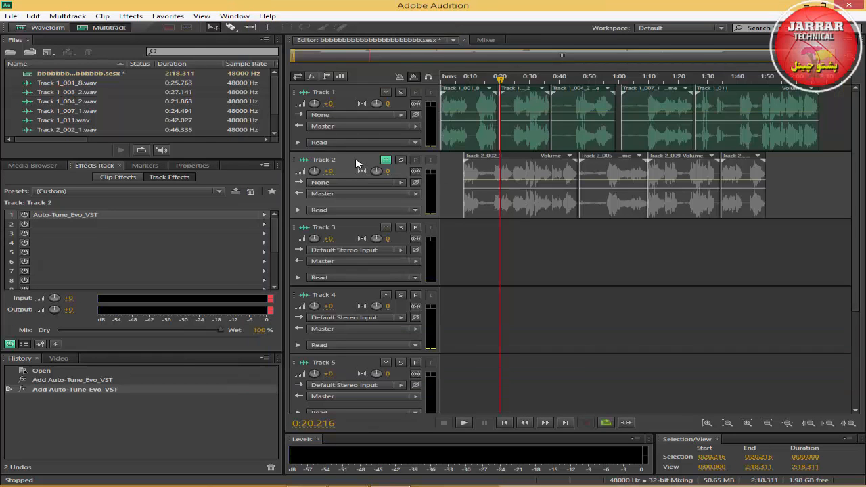
# Open Track 2's Auto-Tune Evo effect, switch to preset "hg" and back to "b" to load the saved settings, and close it.
pyautogui.doubleClick(178, 216)
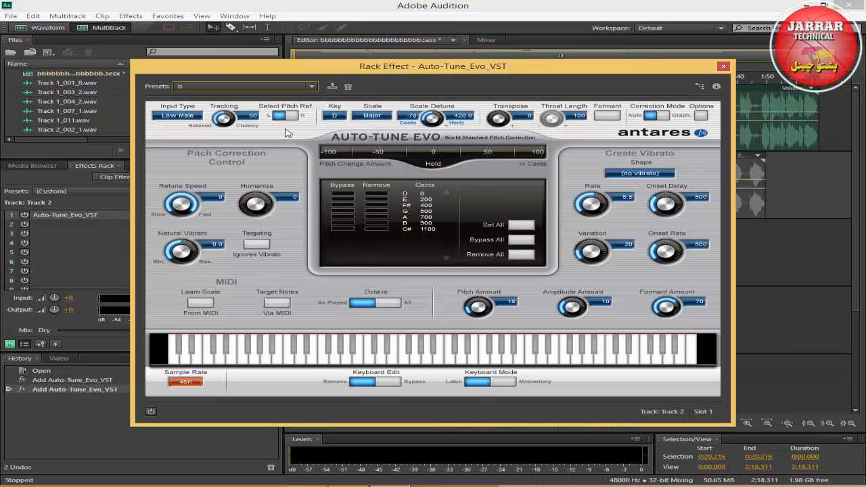
pyautogui.click(263, 86)
pyautogui.click(232, 111)
pyautogui.click(243, 87)
pyautogui.click(201, 120)
pyautogui.click(232, 87)
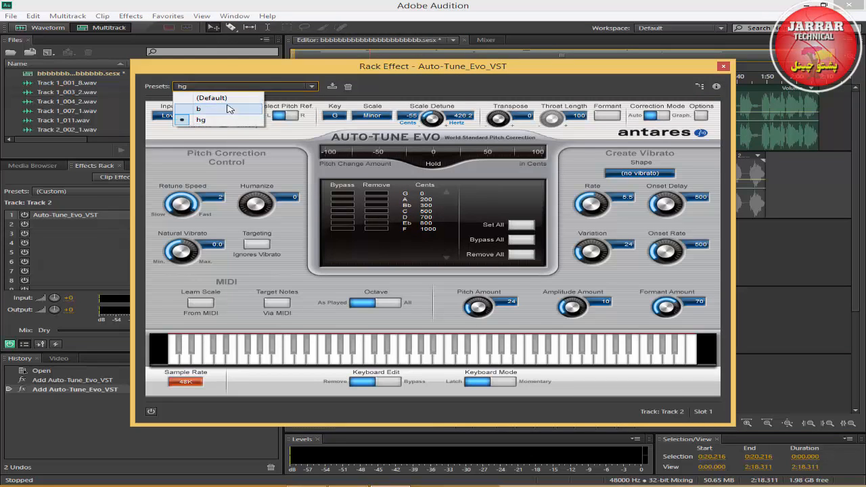
pyautogui.click(229, 109)
pyautogui.click(725, 67)
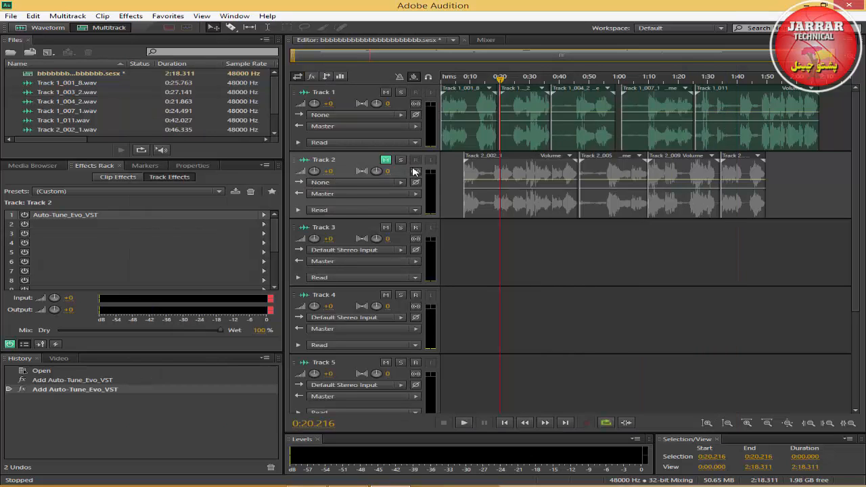
# Unmute Track 2 and turn on its Auto-Tune effect while playing both tracks from the start, and stop playback.
pyautogui.click(386, 160)
pyautogui.press('Home')
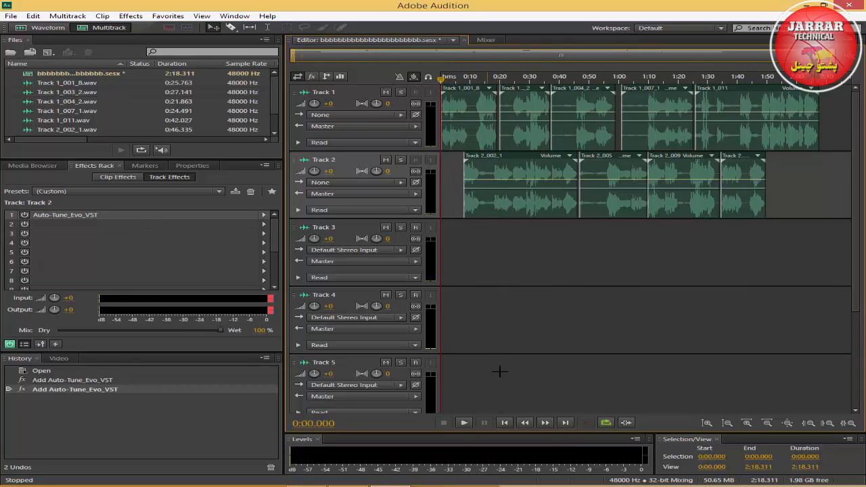
pyautogui.click(460, 423)
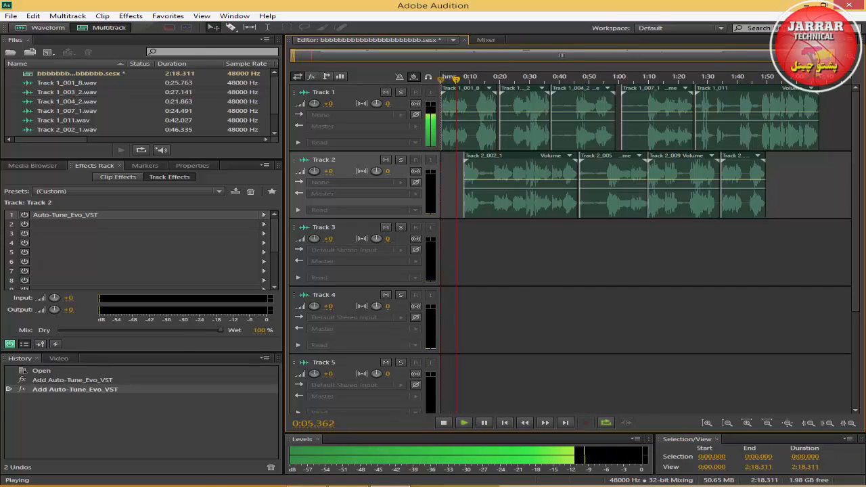
pyautogui.moveTo(831, 57); pyautogui.dragTo(445, 71)
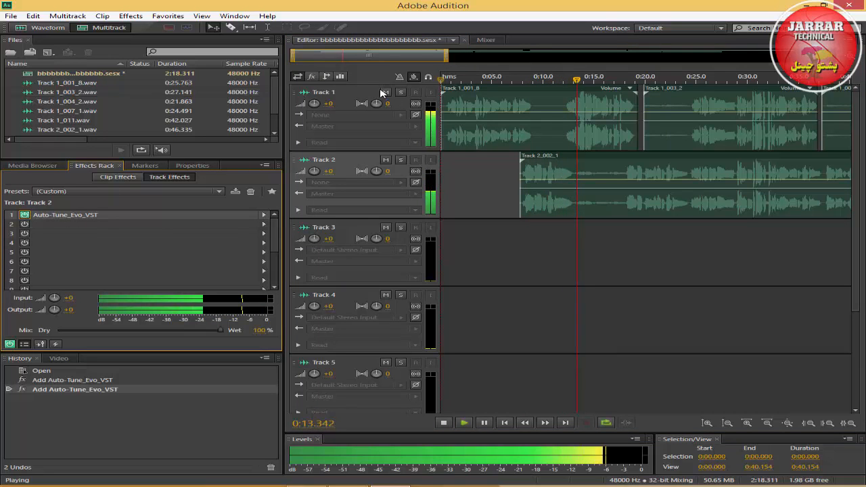
pyautogui.click(495, 80)
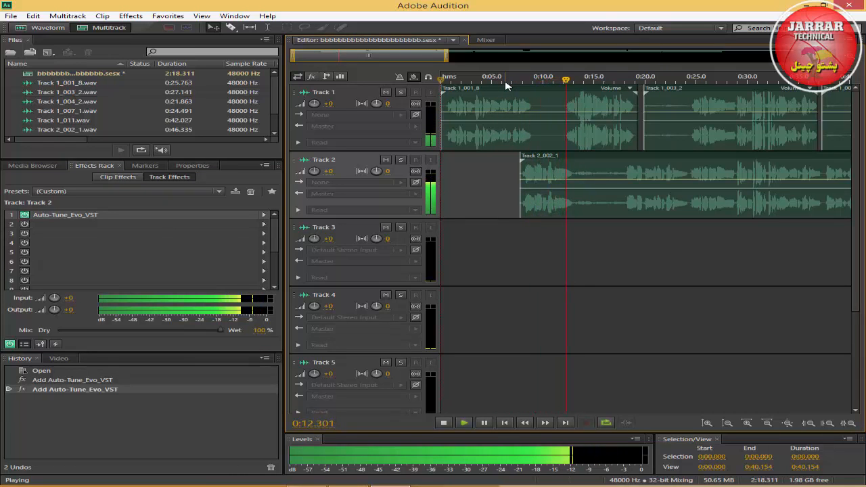
pyautogui.click(444, 423)
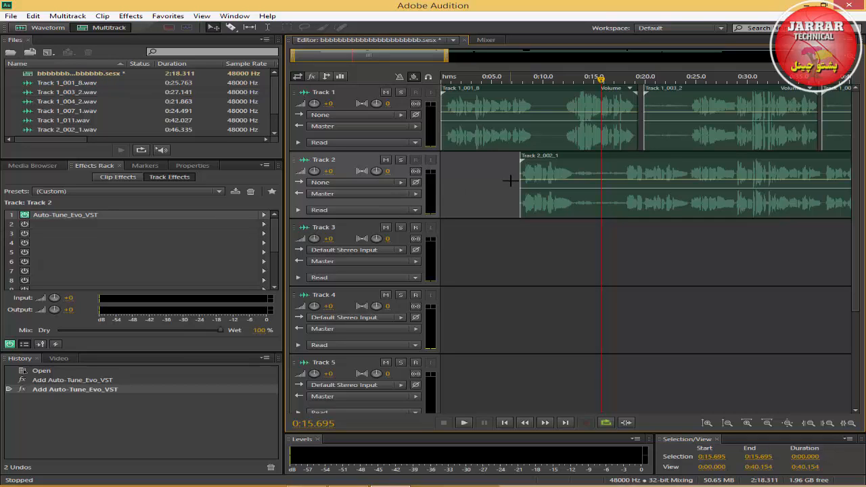
pyautogui.click(151, 217)
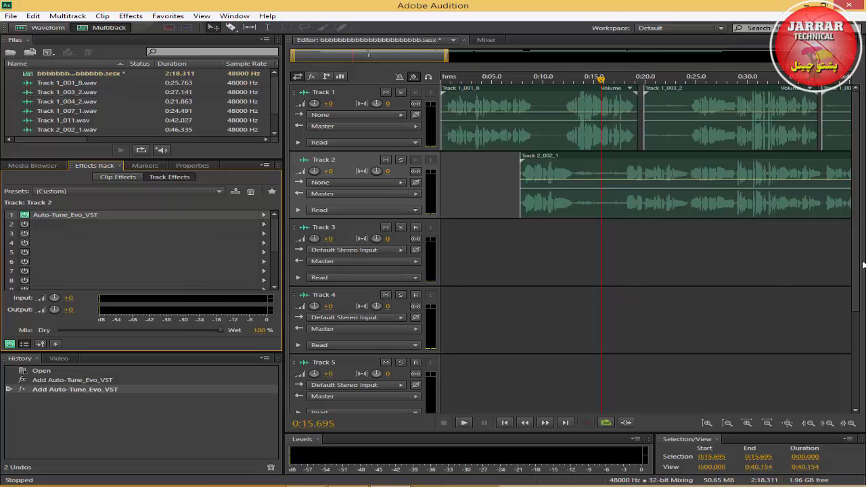
# Select the Master track and add iZotope's Mastering Reverb VST to its first effects slot.
pyautogui.scroll(-5, 379, 381)
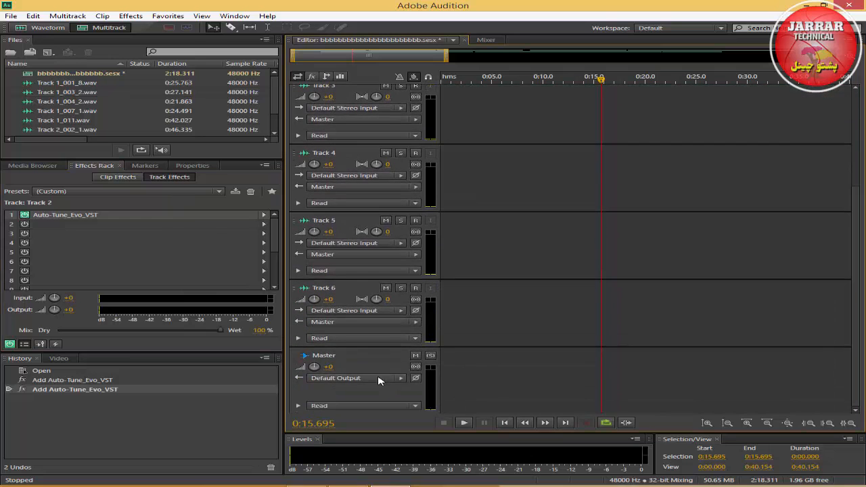
pyautogui.click(328, 365)
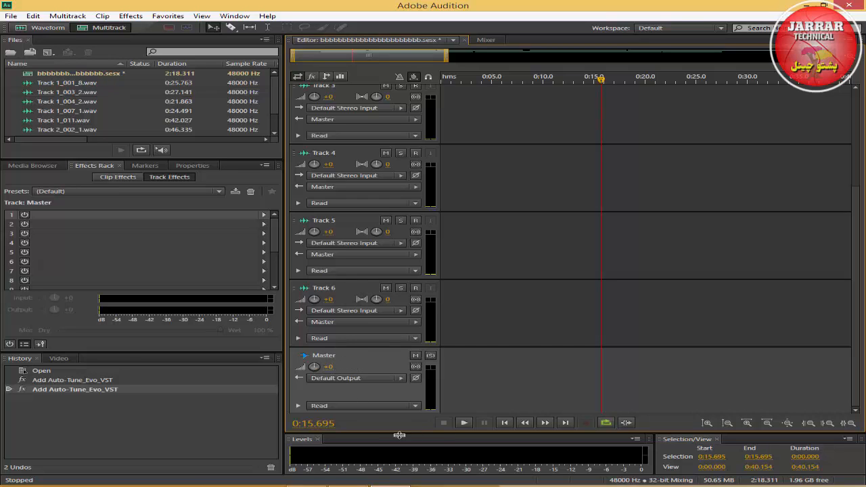
pyautogui.click(264, 218)
pyautogui.moveTo(395, 351)
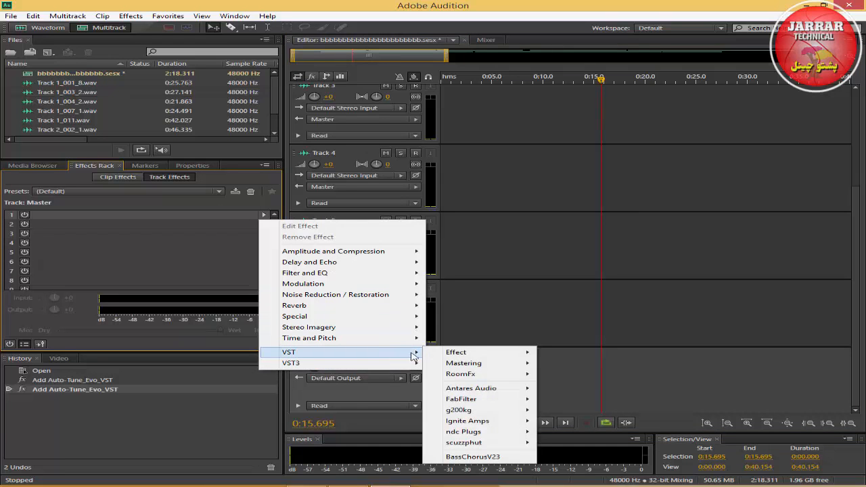
pyautogui.moveTo(491, 357)
pyautogui.moveTo(643, 363)
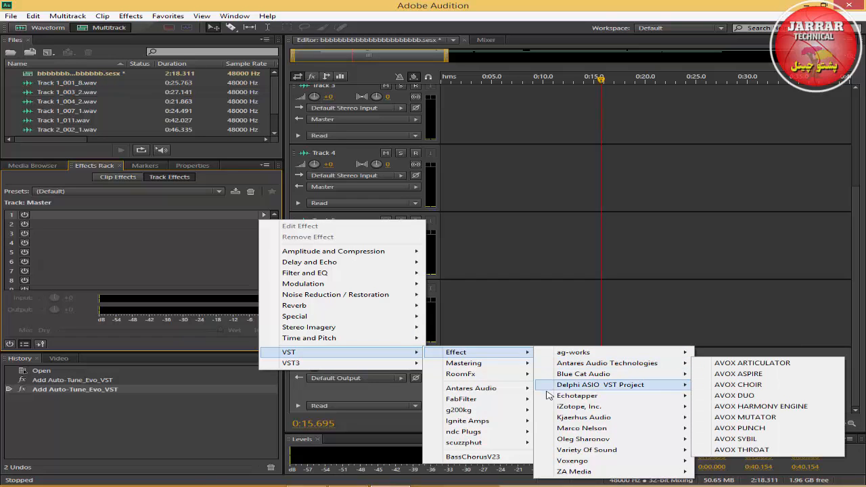
pyautogui.moveTo(579, 408)
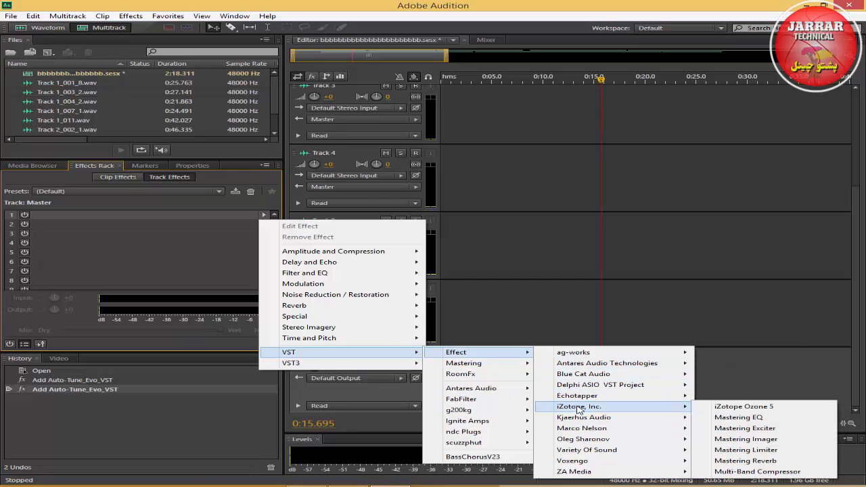
pyautogui.moveTo(615, 386)
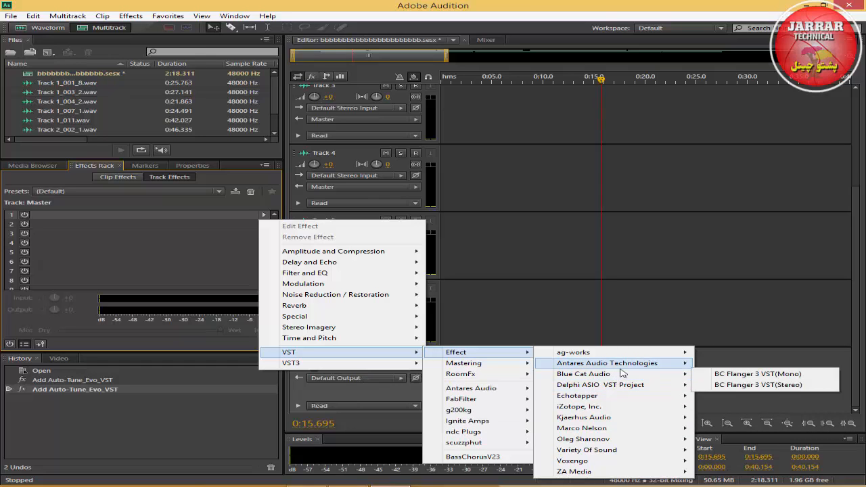
pyautogui.moveTo(616, 410)
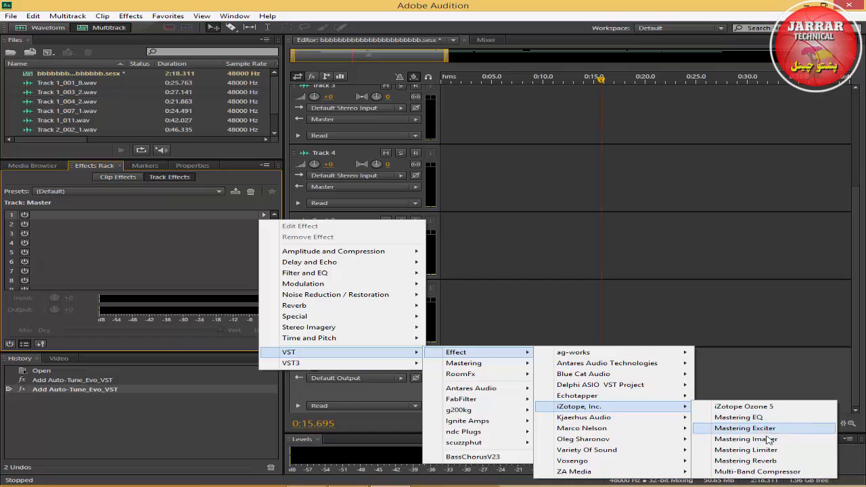
pyautogui.click(770, 461)
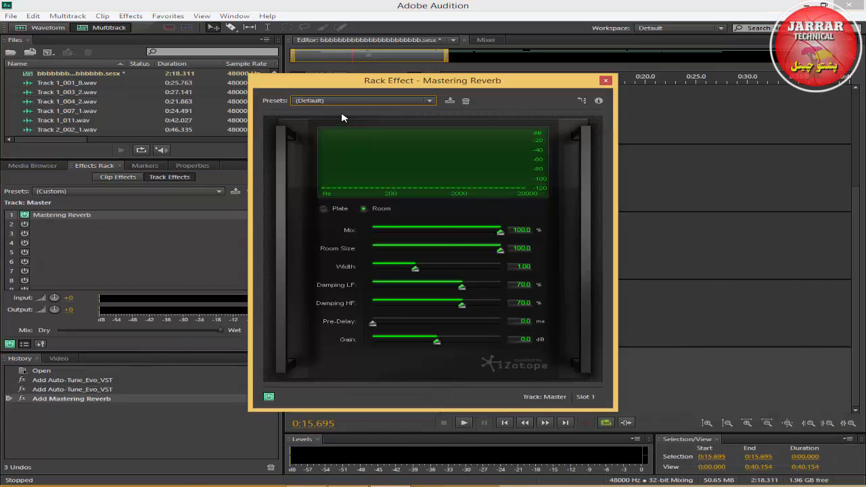
# Load the "Guitar - Acoustic Prese" preset in Mastering Reverb and close the effect window.
pyautogui.click(348, 100)
pyautogui.click(378, 158)
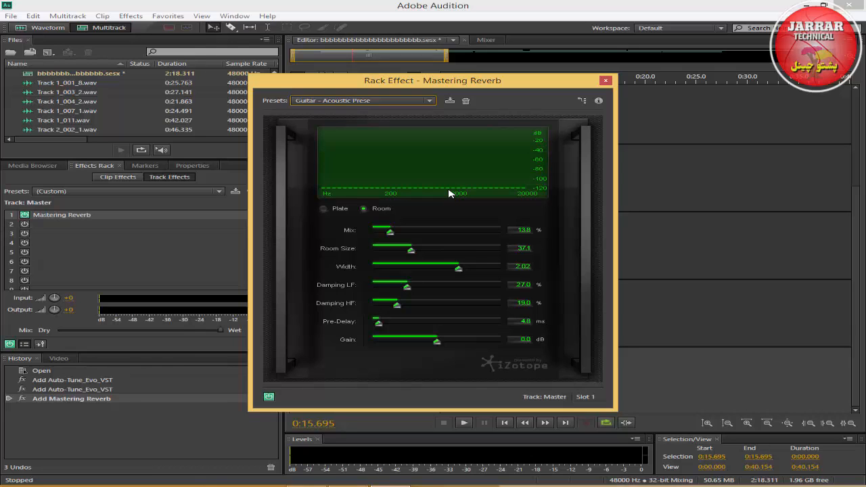
pyautogui.click(605, 81)
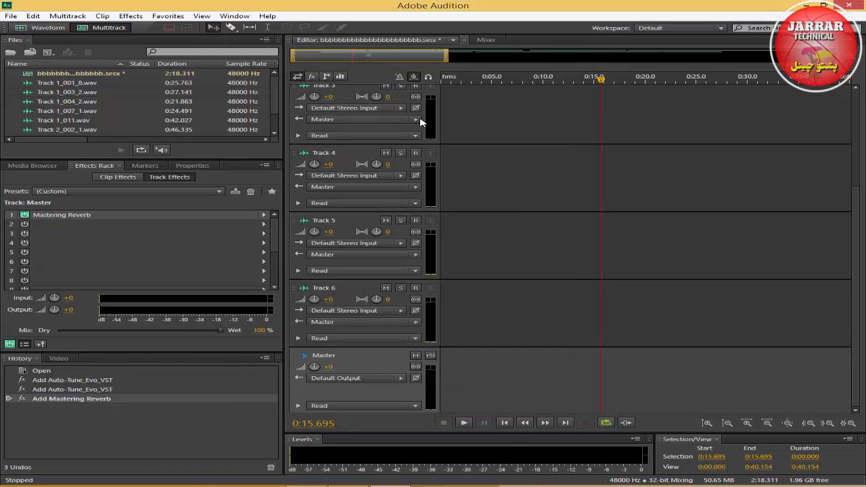
# Play the session from the start, set Mastering Reverb's Mix to 16.9% and Room Size to 42.4, and stop and close the effect.
pyautogui.click(505, 423)
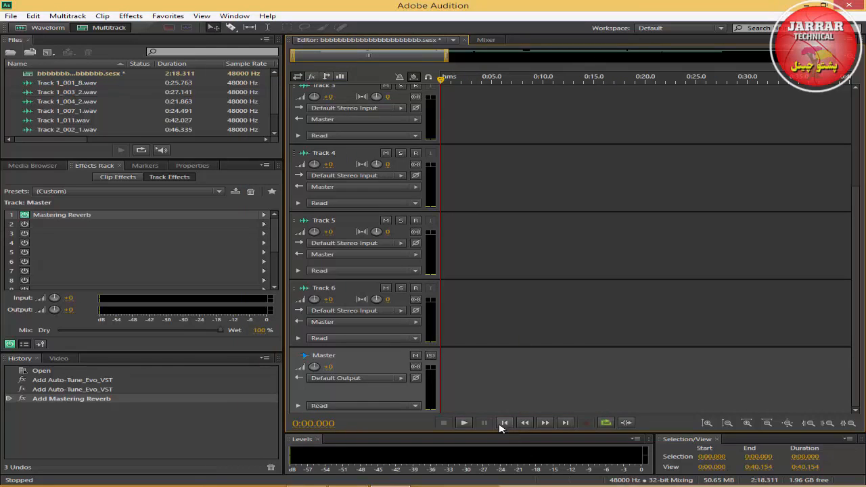
pyautogui.click(463, 423)
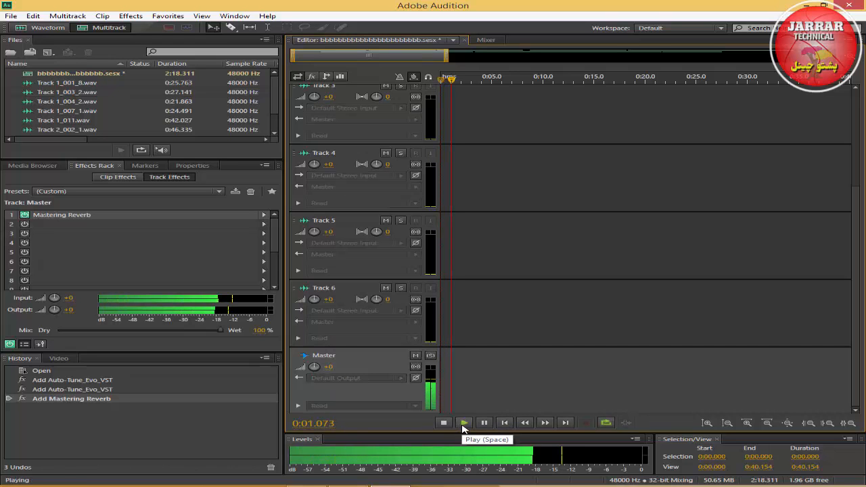
pyautogui.doubleClick(122, 219)
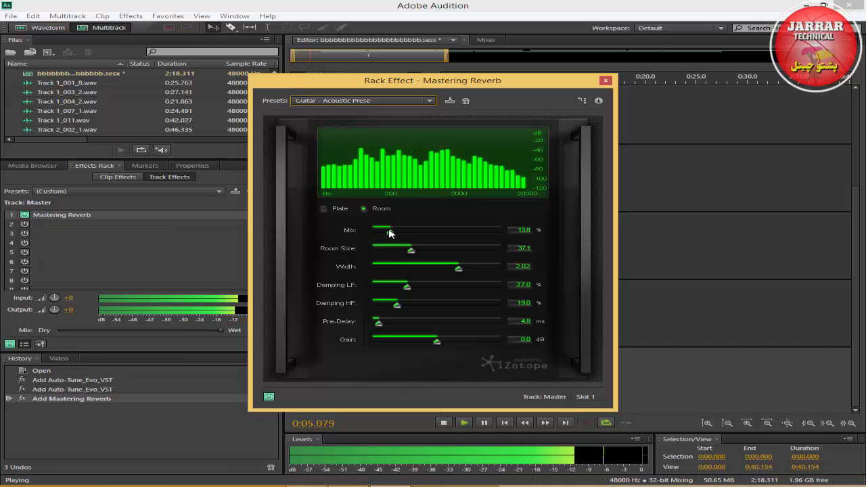
pyautogui.moveTo(396, 234); pyautogui.dragTo(423, 250)
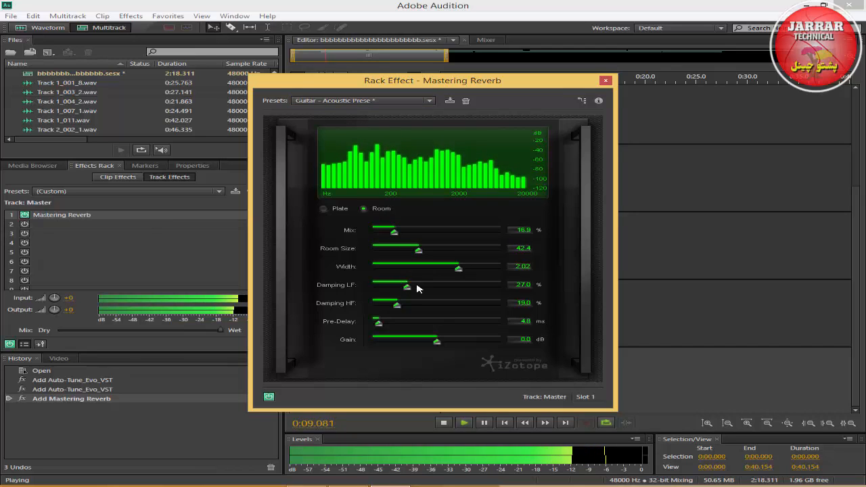
pyautogui.click(463, 423)
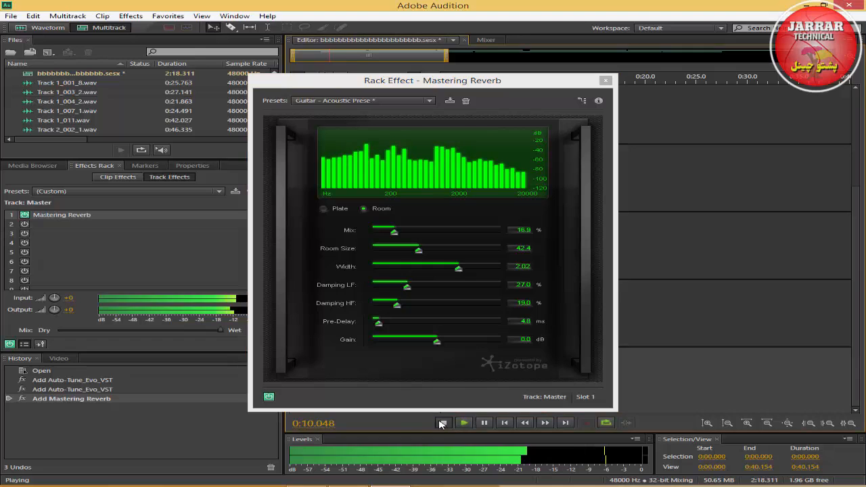
pyautogui.click(605, 81)
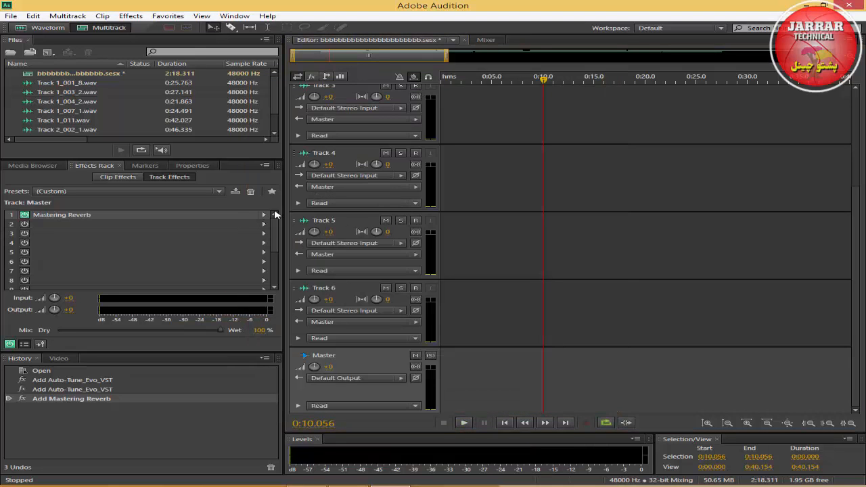
# Add Kjaerhus Audio's Classic Chorus to the Master track's second slot and turn its Mix to about 1.6:0.42.
pyautogui.click(263, 224)
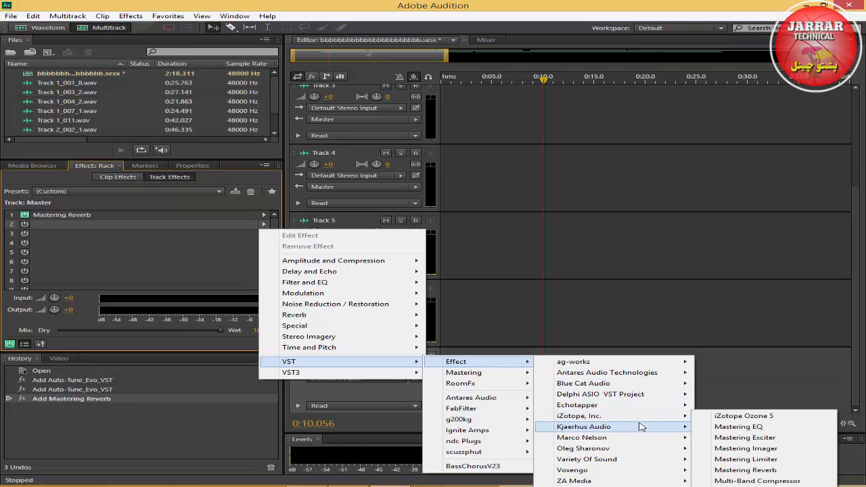
pyautogui.moveTo(639, 430)
pyautogui.click(739, 427)
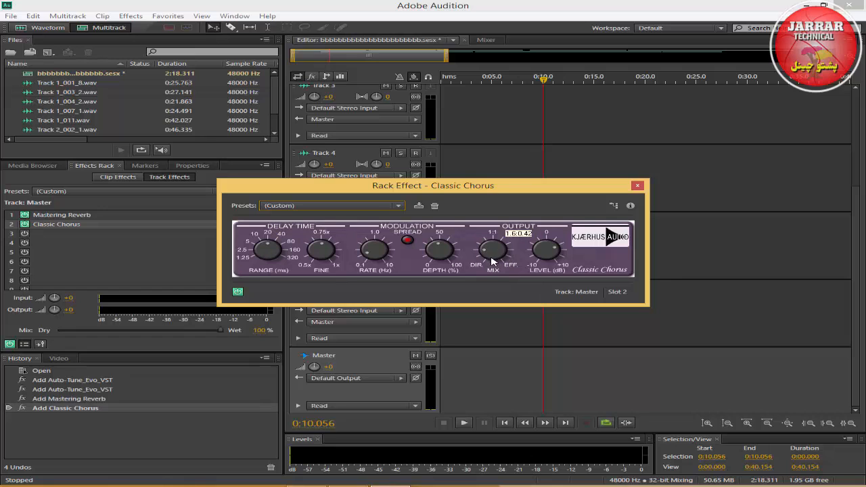
# Fine-tune the Classic Chorus Mix while playing the session from the start, and stop playback and close the effect.
pyautogui.click(507, 422)
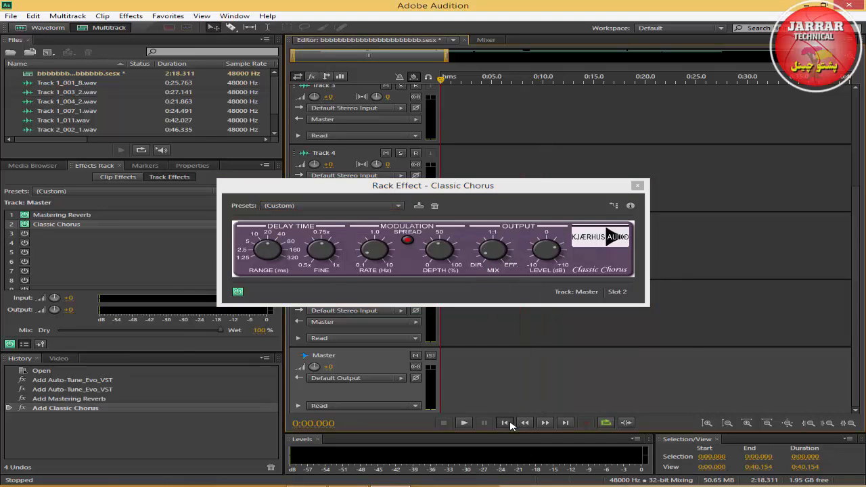
pyautogui.click(464, 423)
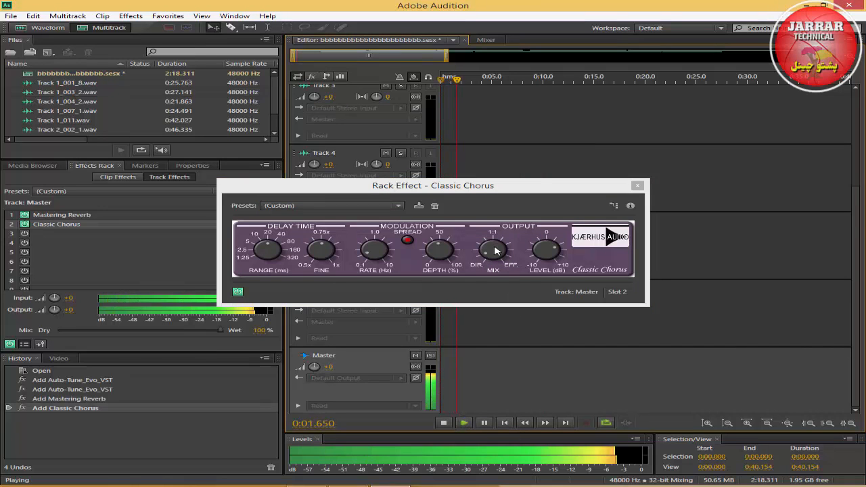
pyautogui.moveTo(496, 251)
pyautogui.mouseDown()
pyautogui.moveTo(495, 240)
pyautogui.moveTo(492, 247)
pyautogui.mouseUp()
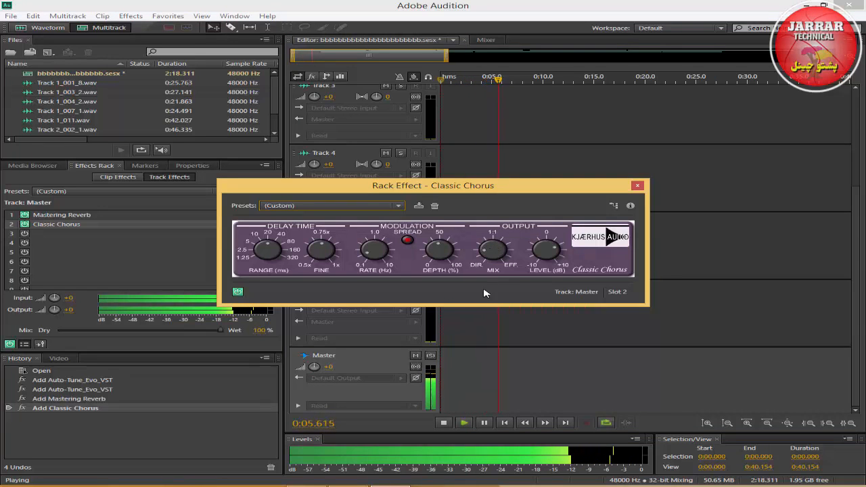
pyautogui.press('space')
pyautogui.click(637, 188)
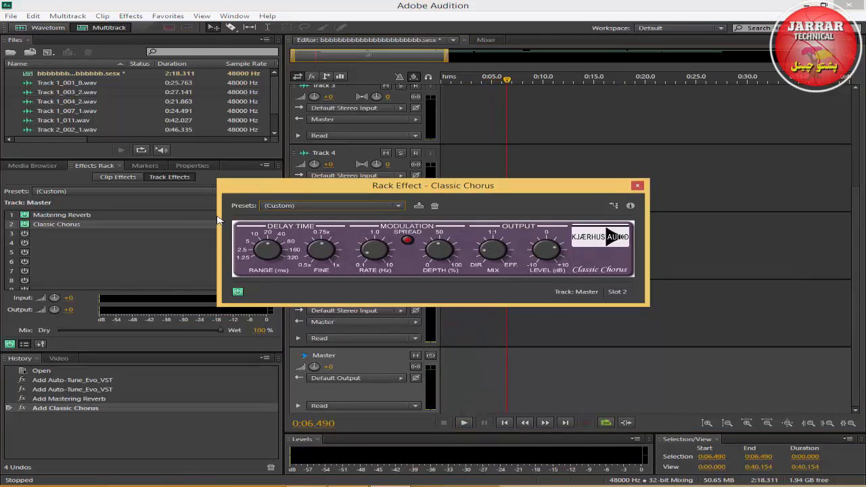
pyautogui.click(637, 185)
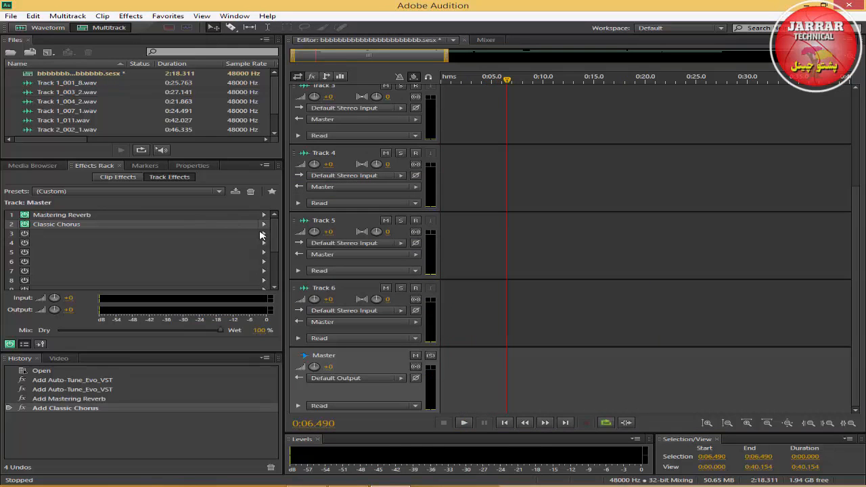
# Add Oleg Sharonov's Twin Delay VST to the Master track's third effects slot.
pyautogui.click(263, 233)
pyautogui.moveTo(409, 377)
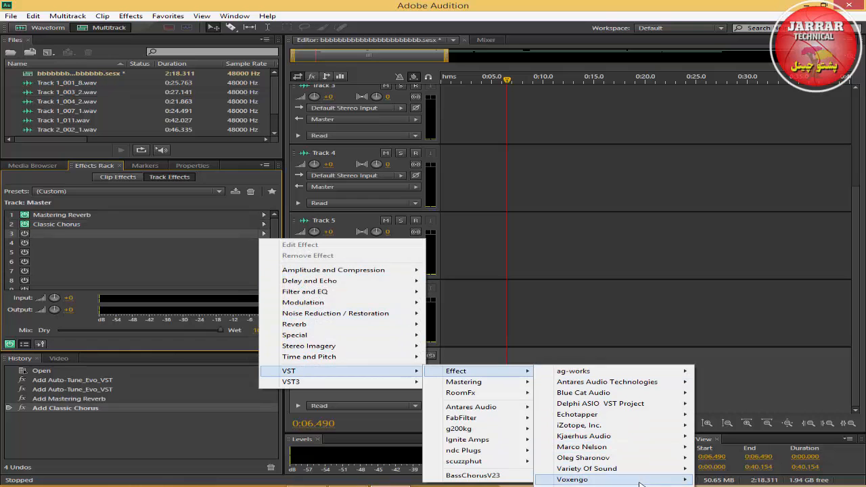
pyautogui.moveTo(656, 460)
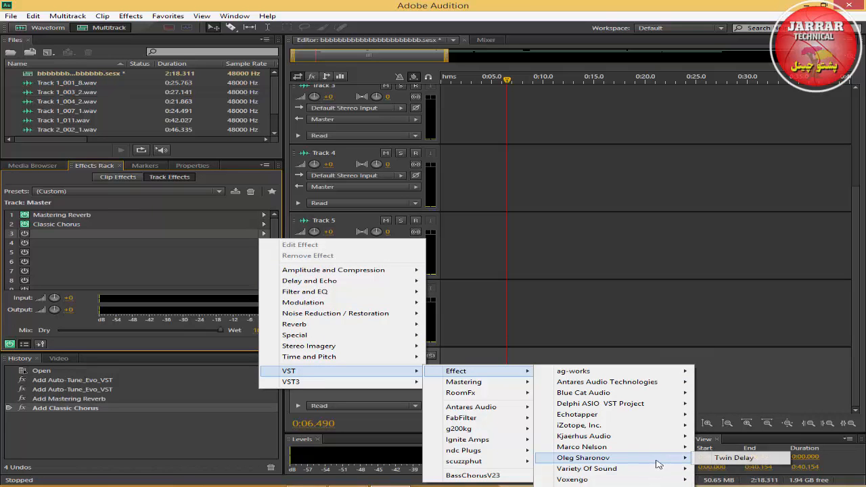
pyautogui.click(732, 457)
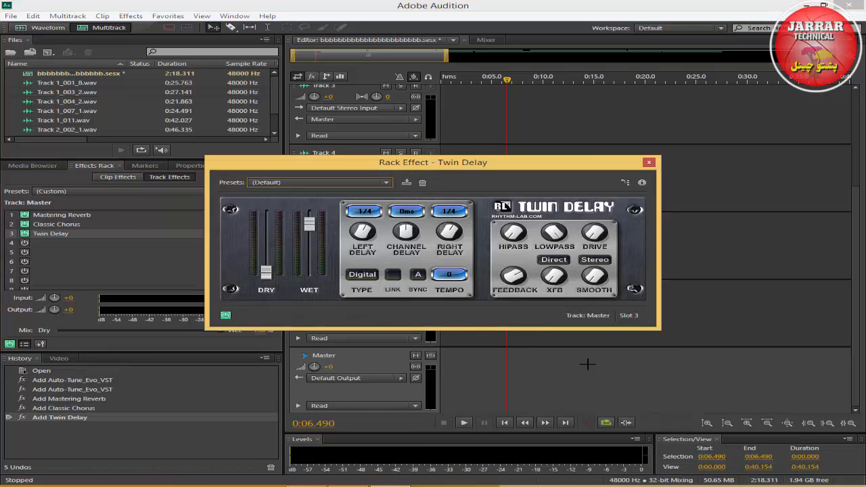
# Set Twin Delay to full Dry, low Wet, Channel Delay R500ms and reduced Feedback, and check it while playing from the start.
pyautogui.moveTo(309, 231); pyautogui.dragTo(292, 191)
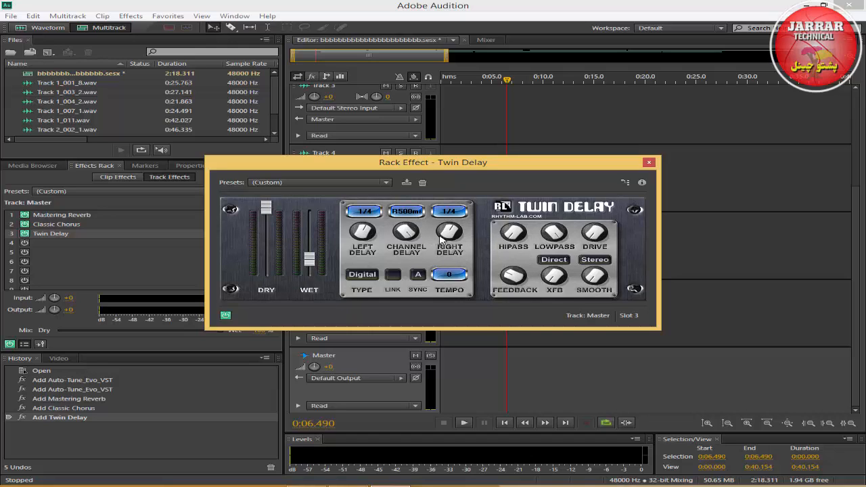
pyautogui.click(648, 163)
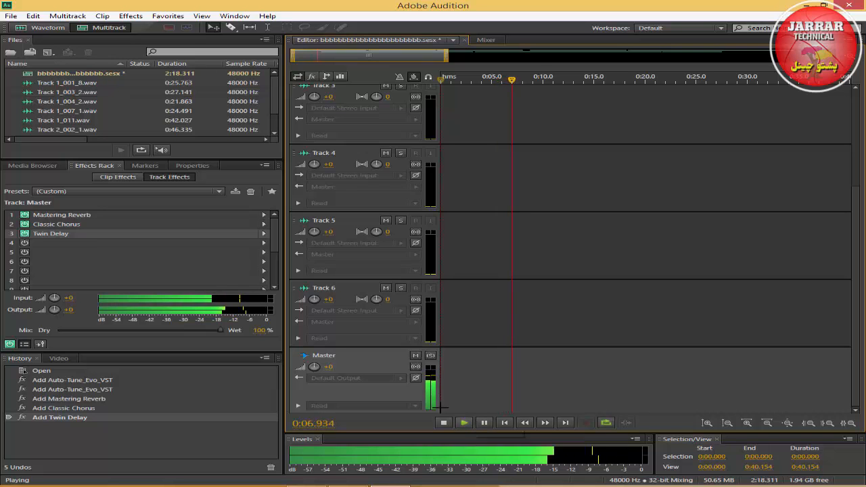
pyautogui.doubleClick(100, 234)
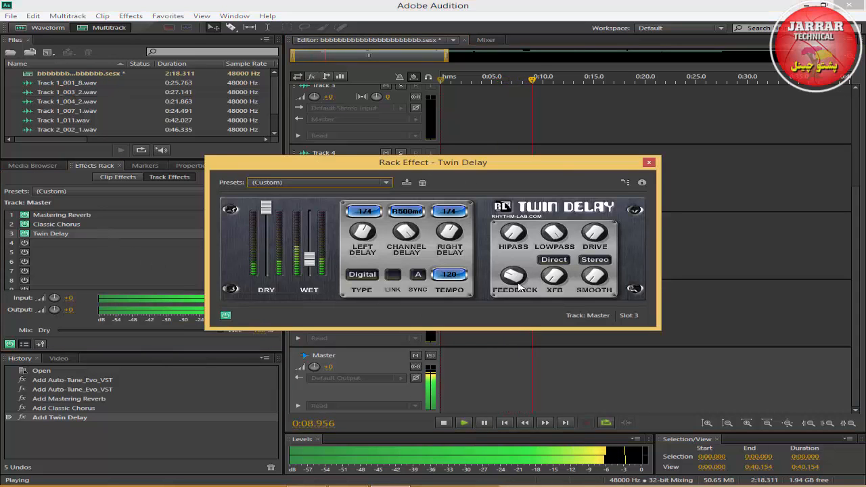
pyautogui.click(648, 162)
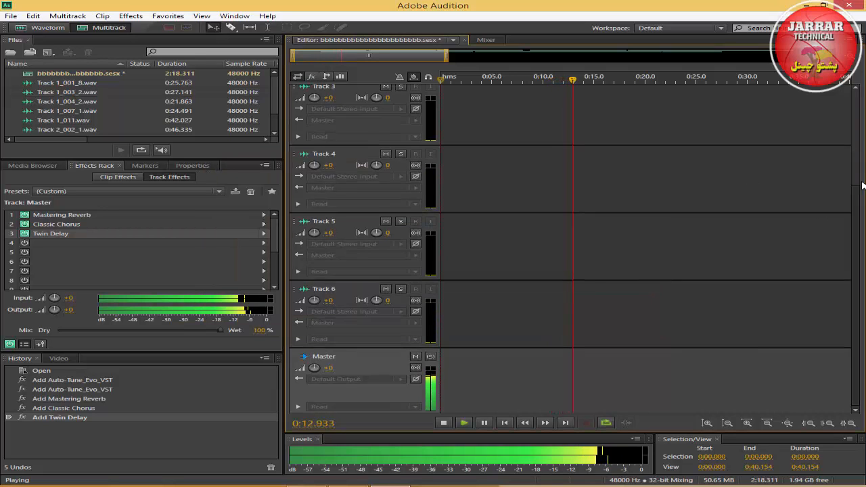
# Add a volume keyframe near the start of Track 2's clip, extend its start to about 0:05.5 and give it a fade-in of about 4 seconds.
pyautogui.scroll(3, 769, 212)
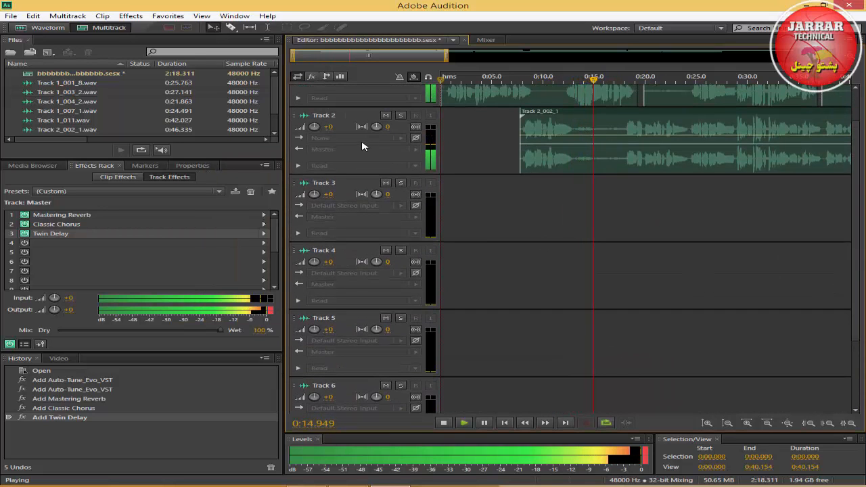
pyautogui.click(565, 134)
pyautogui.moveTo(526, 135); pyautogui.dragTo(547, 127)
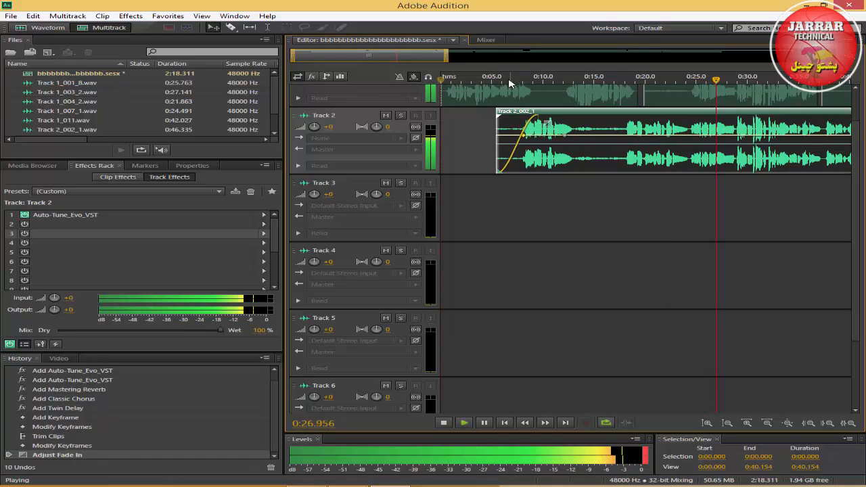
# Lengthen the Track 2 clip's fade-in to about 6.5 seconds, replaying from about 0:06 to check it, and stop playback.
pyautogui.click(506, 75)
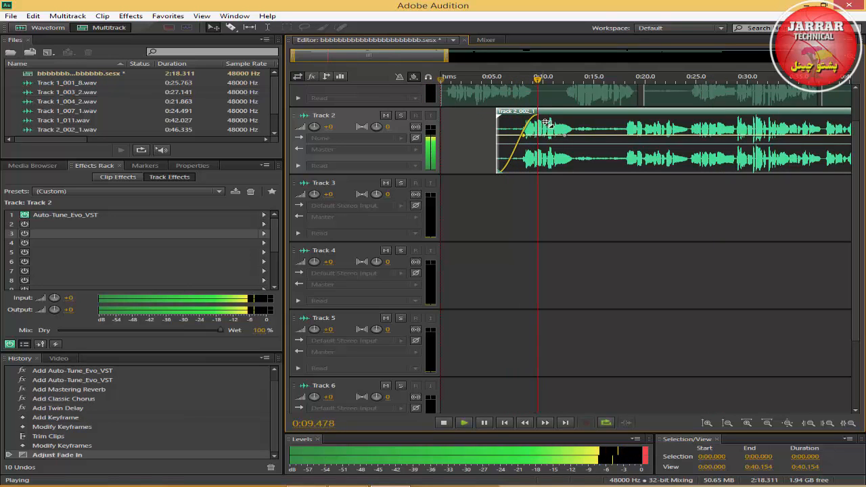
pyautogui.moveTo(545, 123); pyautogui.dragTo(572, 121)
pyautogui.click(502, 76)
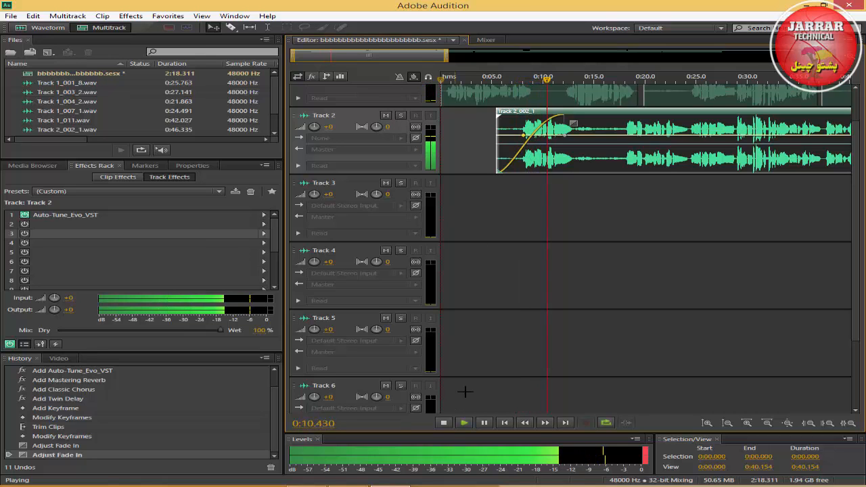
pyautogui.click(443, 424)
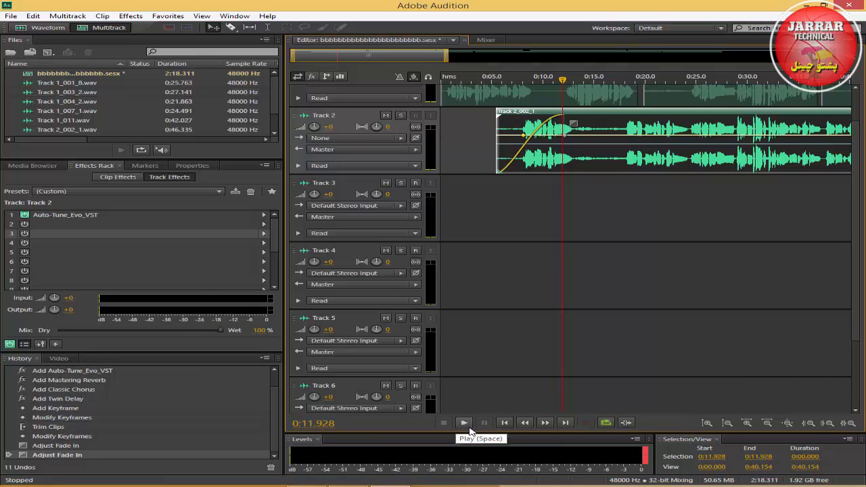
# Play the session from about 1:34, 1:24, 0:44 and 0:17 to check the mix, and stop playback.
pyautogui.moveTo(325, 59)
pyautogui.mouseDown()
pyautogui.moveTo(440, 63)
pyautogui.moveTo(332, 66)
pyautogui.mouseUp()
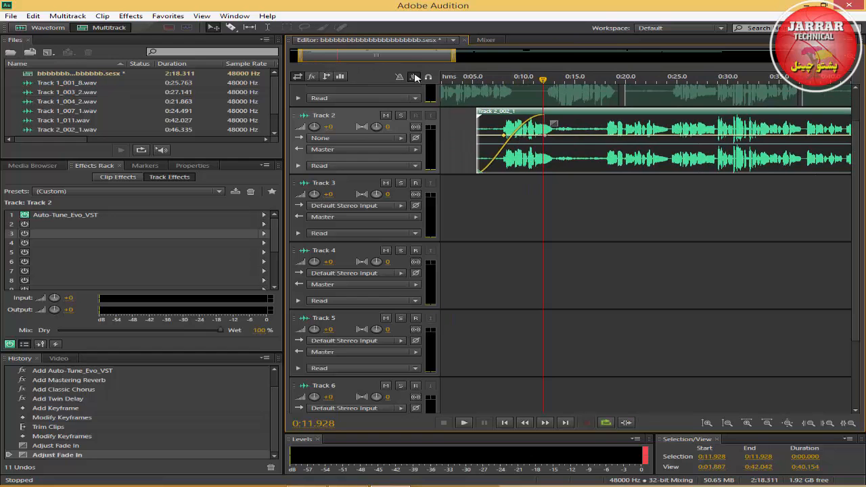
pyautogui.moveTo(406, 59); pyautogui.dragTo(670, 58)
pyautogui.click(705, 79)
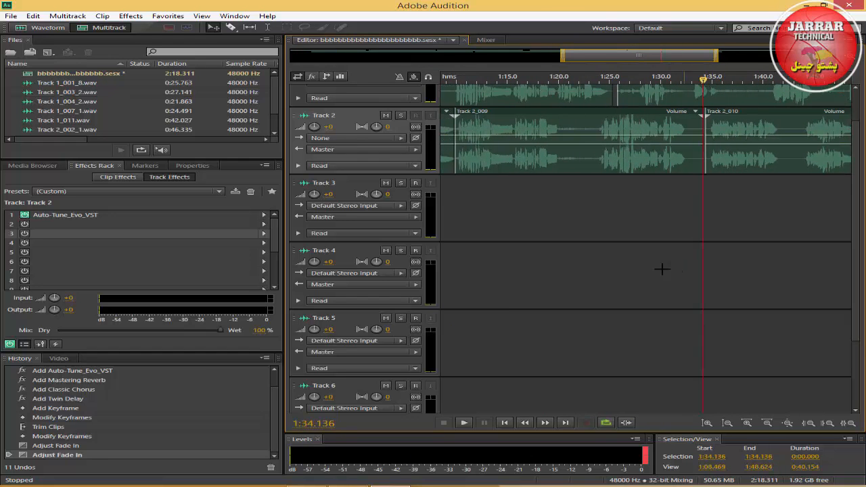
pyautogui.click(467, 424)
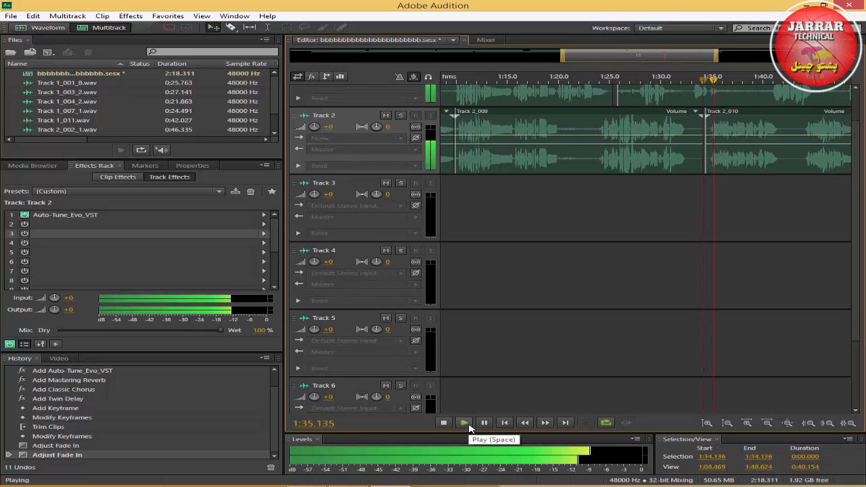
pyautogui.click(595, 80)
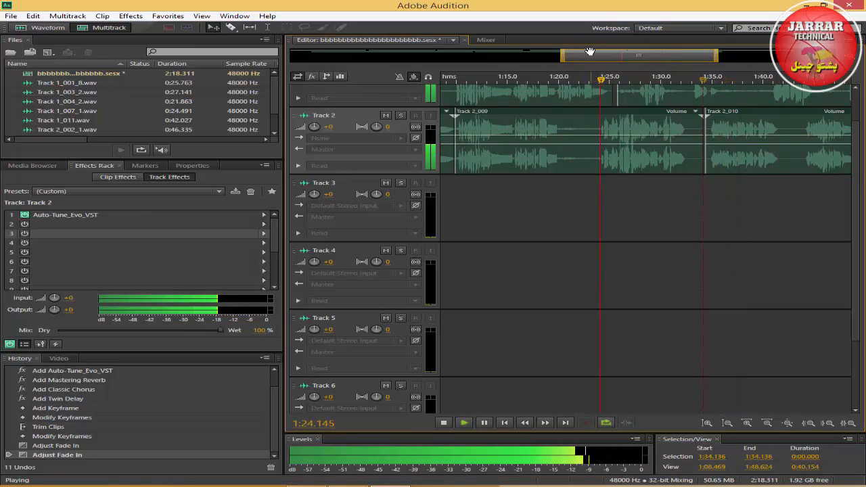
pyautogui.moveTo(584, 54); pyautogui.dragTo(454, 57)
pyautogui.click(526, 80)
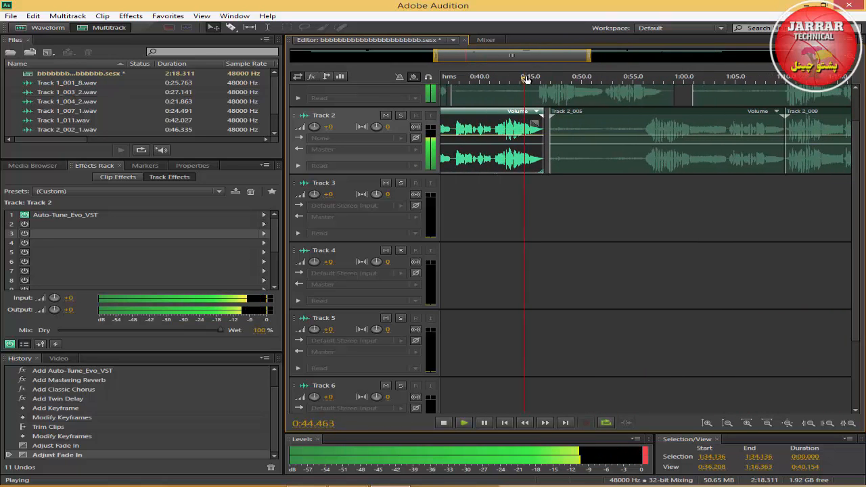
pyautogui.moveTo(527, 56); pyautogui.dragTo(412, 58)
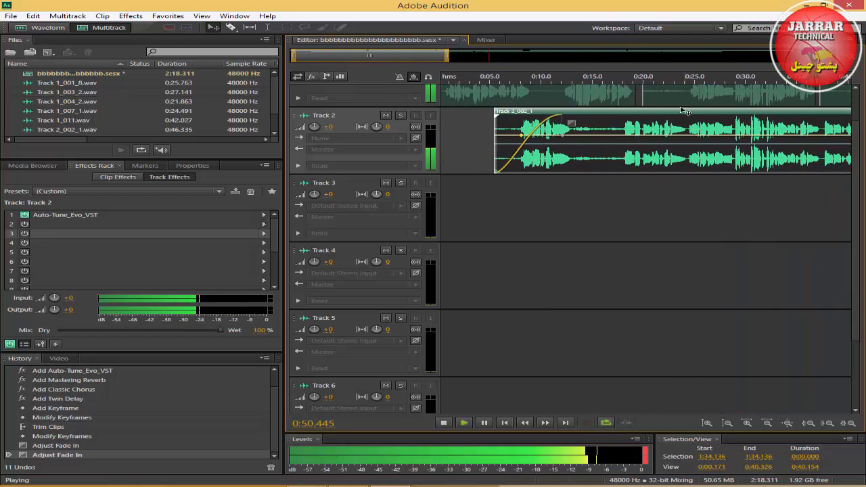
pyautogui.click(607, 79)
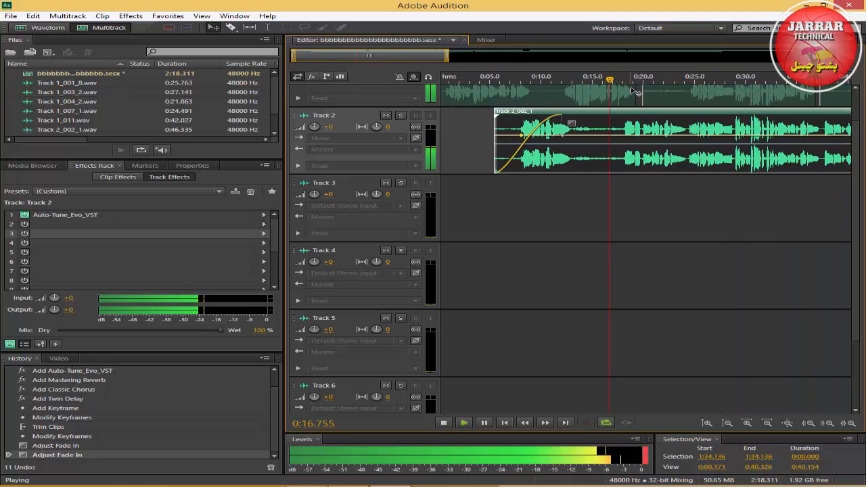
pyautogui.click(444, 423)
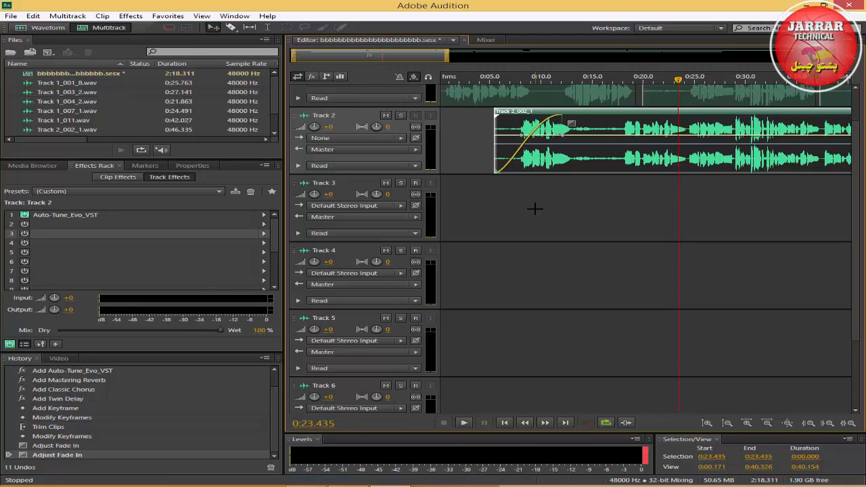
# Split the Track 2 clip with the Razor at about 0:18 and 0:24.
pyautogui.click(230, 29)
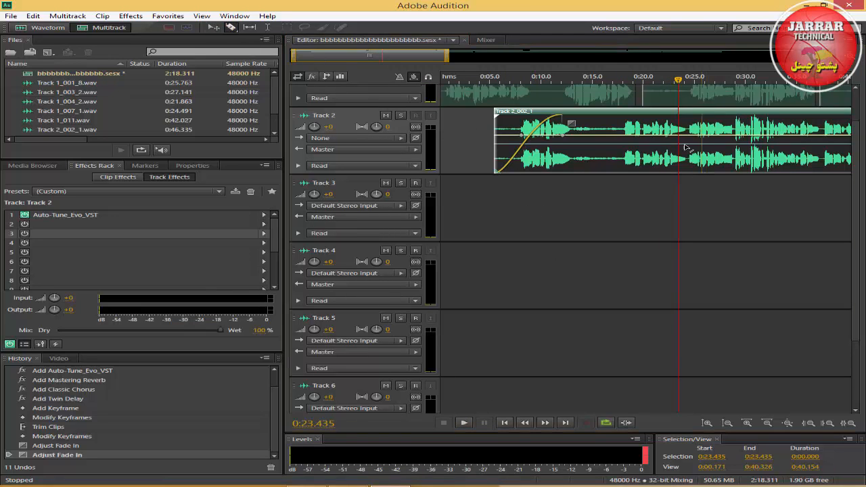
pyautogui.click(621, 121)
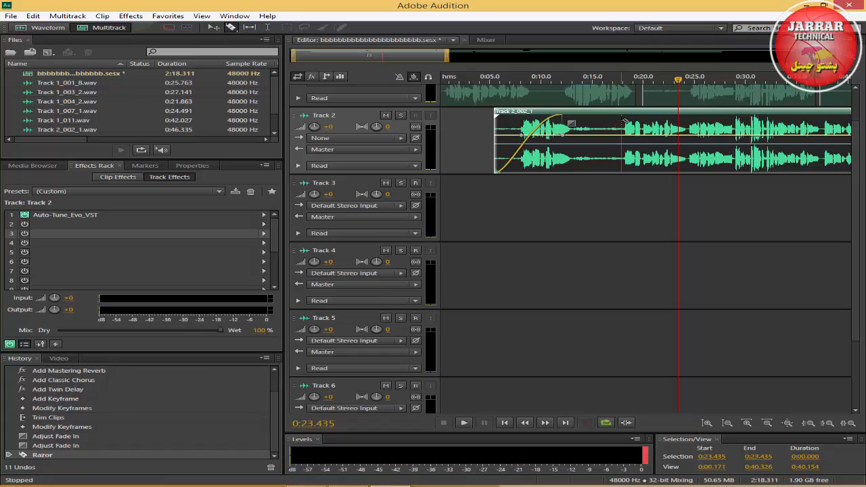
pyautogui.click(689, 129)
# Copy the middle piece of the split Track 2 clip and paste it onto Track 3 at the playhead.
pyautogui.rightClick(666, 118)
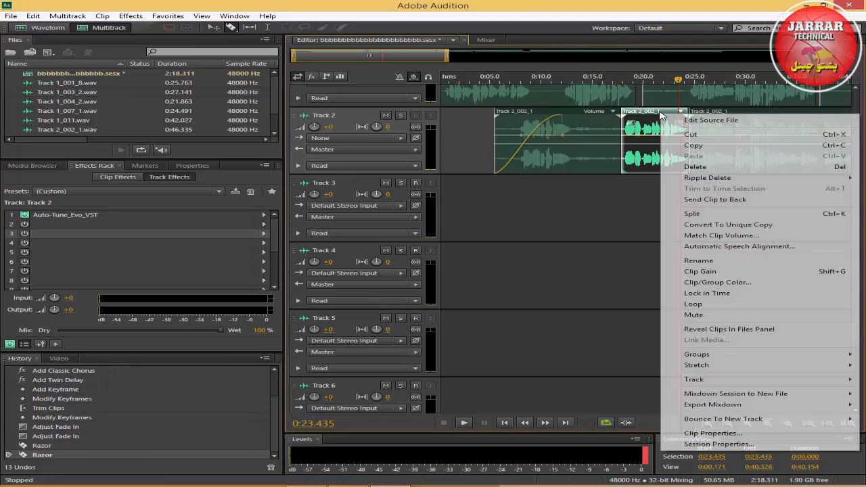
pyautogui.click(704, 146)
pyautogui.click(594, 206)
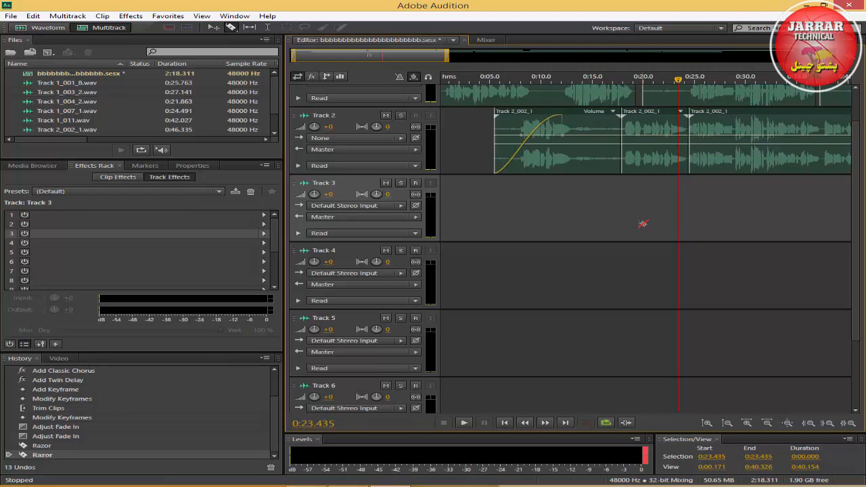
pyautogui.rightClick(717, 223)
pyautogui.click(727, 230)
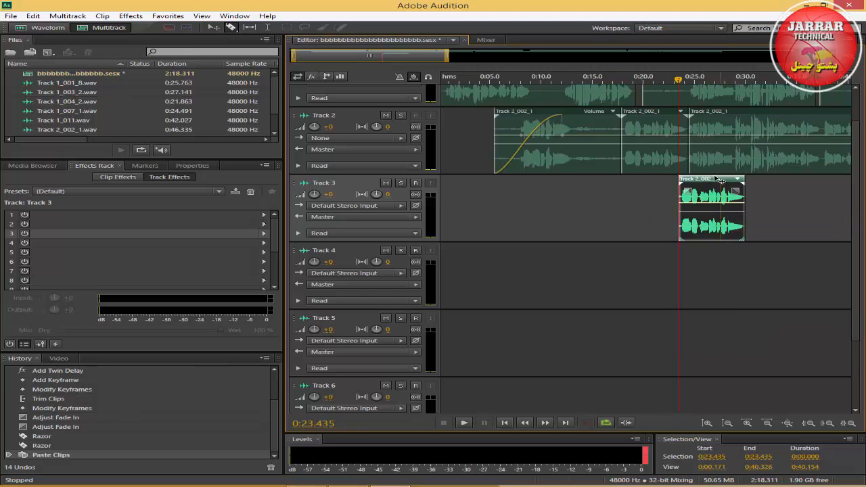
# Move the pasted clip to about 0:03 and Track 2's first piece onto Track 3 at about 0:16, and save the session.
pyautogui.moveTo(715, 182); pyautogui.dragTo(519, 181)
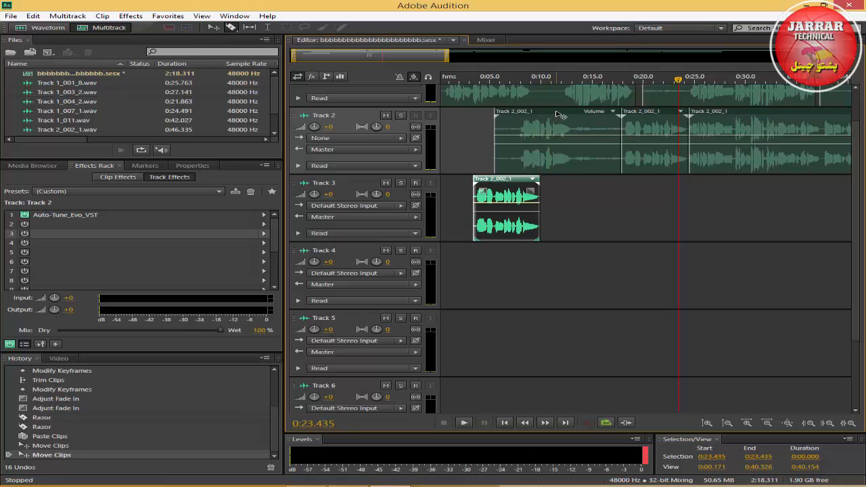
pyautogui.moveTo(558, 113); pyautogui.dragTo(666, 181)
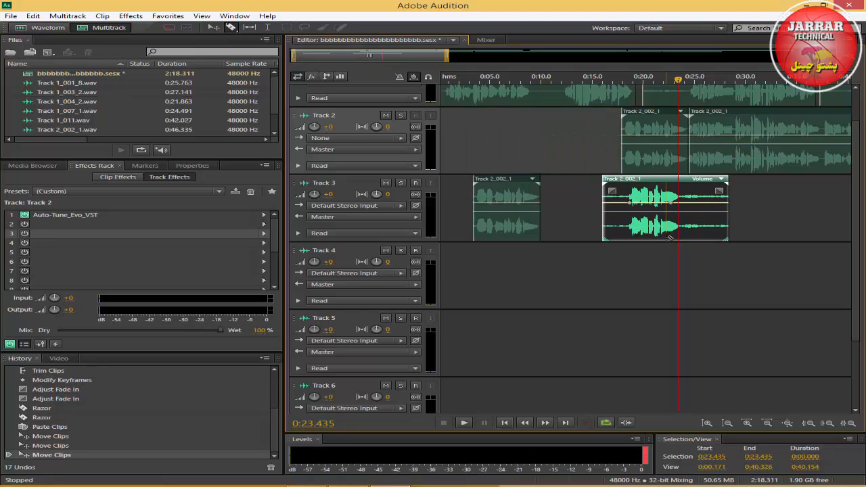
pyautogui.hotkey('ctrl', 's')
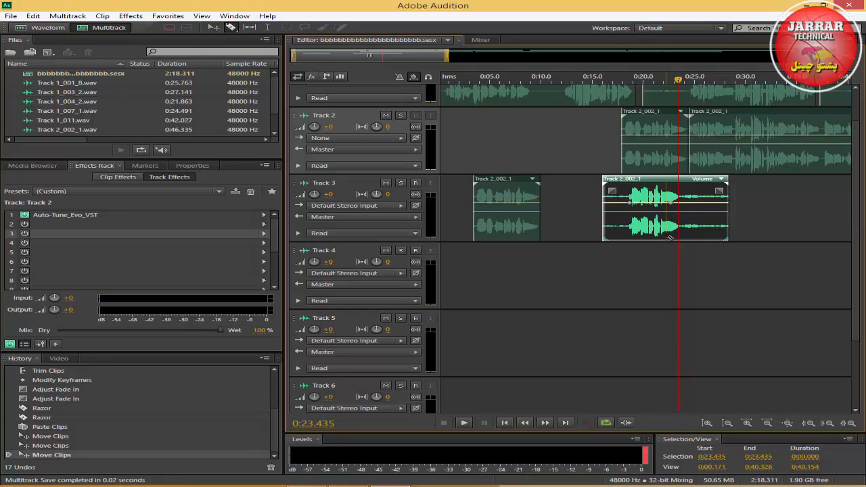
# Undo the clip moves, the paste on Track 3 and both Razor cuts on Track 2.
pyautogui.hotkey('ctrl', 'z')
pyautogui.hotkey('ctrl', 'z')
pyautogui.hotkey('ctrl', 'z')
pyautogui.hotkey('ctrl', 'z')
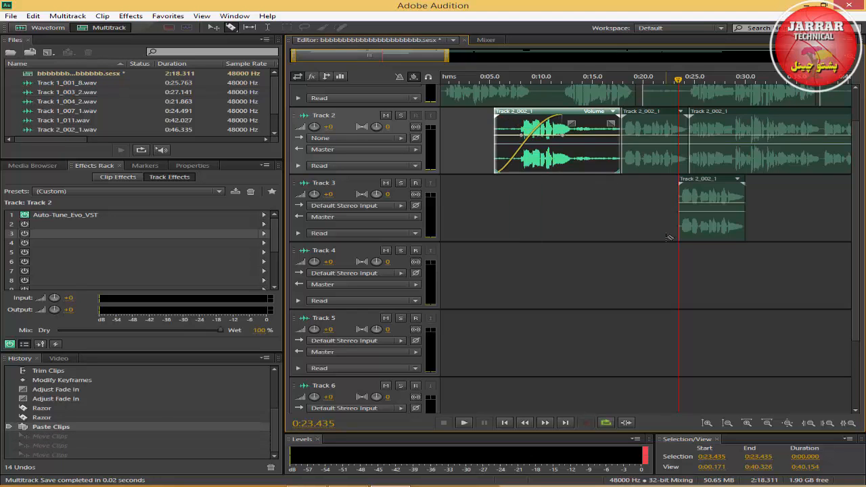
pyautogui.hotkey('ctrl', 'z')
pyautogui.hotkey('ctrl', 'z')
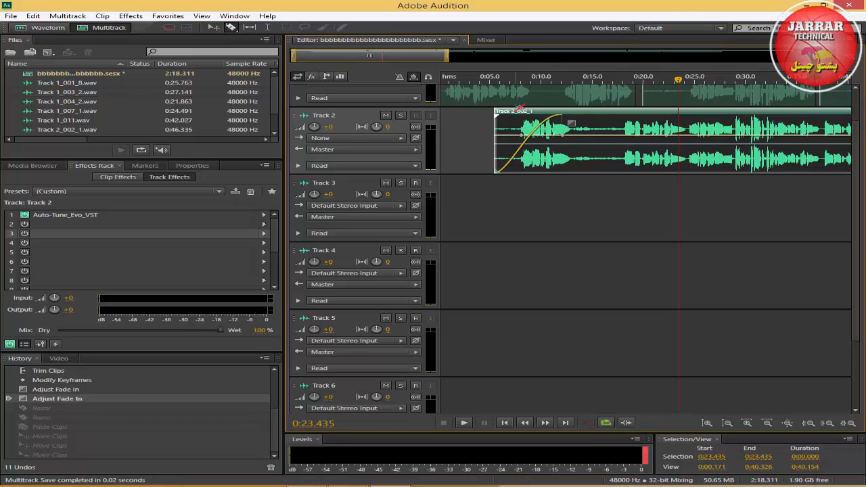
# Play the session from the start to check it, and stop at about 0:09.
pyautogui.moveTo(491, 80); pyautogui.dragTo(404, 88)
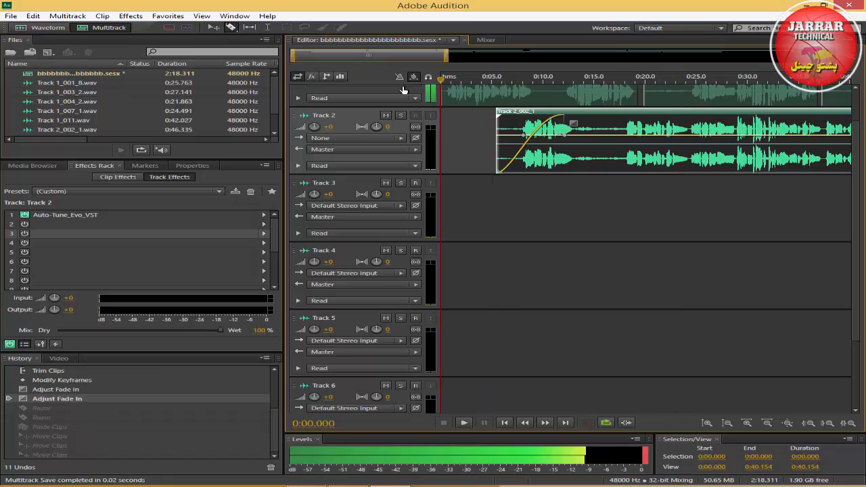
pyautogui.click(464, 423)
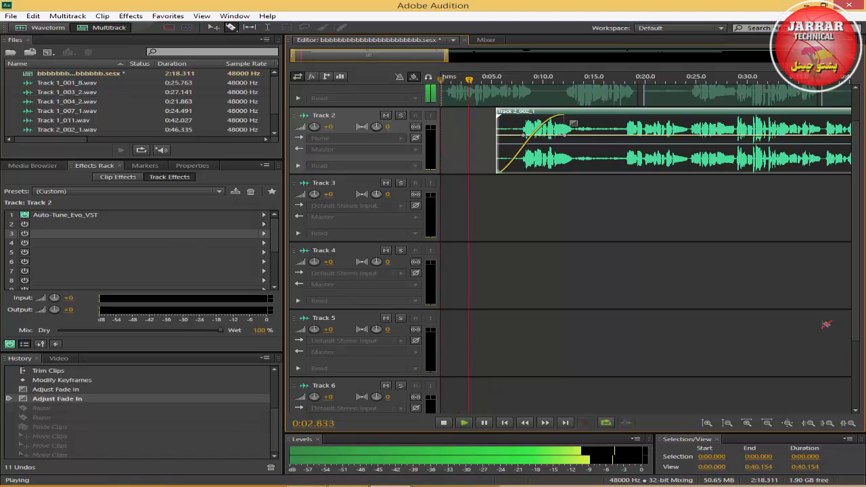
pyautogui.scroll(-1, 854, 351)
pyautogui.scroll(-3, 854, 351)
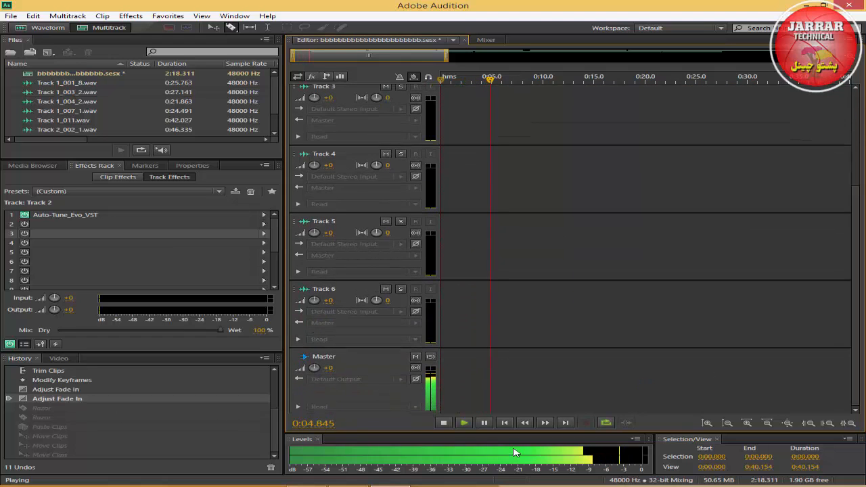
pyautogui.click(445, 423)
# Add the Audiocation Equalizer (stereo) from Delphi ASIO VST Project to the Master track's fourth effects slot.
pyautogui.click(381, 363)
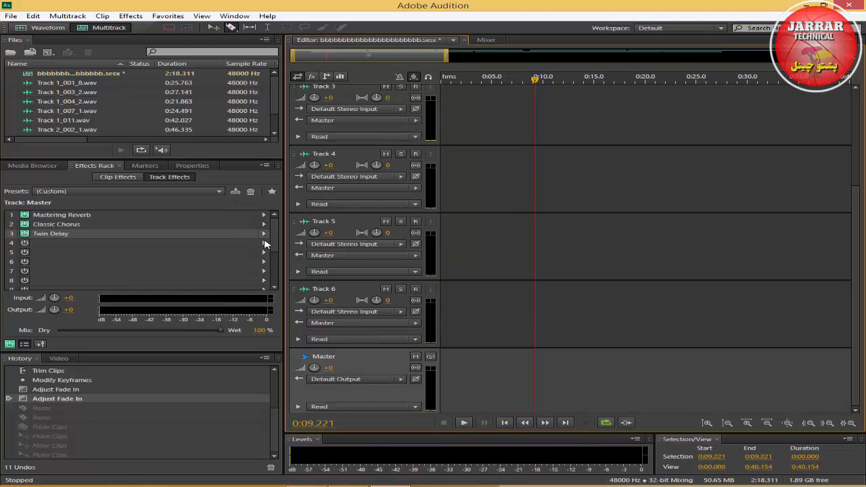
pyautogui.click(264, 243)
pyautogui.moveTo(412, 381)
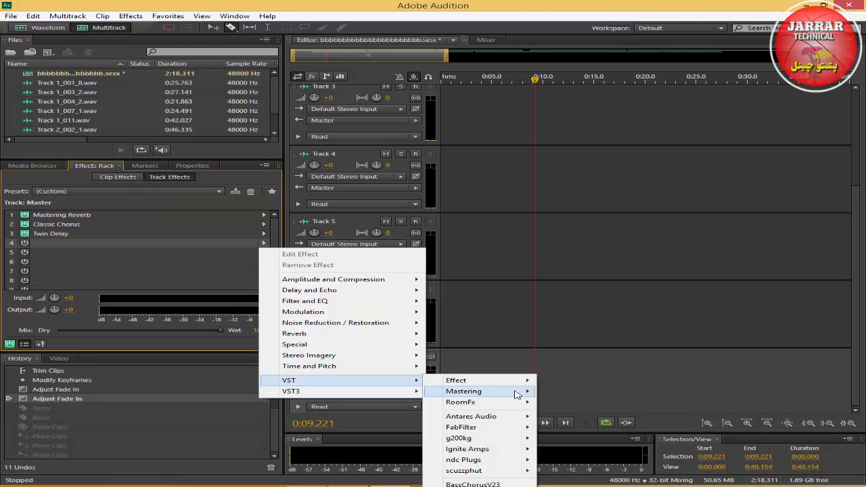
pyautogui.moveTo(501, 380)
pyautogui.moveTo(668, 271)
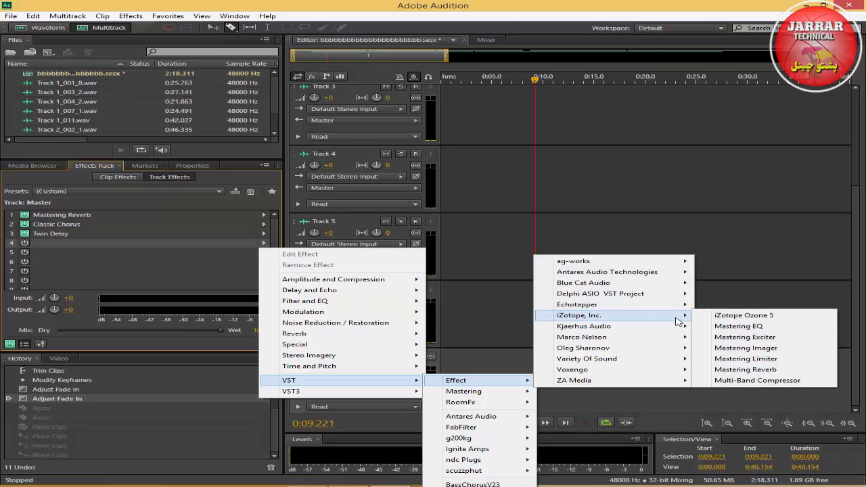
pyautogui.moveTo(507, 395)
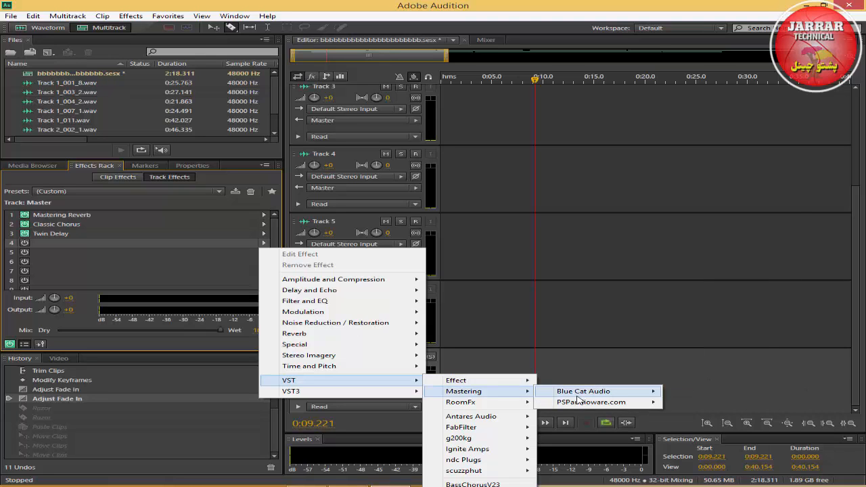
pyautogui.moveTo(585, 404)
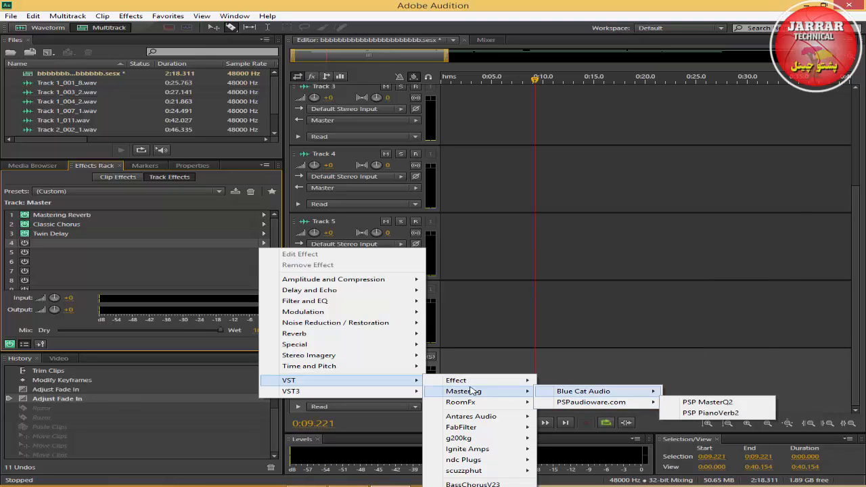
pyautogui.moveTo(555, 381)
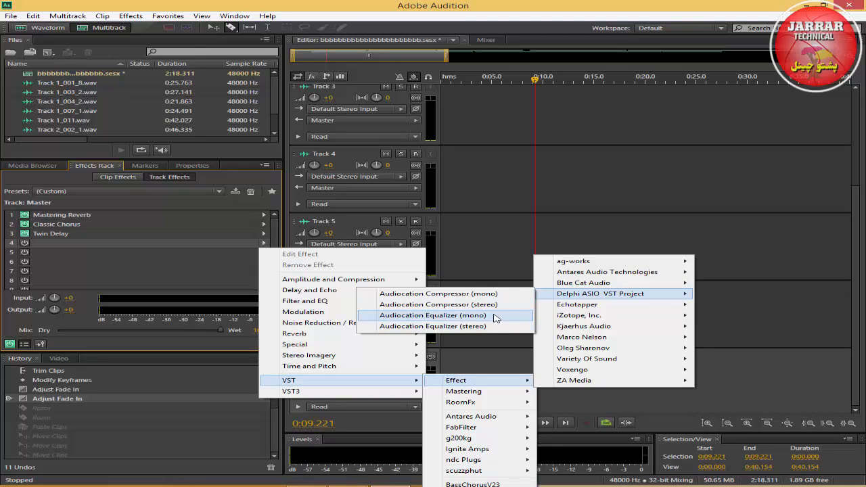
pyautogui.click(497, 326)
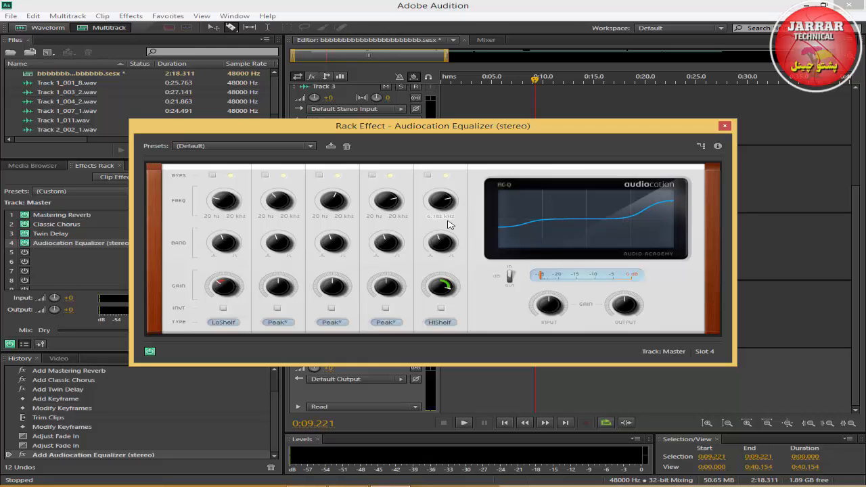
# Play from the start to hear the default equalizer, close its settings and stop playback at about 0:06.
pyautogui.click(502, 423)
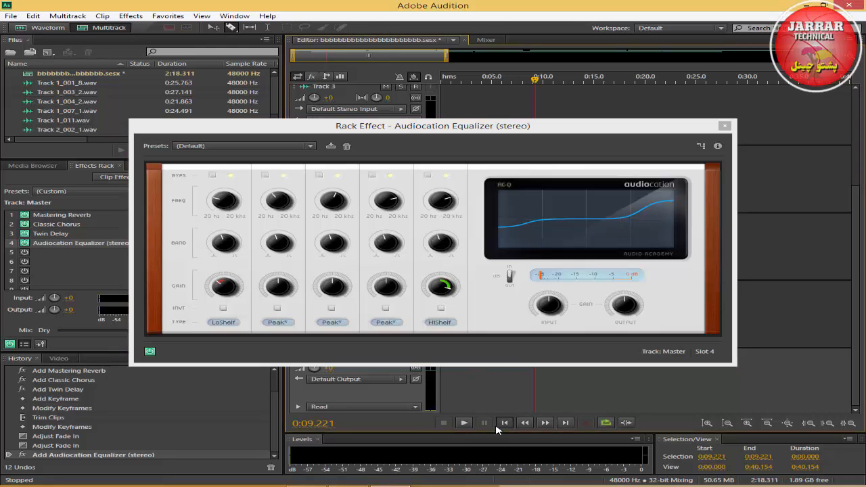
pyautogui.click(463, 423)
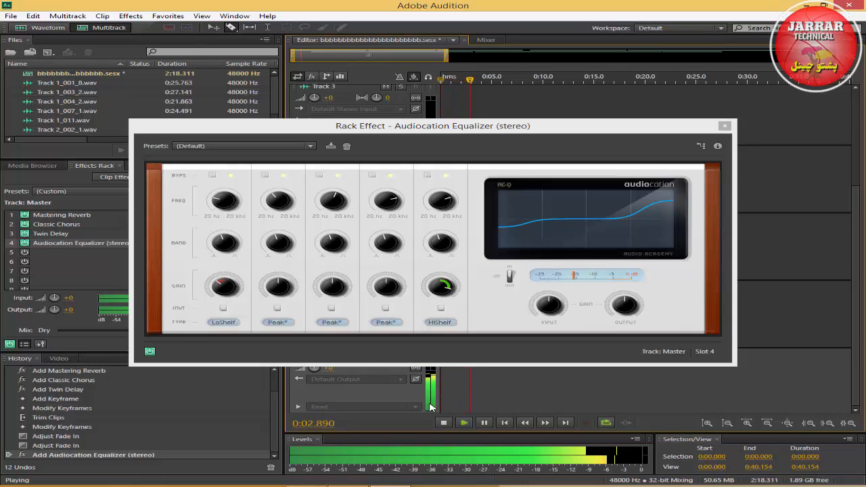
pyautogui.click(725, 126)
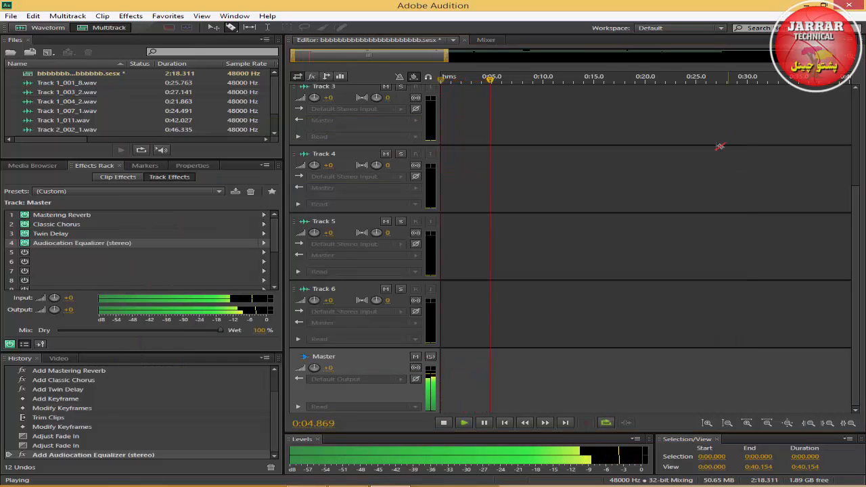
pyautogui.press('space')
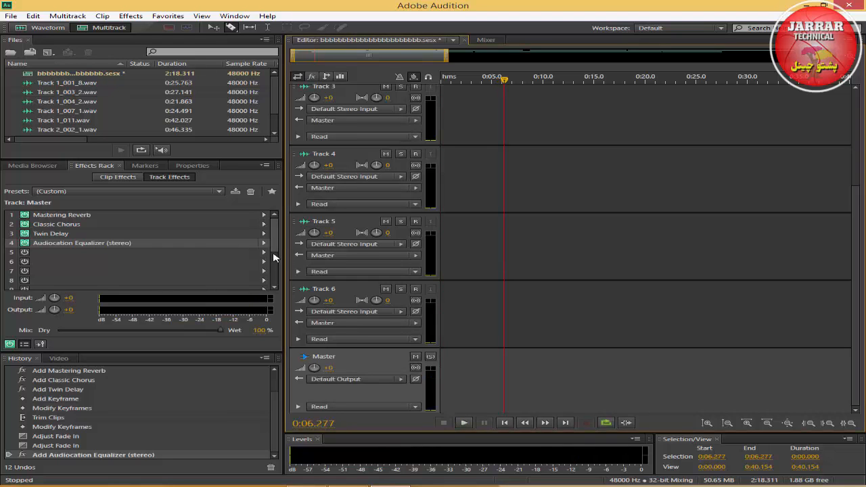
# Add Blue Cat Audio's BC Flanger 3 VST(Stereo) to the Master track's fifth effects slot with its default settings, and close its window.
pyautogui.click(265, 253)
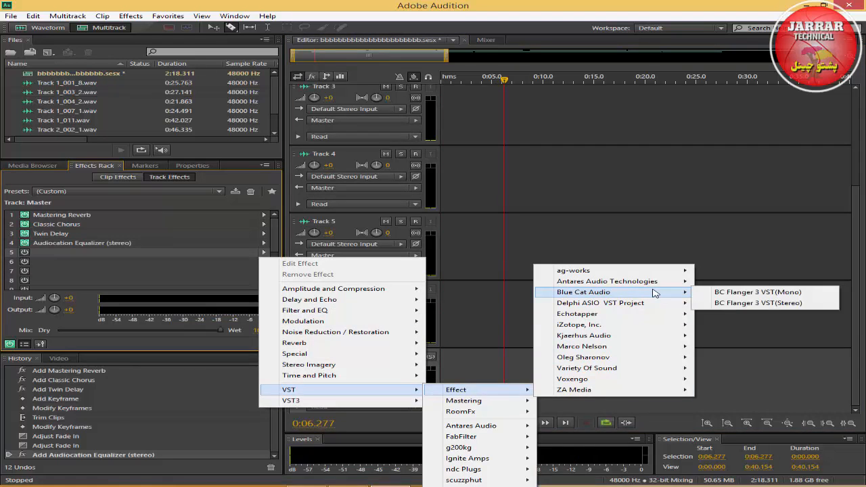
pyautogui.click(721, 303)
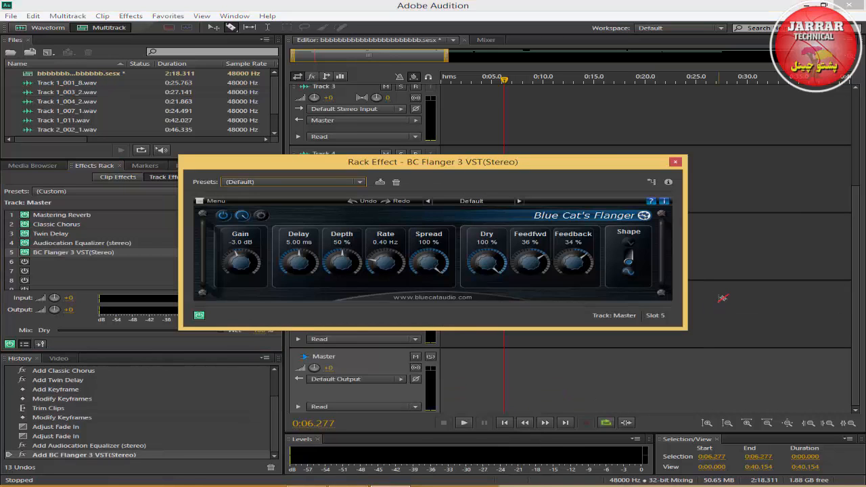
pyautogui.click(675, 162)
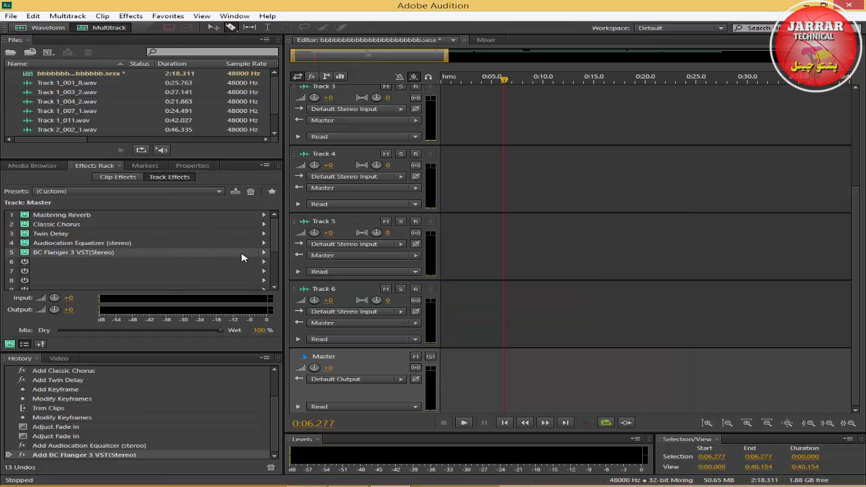
# Try FabFilter Pro-Q in the Master track's fifth effects slot in place of the flanger, and close its window.
pyautogui.click(263, 255)
pyautogui.moveTo(385, 391)
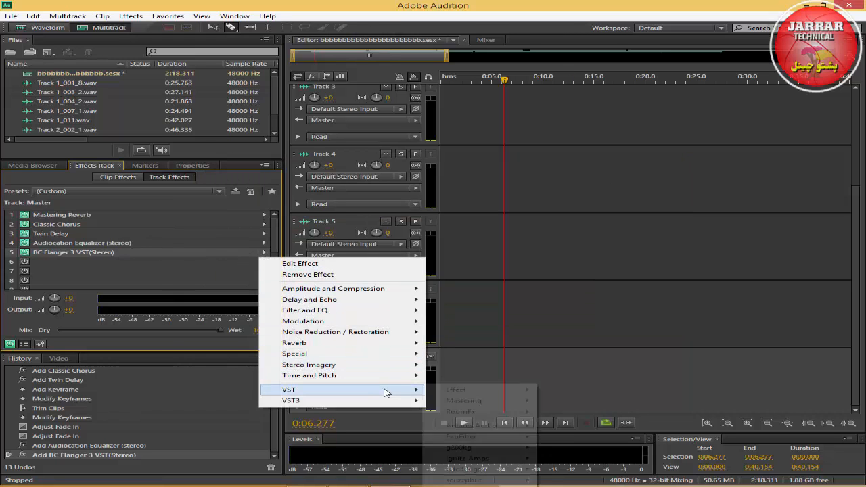
pyautogui.moveTo(522, 449)
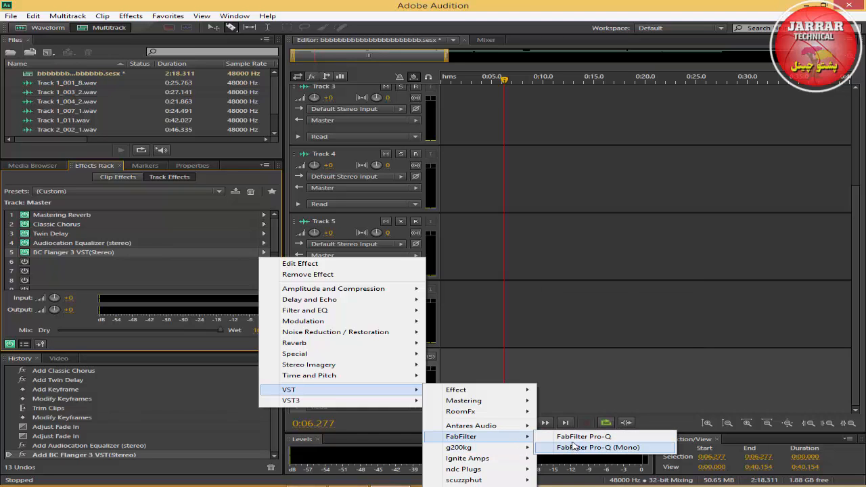
pyautogui.click(573, 436)
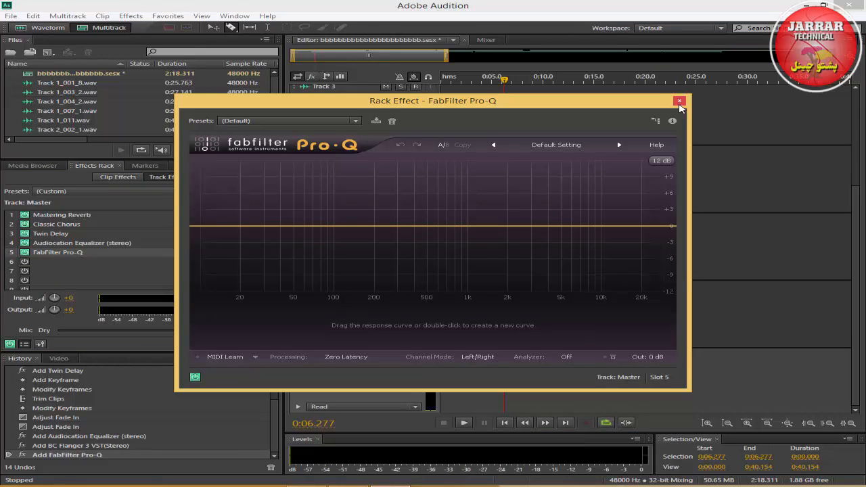
pyautogui.click(679, 101)
# Try the scuzzphut6v2 effect in the Master track's fifth effects slot and close its window.
pyautogui.click(264, 252)
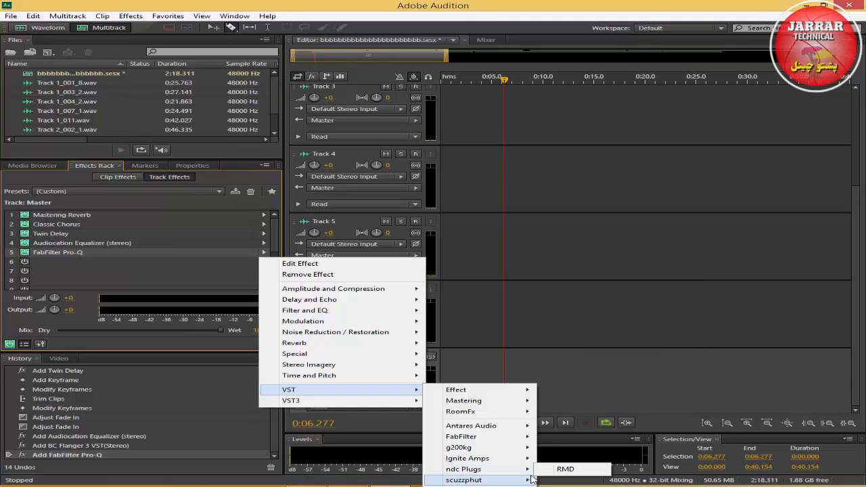
pyautogui.moveTo(521, 482)
pyautogui.click(558, 482)
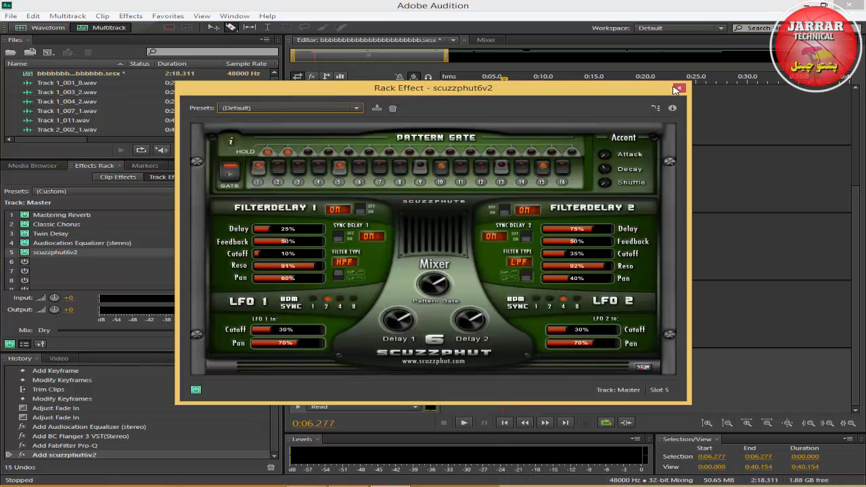
pyautogui.click(679, 88)
# Try FabFilter Pro-Q (Mono) in the Master track's fifth effects slot and close its window.
pyautogui.click(263, 253)
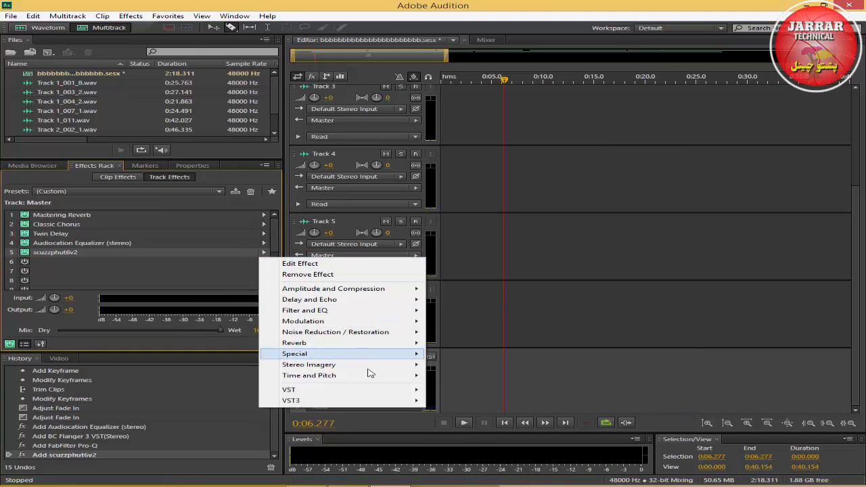
pyautogui.moveTo(398, 391)
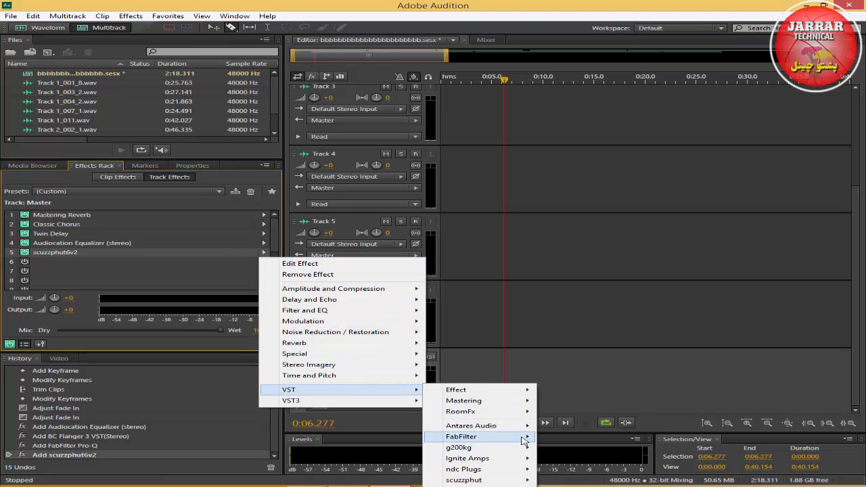
pyautogui.moveTo(524, 439)
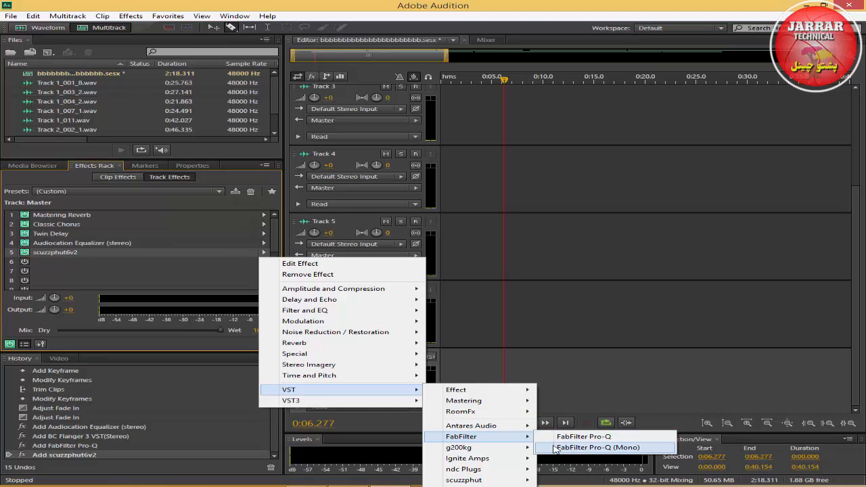
pyautogui.click(555, 447)
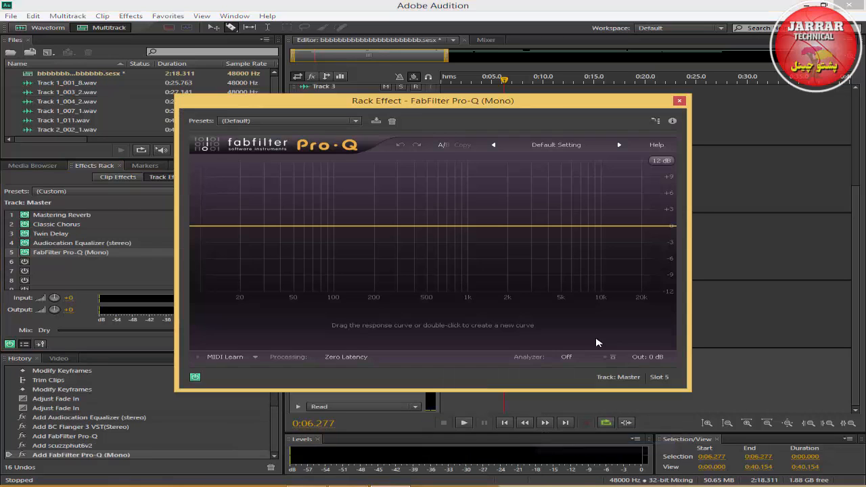
pyautogui.click(679, 101)
# Replace the Master track's fifth effect with BC Triple EQ 4 VST(Mono) from Blue Cat Audio's mastering plug-ins.
pyautogui.click(264, 253)
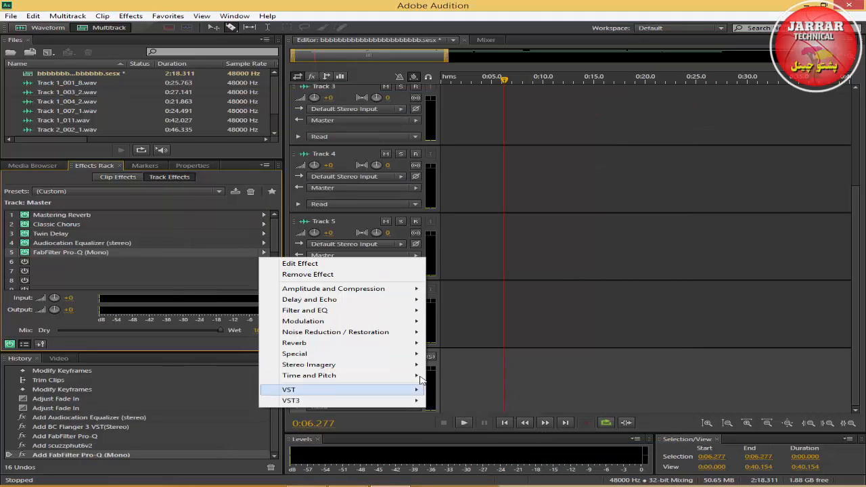
pyautogui.moveTo(419, 389)
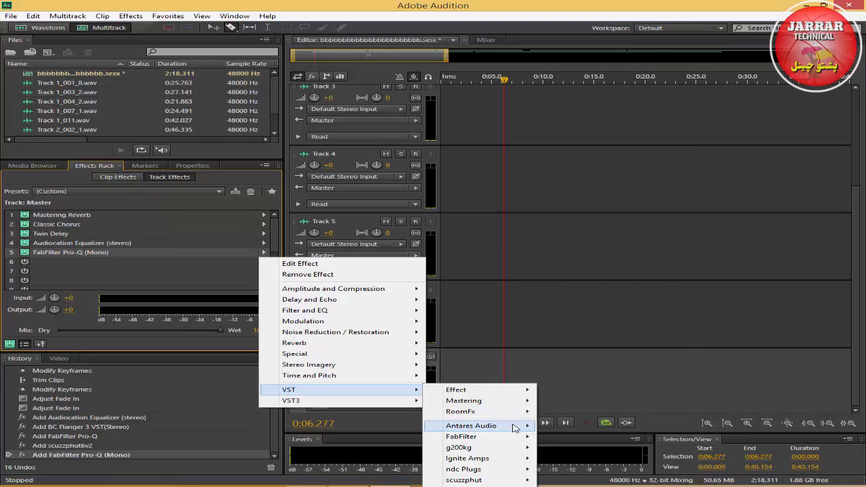
pyautogui.moveTo(515, 427)
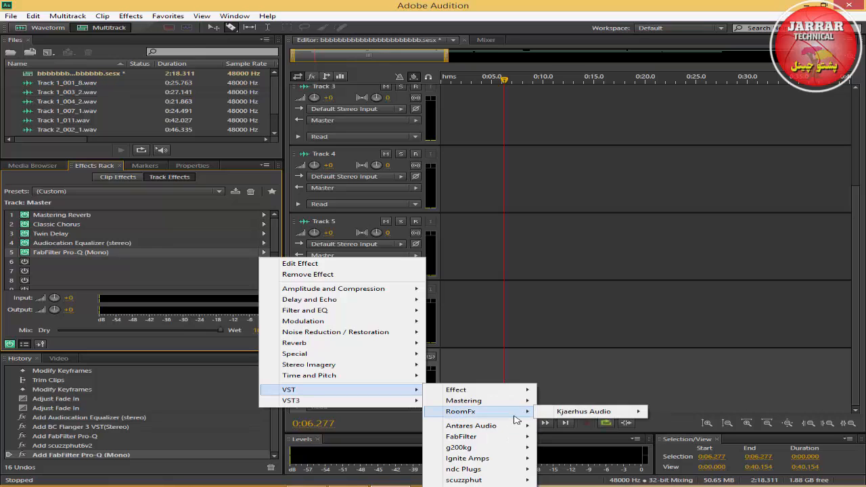
pyautogui.moveTo(566, 414)
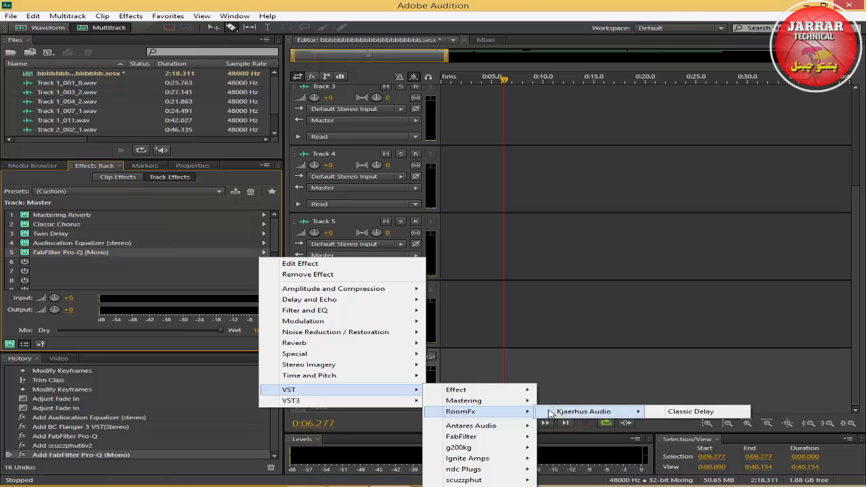
pyautogui.moveTo(526, 401)
pyautogui.moveTo(589, 403)
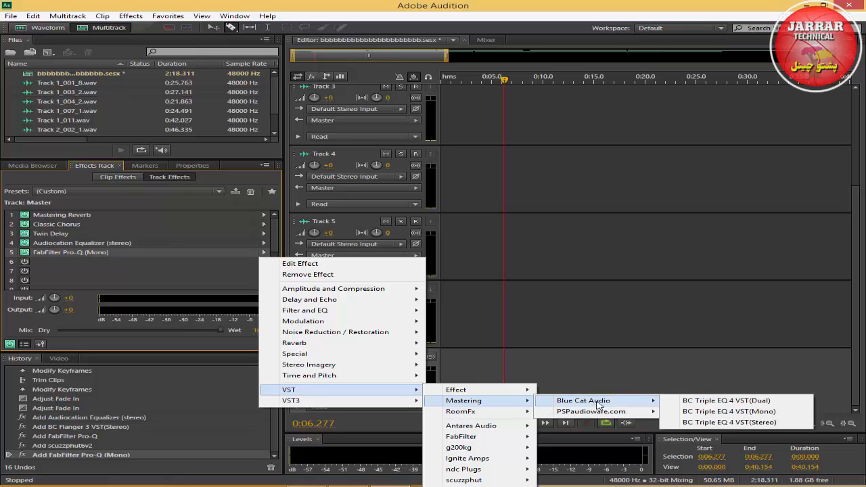
pyautogui.click(728, 414)
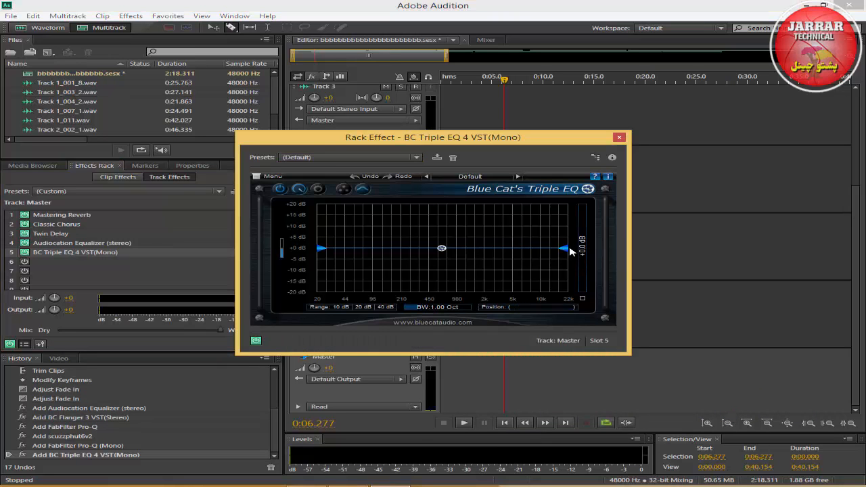
# Set the Triple EQ to gain +3 dB, low +2 dB, mid -3 dB, high +15 dB and a bandwidth of 2.54 Oct.
pyautogui.moveTo(565, 249); pyautogui.dragTo(565, 222)
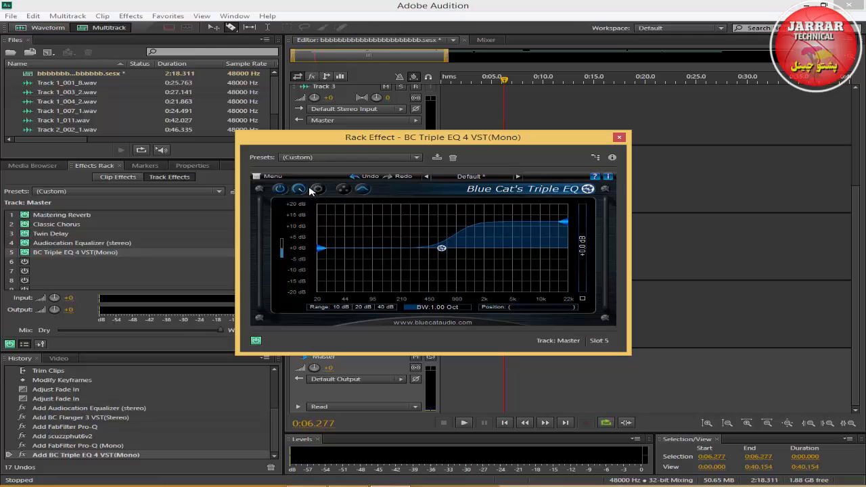
pyautogui.click(344, 190)
pyautogui.moveTo(462, 342); pyautogui.dragTo(507, 347)
pyautogui.moveTo(406, 347); pyautogui.dragTo(374, 342)
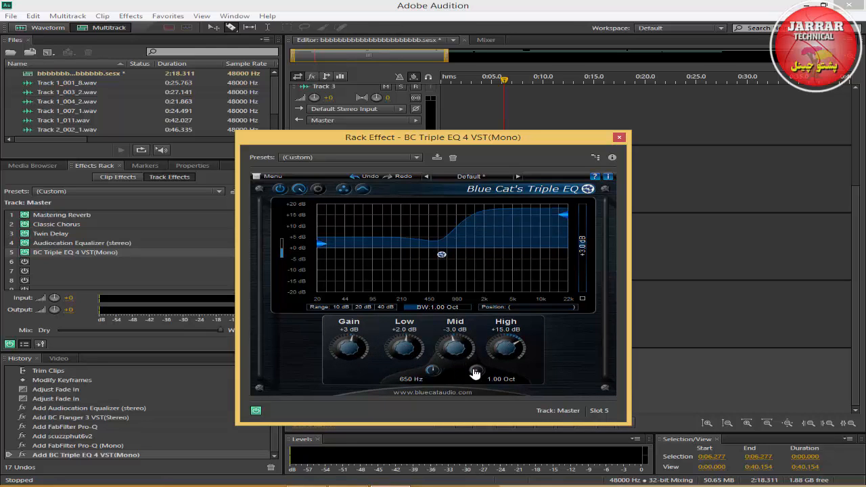
pyautogui.moveTo(480, 365); pyautogui.dragTo(487, 356)
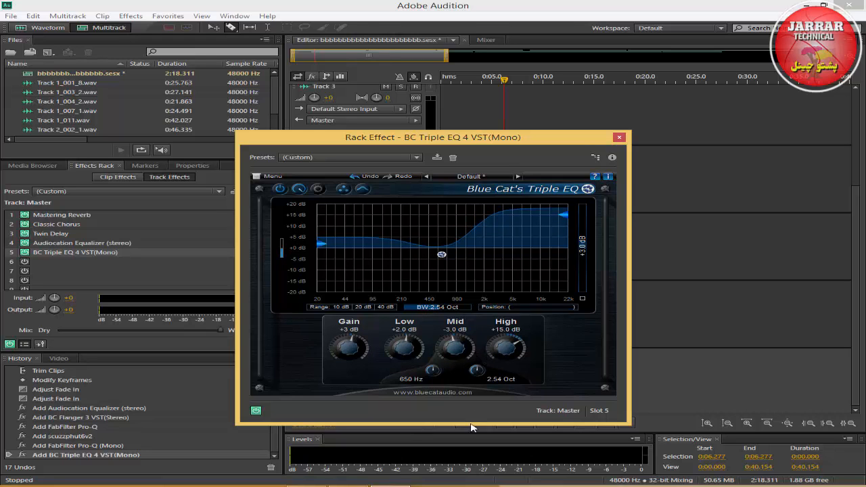
# During playback from the start, set the Triple EQ's low to -3 dB and mid to -2 dB at 1706 Hz, close it and stop at about 0:18.
pyautogui.moveTo(512, 142); pyautogui.dragTo(570, 76)
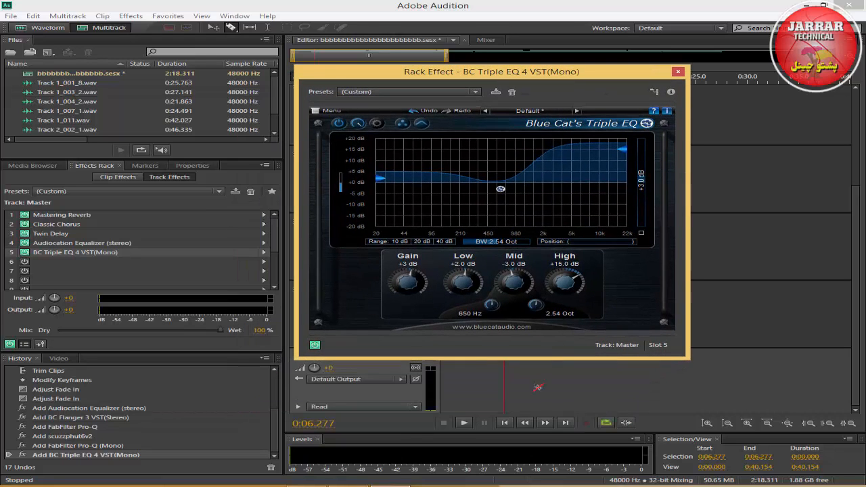
pyautogui.click(503, 423)
pyautogui.click(464, 423)
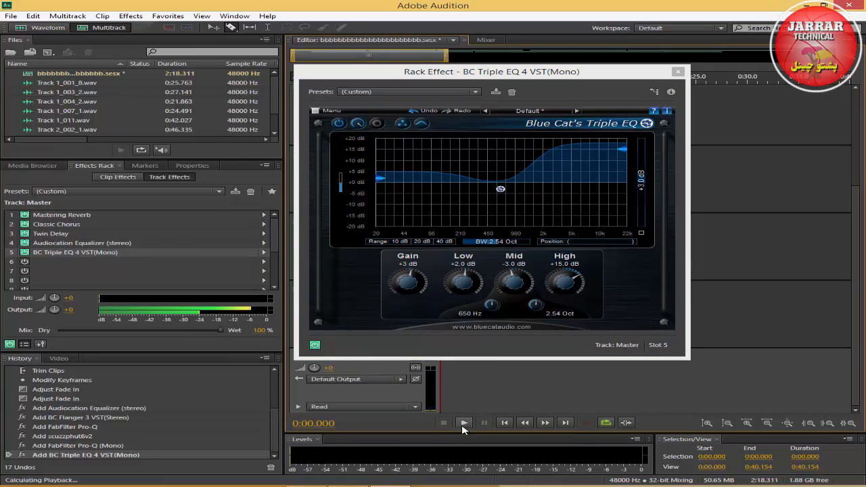
pyautogui.moveTo(580, 269); pyautogui.dragTo(494, 308)
pyautogui.moveTo(561, 283); pyautogui.dragTo(563, 284)
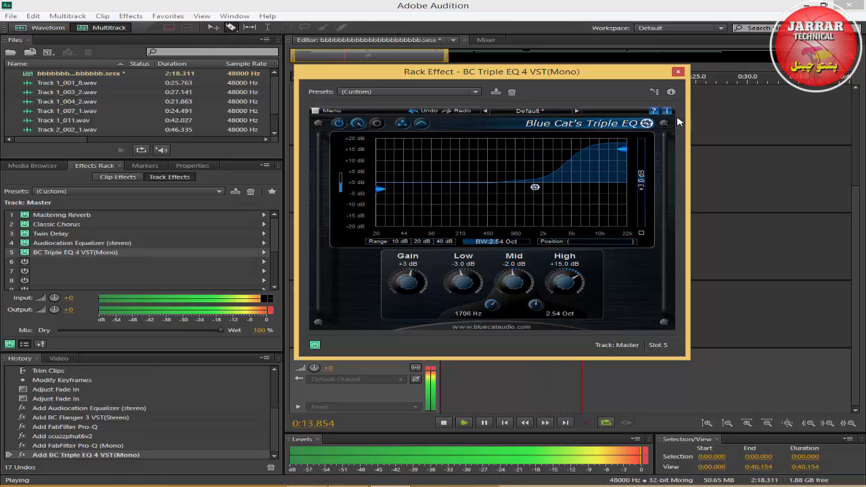
pyautogui.click(677, 72)
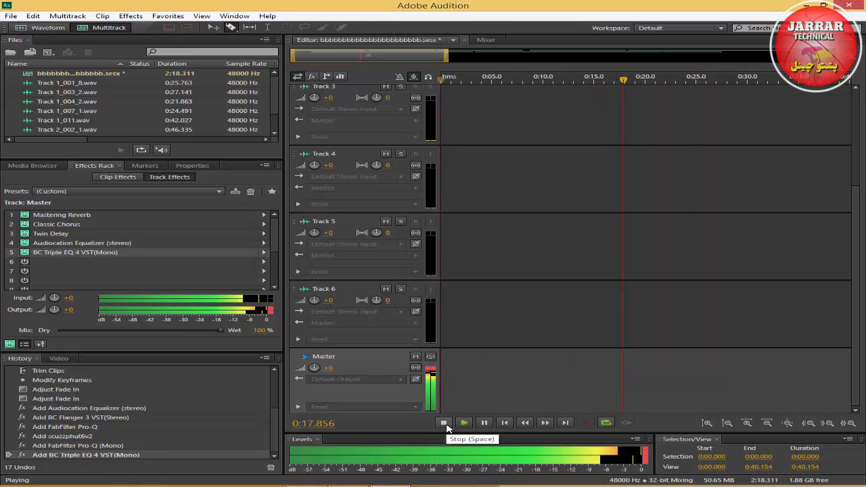
pyautogui.click(445, 423)
# Add iZotope's Mastering Limiter VST to the Master track's sixth effects slot.
pyautogui.click(266, 262)
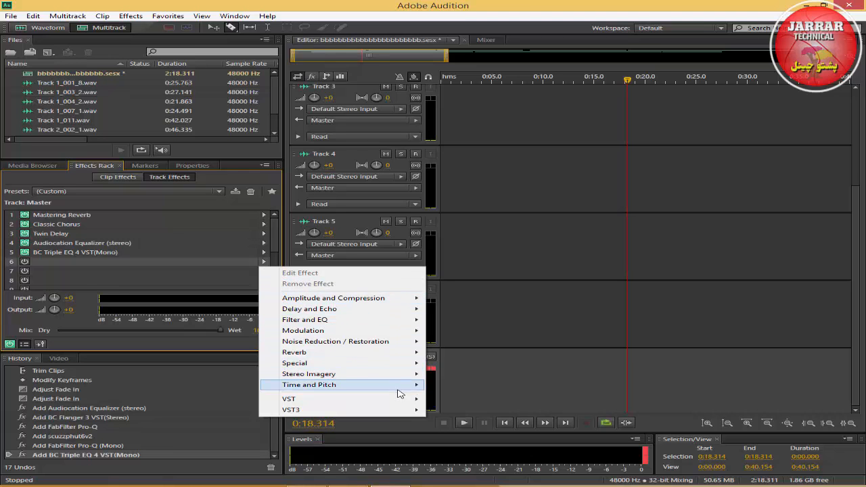
pyautogui.moveTo(402, 400)
pyautogui.moveTo(504, 296)
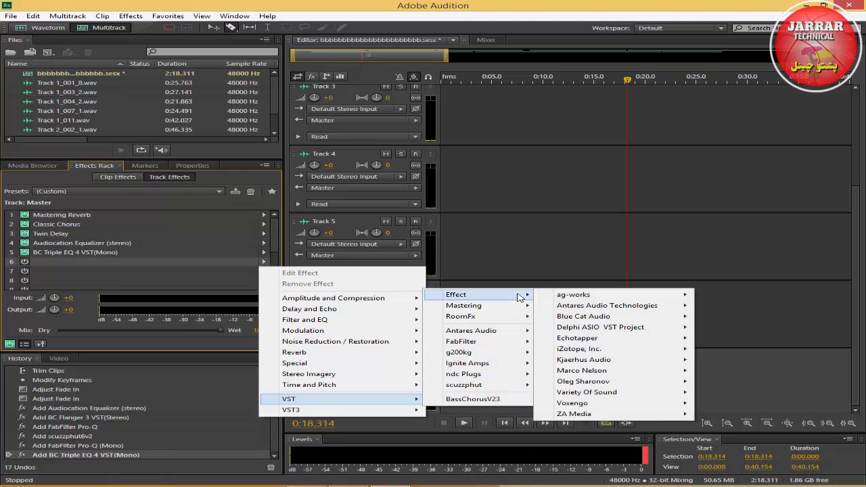
pyautogui.moveTo(618, 311)
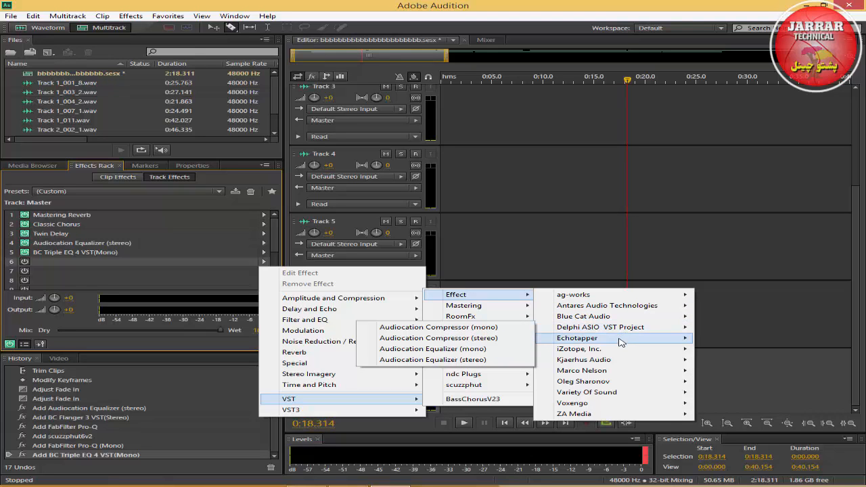
pyautogui.moveTo(621, 350)
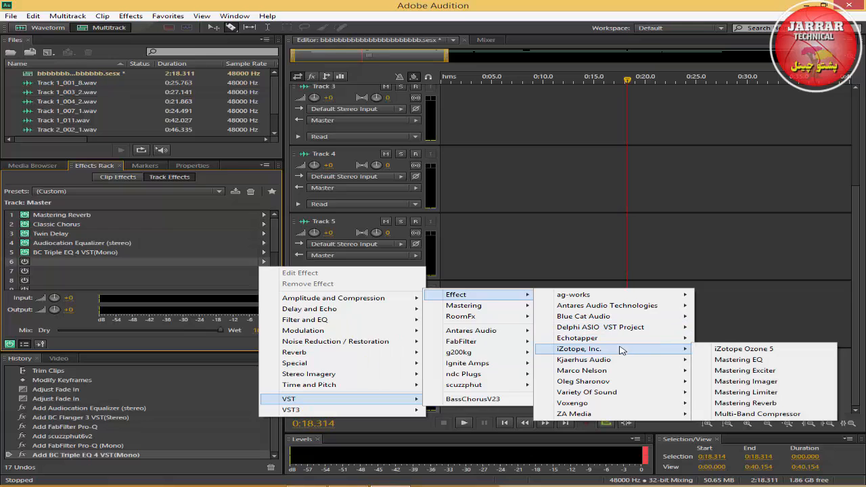
pyautogui.click(790, 392)
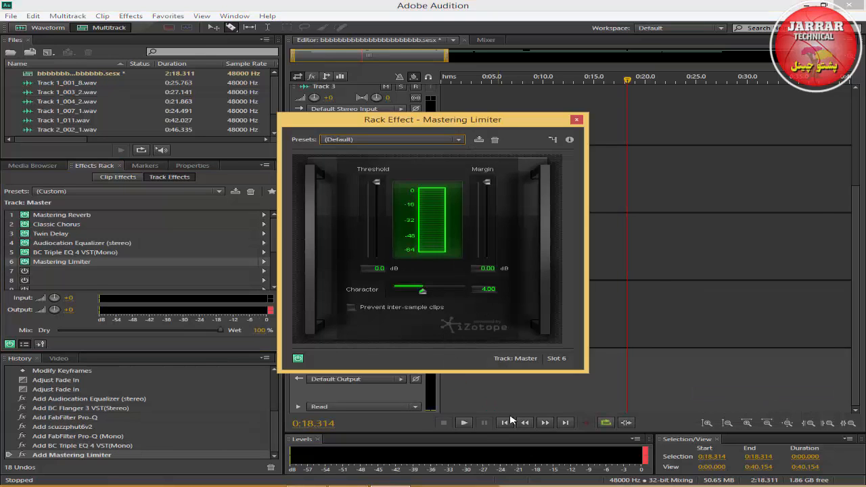
# Play from the start and set the Mastering Limiter's threshold to -5.1 dB, margin to -1.59 dB and character to 3.17.
pyautogui.click(503, 422)
pyautogui.click(463, 422)
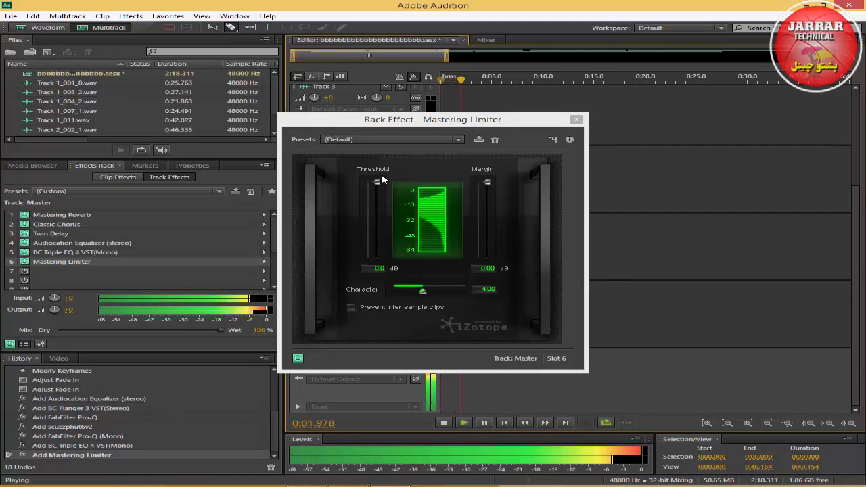
pyautogui.moveTo(377, 183); pyautogui.dragTo(383, 218)
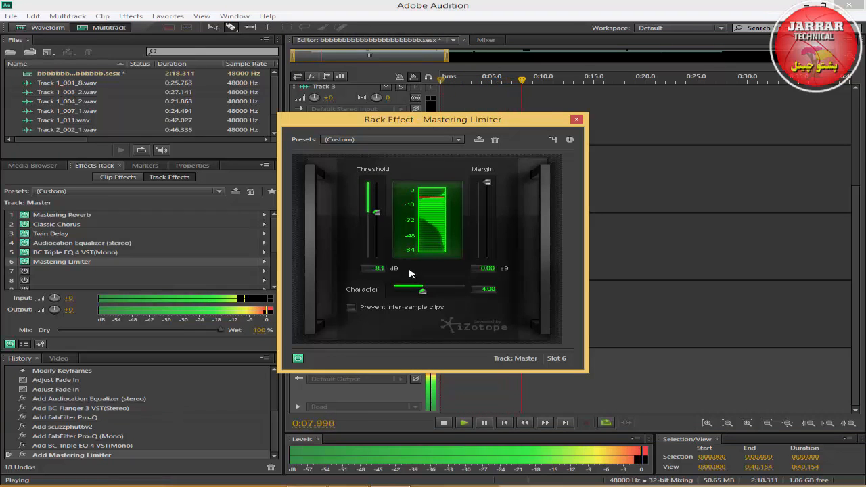
pyautogui.moveTo(421, 292); pyautogui.dragTo(405, 293)
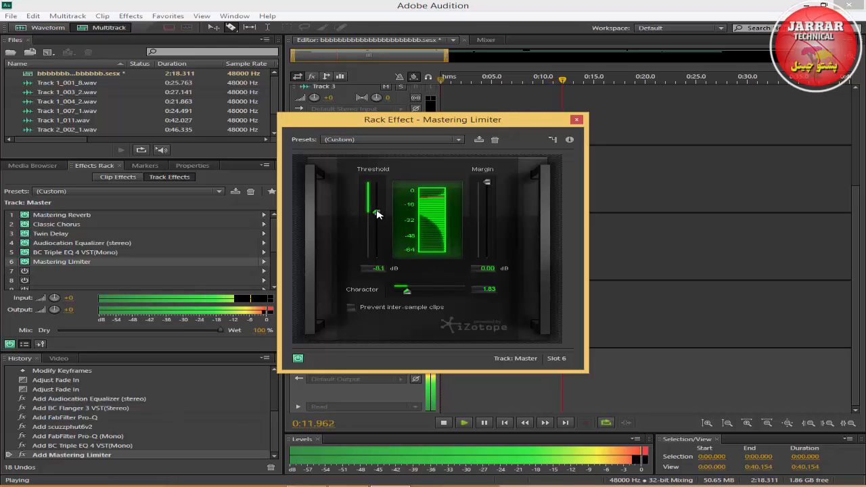
pyautogui.moveTo(377, 212)
pyautogui.mouseDown()
pyautogui.moveTo(377, 242)
pyautogui.moveTo(378, 205)
pyautogui.mouseUp()
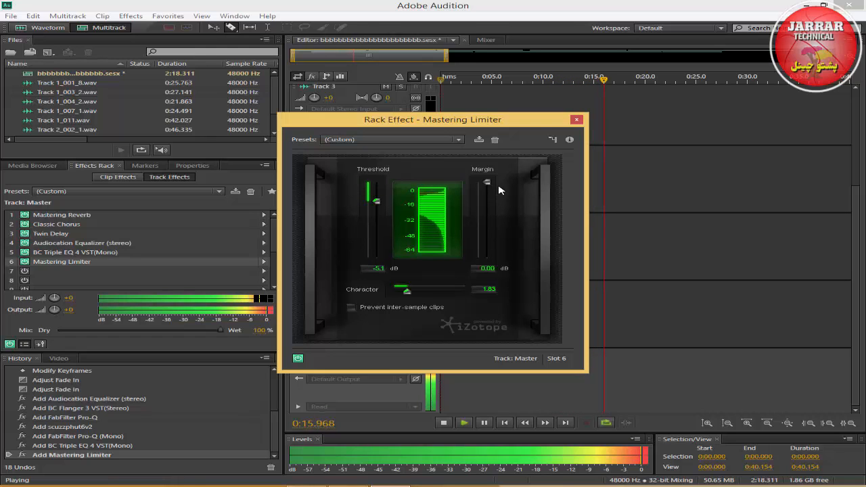
pyautogui.moveTo(486, 183); pyautogui.dragTo(487, 211)
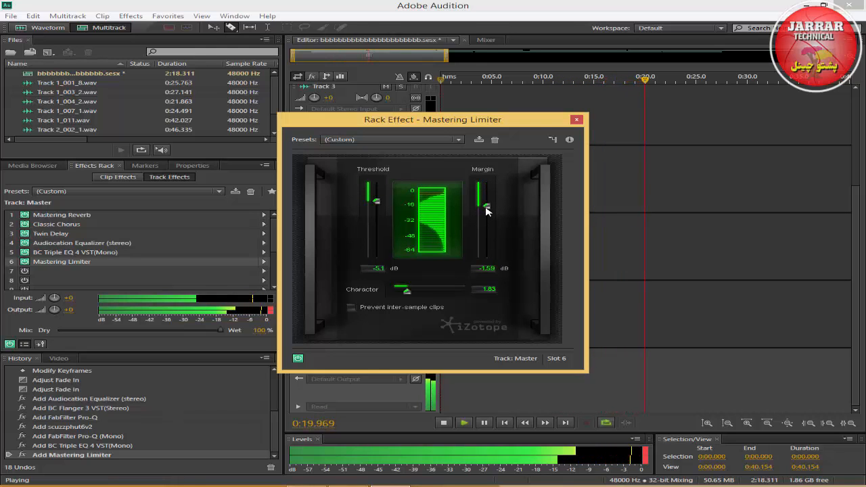
pyautogui.moveTo(407, 291); pyautogui.dragTo(415, 293)
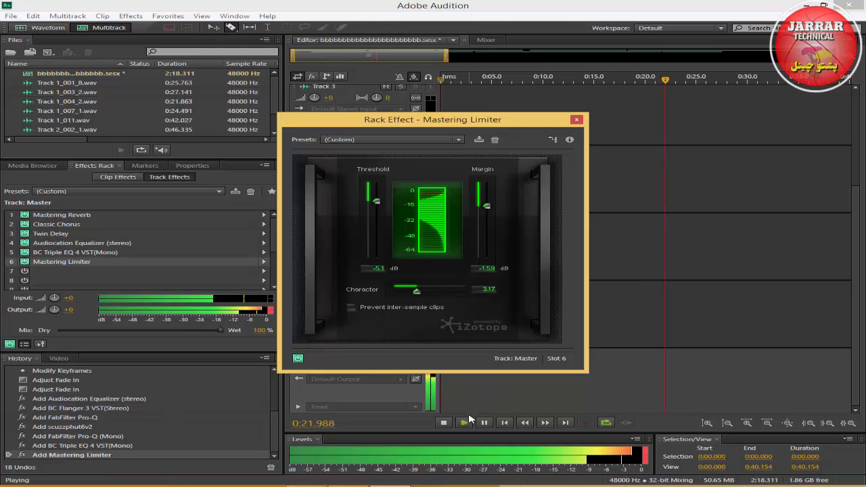
# Stop playback at about 0:23 and close the Mastering Limiter's settings.
pyautogui.click(445, 424)
pyautogui.click(445, 423)
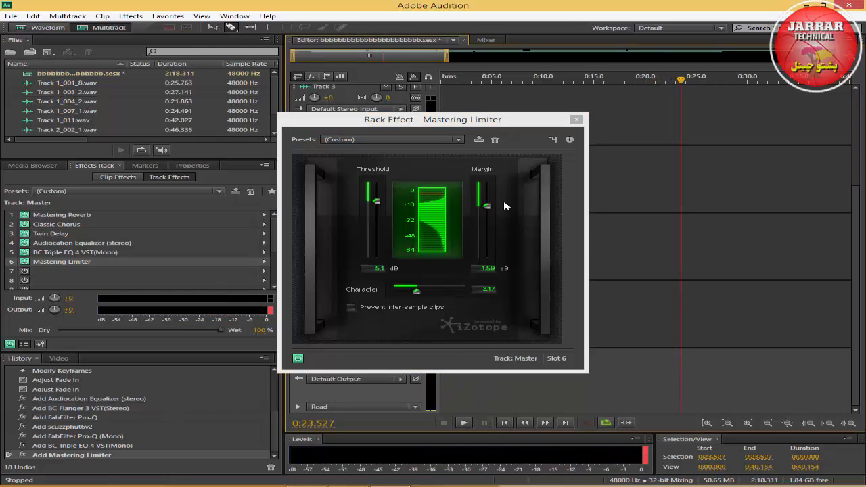
pyautogui.click(576, 119)
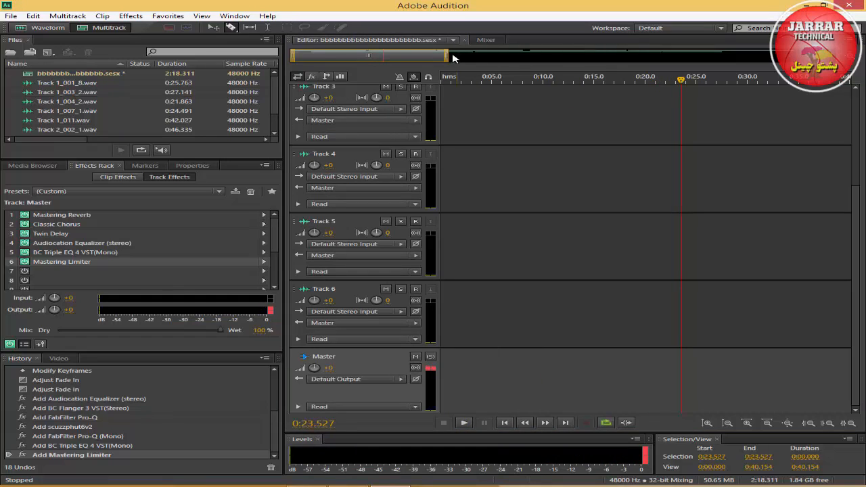
pyautogui.moveTo(445, 56); pyautogui.dragTo(399, 57)
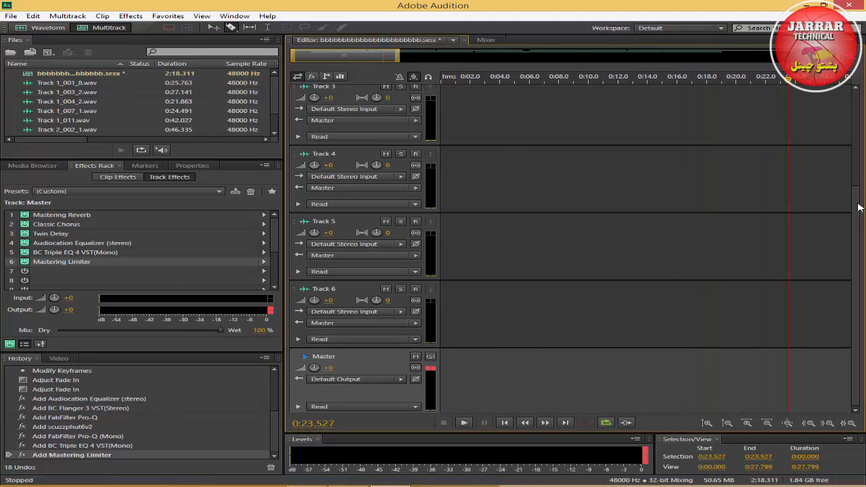
pyautogui.moveTo(857, 205); pyautogui.dragTo(854, 109)
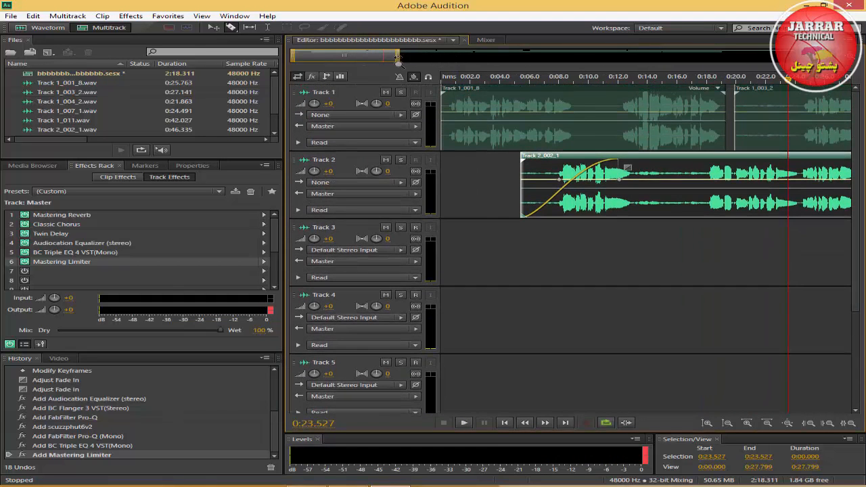
pyautogui.moveTo(399, 57); pyautogui.dragTo(455, 57)
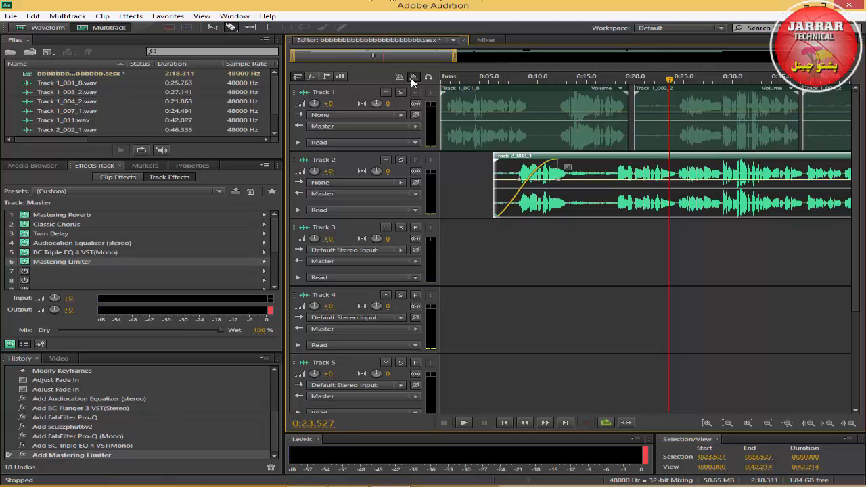
pyautogui.moveTo(455, 57); pyautogui.dragTo(378, 68)
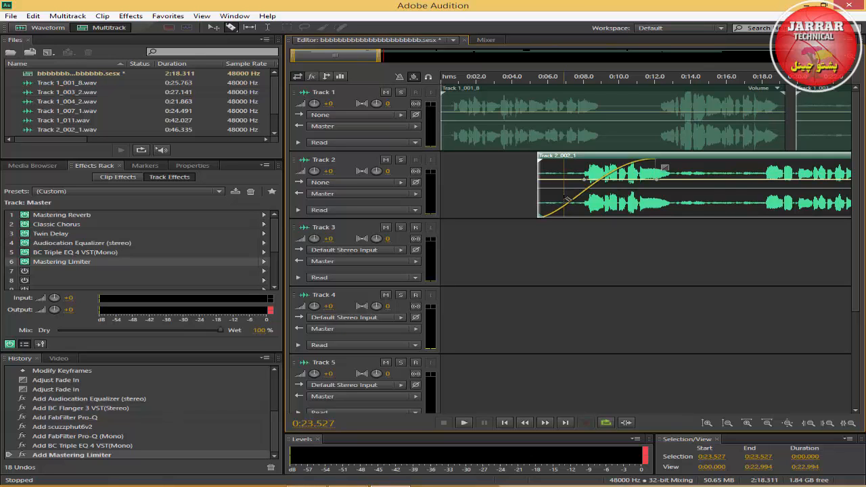
# Start a multitrack mixdown export of the entire session and set the save location to the Desktop.
pyautogui.click(11, 16)
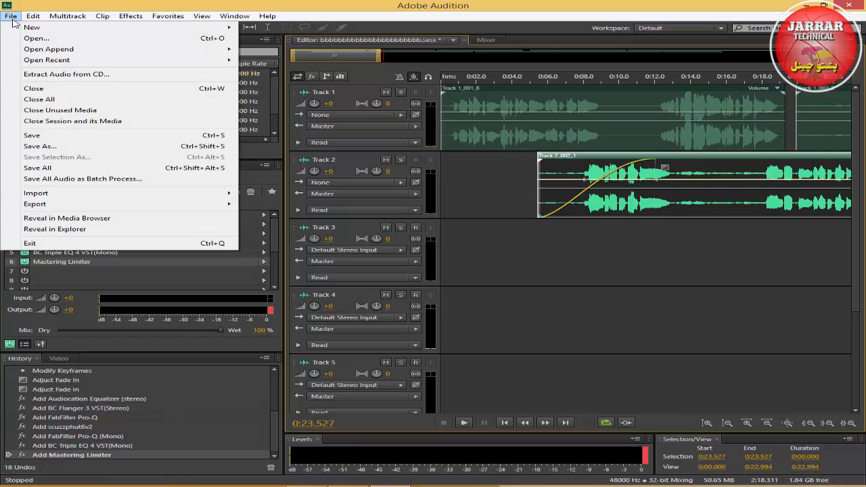
pyautogui.moveTo(116, 207)
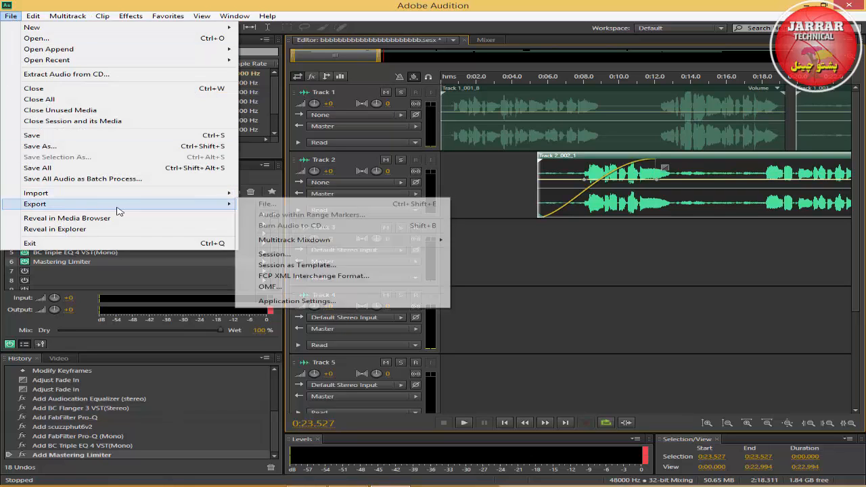
pyautogui.moveTo(392, 241)
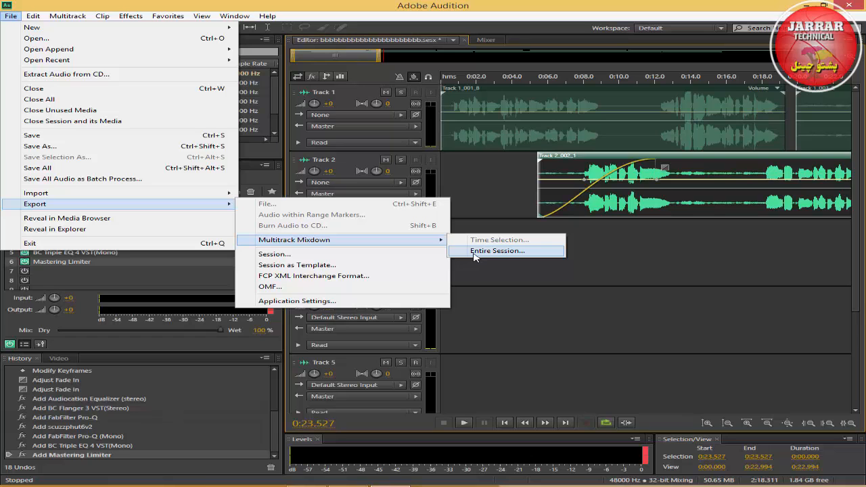
pyautogui.click(494, 250)
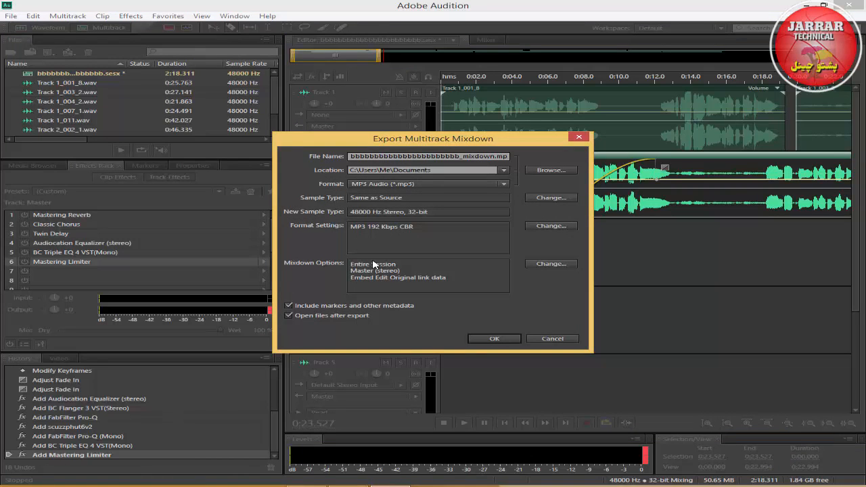
pyautogui.click(454, 157)
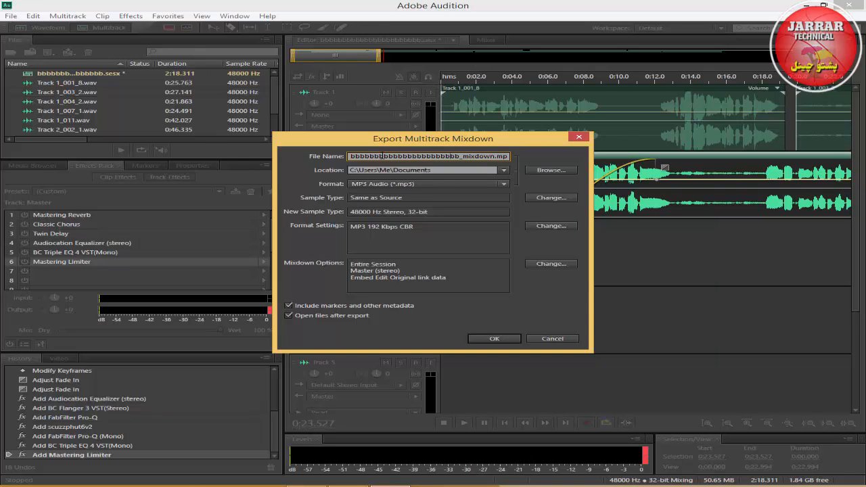
pyautogui.click(550, 170)
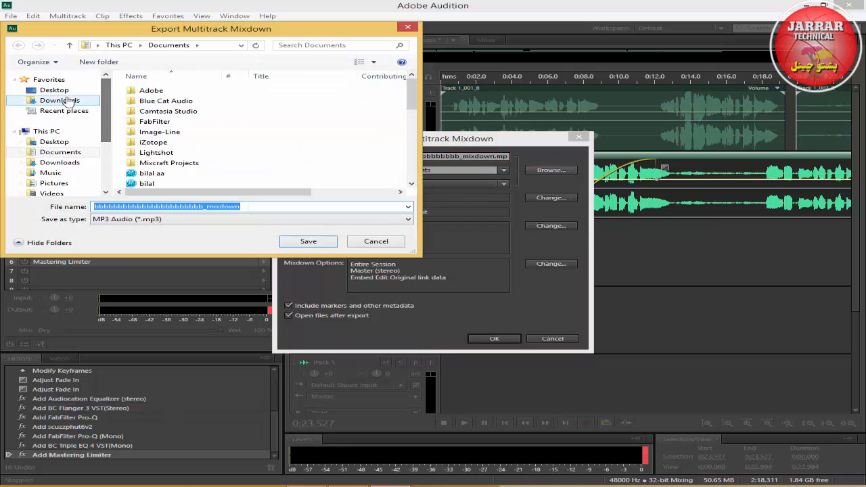
pyautogui.click(67, 92)
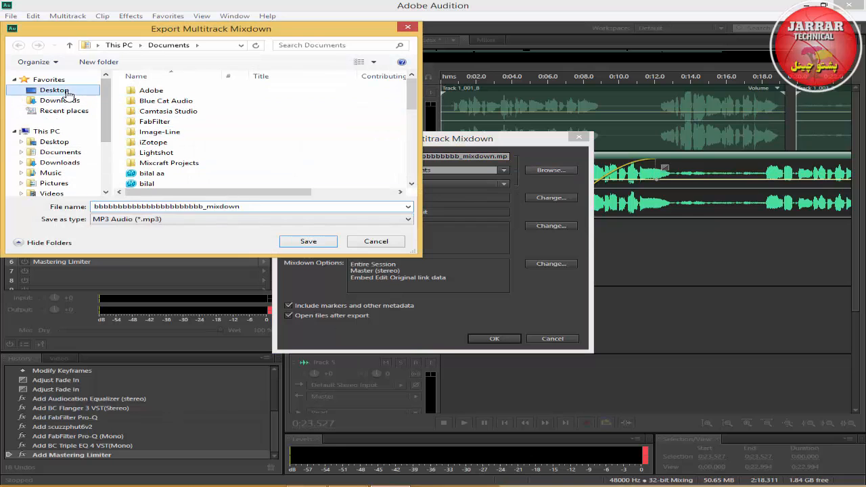
pyautogui.click(322, 247)
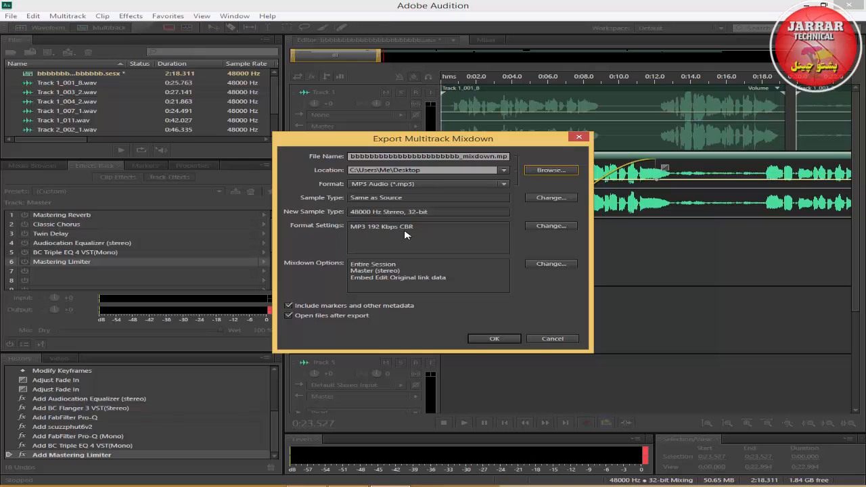
# Review the export's MP3 bitrate settings and sample type conversion options, dismissing both dialogs.
pyautogui.click(534, 226)
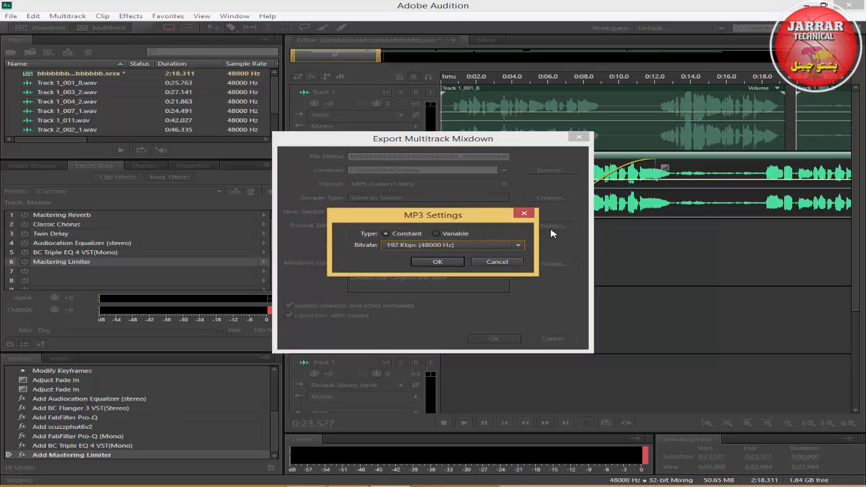
pyautogui.click(494, 263)
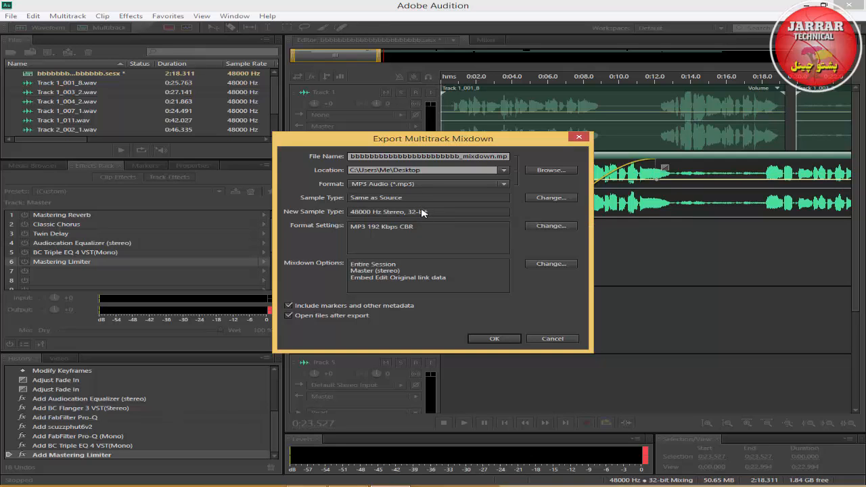
pyautogui.click(542, 200)
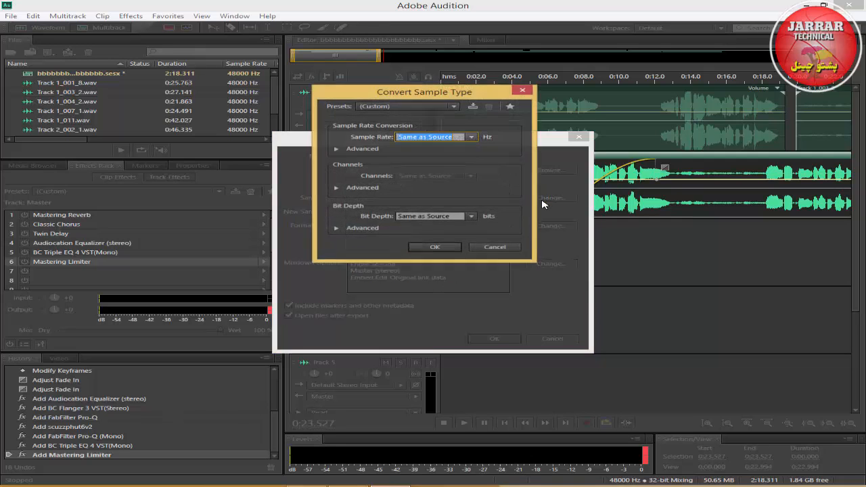
pyautogui.click(473, 248)
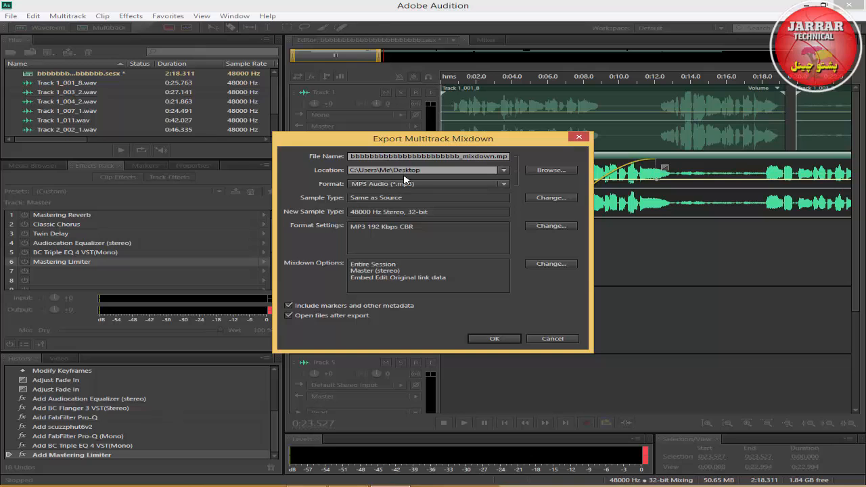
# Choose MP3 Audio as the mixdown format and run the export.
pyautogui.click(358, 184)
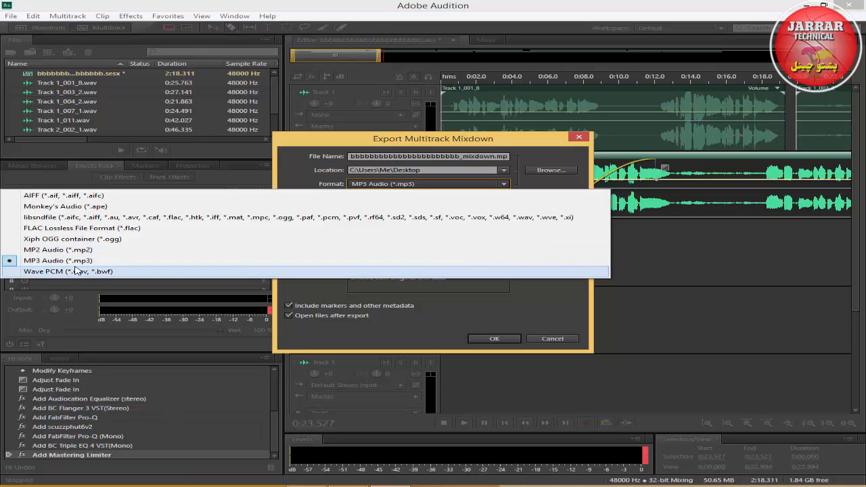
pyautogui.click(30, 262)
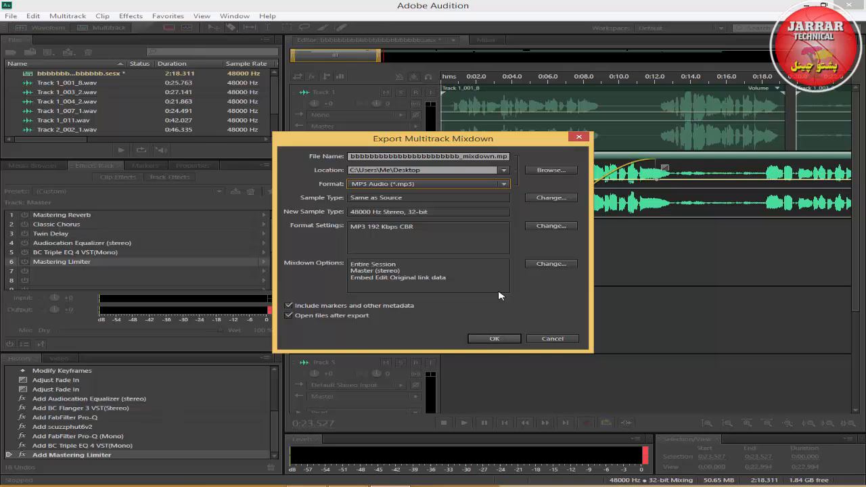
pyautogui.click(492, 343)
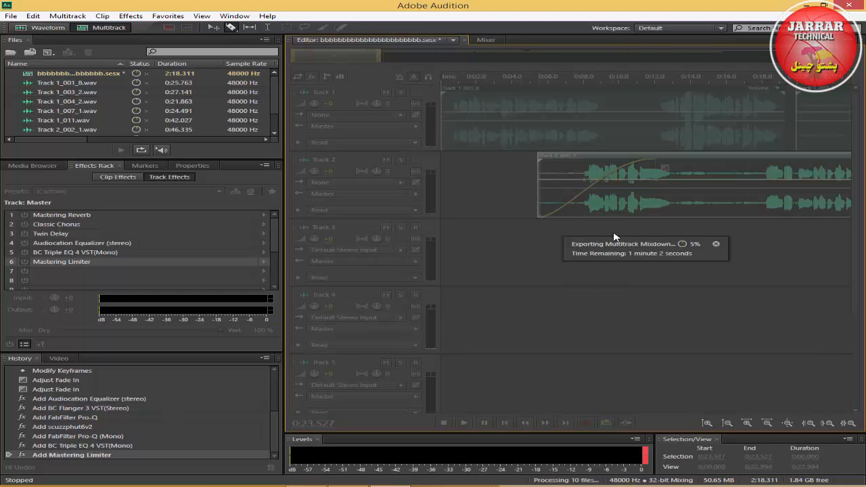
# Minimize the audio editor and play the exported mixdown MP3 from the desktop in QQPlayer.
pyautogui.click(808, 6)
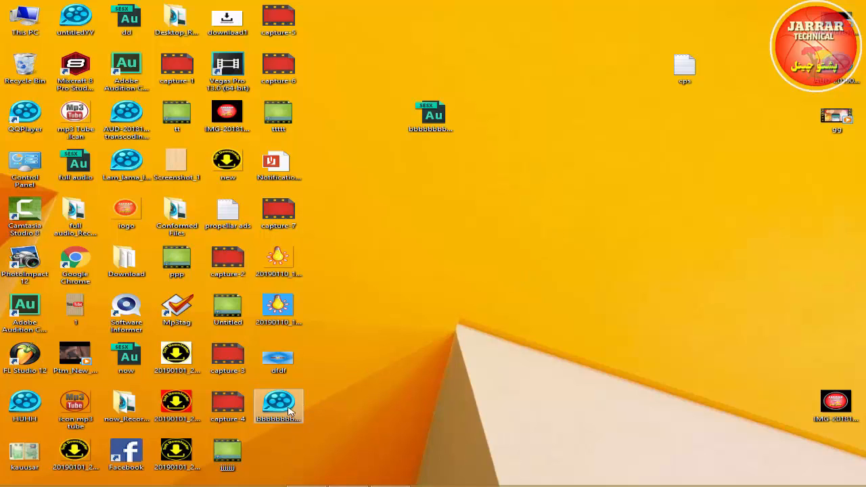
pyautogui.doubleClick(289, 409)
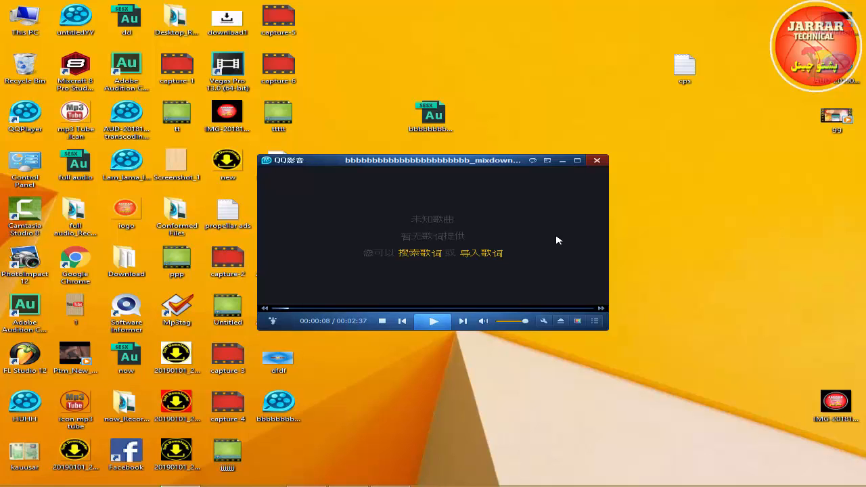
# In File Explorer, browse the naat collection on Local Disk (E:), check Tarani's 10-03-2018 folder, and open the Shaheen folder.
pyautogui.doubleClick(20, 15)
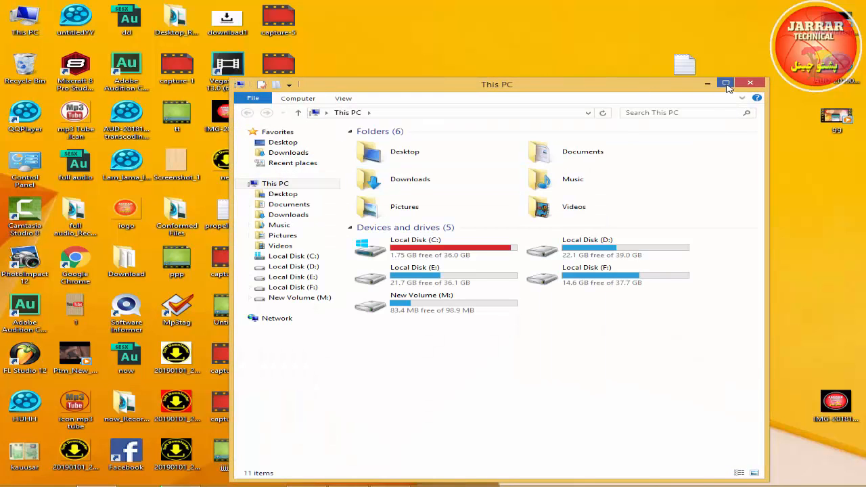
pyautogui.click(725, 82)
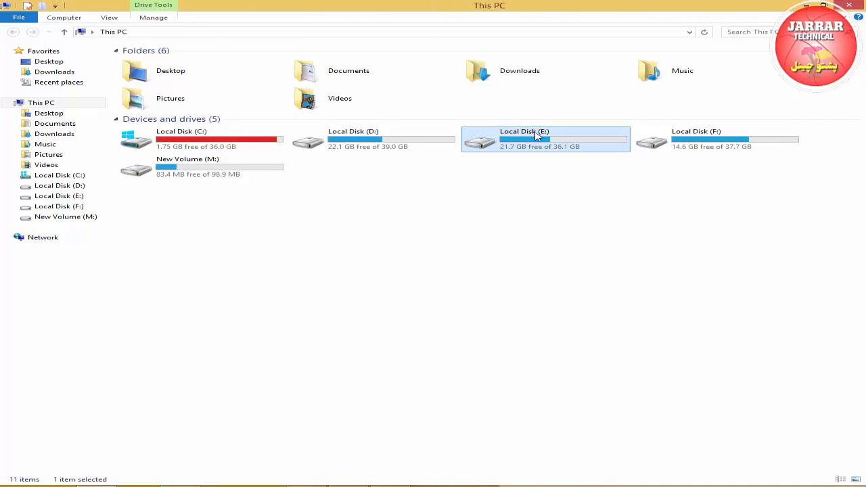
pyautogui.doubleClick(528, 154)
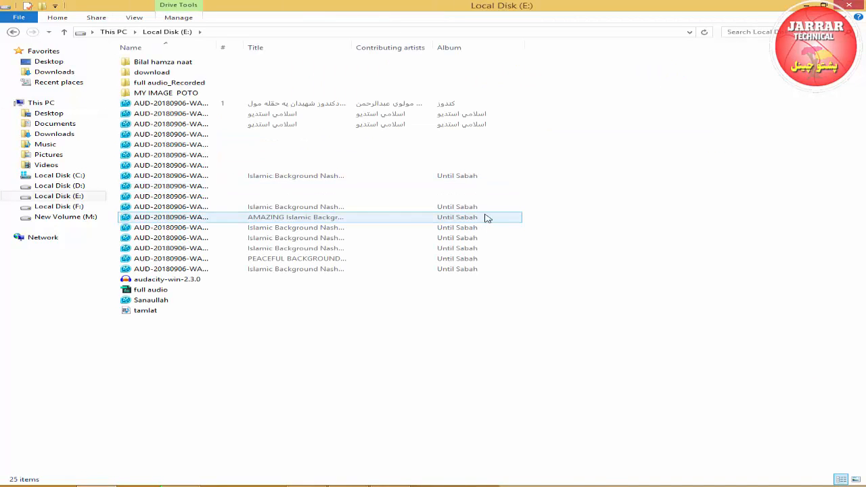
pyautogui.click(162, 94)
pyautogui.click(169, 67)
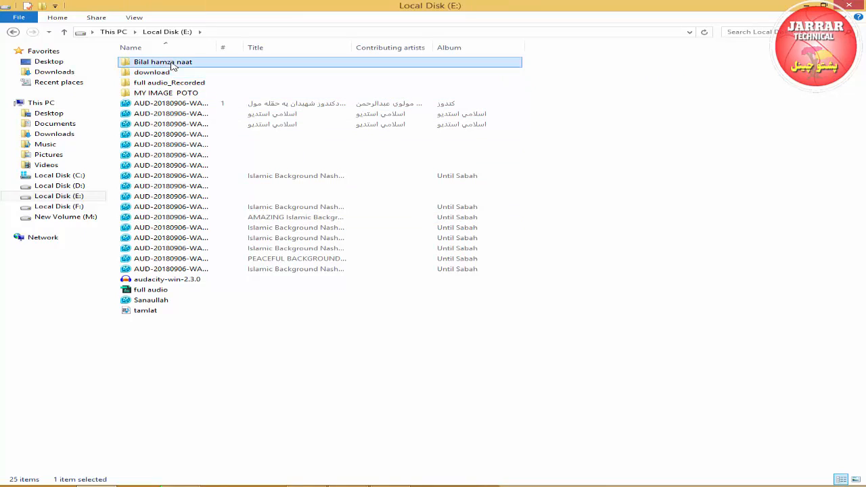
pyautogui.doubleClick(176, 66)
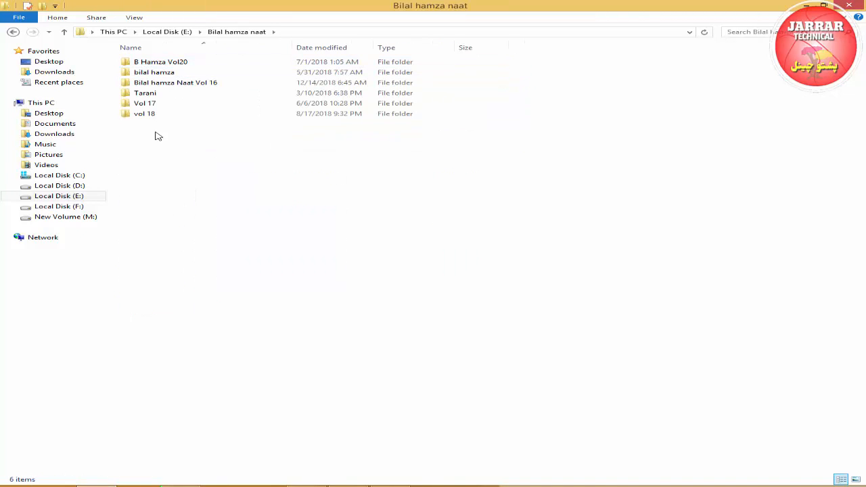
pyautogui.doubleClick(154, 93)
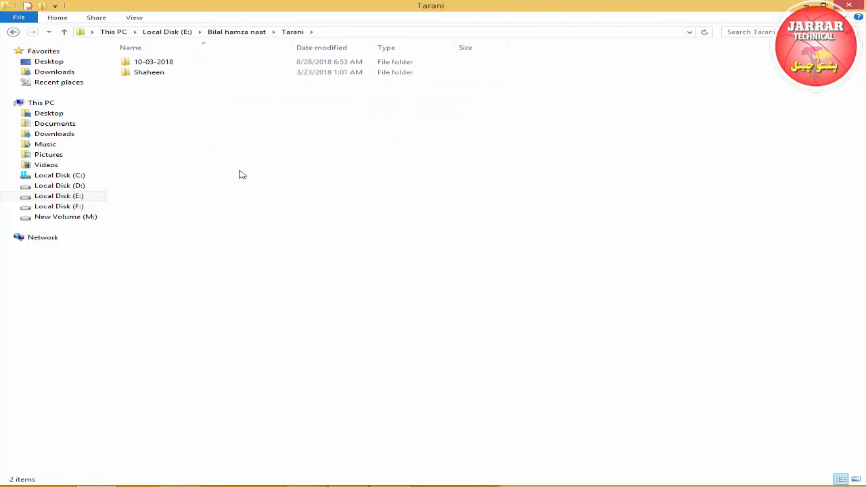
pyautogui.doubleClick(162, 62)
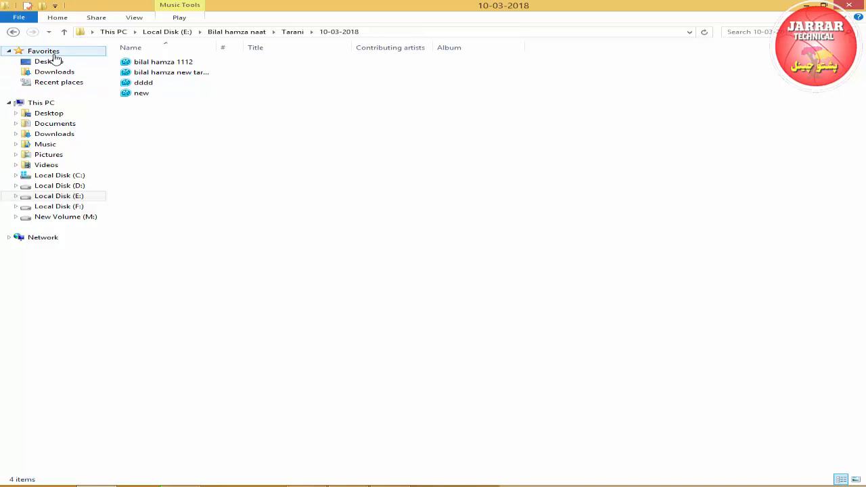
pyautogui.click(13, 32)
pyautogui.doubleClick(149, 75)
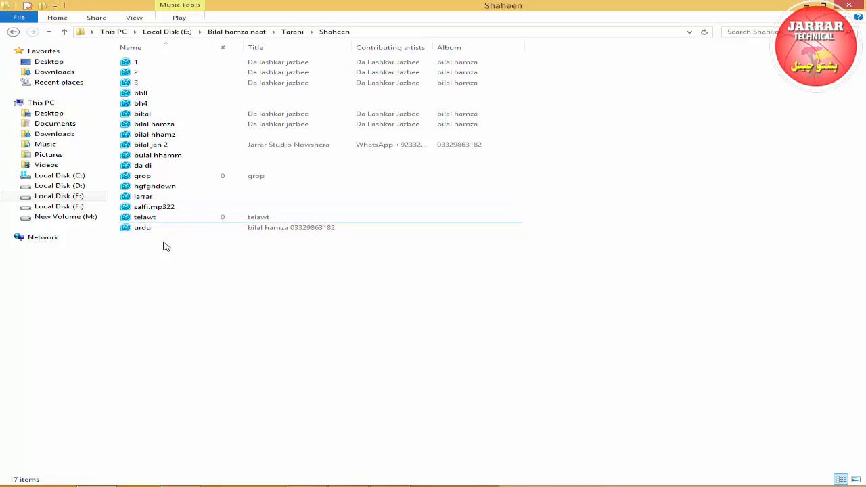
# Open da di.mp3 in QQPlayer, lower the volume to 39%, and try playing the files 1, 3, bbll and bh4.
pyautogui.click(154, 166)
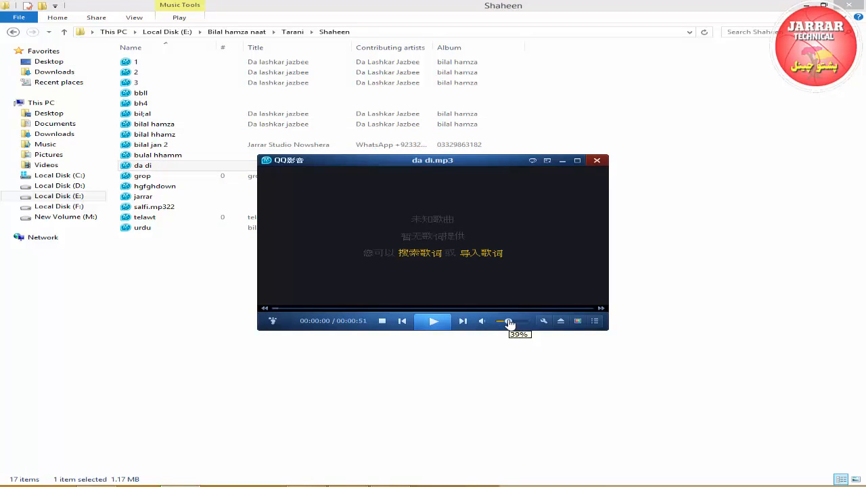
pyautogui.moveTo(135, 61); pyautogui.dragTo(341, 230)
pyautogui.moveTo(135, 82); pyautogui.dragTo(303, 234)
pyautogui.moveTo(139, 93); pyautogui.dragTo(330, 252)
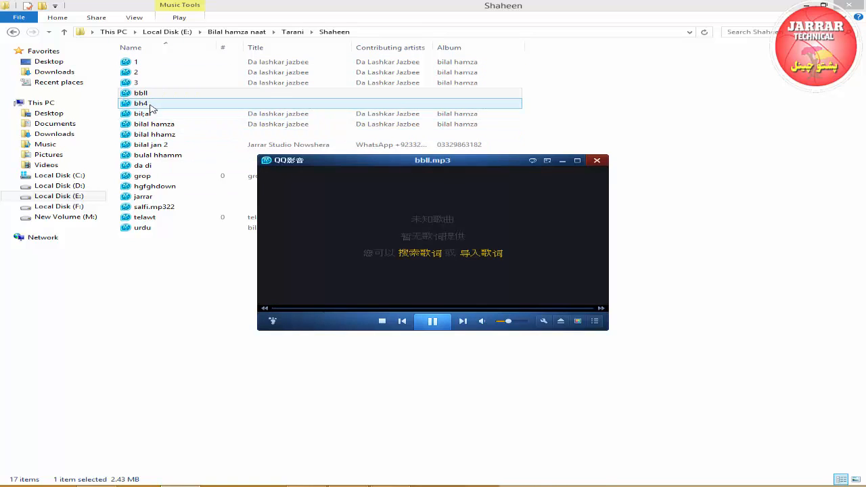
pyautogui.moveTo(151, 103); pyautogui.dragTo(318, 240)
# Sample more recordings from the Shaheen folder in QQPlayer, including the files named after the singer and bulal hhamm.mp3.
pyautogui.click(159, 472)
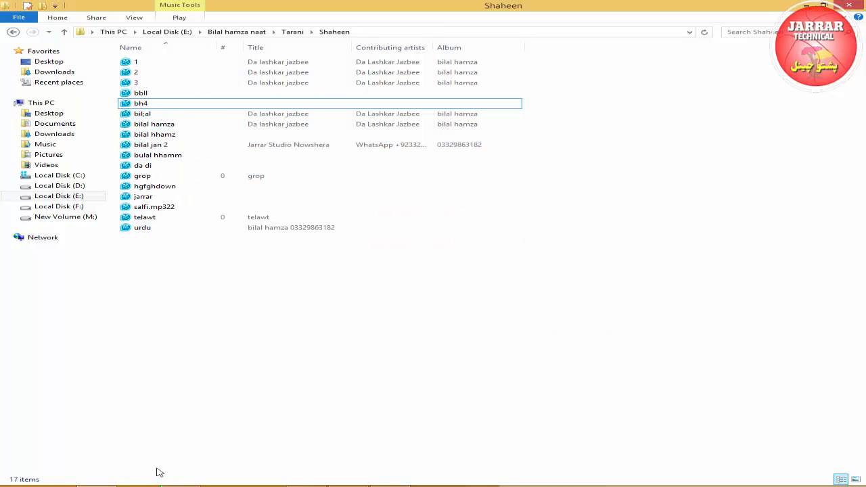
pyautogui.click(180, 486)
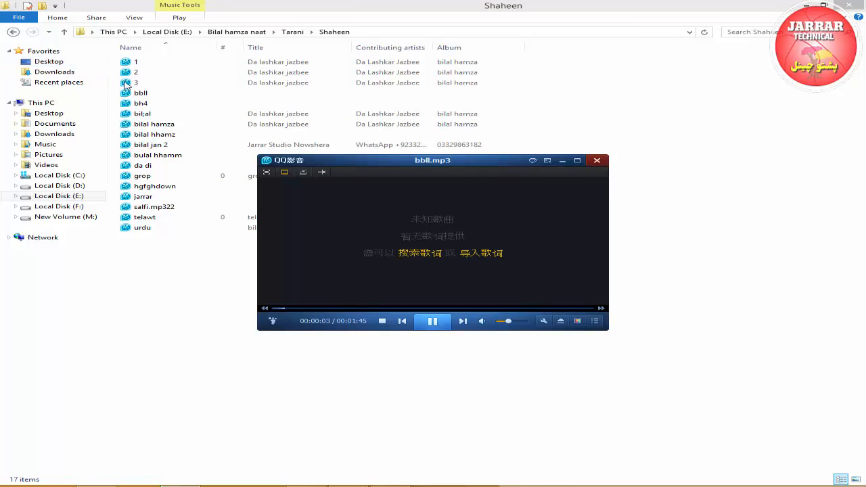
pyautogui.moveTo(135, 83); pyautogui.dragTo(311, 216)
pyautogui.moveTo(156, 117); pyautogui.dragTo(293, 205)
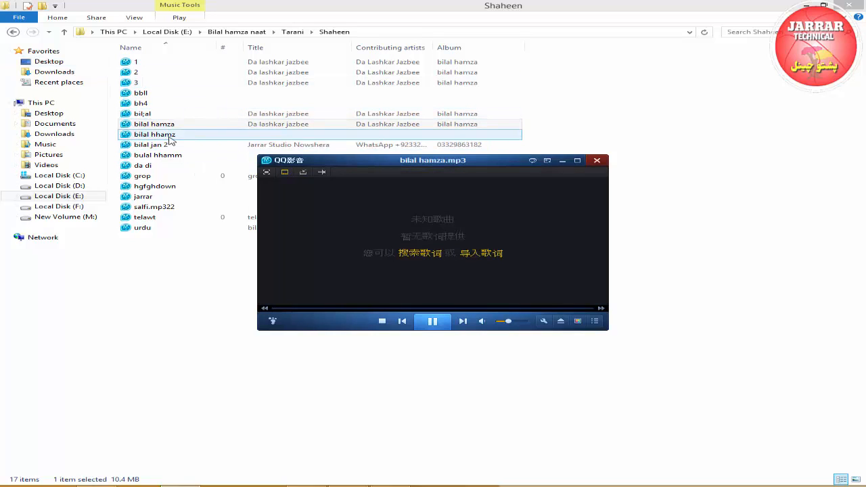
pyautogui.moveTo(166, 135); pyautogui.dragTo(357, 248)
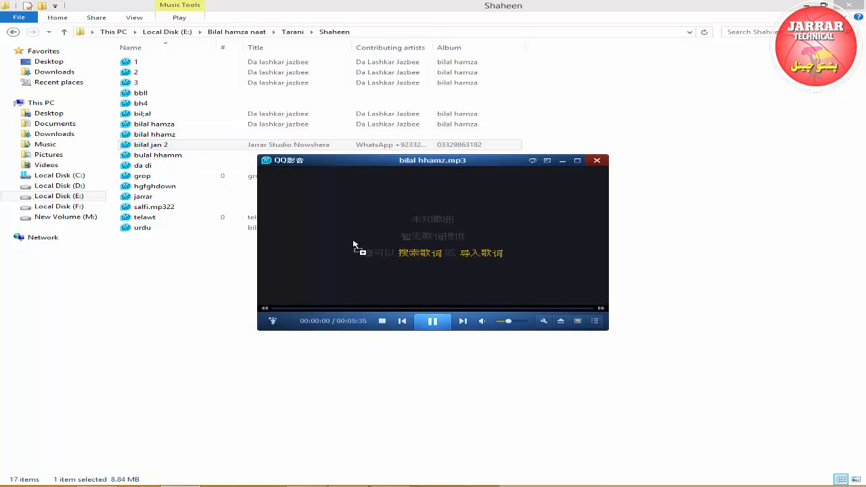
pyautogui.moveTo(158, 154); pyautogui.dragTo(347, 245)
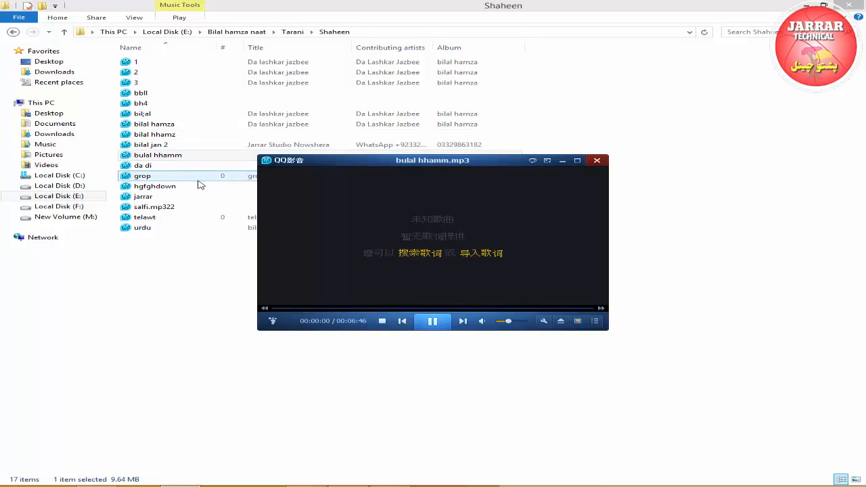
# Return to the naat collection folder and open the New tarana folder inside the singer's own folder.
pyautogui.click(13, 32)
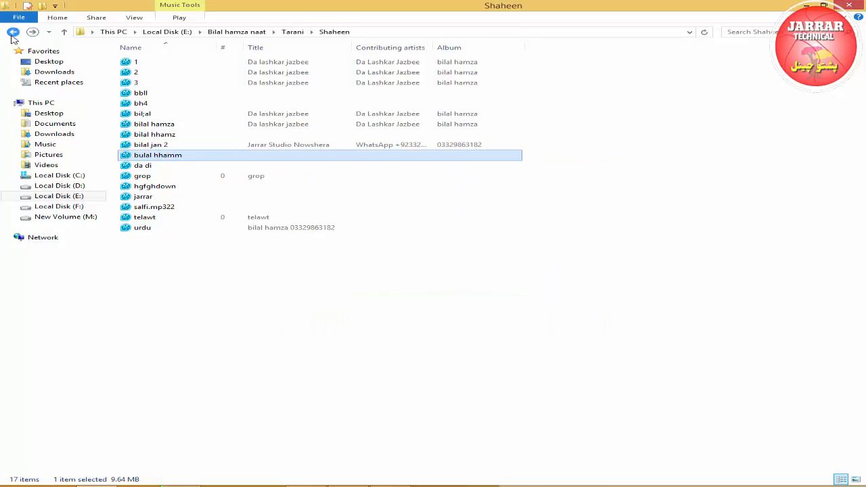
pyautogui.click(13, 32)
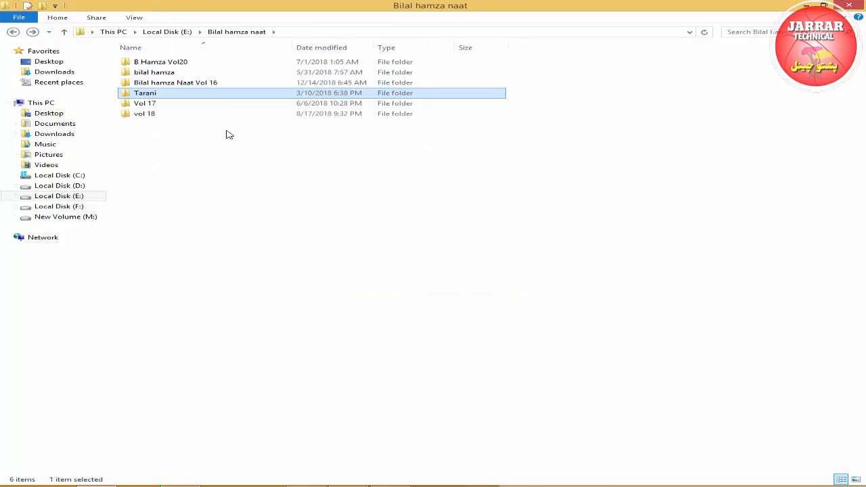
pyautogui.doubleClick(177, 72)
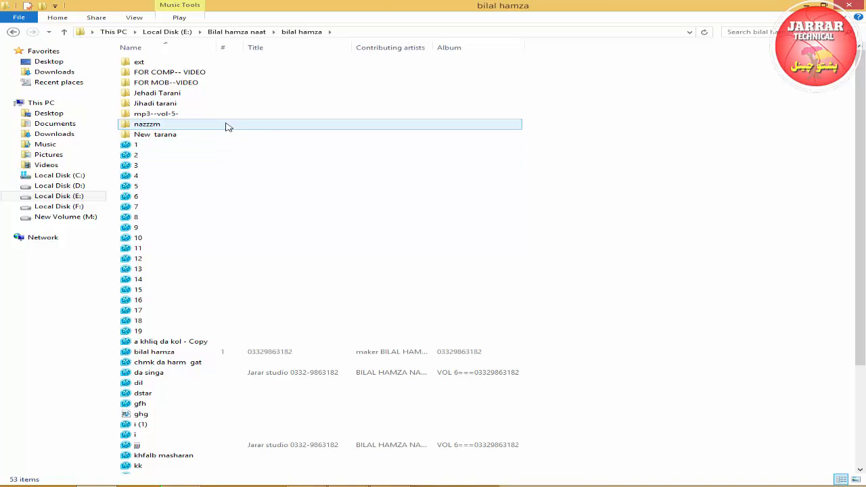
pyautogui.click(223, 134)
pyautogui.doubleClick(223, 135)
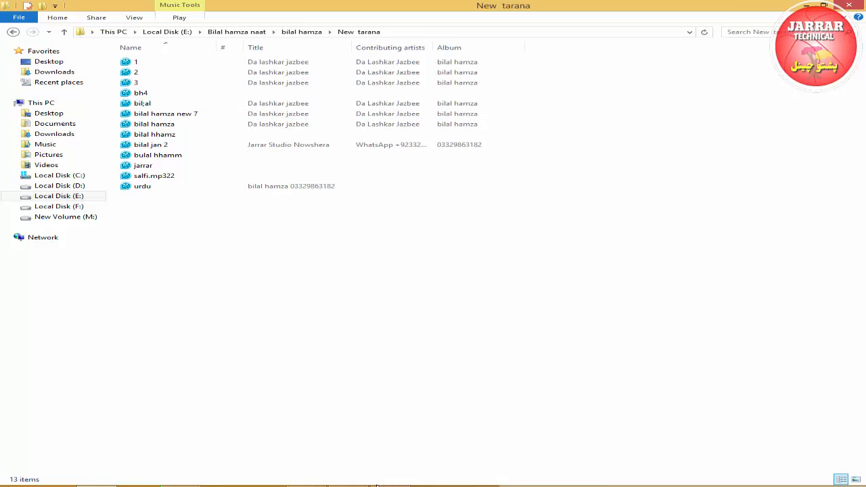
# Bring QQPlayer to the front and play jarrar.mp3 from the New tarana folder.
pyautogui.doubleClick(158, 155)
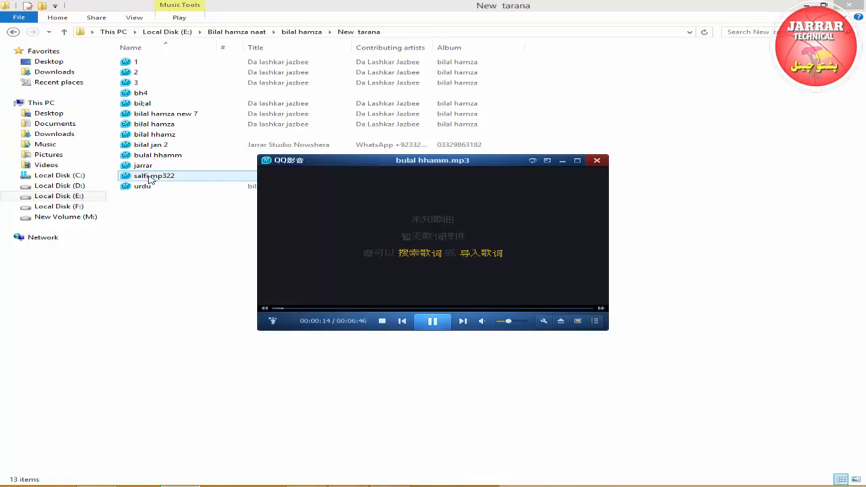
pyautogui.moveTo(370, 224); pyautogui.dragTo(168, 207)
pyautogui.click(142, 169)
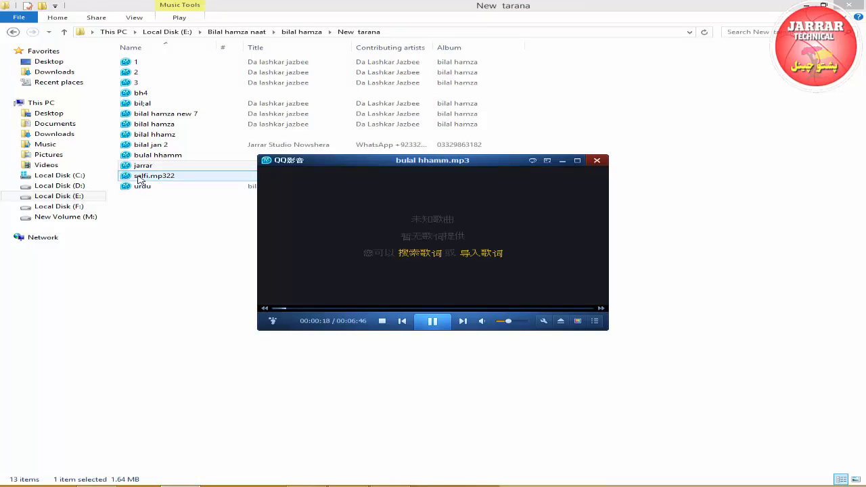
pyautogui.moveTo(143, 167); pyautogui.dragTo(332, 226)
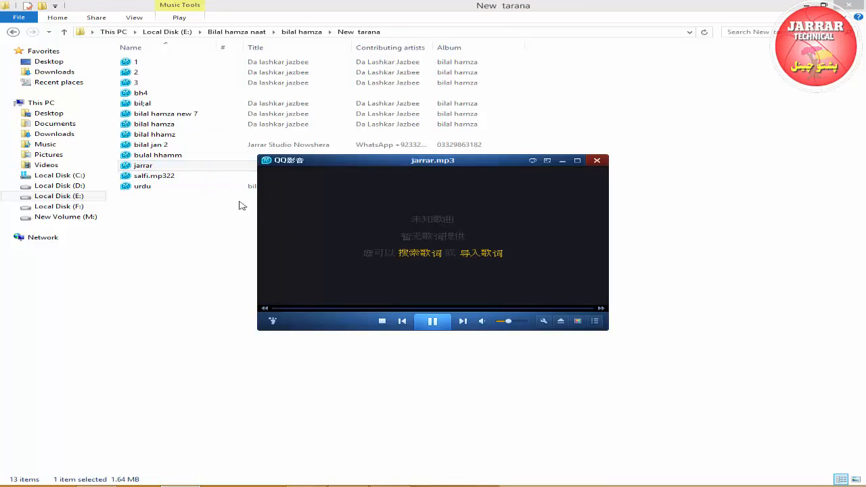
# Sample the New tarana recordings listed above jarrar, which are named after the singer, and select the urdu file.
pyautogui.doubleClick(169, 155)
pyautogui.doubleClick(170, 145)
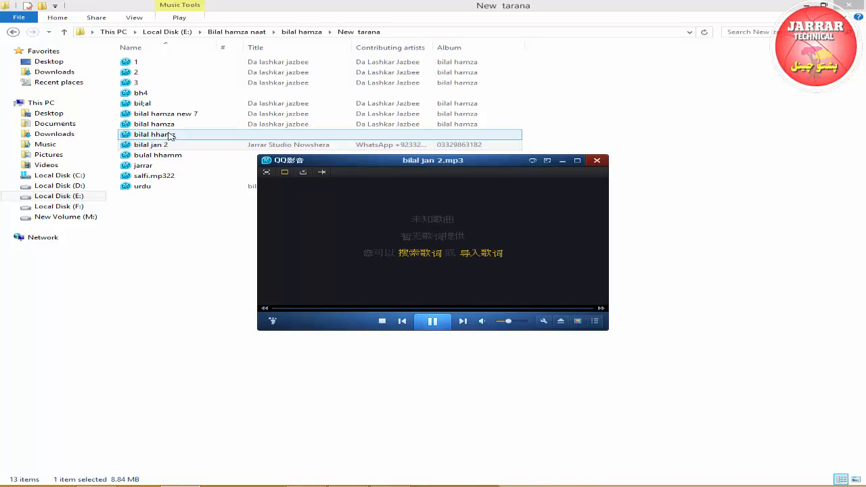
pyautogui.doubleClick(169, 135)
pyautogui.doubleClick(159, 123)
pyautogui.doubleClick(162, 103)
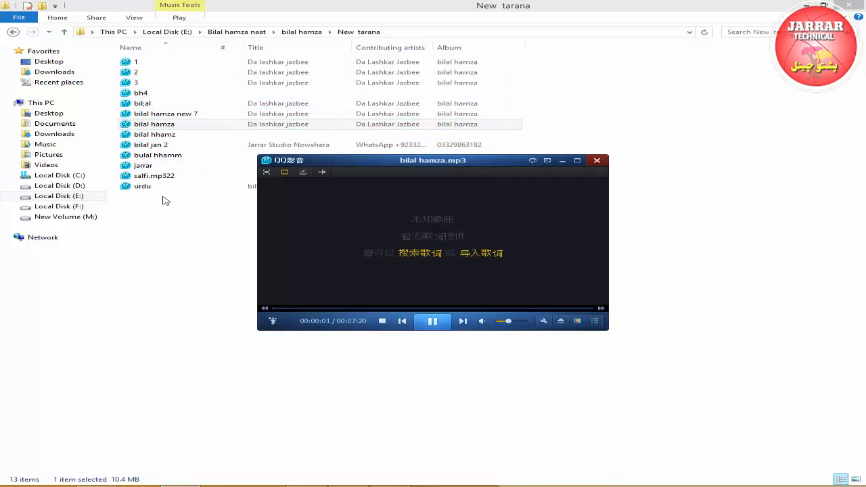
pyautogui.click(280, 187)
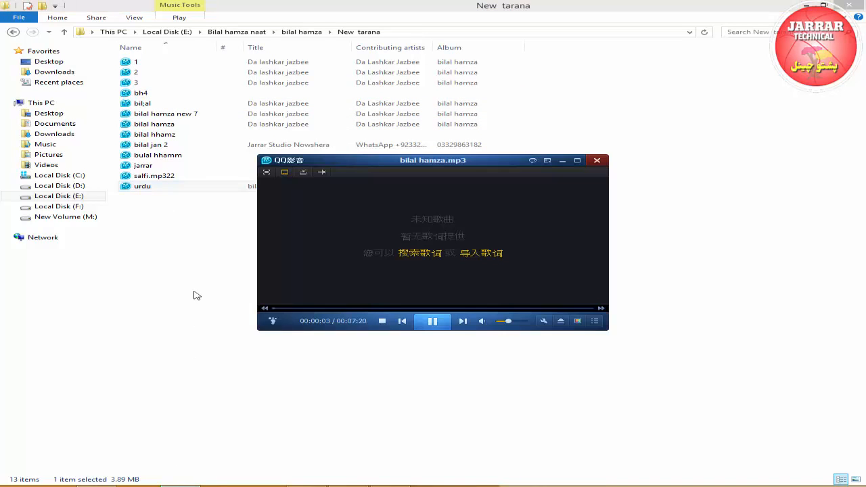
pyautogui.moveTo(144, 187); pyautogui.dragTo(151, 290)
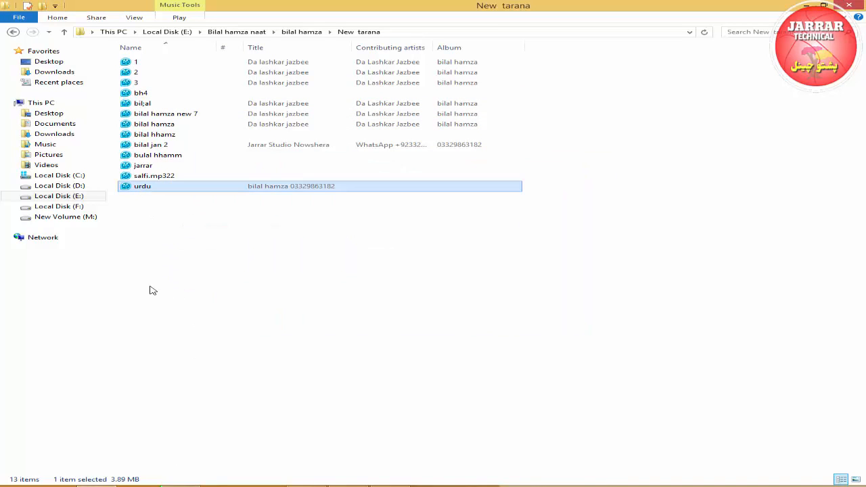
# Open the nazzzm folder and sample bilalak, fghgdrfgsd, Untitledfghfn and Untitled Session 1_mixdown in QQPlayer.
pyautogui.click(13, 32)
pyautogui.doubleClick(157, 125)
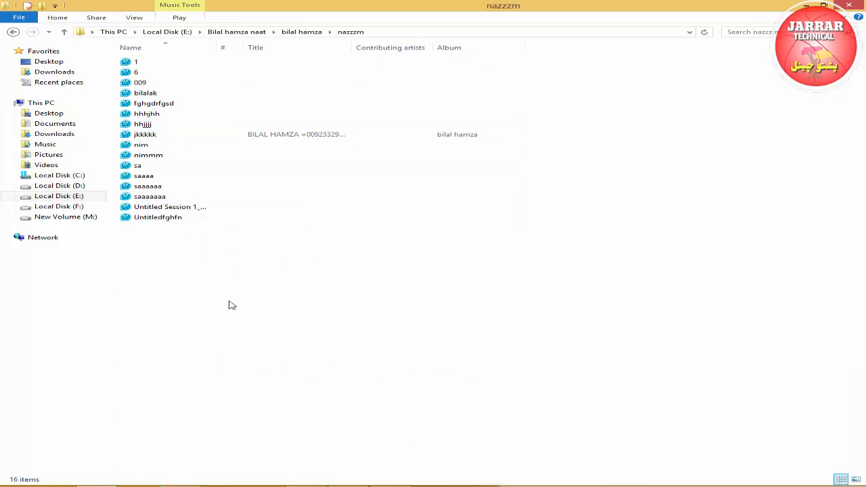
pyautogui.click(181, 486)
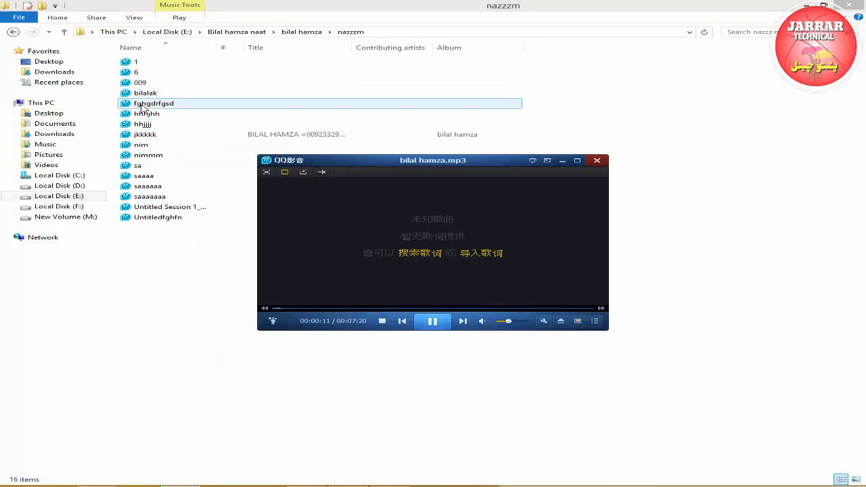
pyautogui.moveTo(144, 95); pyautogui.dragTo(293, 218)
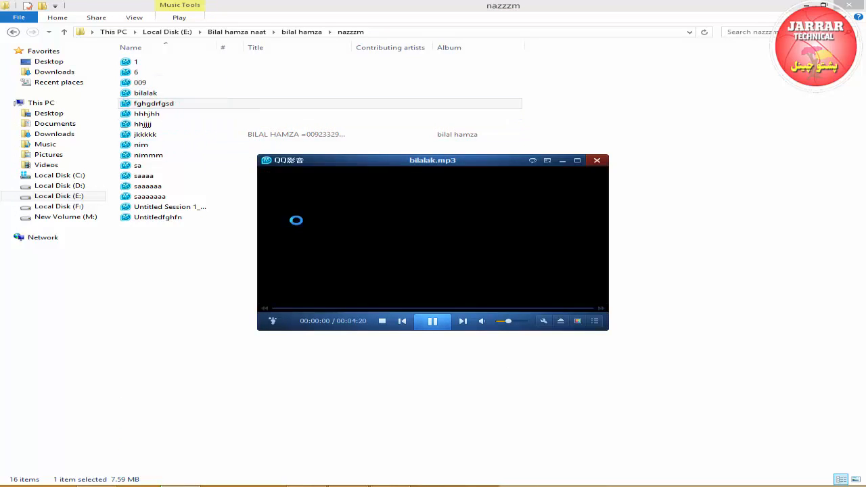
pyautogui.moveTo(167, 119); pyautogui.dragTo(315, 227)
pyautogui.click(182, 486)
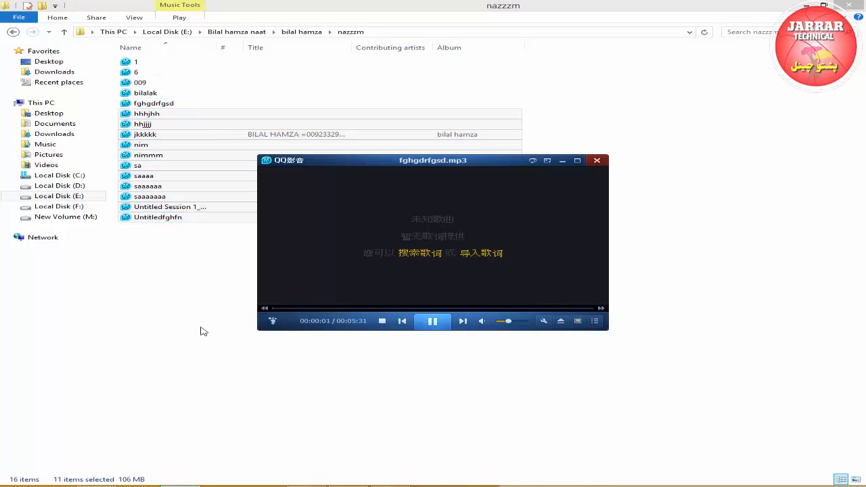
pyautogui.moveTo(217, 175); pyautogui.dragTo(327, 228)
pyautogui.moveTo(153, 145); pyautogui.dragTo(342, 211)
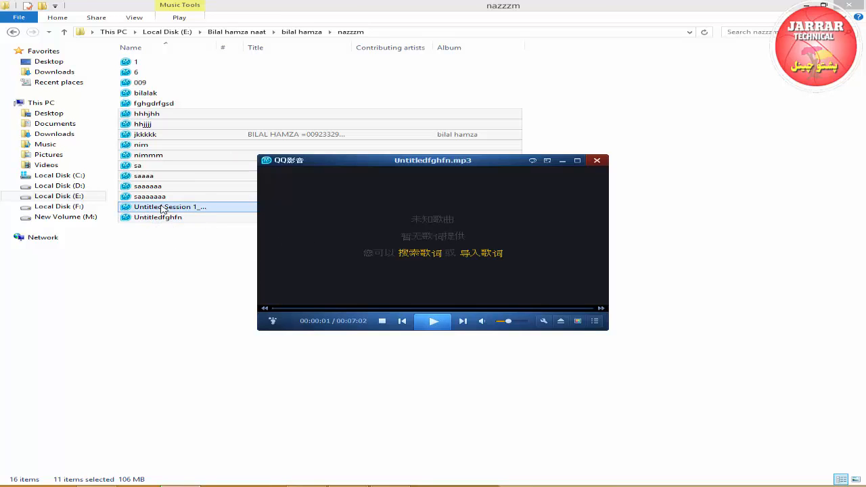
# Open the Jihadi tarani folder and play asds.mp3 and best.mp3 in QQPlayer.
pyautogui.click(13, 32)
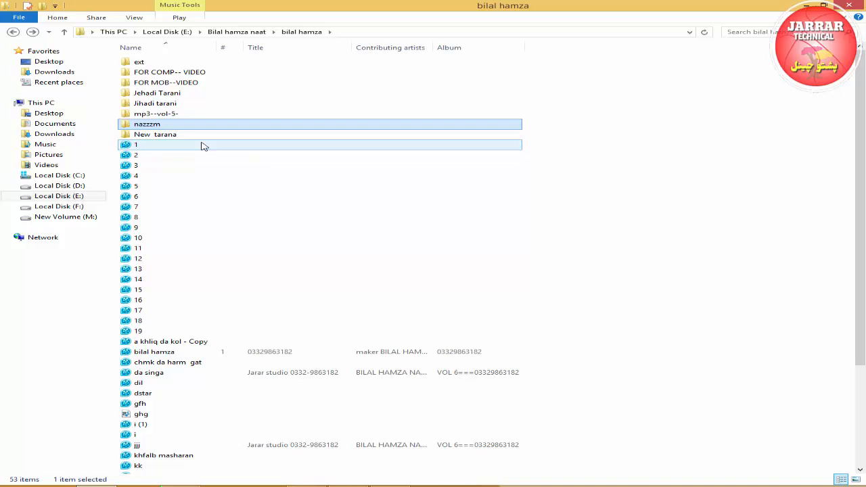
pyautogui.doubleClick(193, 104)
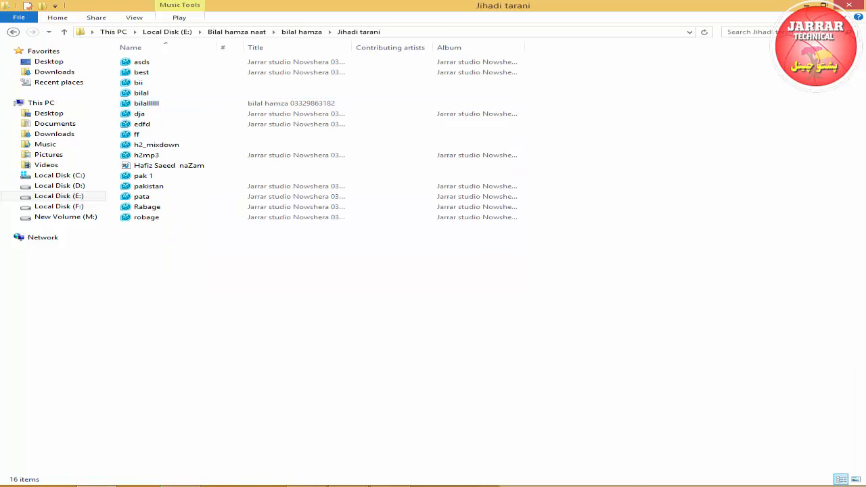
pyautogui.rightClick(181, 485)
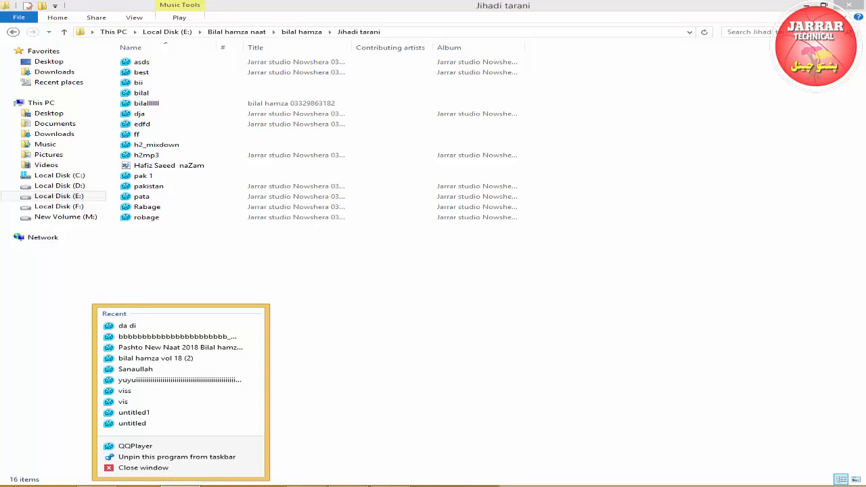
pyautogui.click(244, 276)
pyautogui.click(181, 486)
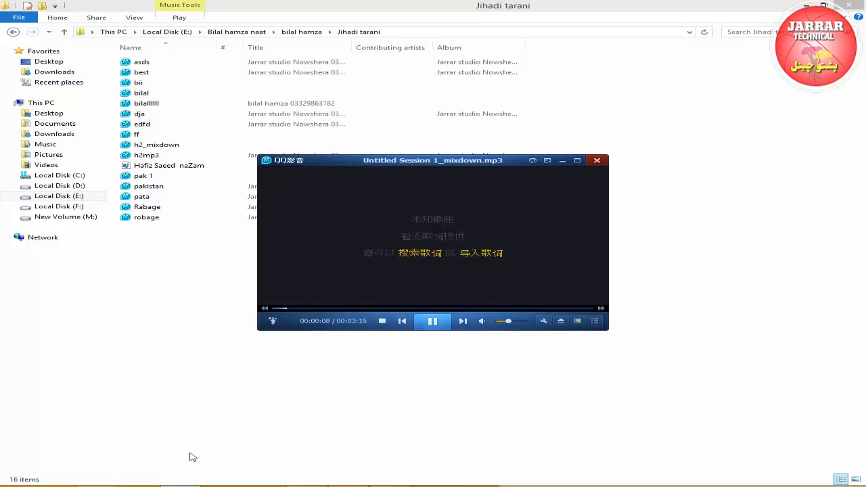
pyautogui.moveTo(206, 64); pyautogui.dragTo(344, 233)
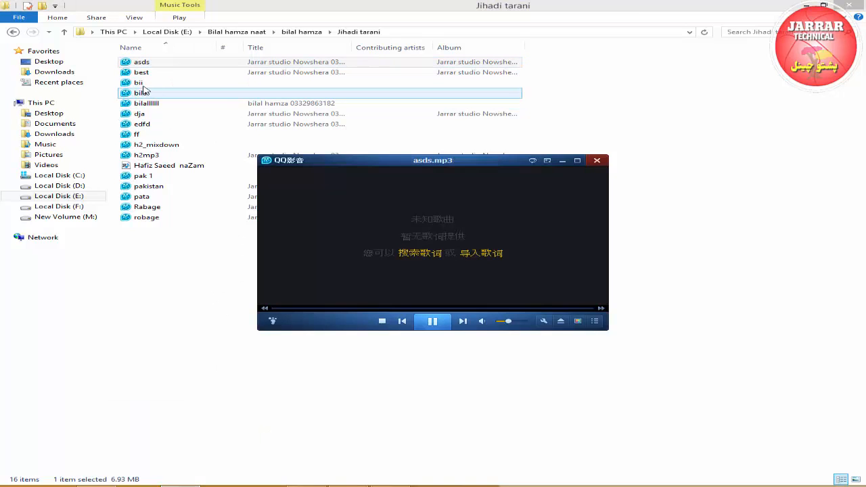
pyautogui.moveTo(144, 73); pyautogui.dragTo(211, 306)
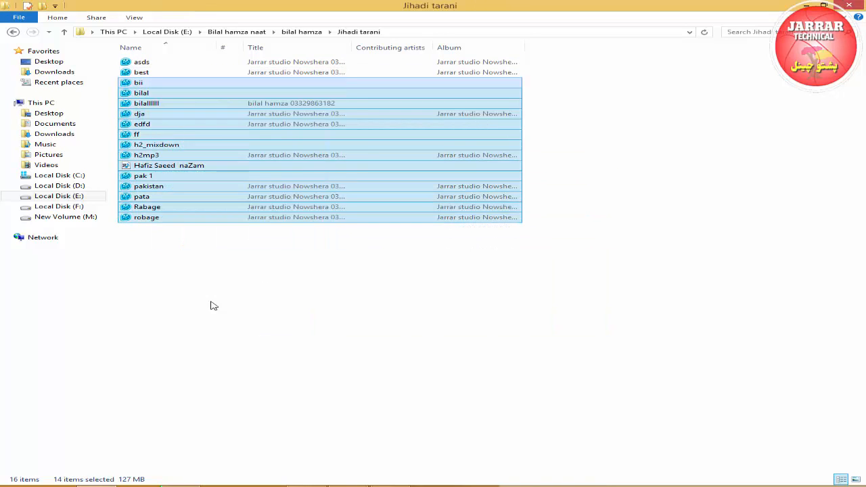
pyautogui.click(180, 485)
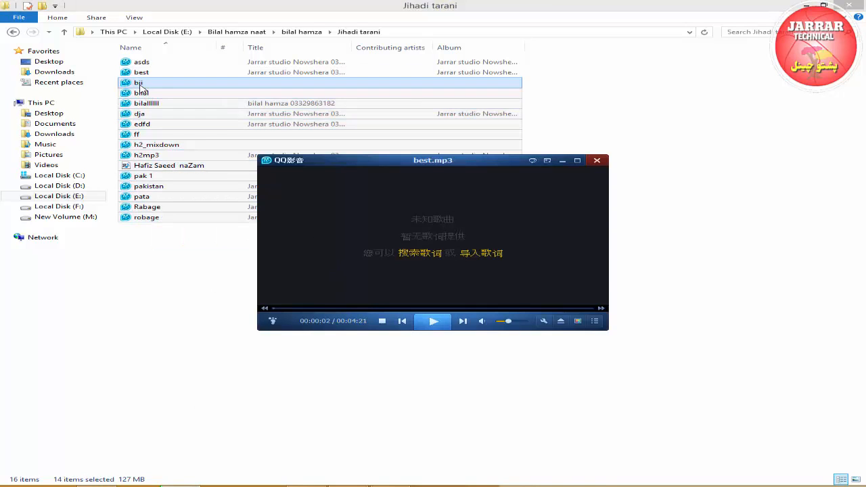
# Sample further recordings from the Jihadi tarani folder in QQPlayer, including h2_mixdown.mp3 and h2mp3.mp3.
pyautogui.moveTo(141, 85); pyautogui.dragTo(355, 258)
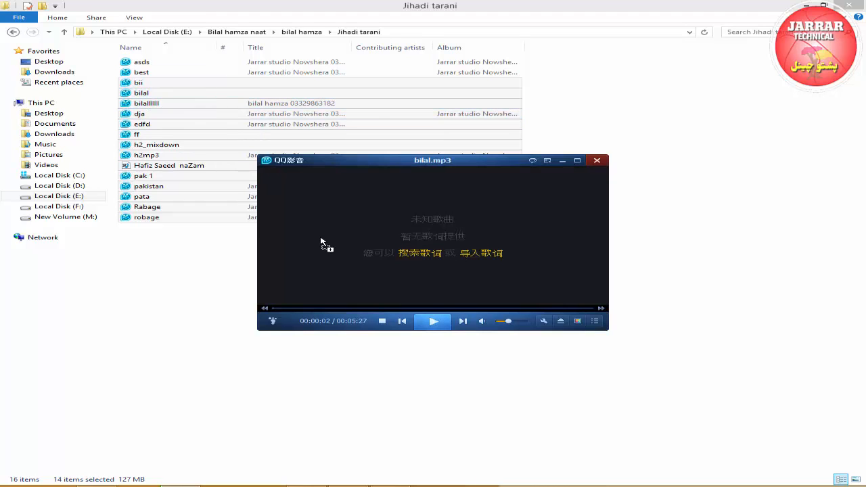
pyautogui.moveTo(156, 119); pyautogui.dragTo(395, 258)
pyautogui.moveTo(163, 124); pyautogui.dragTo(304, 210)
pyautogui.moveTo(174, 146); pyautogui.dragTo(336, 241)
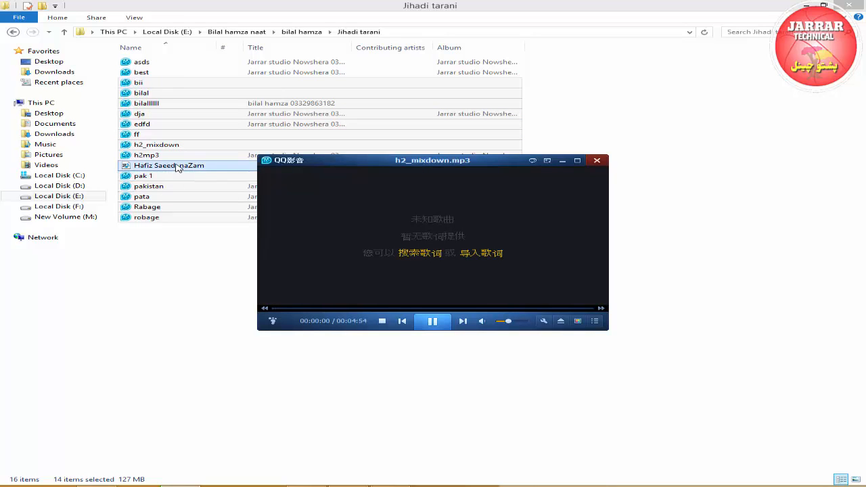
pyautogui.moveTo(186, 157); pyautogui.dragTo(354, 224)
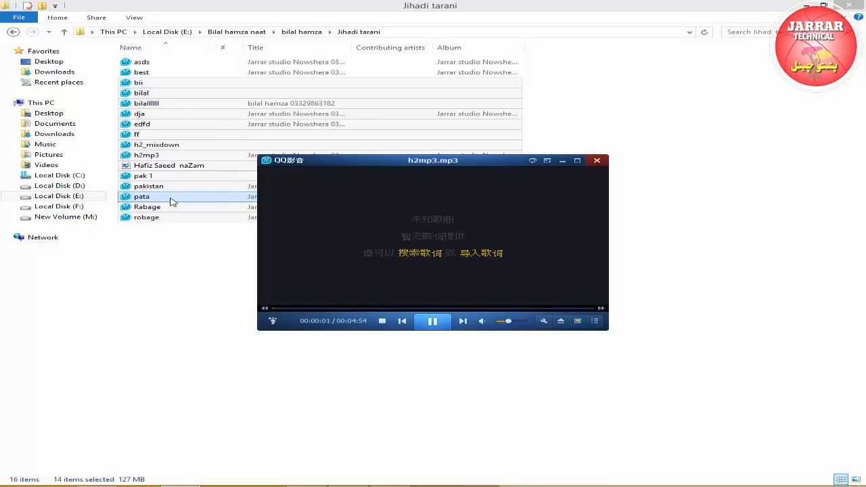
# Open the Jehadi Tarani folder and play good Laskar and Da Lashkar Gozarona (10).mp3 in QQPlayer.
pyautogui.click(13, 32)
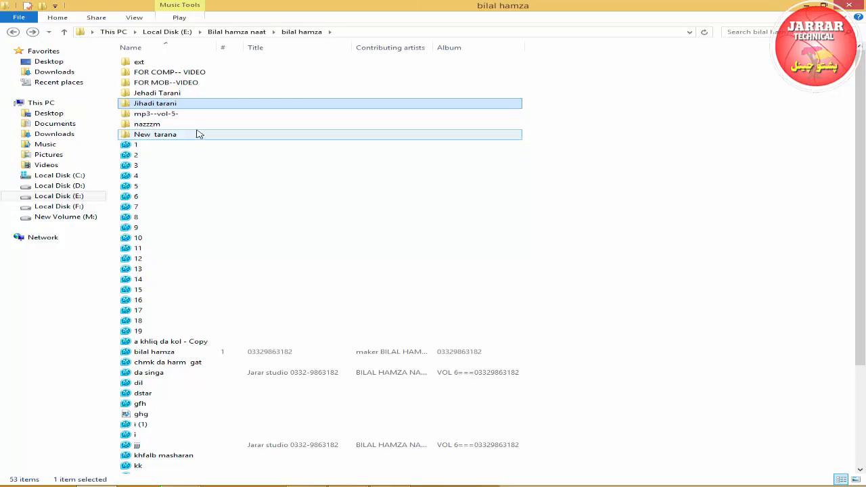
pyautogui.doubleClick(189, 95)
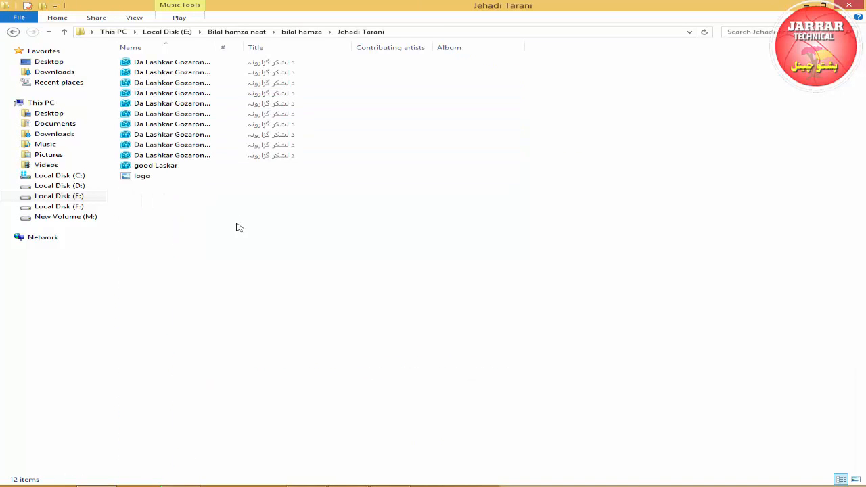
pyautogui.click(181, 486)
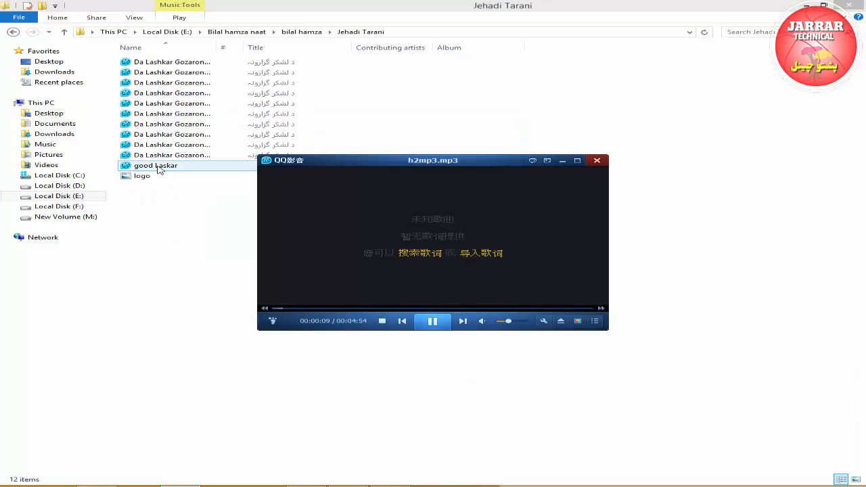
pyautogui.moveTo(160, 167); pyautogui.dragTo(338, 217)
pyautogui.moveTo(191, 157); pyautogui.dragTo(330, 217)
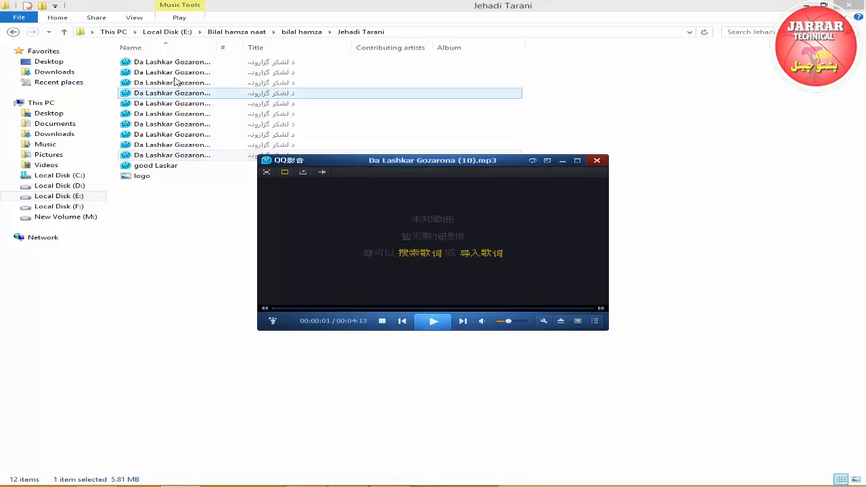
# Sample Da Lashkar Gozarona (1).mp3 and the tracks following it, including Da Lashkar Gozarona (3).mp3, in QQPlayer.
pyautogui.moveTo(172, 61); pyautogui.dragTo(346, 224)
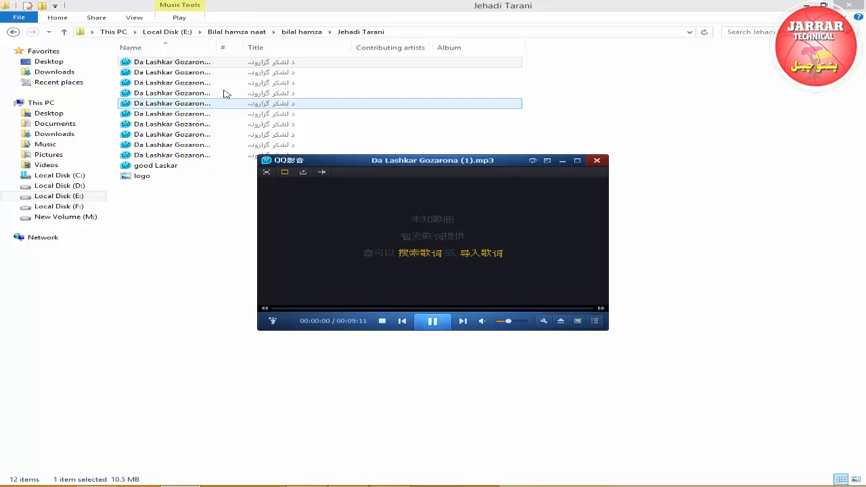
pyautogui.press('Down')
pyautogui.doubleClick(194, 83)
pyautogui.doubleClick(196, 93)
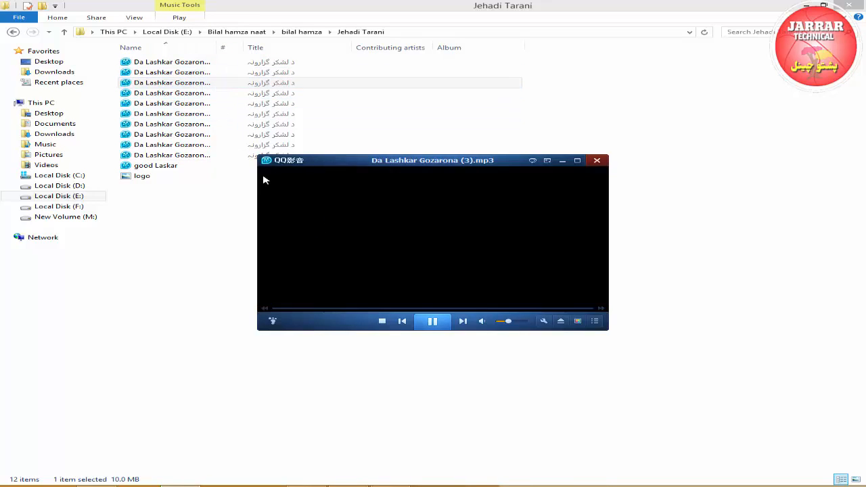
# Sample the remaining Da Lashkar Gozarona tracks, including (6), (8) and (9), and minimize QQPlayer.
pyautogui.doubleClick(201, 103)
pyautogui.doubleClick(202, 114)
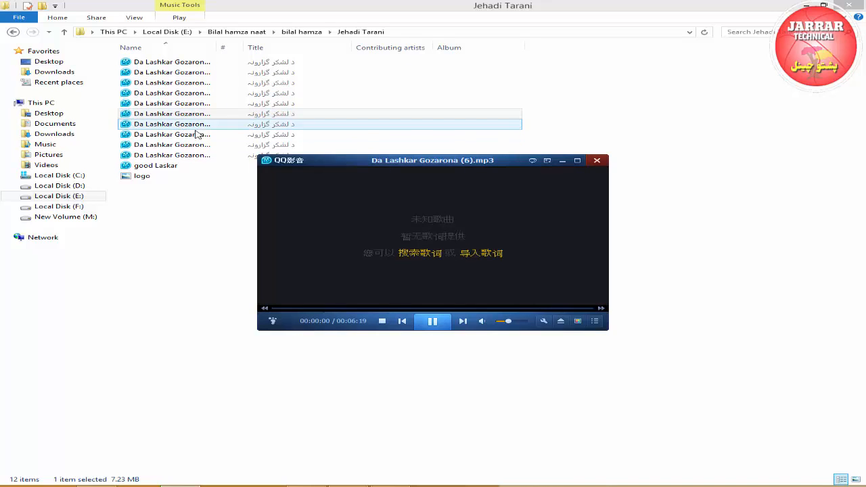
pyautogui.doubleClick(201, 124)
pyautogui.moveTo(198, 134); pyautogui.dragTo(313, 217)
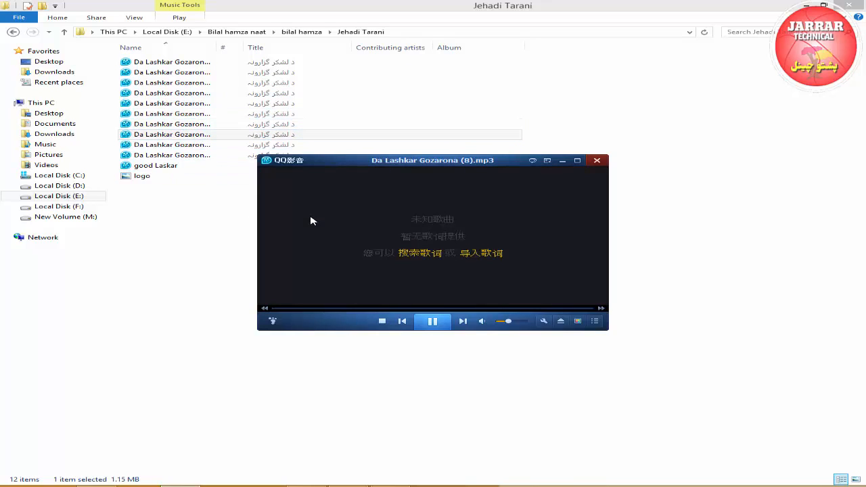
pyautogui.moveTo(169, 145); pyautogui.dragTo(329, 257)
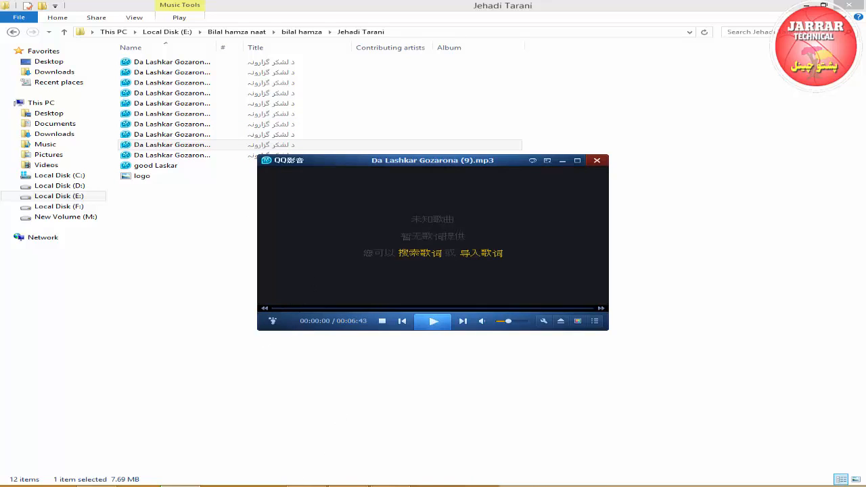
pyautogui.click(202, 485)
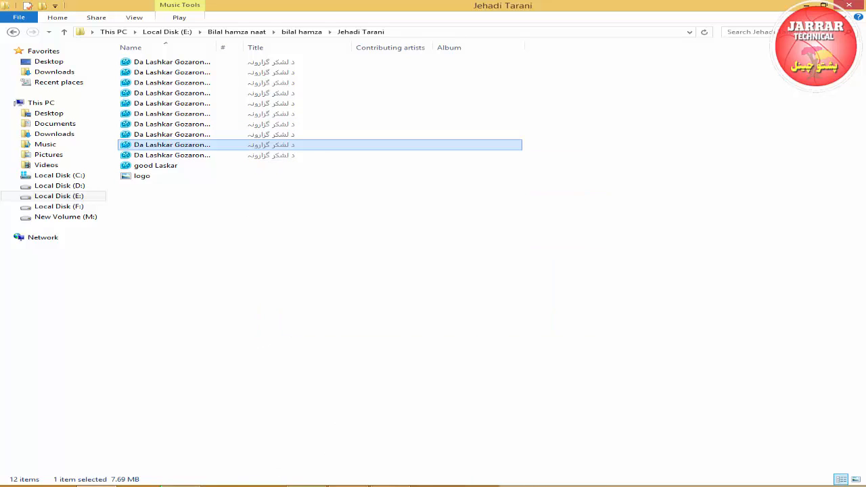
# Open the ext folder and sample 90.mp3, asddfgfg, asdfgh and dddds in QQPlayer.
pyautogui.click(13, 32)
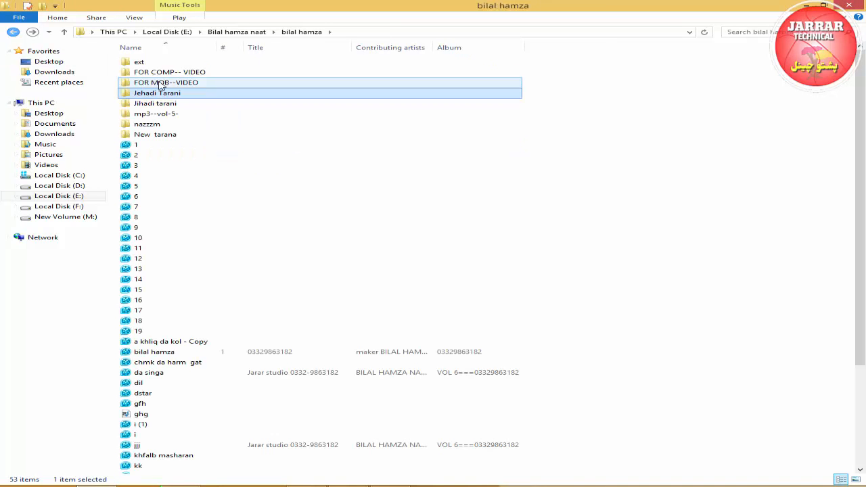
pyautogui.click(137, 65)
pyautogui.doubleClick(136, 64)
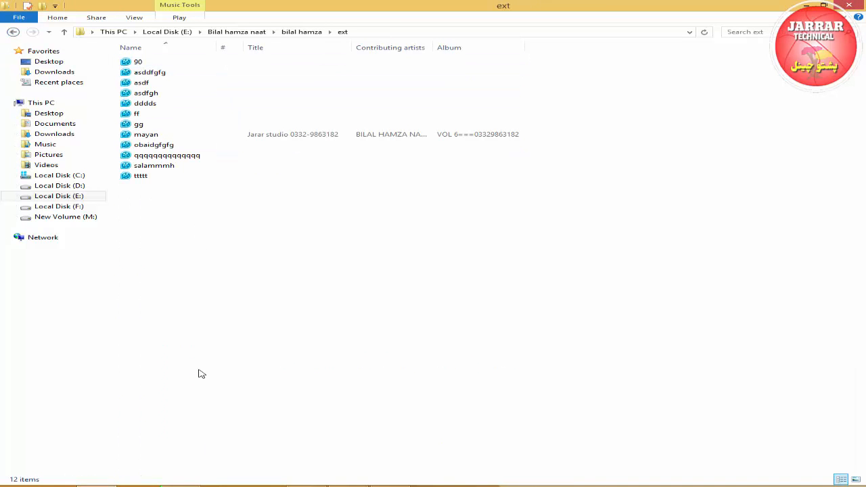
pyautogui.click(180, 485)
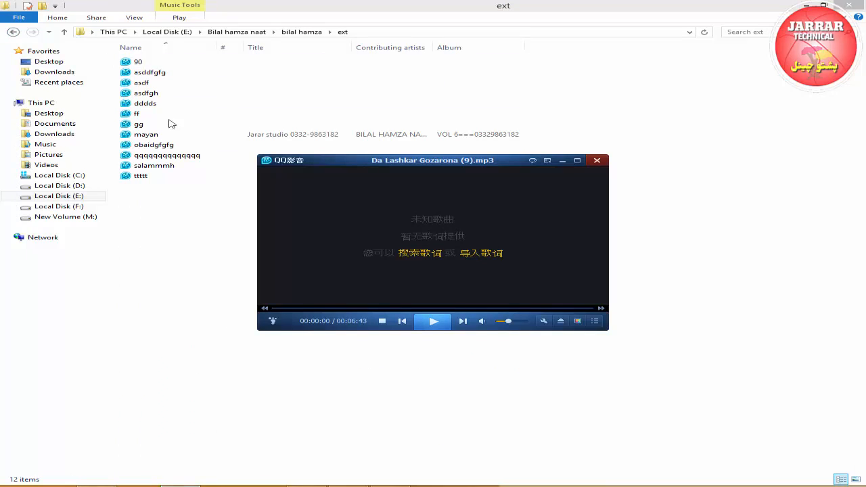
pyautogui.moveTo(137, 62); pyautogui.dragTo(295, 205)
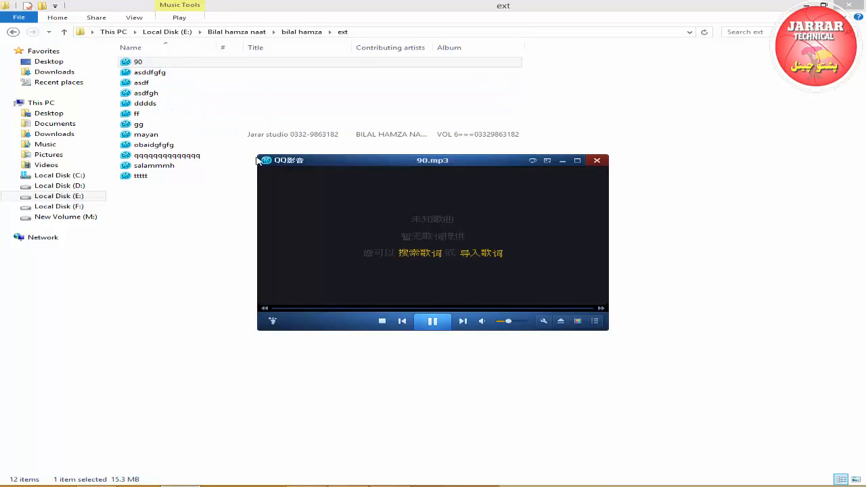
pyautogui.moveTo(160, 74); pyautogui.dragTo(308, 226)
pyautogui.moveTo(145, 93); pyautogui.dragTo(283, 219)
pyautogui.moveTo(160, 105); pyautogui.dragTo(332, 238)
pyautogui.click(246, 376)
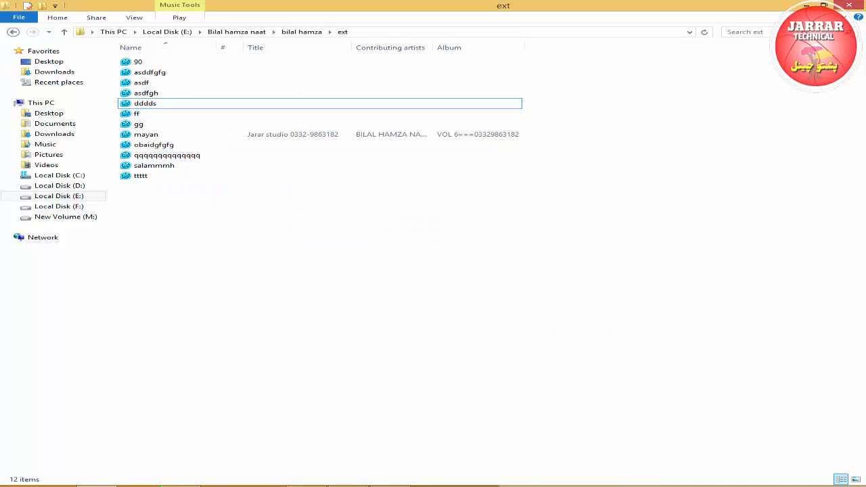
# Bring QQPlayer back up and sample further ext recordings, including qqqqqqqqqqqqqq, mayan and ff.mp3.
pyautogui.click(186, 485)
pyautogui.moveTo(162, 155); pyautogui.dragTo(314, 198)
pyautogui.moveTo(162, 135); pyautogui.dragTo(309, 232)
pyautogui.moveTo(136, 124); pyautogui.dragTo(292, 217)
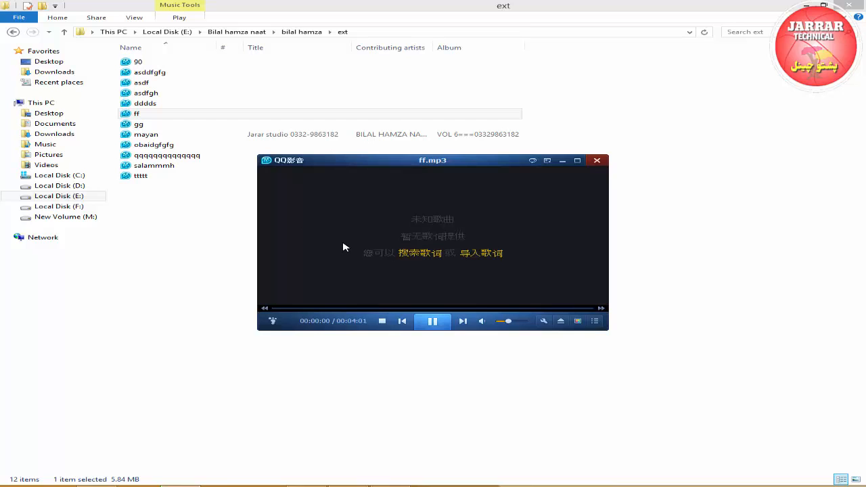
# Leave the ext folder for the nazzzm folder and close the File Explorer window.
pyautogui.click(8, 33)
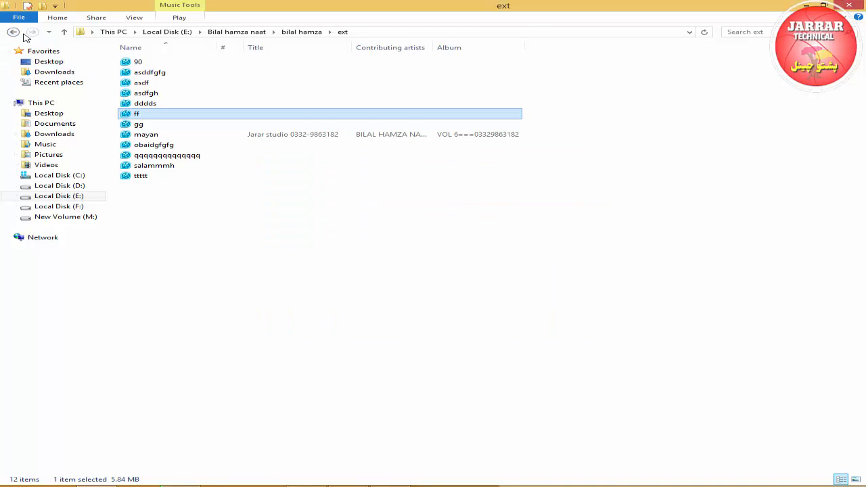
pyautogui.click(13, 33)
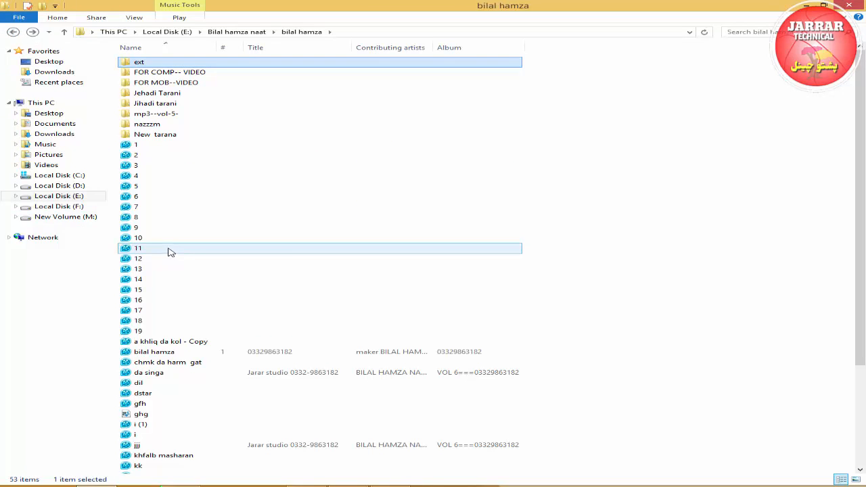
pyautogui.doubleClick(143, 124)
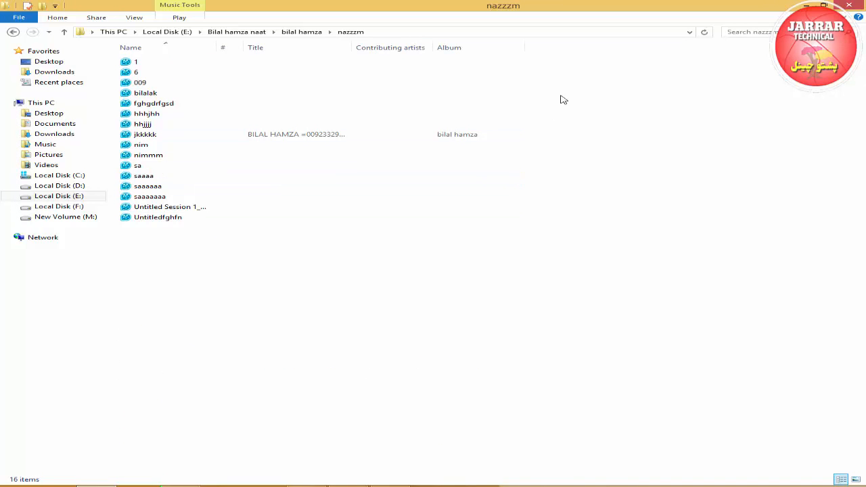
pyautogui.click(854, 5)
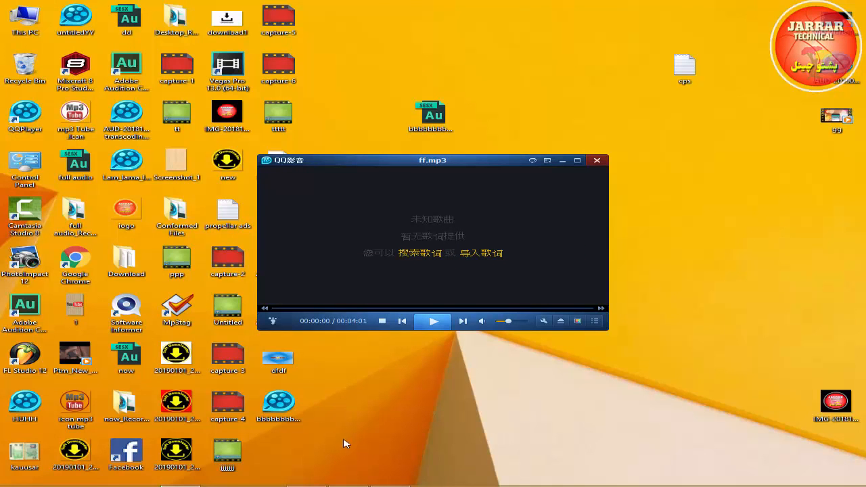
pyautogui.moveTo(853, 19)
pyautogui.moveTo(306, 485)
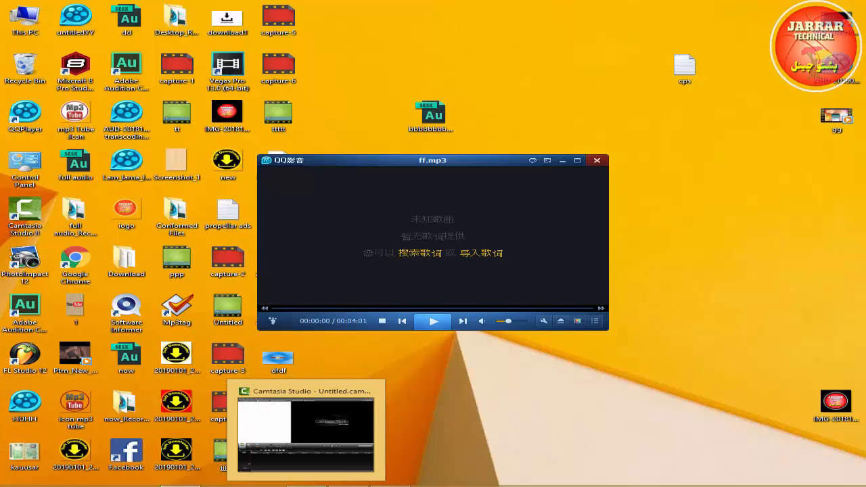
pyautogui.click(348, 485)
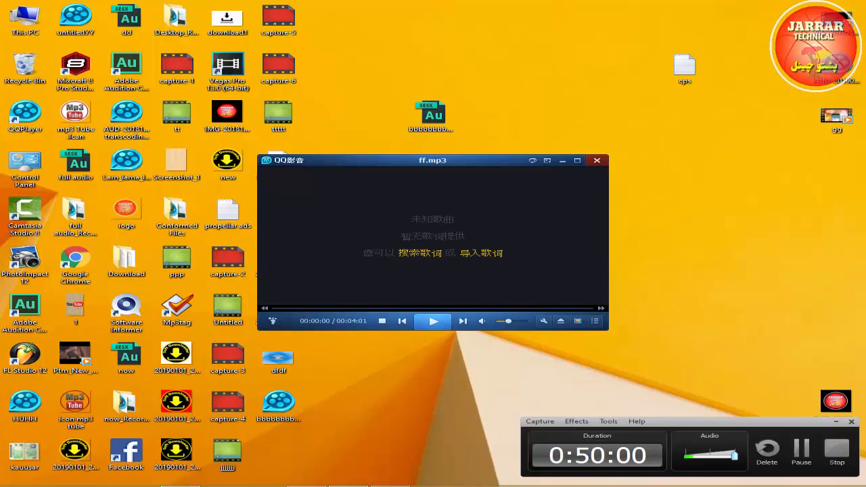
pyautogui.click(348, 485)
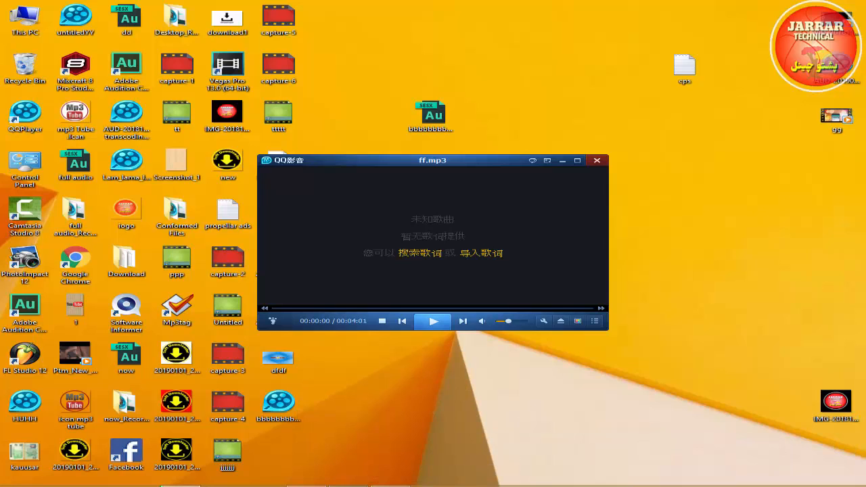